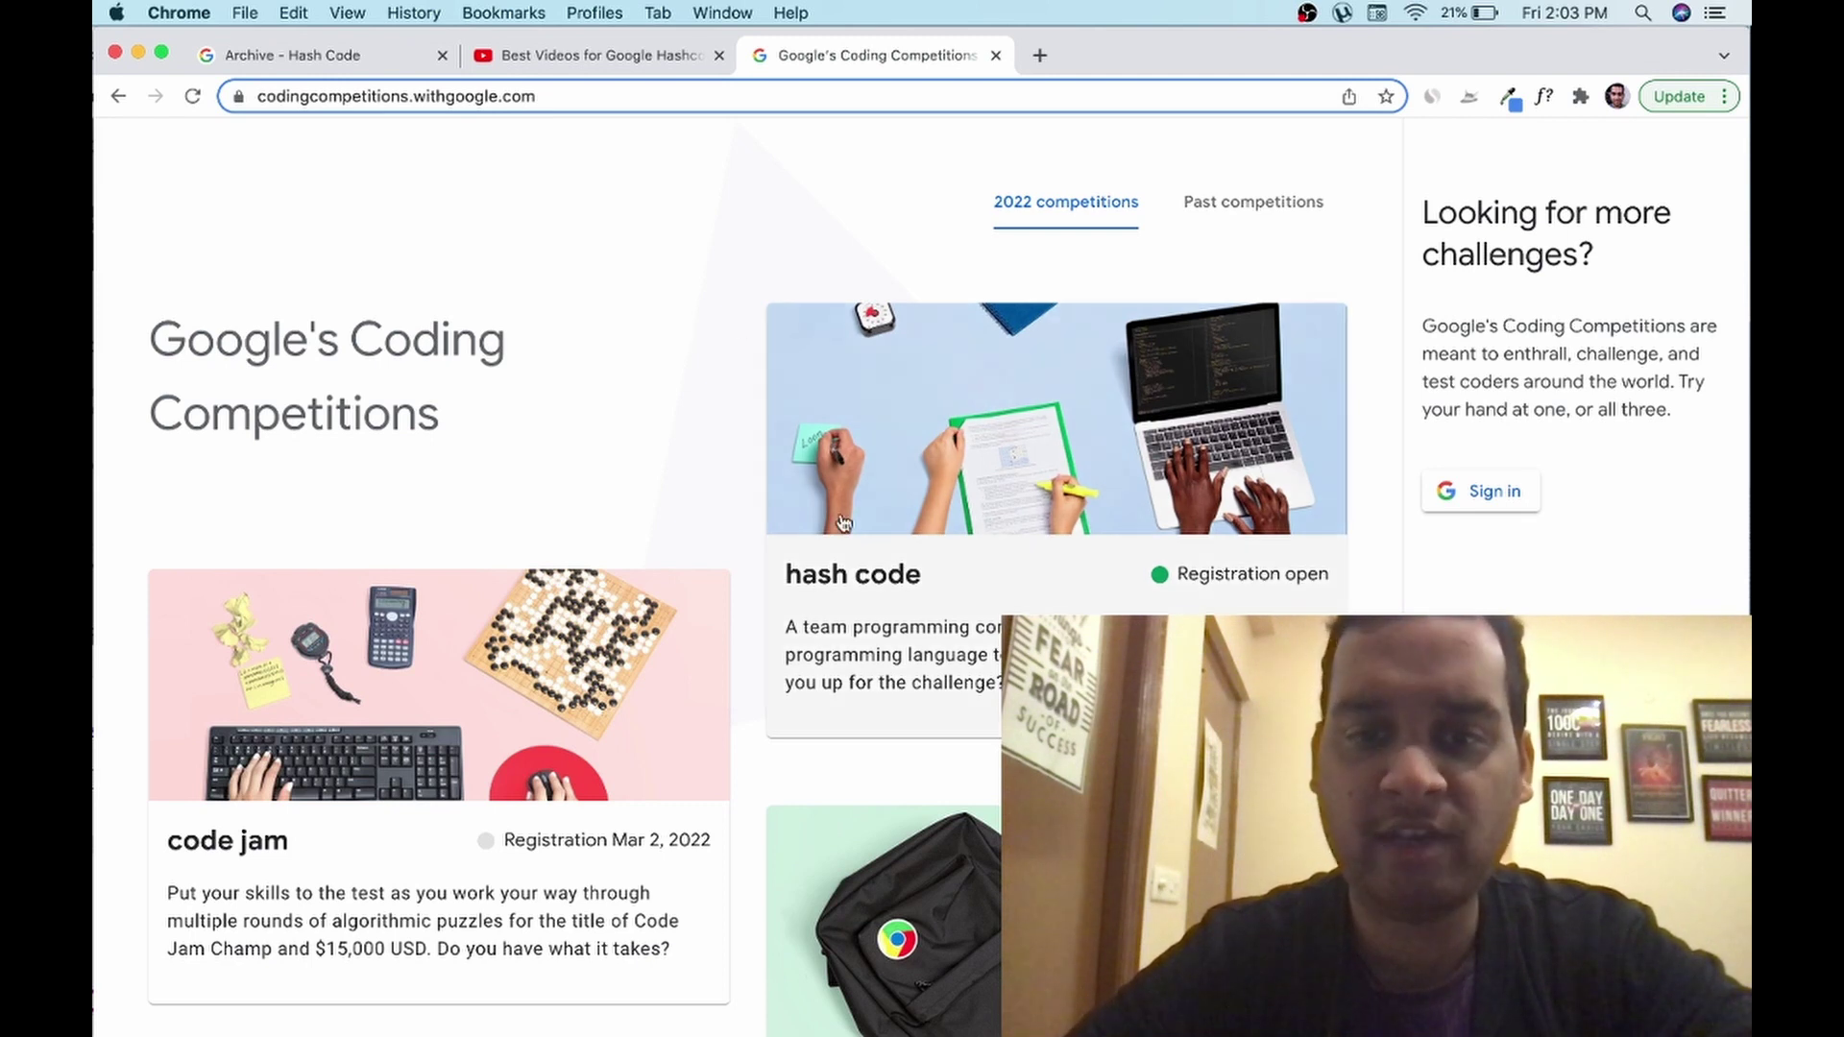
# Go from the Coding Competitions list to the Hash Code competition's About page
pyautogui.scroll(-3, 624, 595)
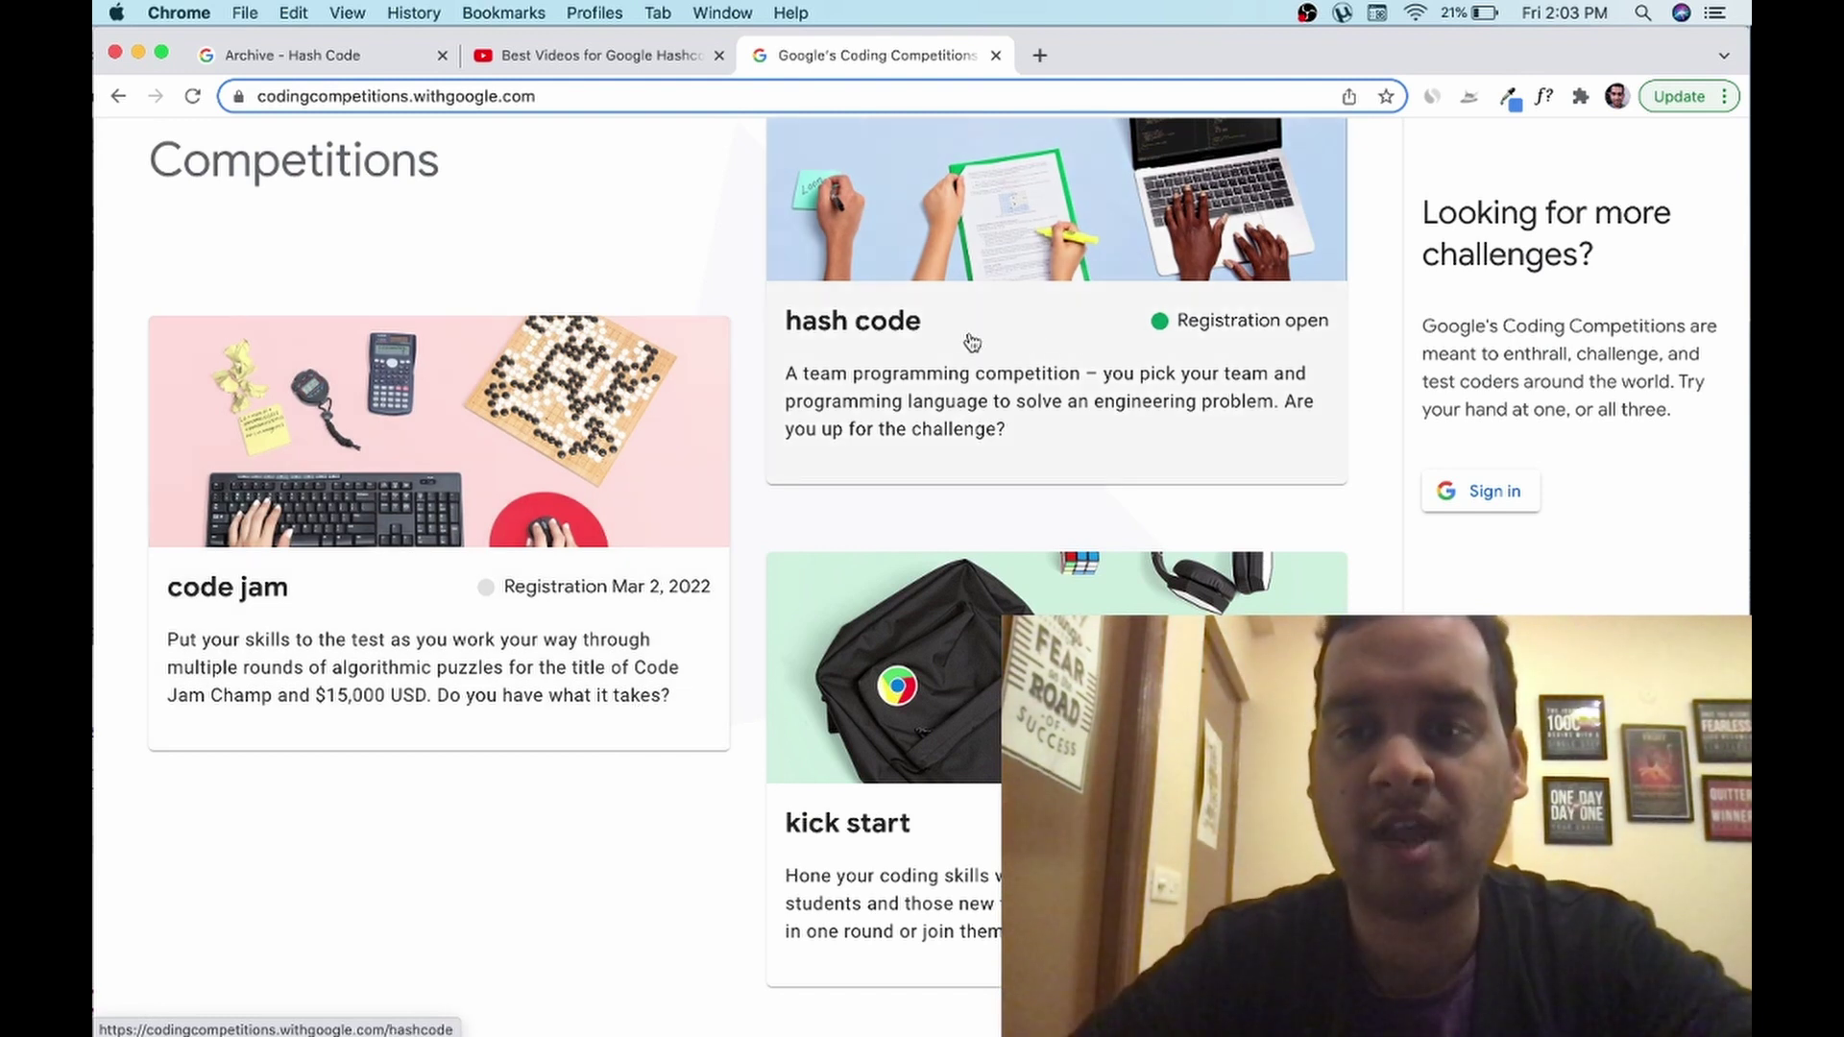
pyautogui.click(972, 342)
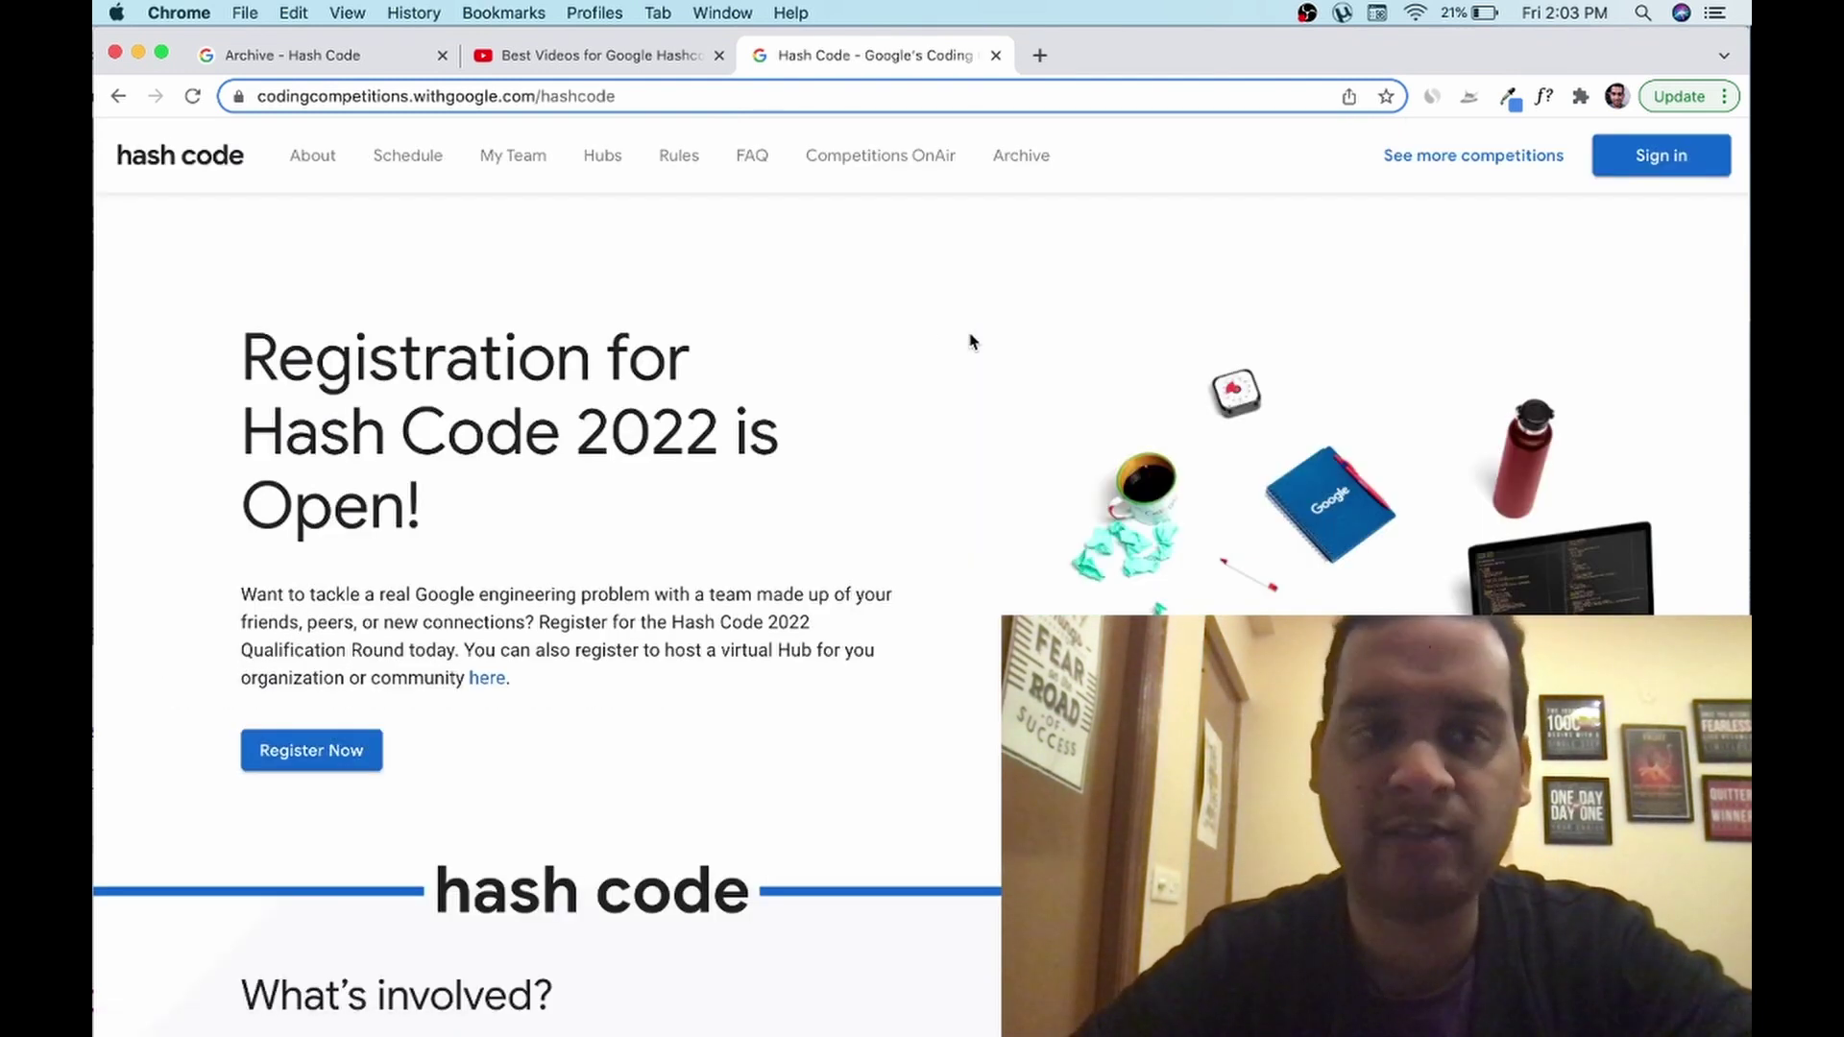
pyautogui.click(312, 155)
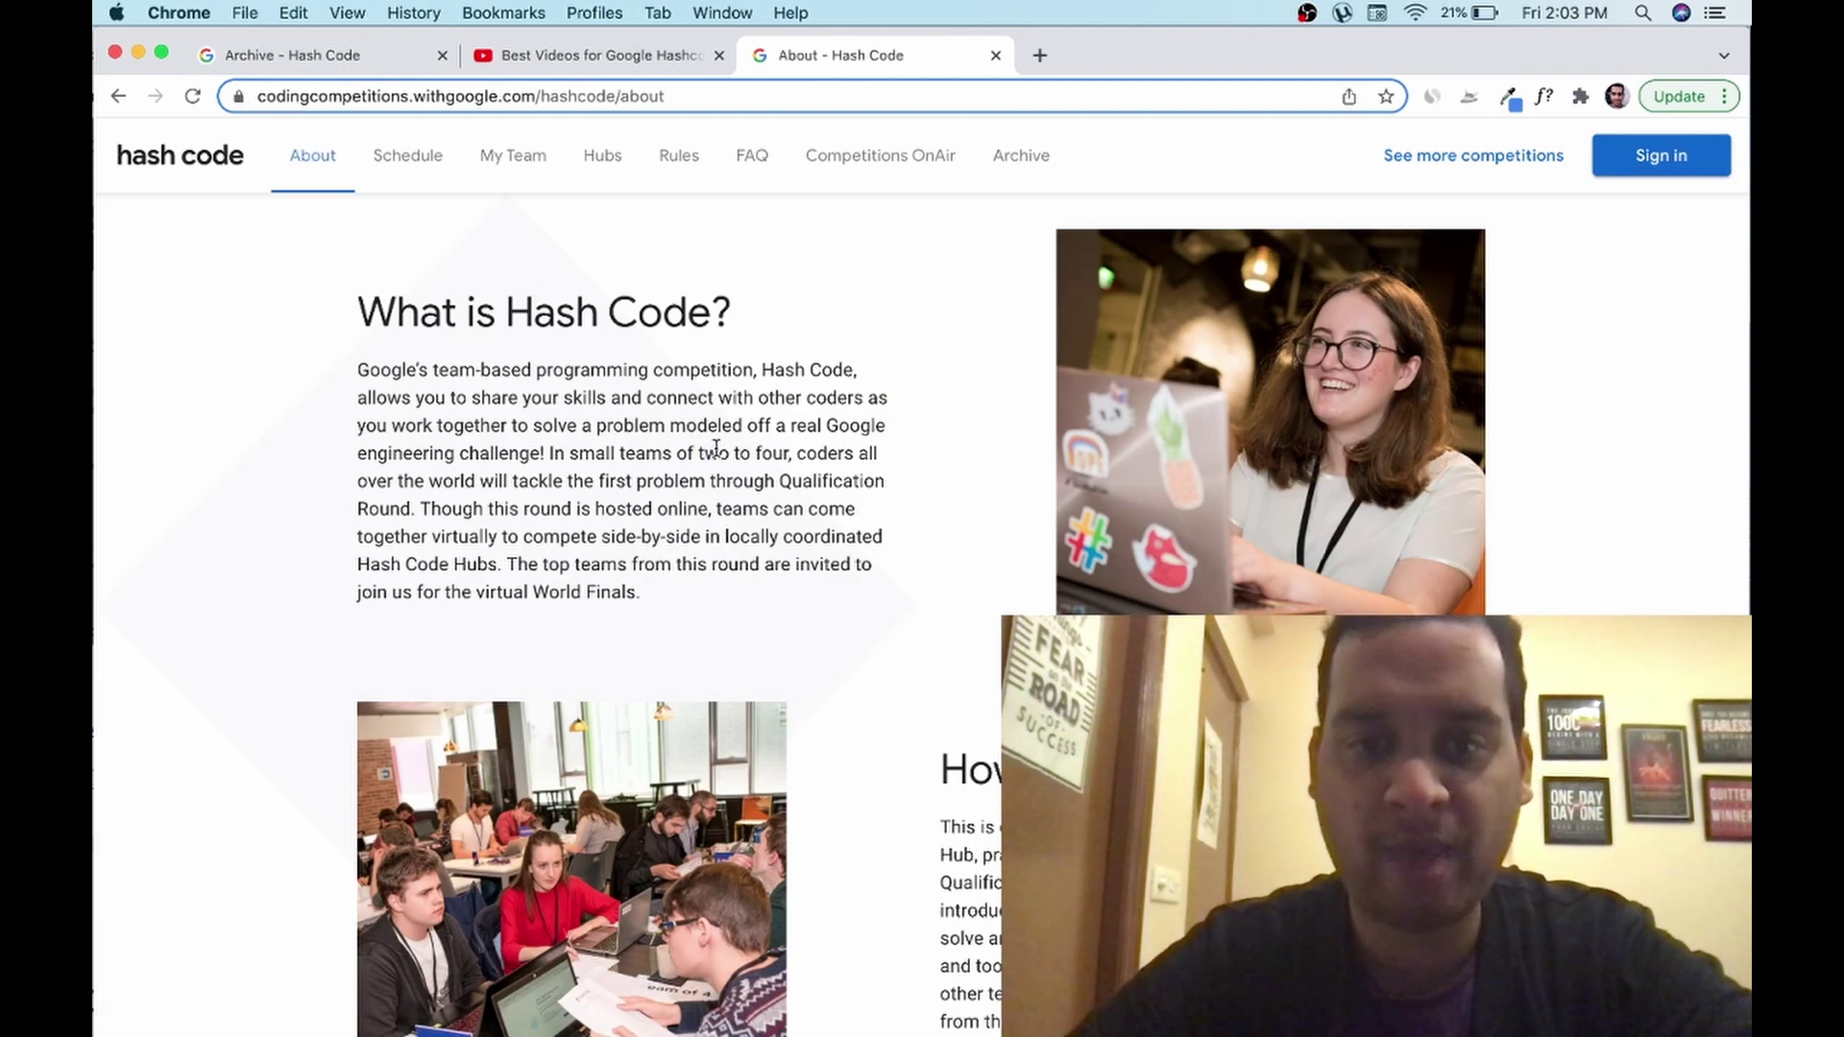
# Highlight the two-to-four team size and the sentences about online rounds and Hubs
pyautogui.moveTo(701, 452); pyautogui.dragTo(780, 455)
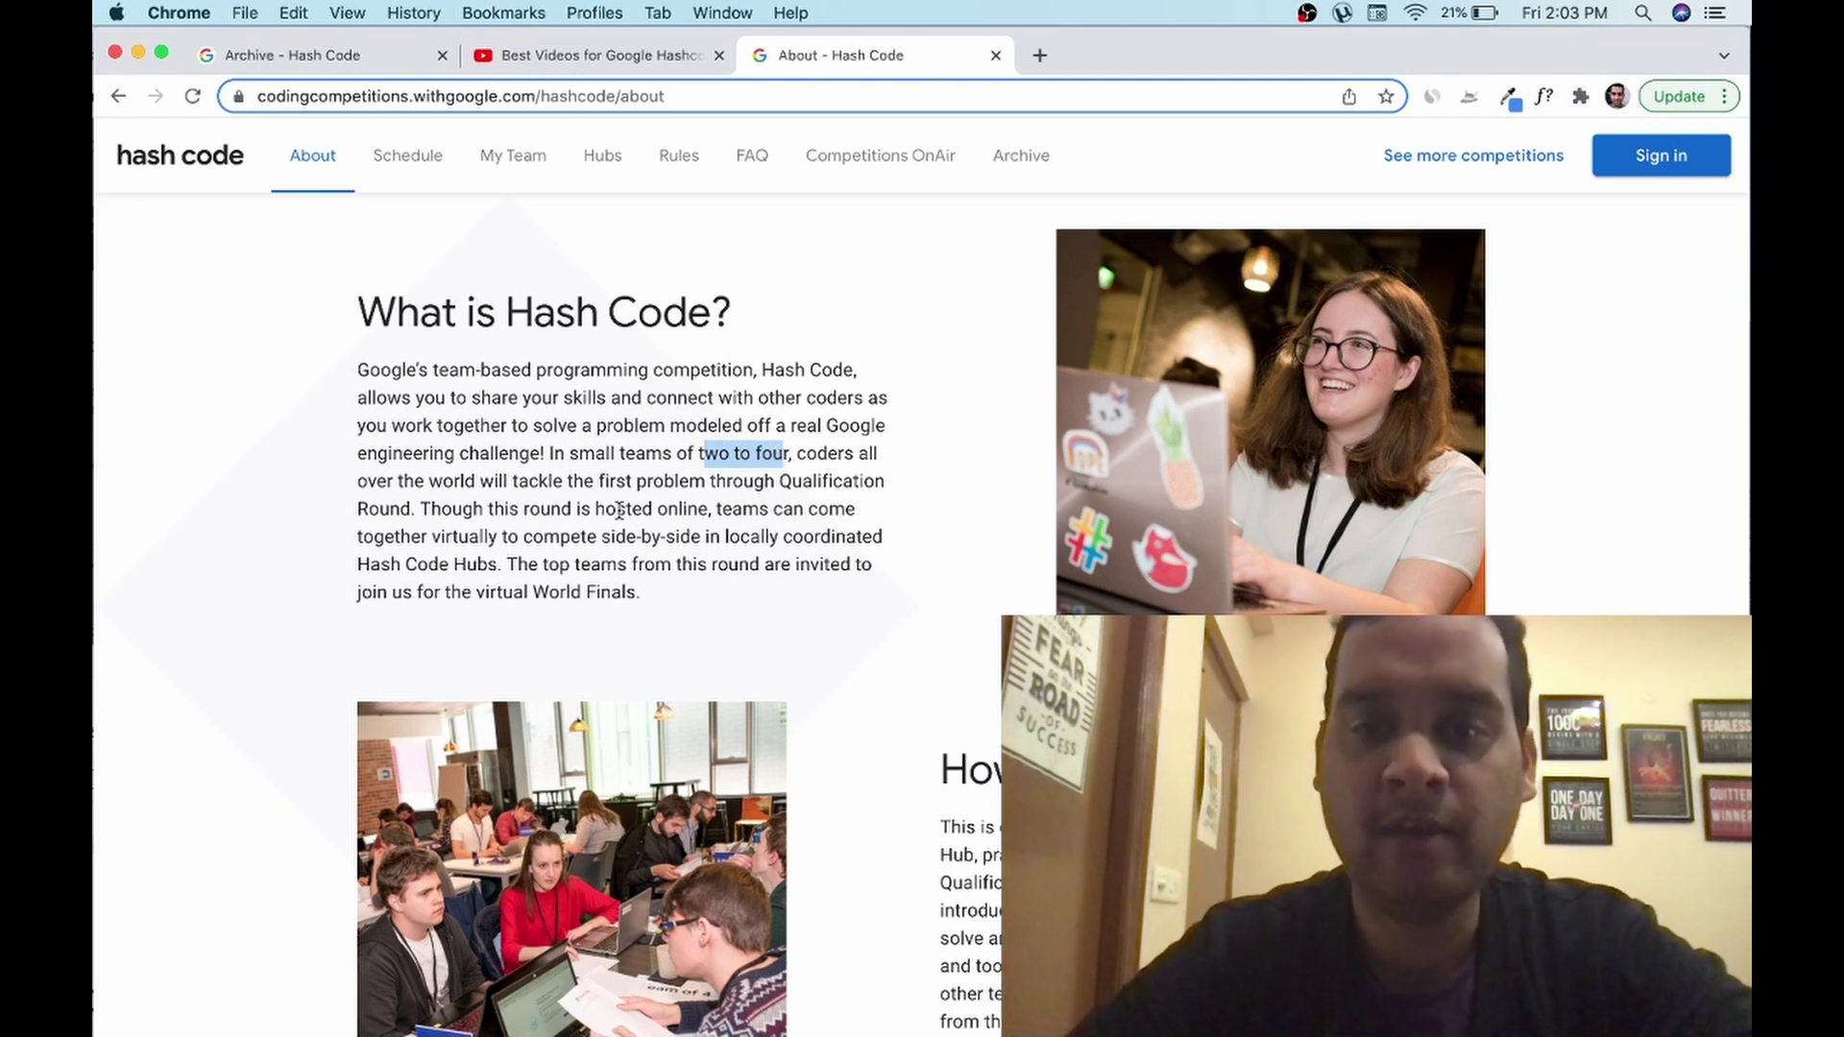
pyautogui.moveTo(619, 509); pyautogui.dragTo(637, 564)
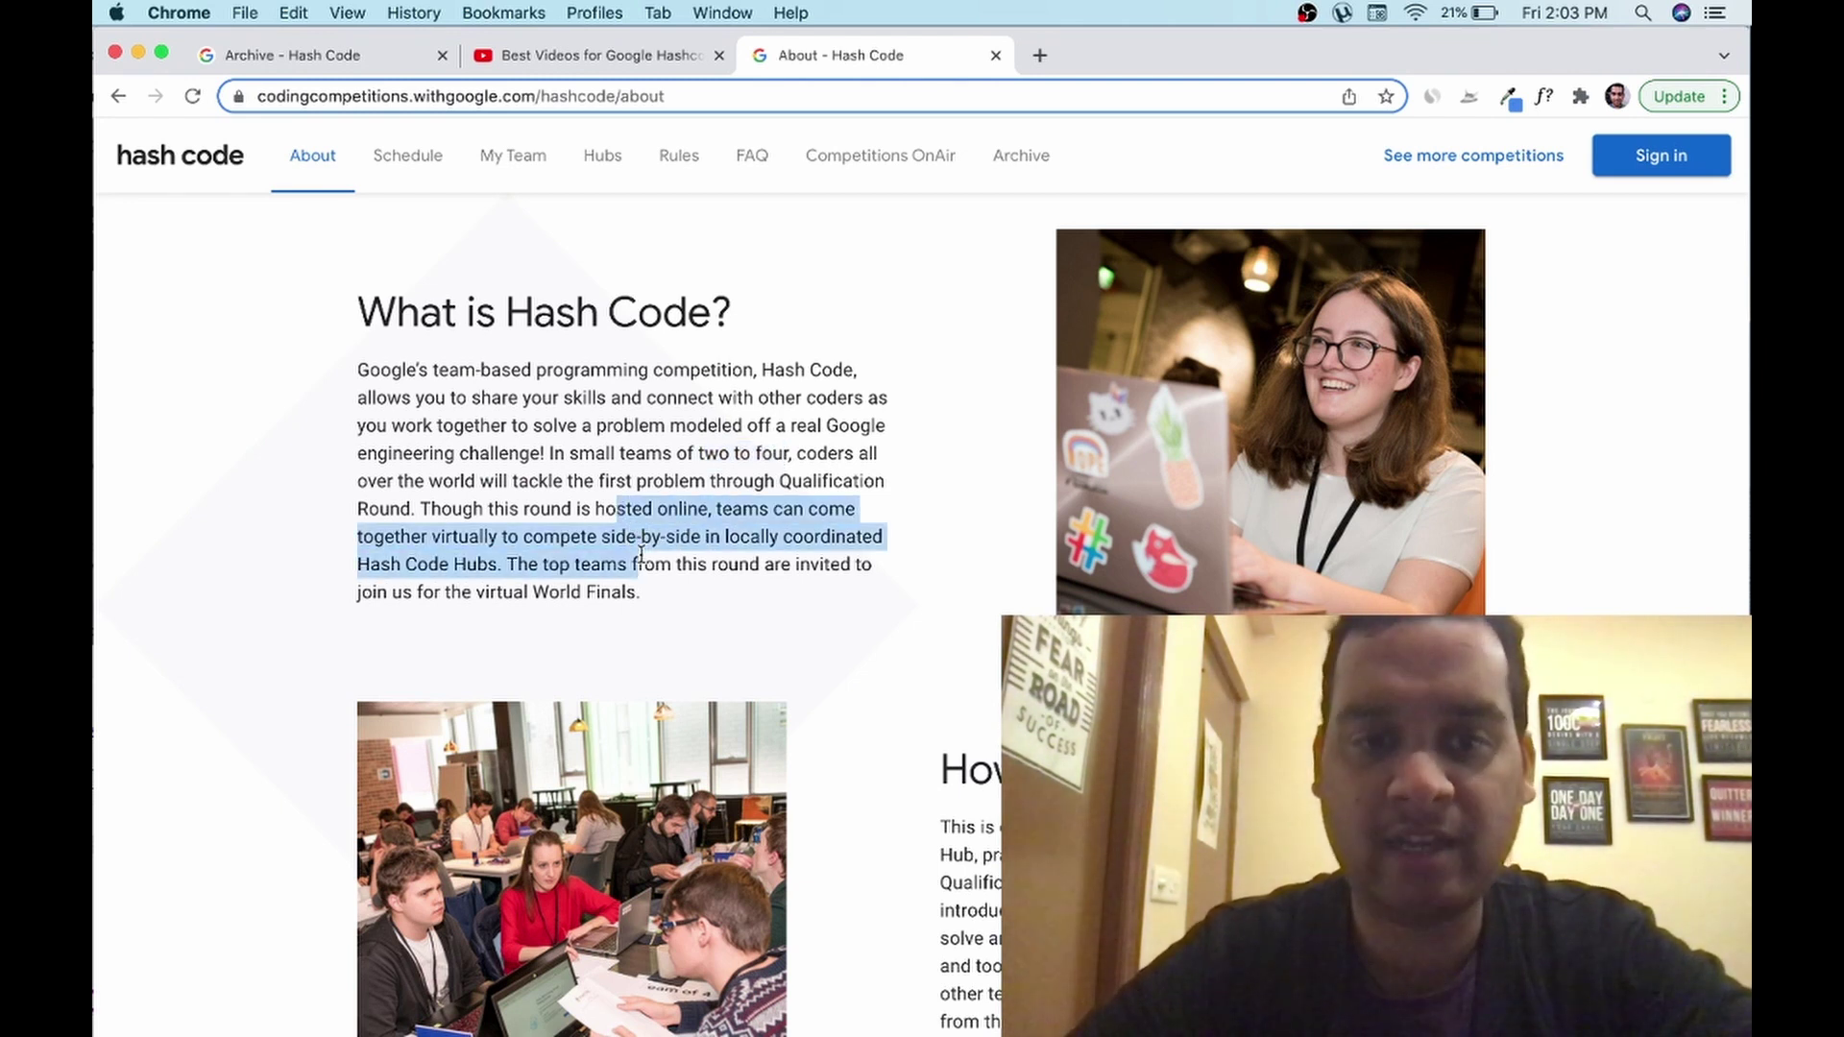
pyautogui.scroll(-4, 936, 600)
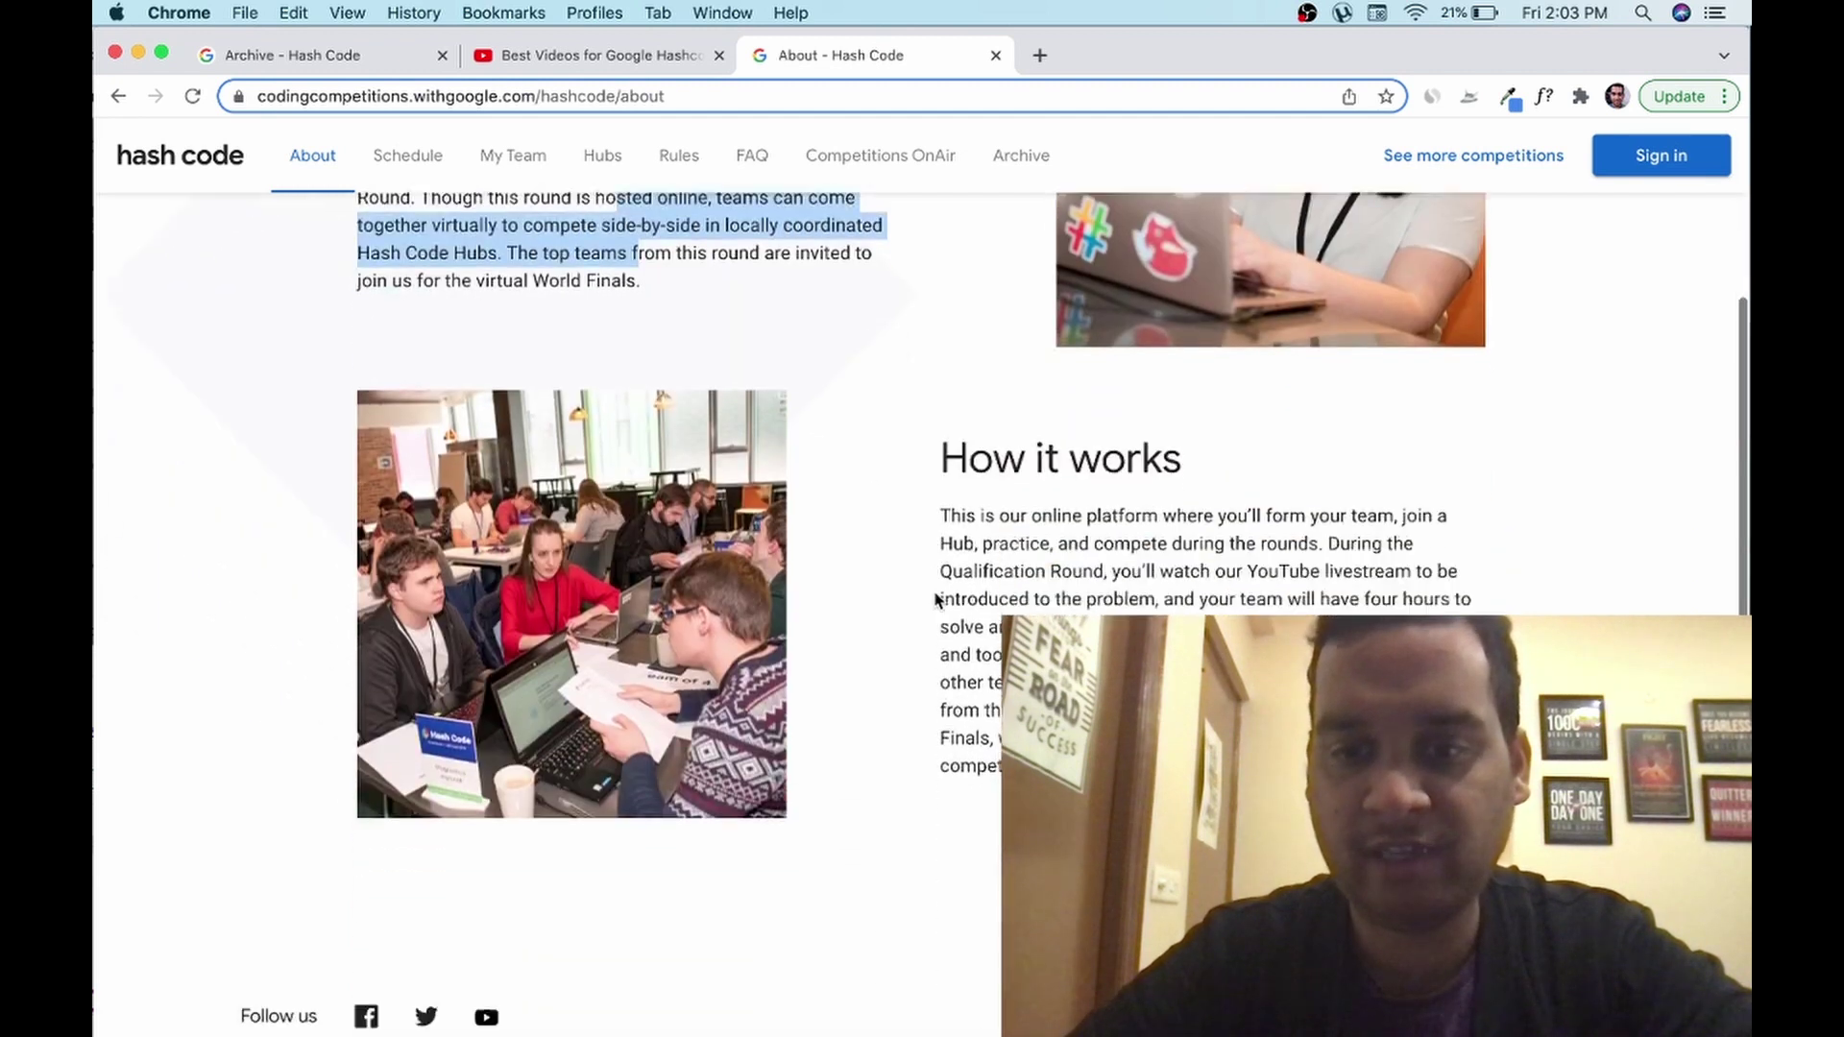
pyautogui.moveTo(1042, 501); pyautogui.dragTo(1464, 611)
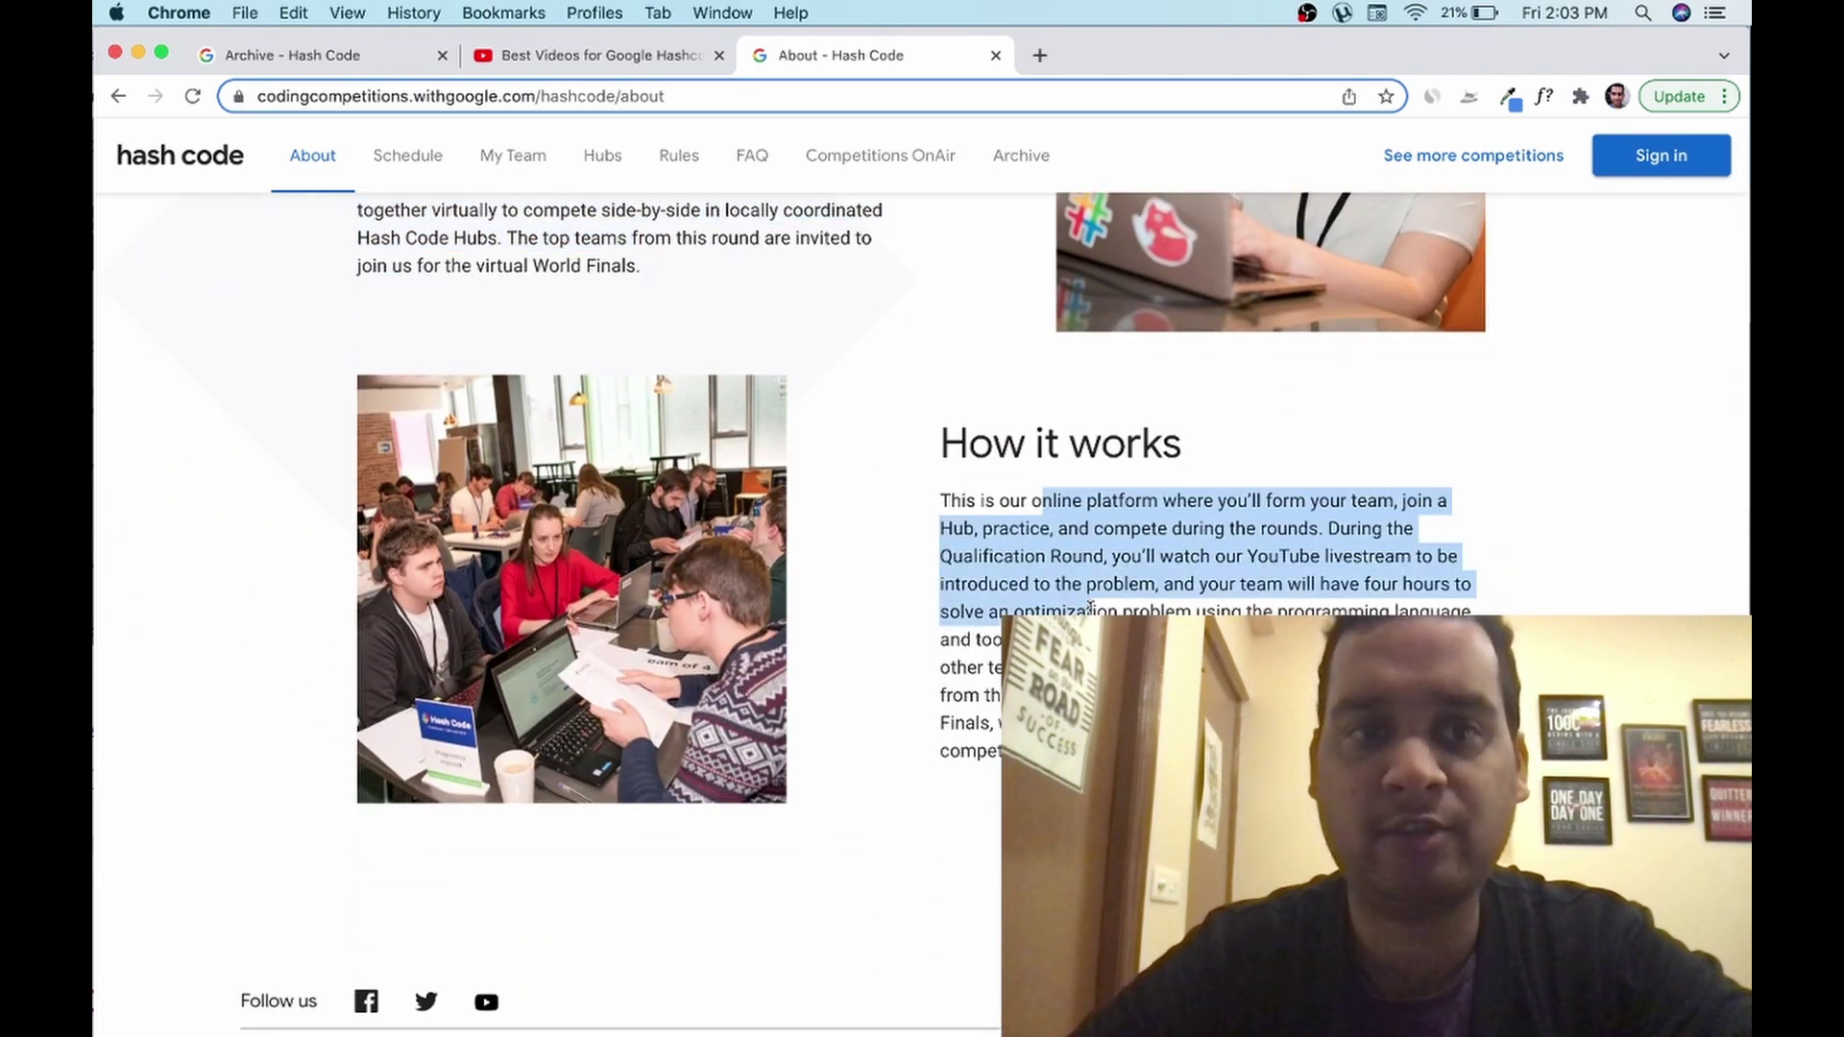
pyautogui.scroll(3, 795, 441)
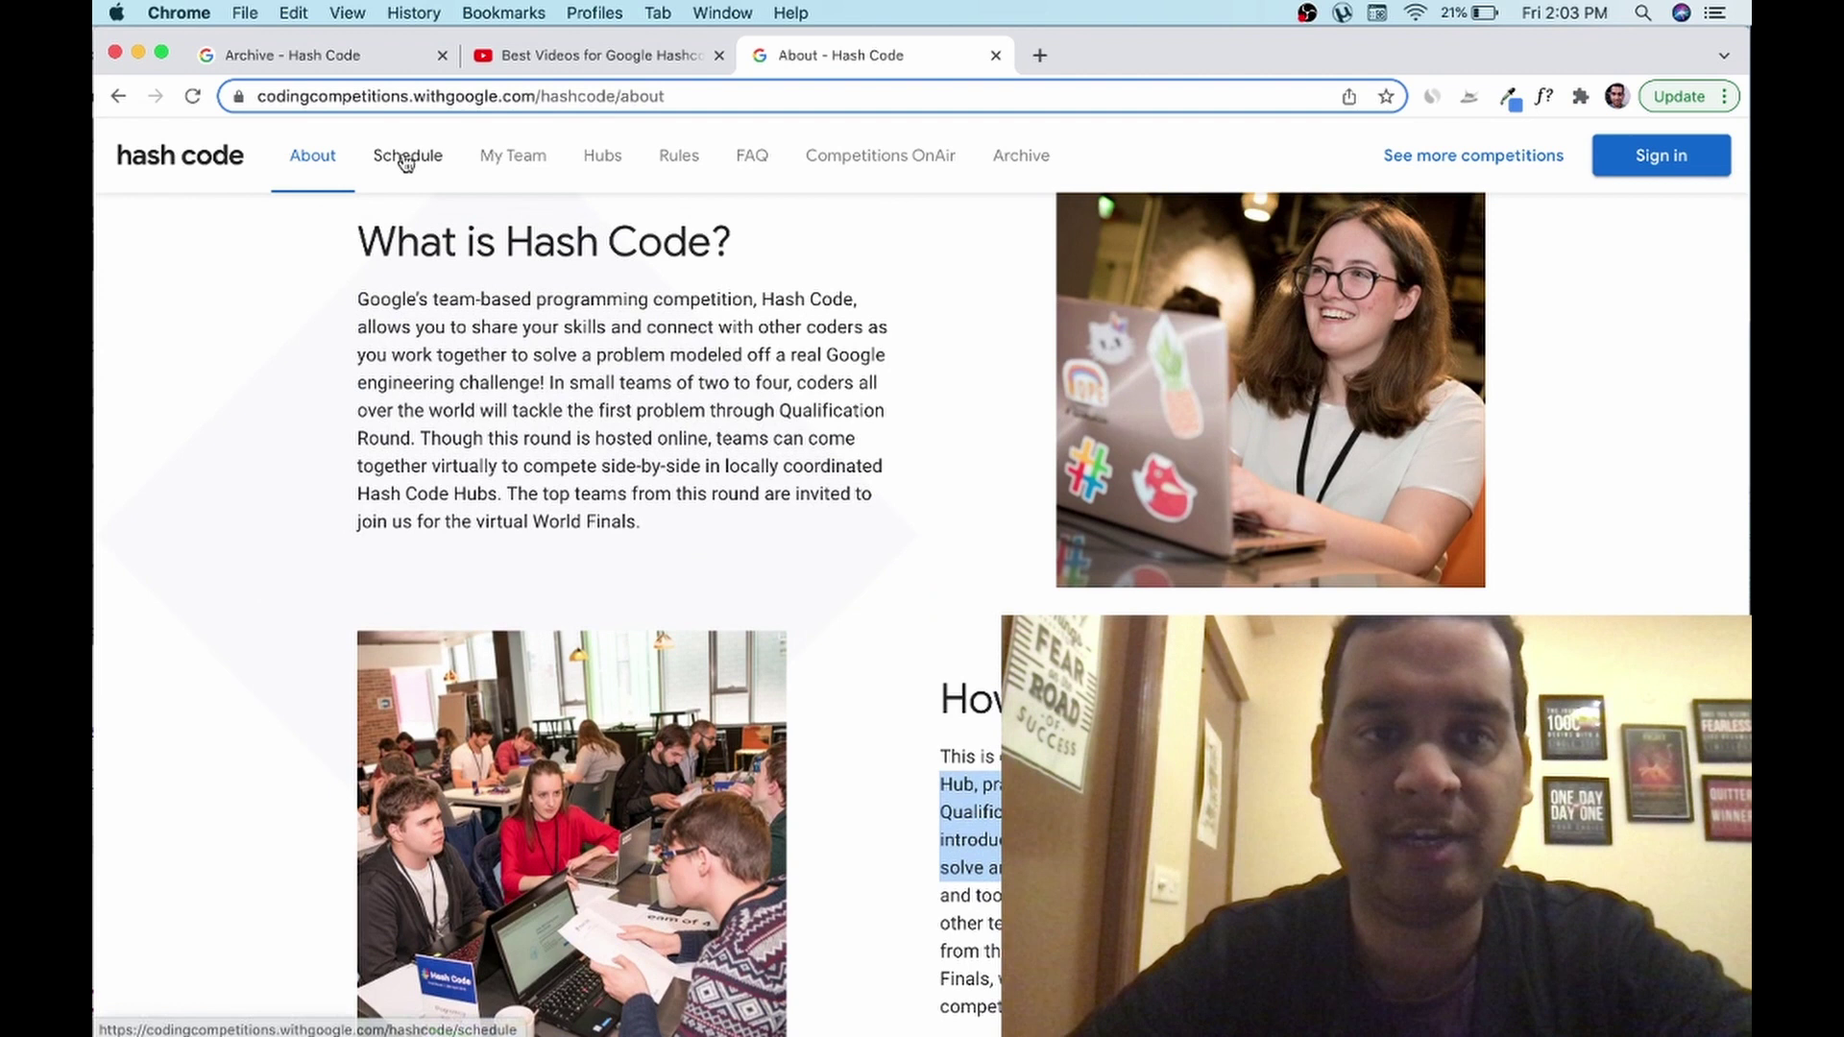
# On the Schedule page, highlight the registration deadline and the qualification round times ending 21:30
pyautogui.click(407, 162)
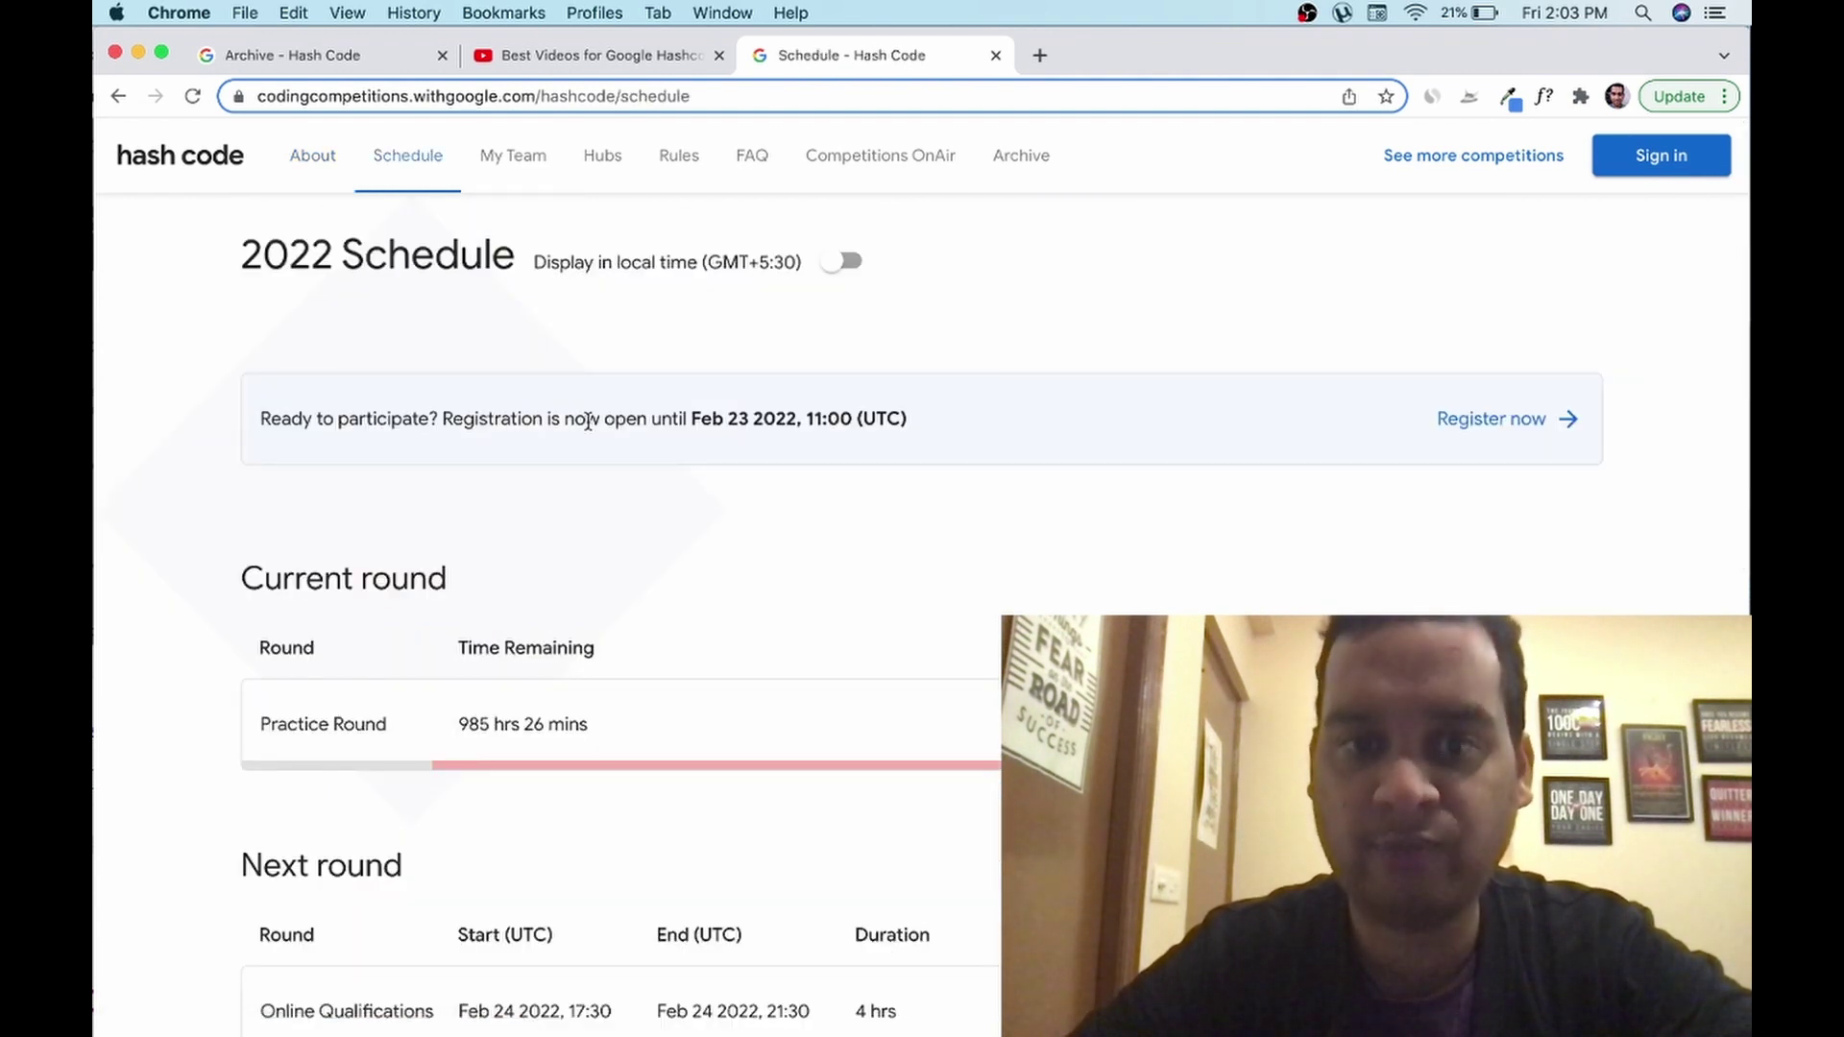
pyautogui.moveTo(708, 424); pyautogui.dragTo(766, 420)
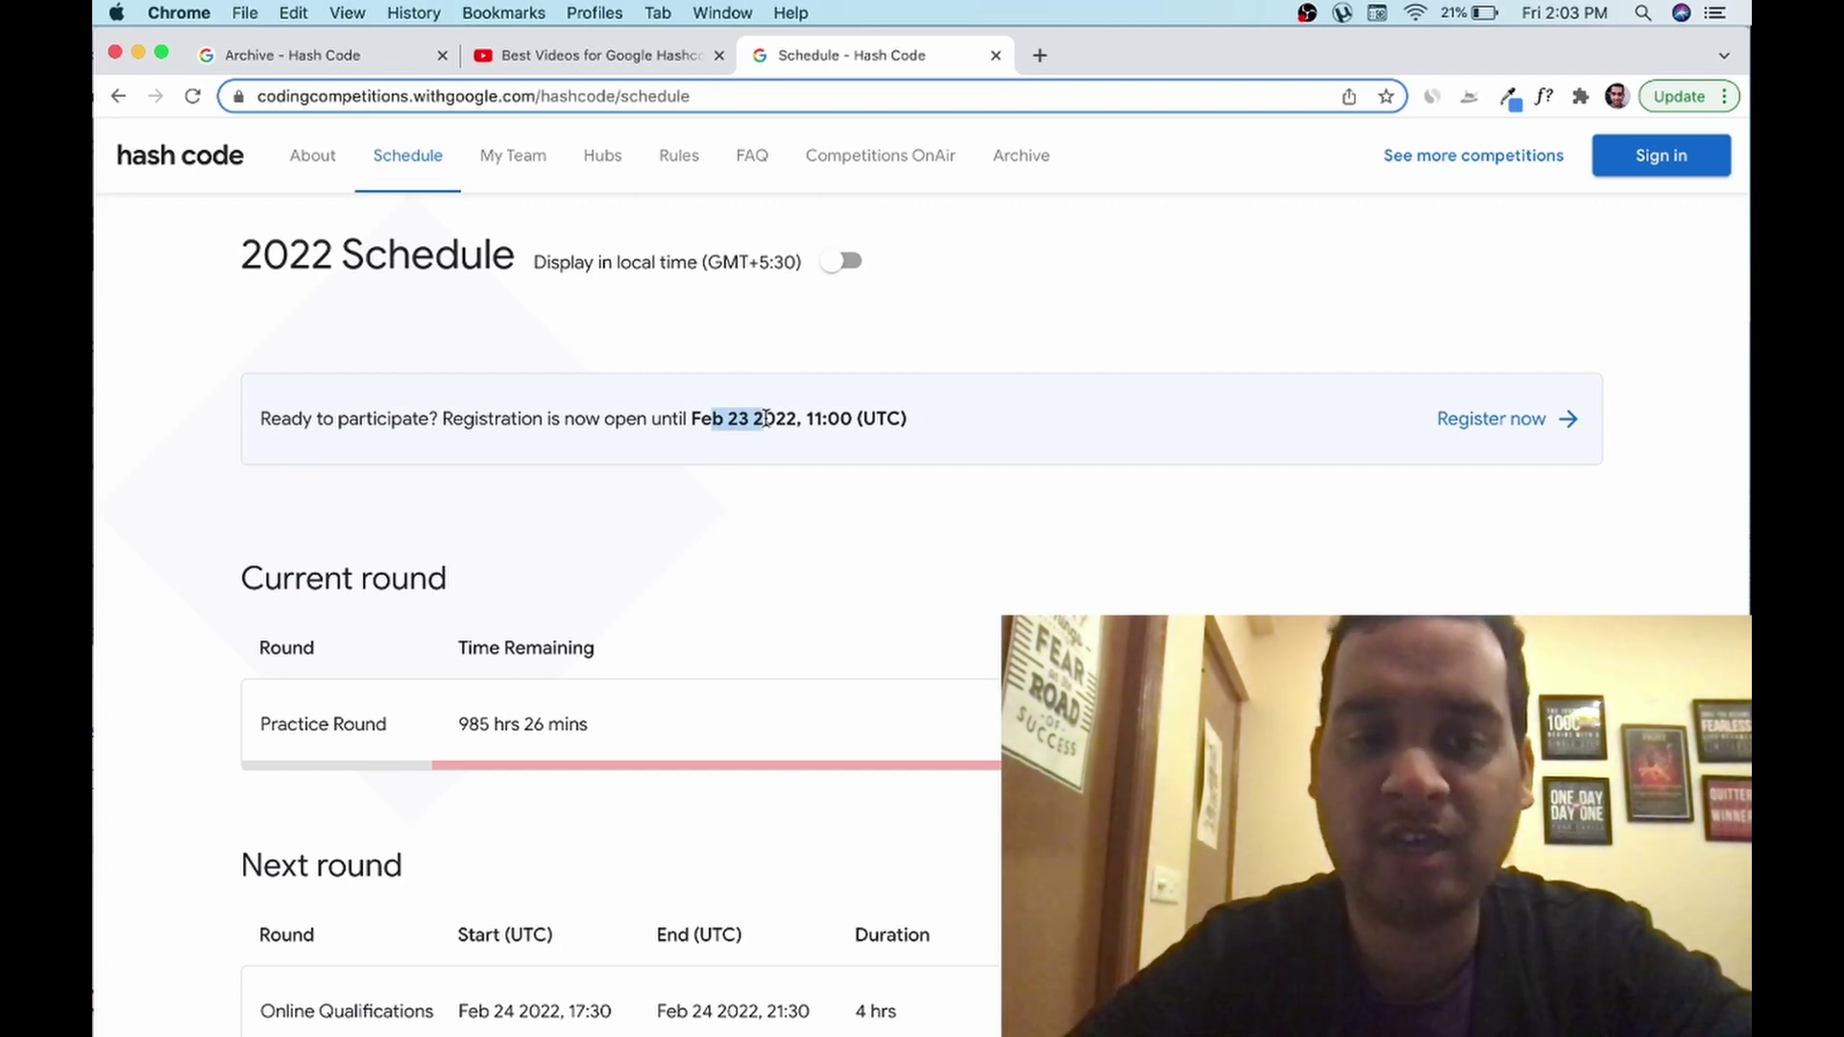
pyautogui.scroll(-3, 766, 419)
pyautogui.scroll(-3, 692, 683)
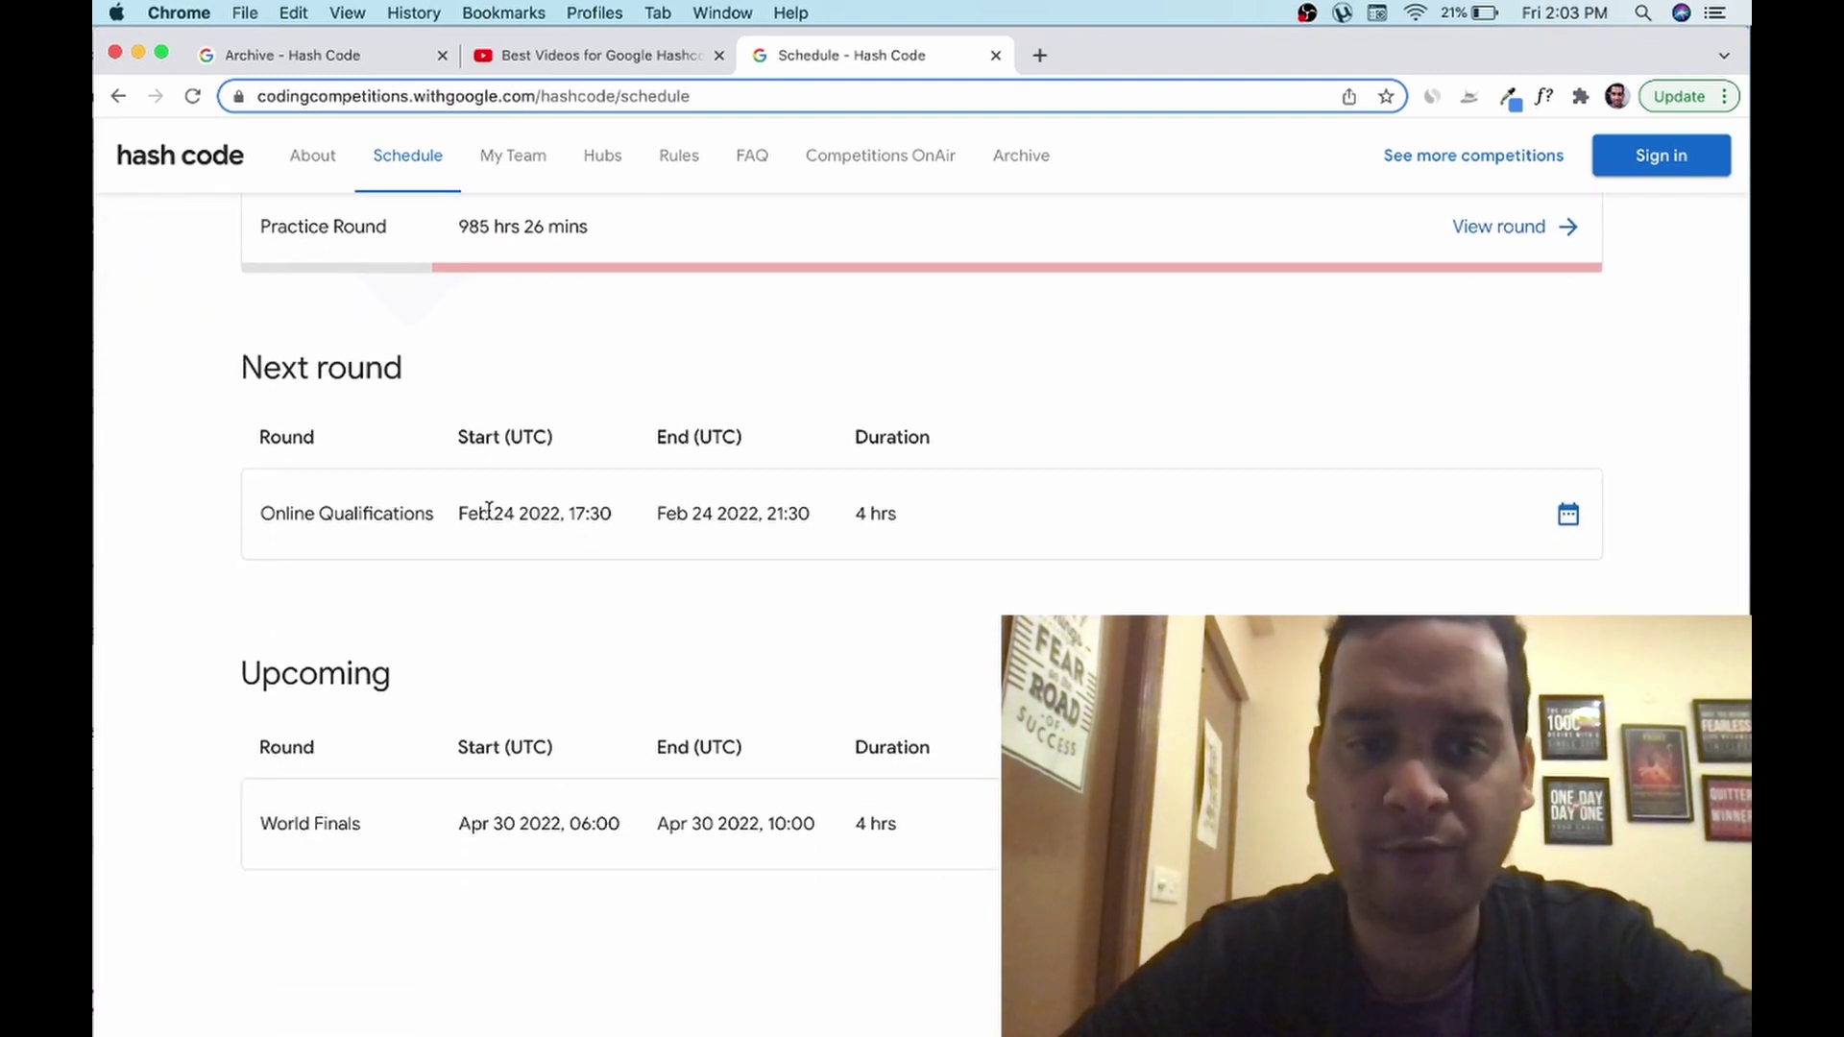
pyautogui.moveTo(488, 510); pyautogui.dragTo(614, 519)
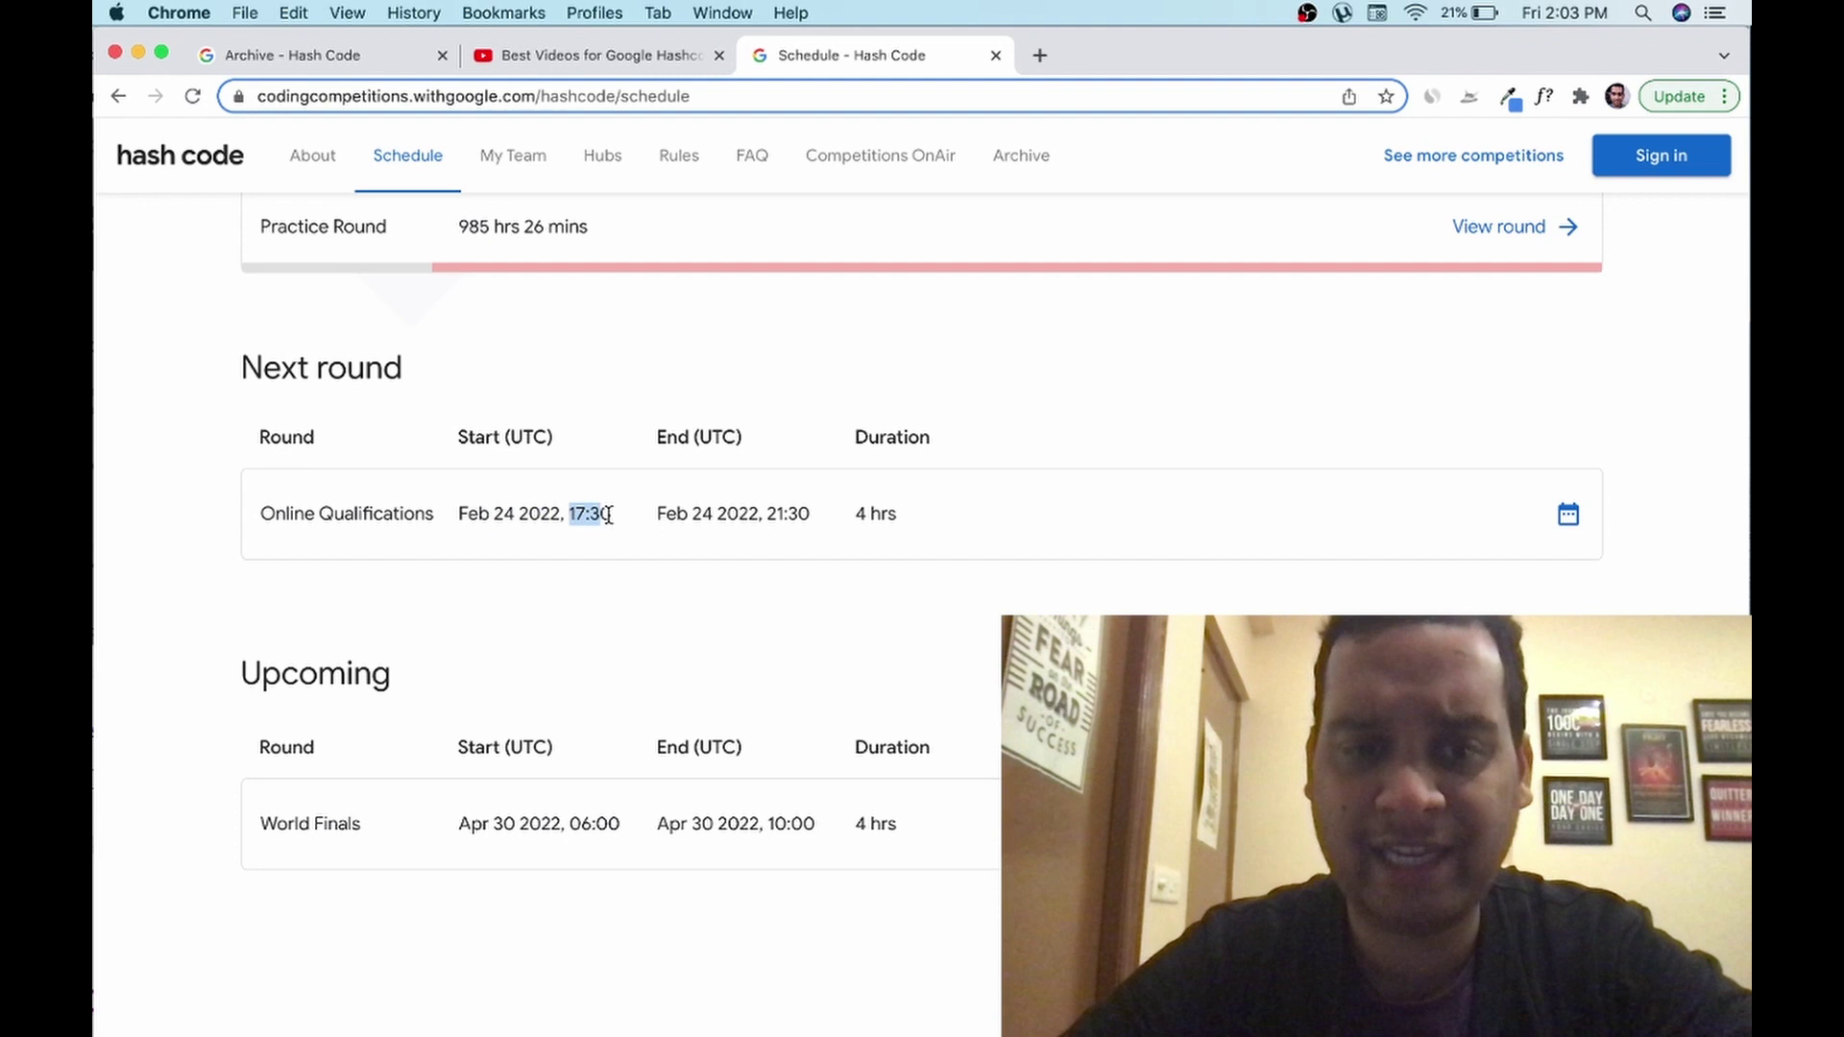
pyautogui.moveTo(770, 522); pyautogui.dragTo(821, 538)
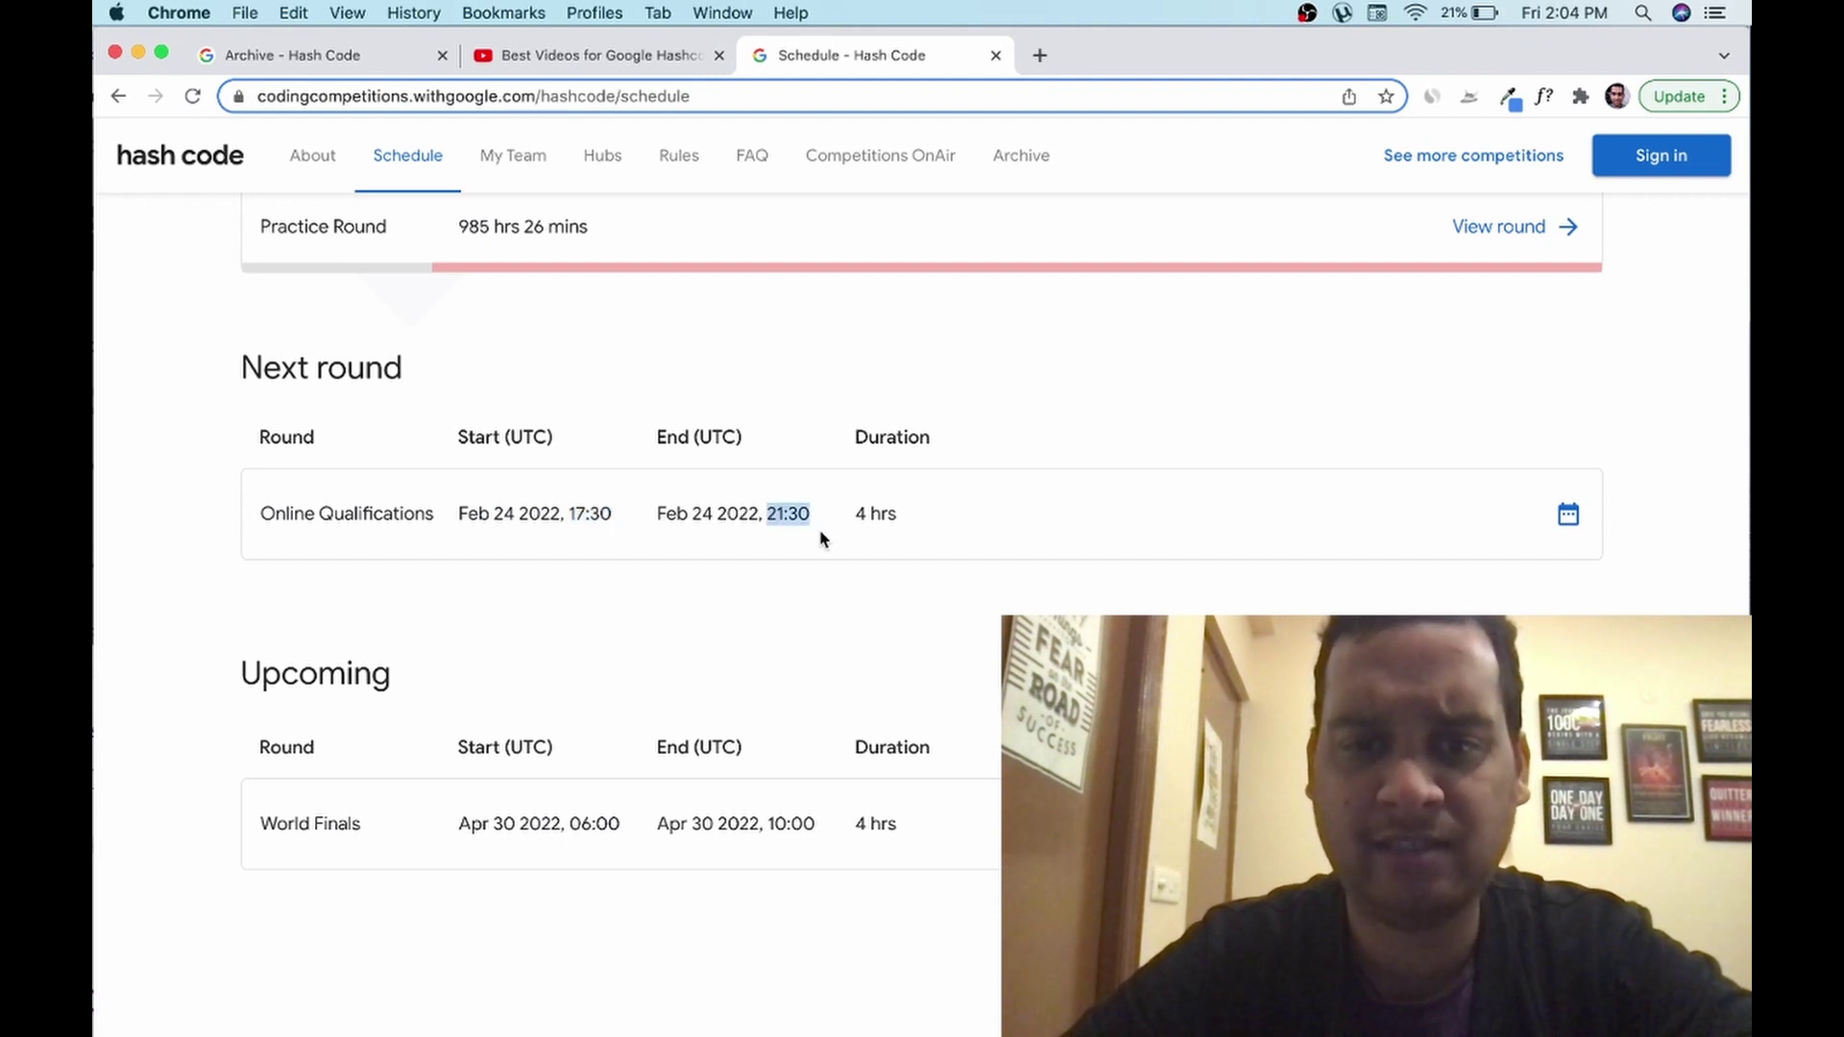
# Highlight the World Finals date Apr 30 and its 06:00 to 10:00 times
pyautogui.scroll(-3, 820, 536)
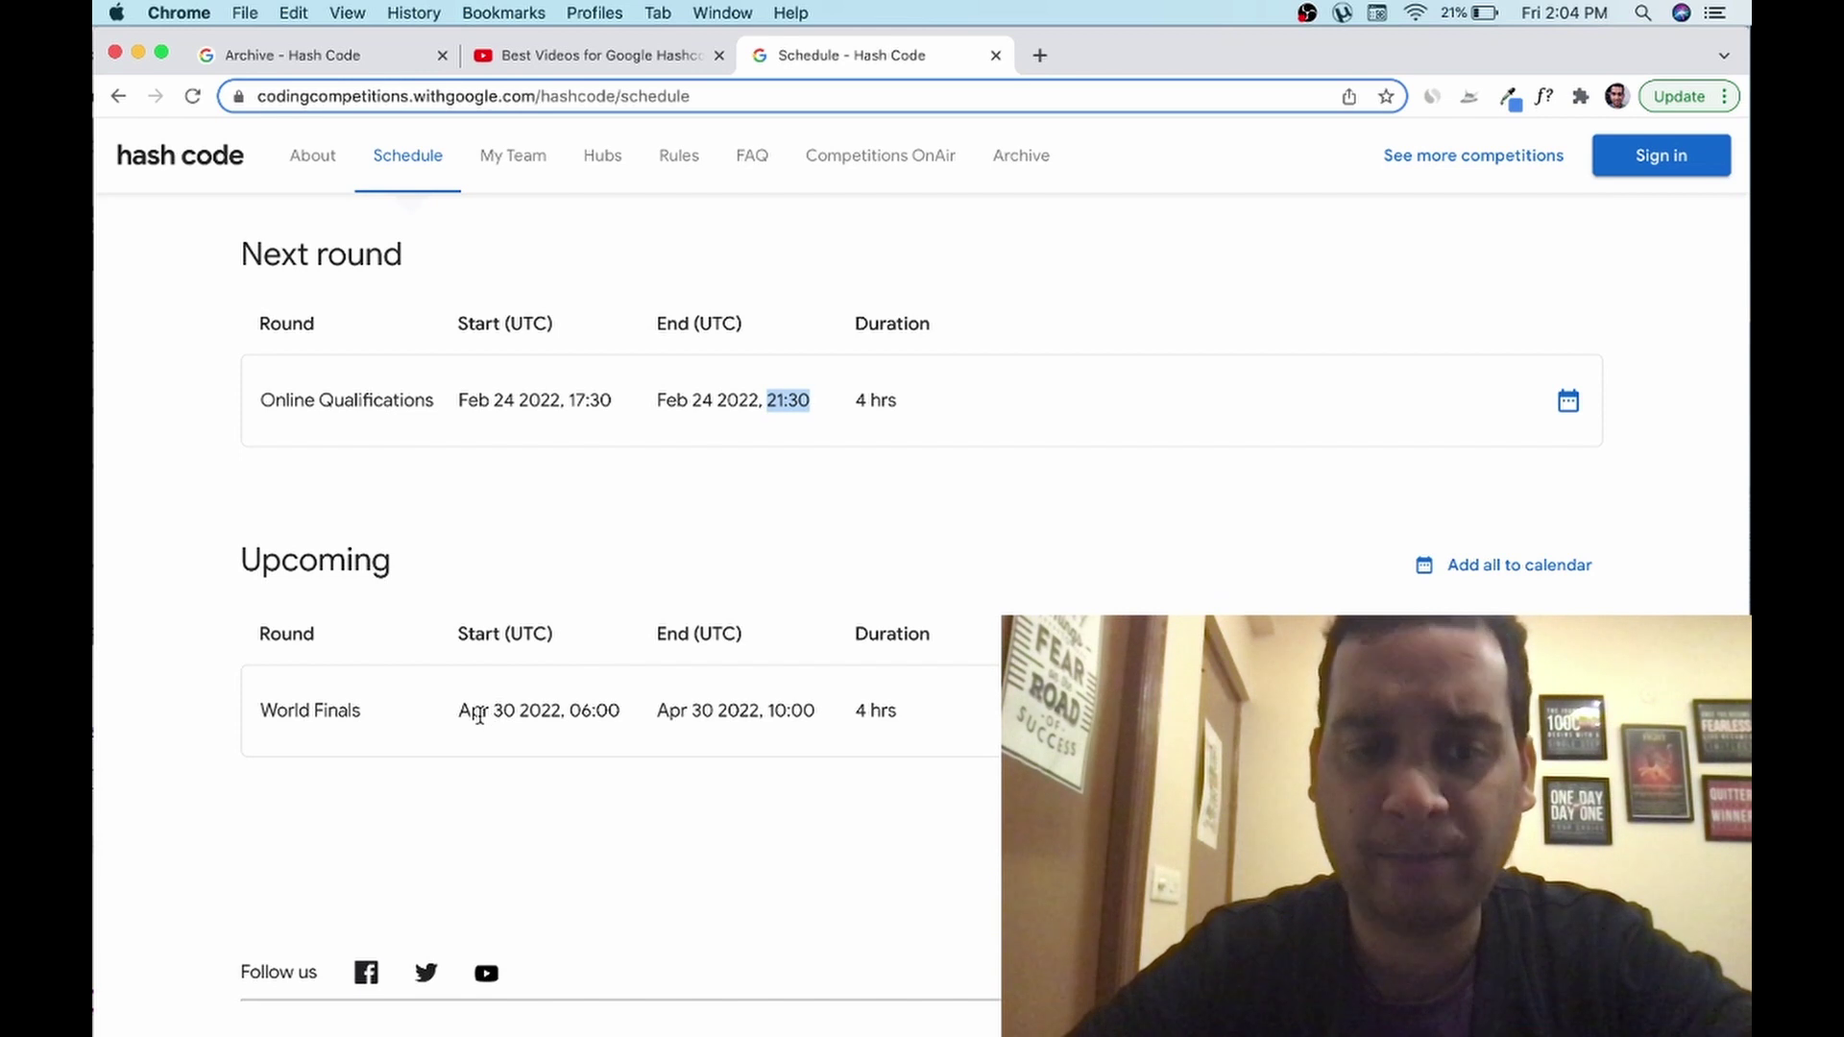
pyautogui.moveTo(479, 715); pyautogui.dragTo(517, 715)
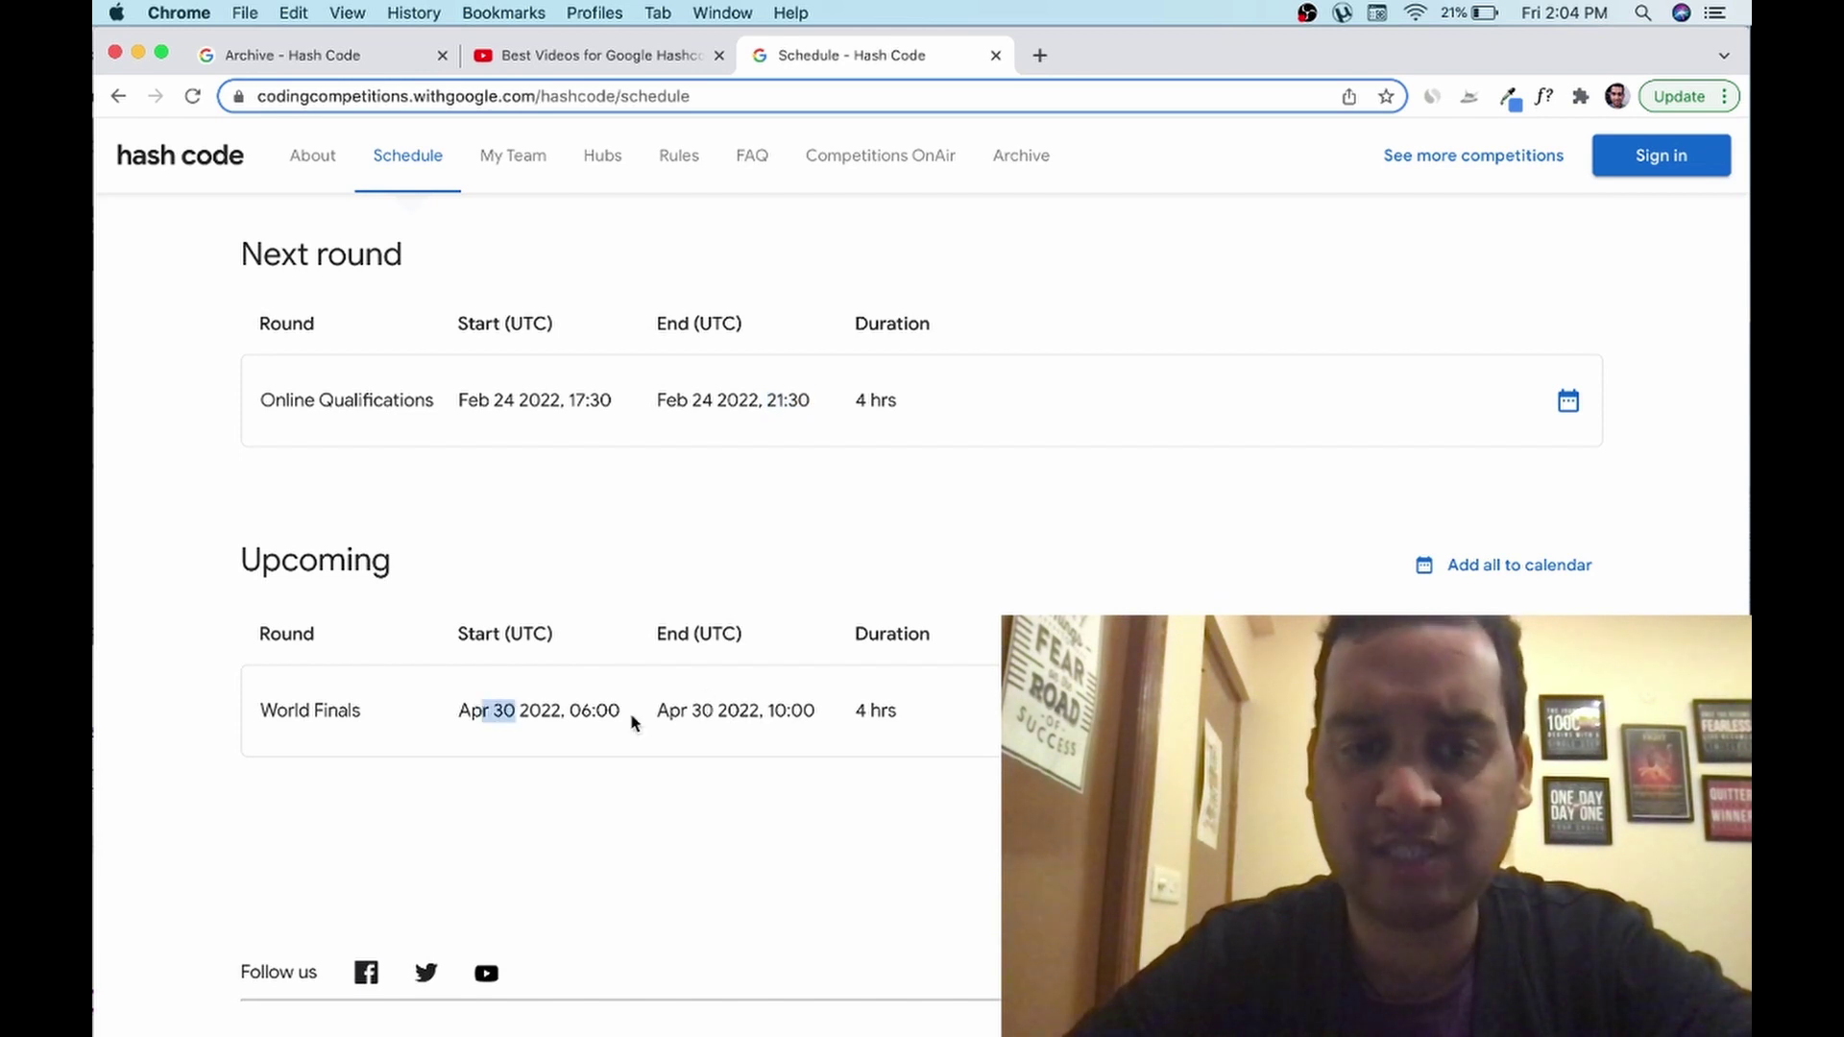
pyautogui.moveTo(575, 715); pyautogui.dragTo(622, 715)
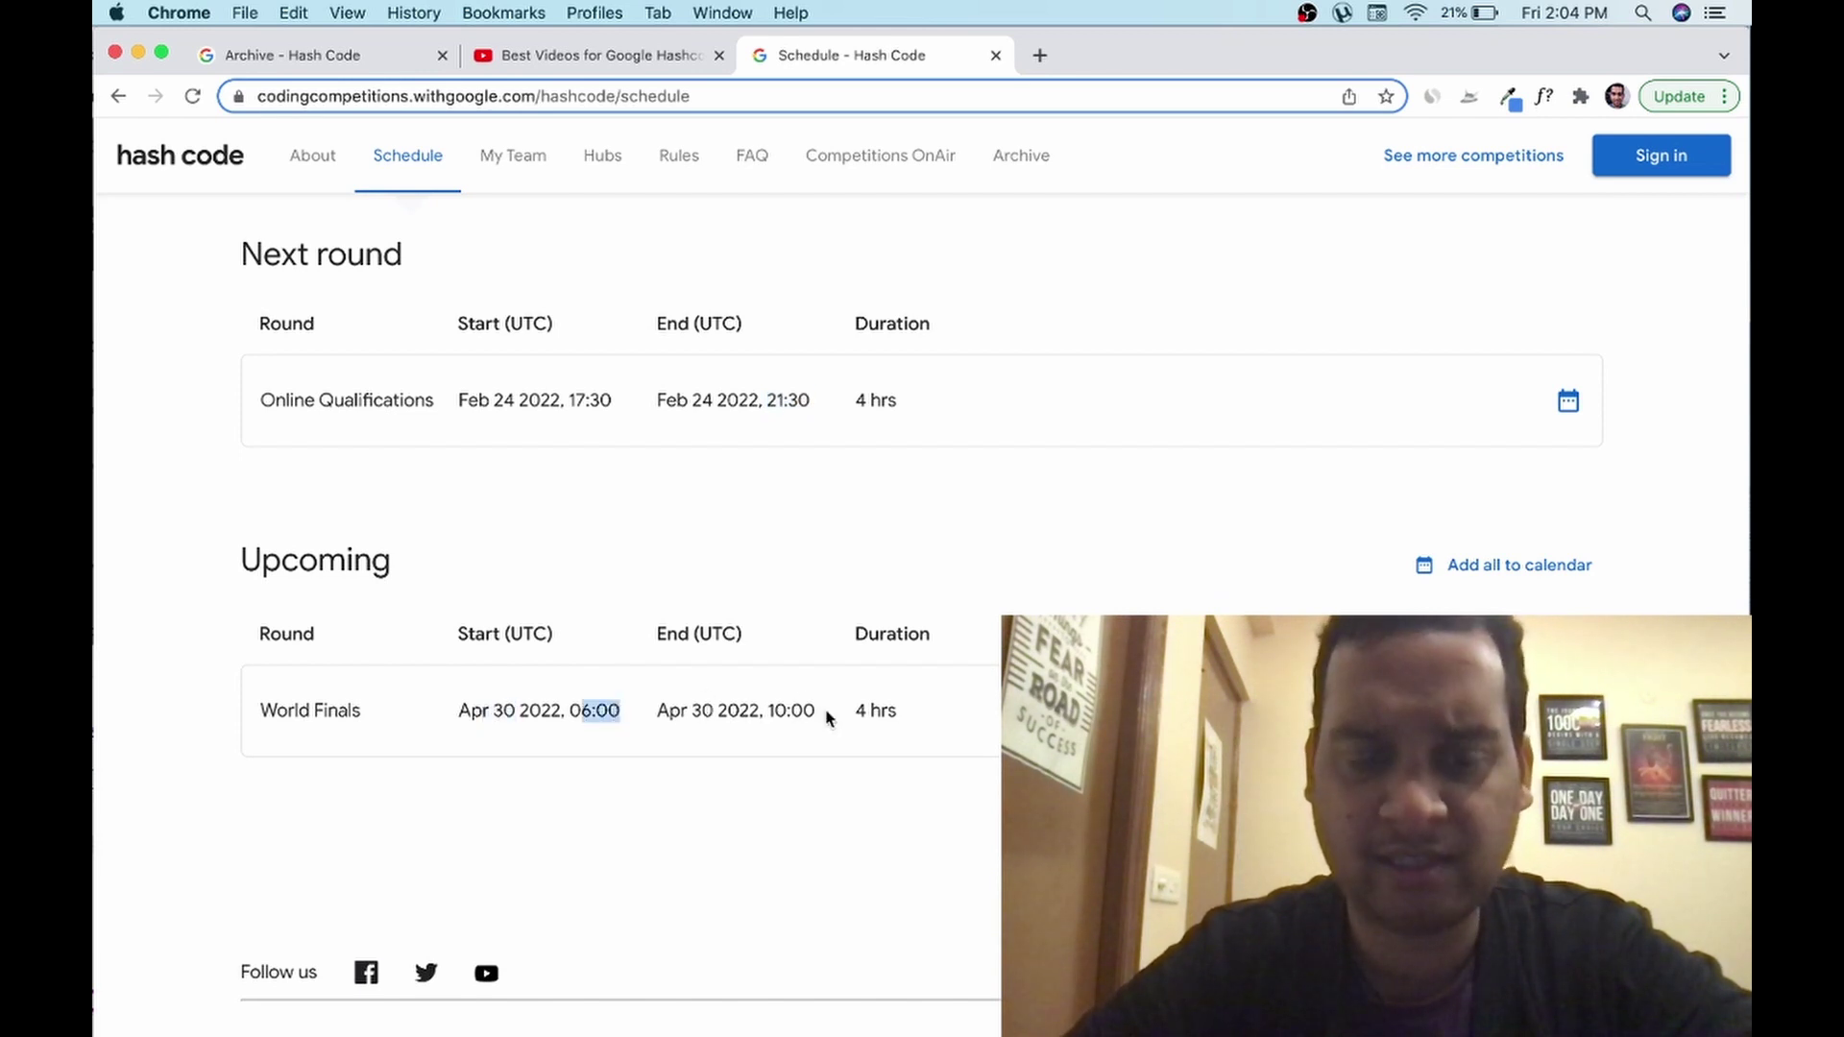
pyautogui.moveTo(788, 715); pyautogui.dragTo(850, 718)
pyautogui.scroll(5, 850, 718)
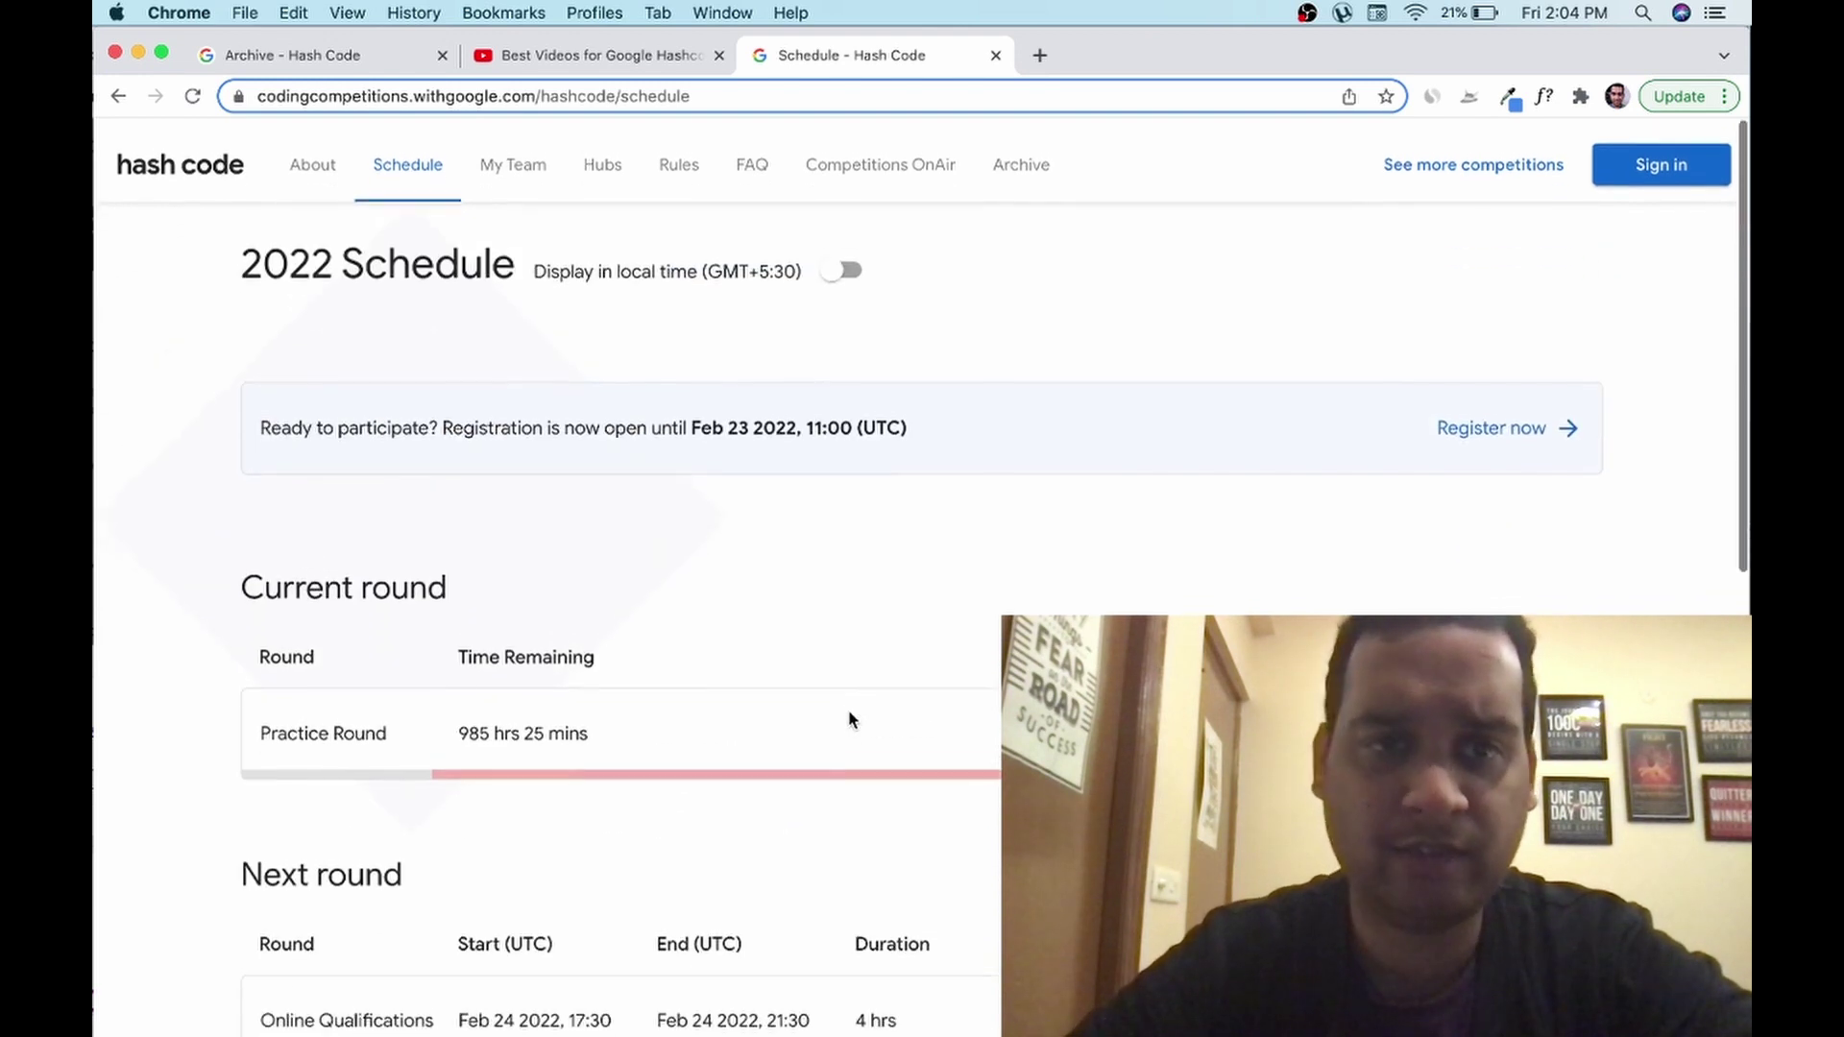
# On the Rules page, expand Team Requirements and highlight the team size and one-team-only rules
pyautogui.click(679, 163)
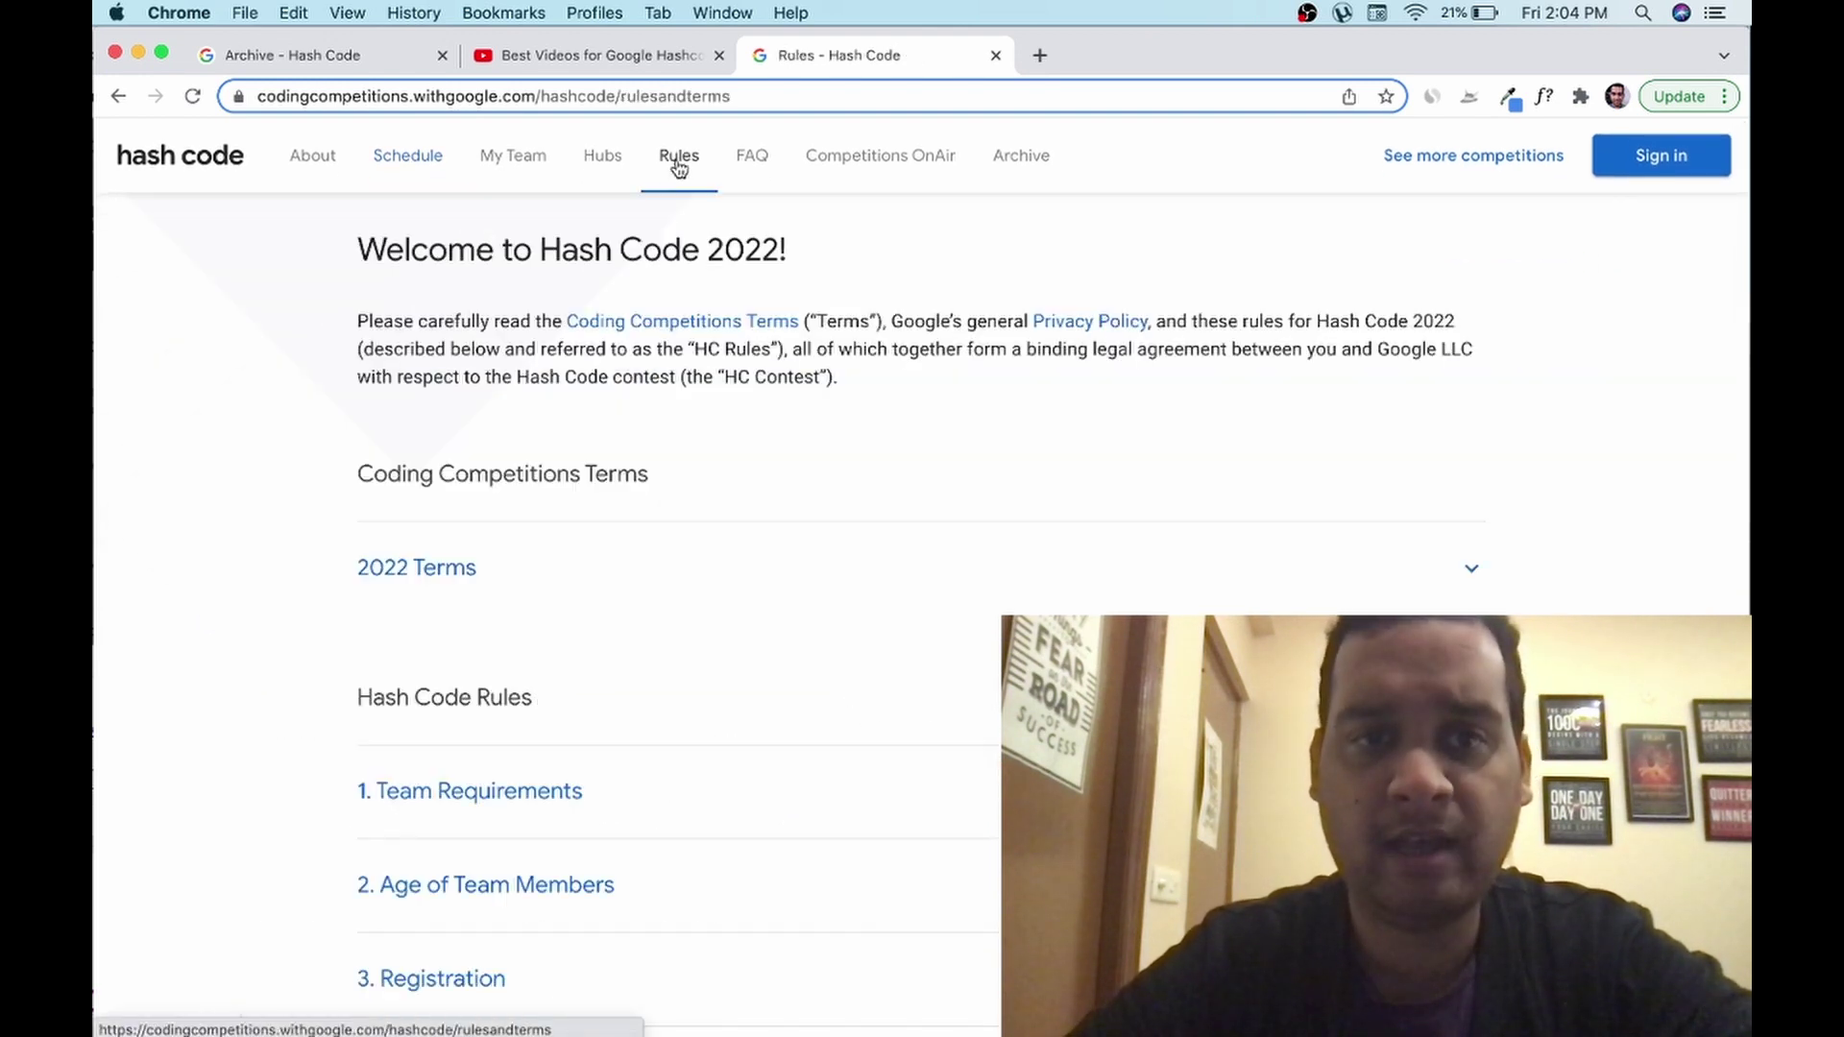
pyautogui.scroll(-3, 566, 611)
pyautogui.click(573, 567)
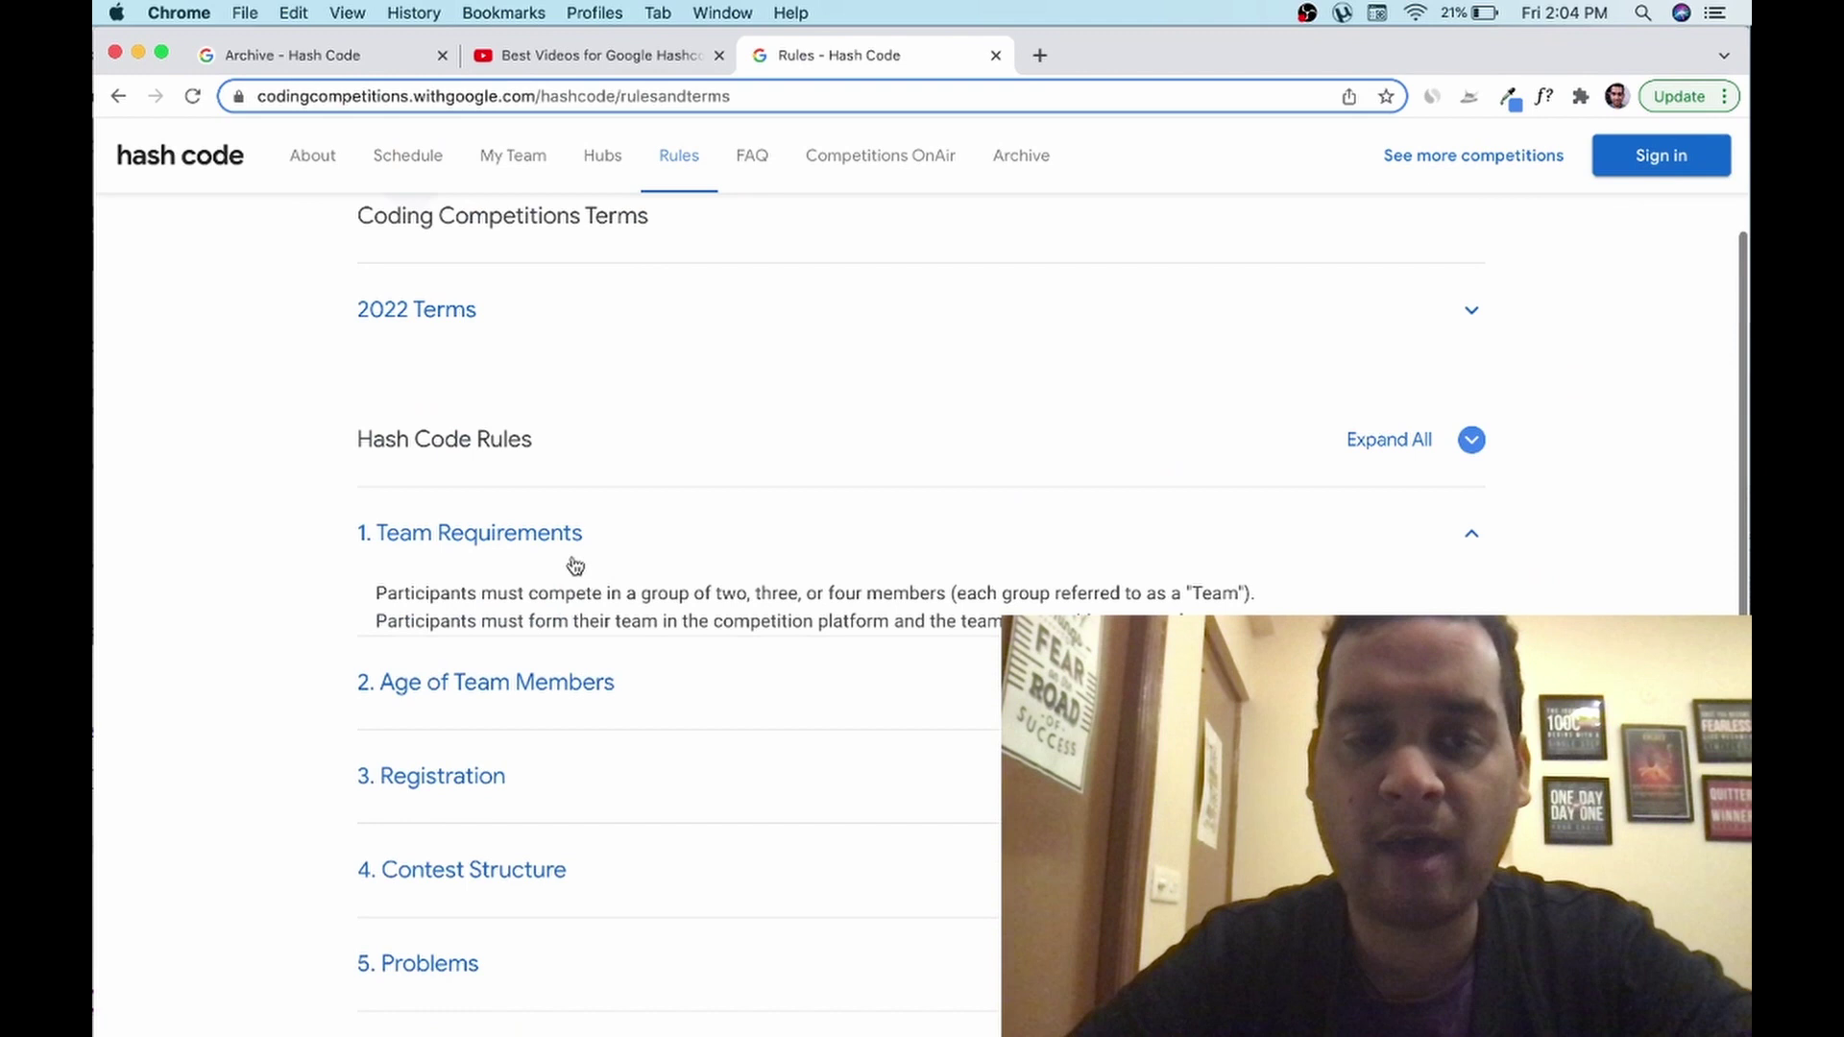
pyautogui.moveTo(712, 594); pyautogui.dragTo(815, 600)
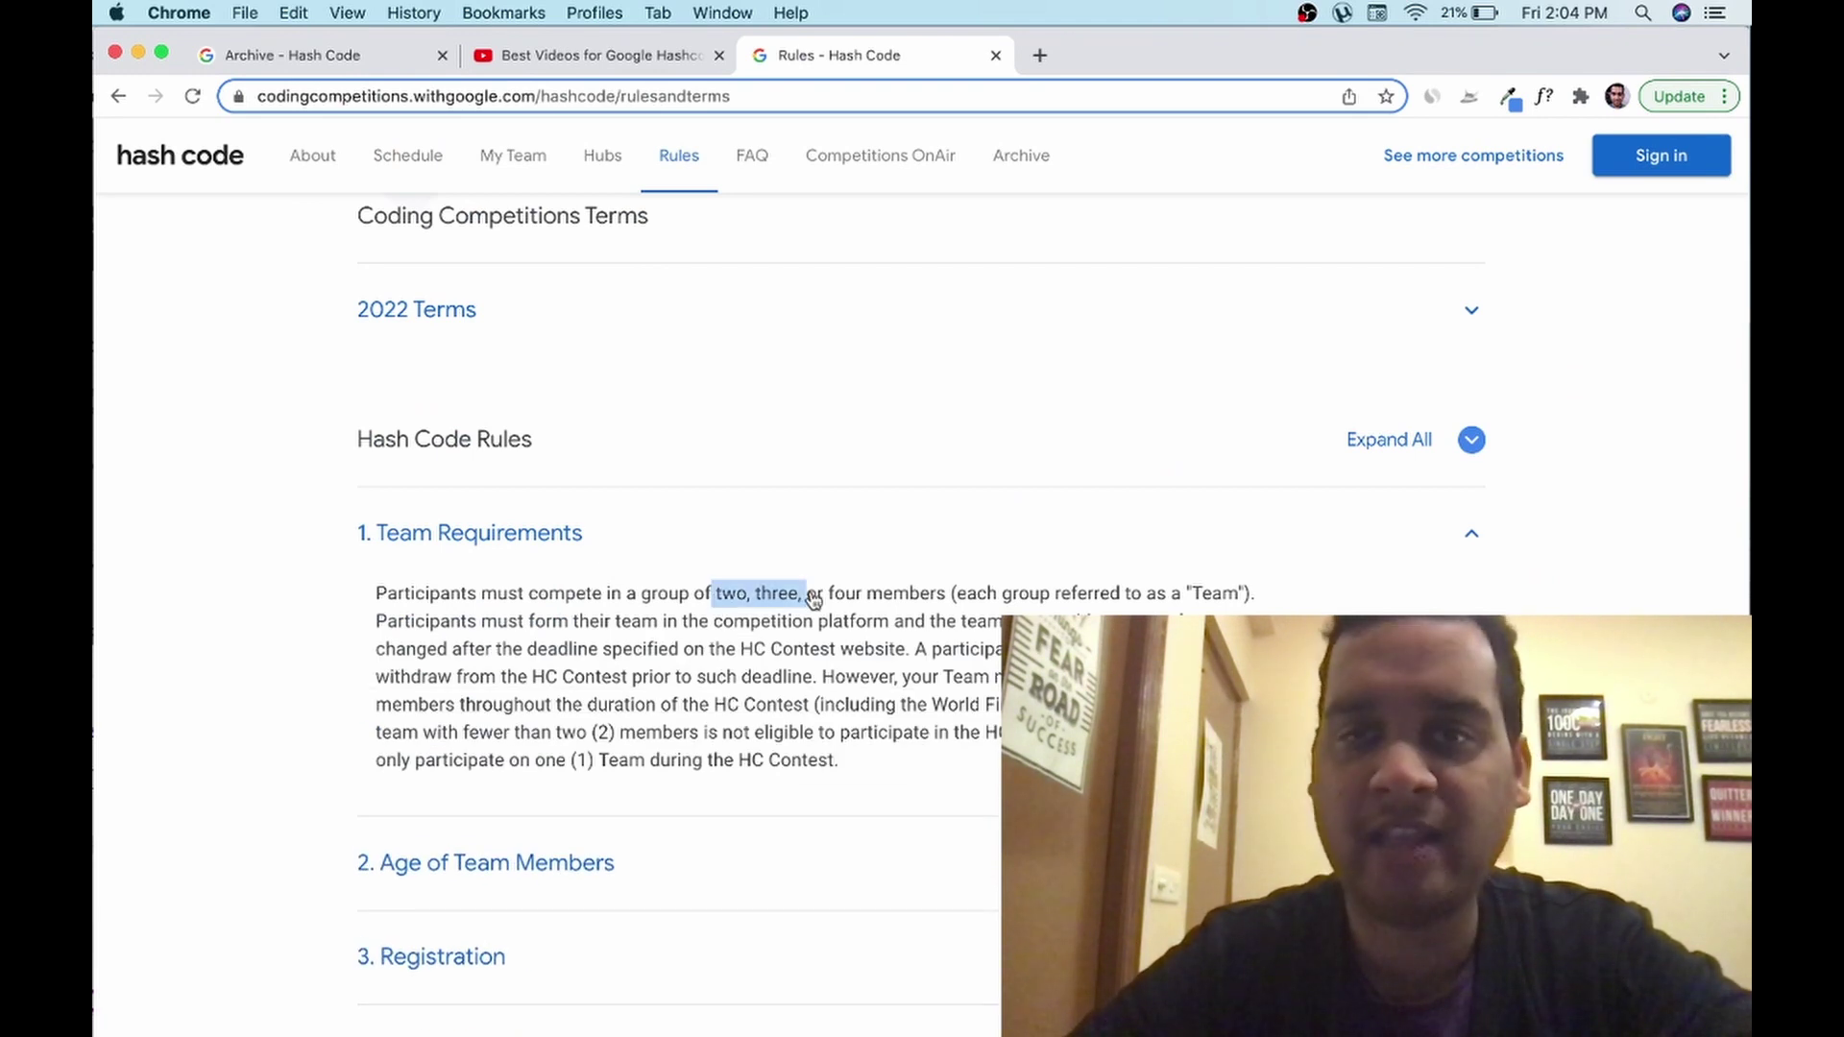
pyautogui.scroll(-2, 814, 599)
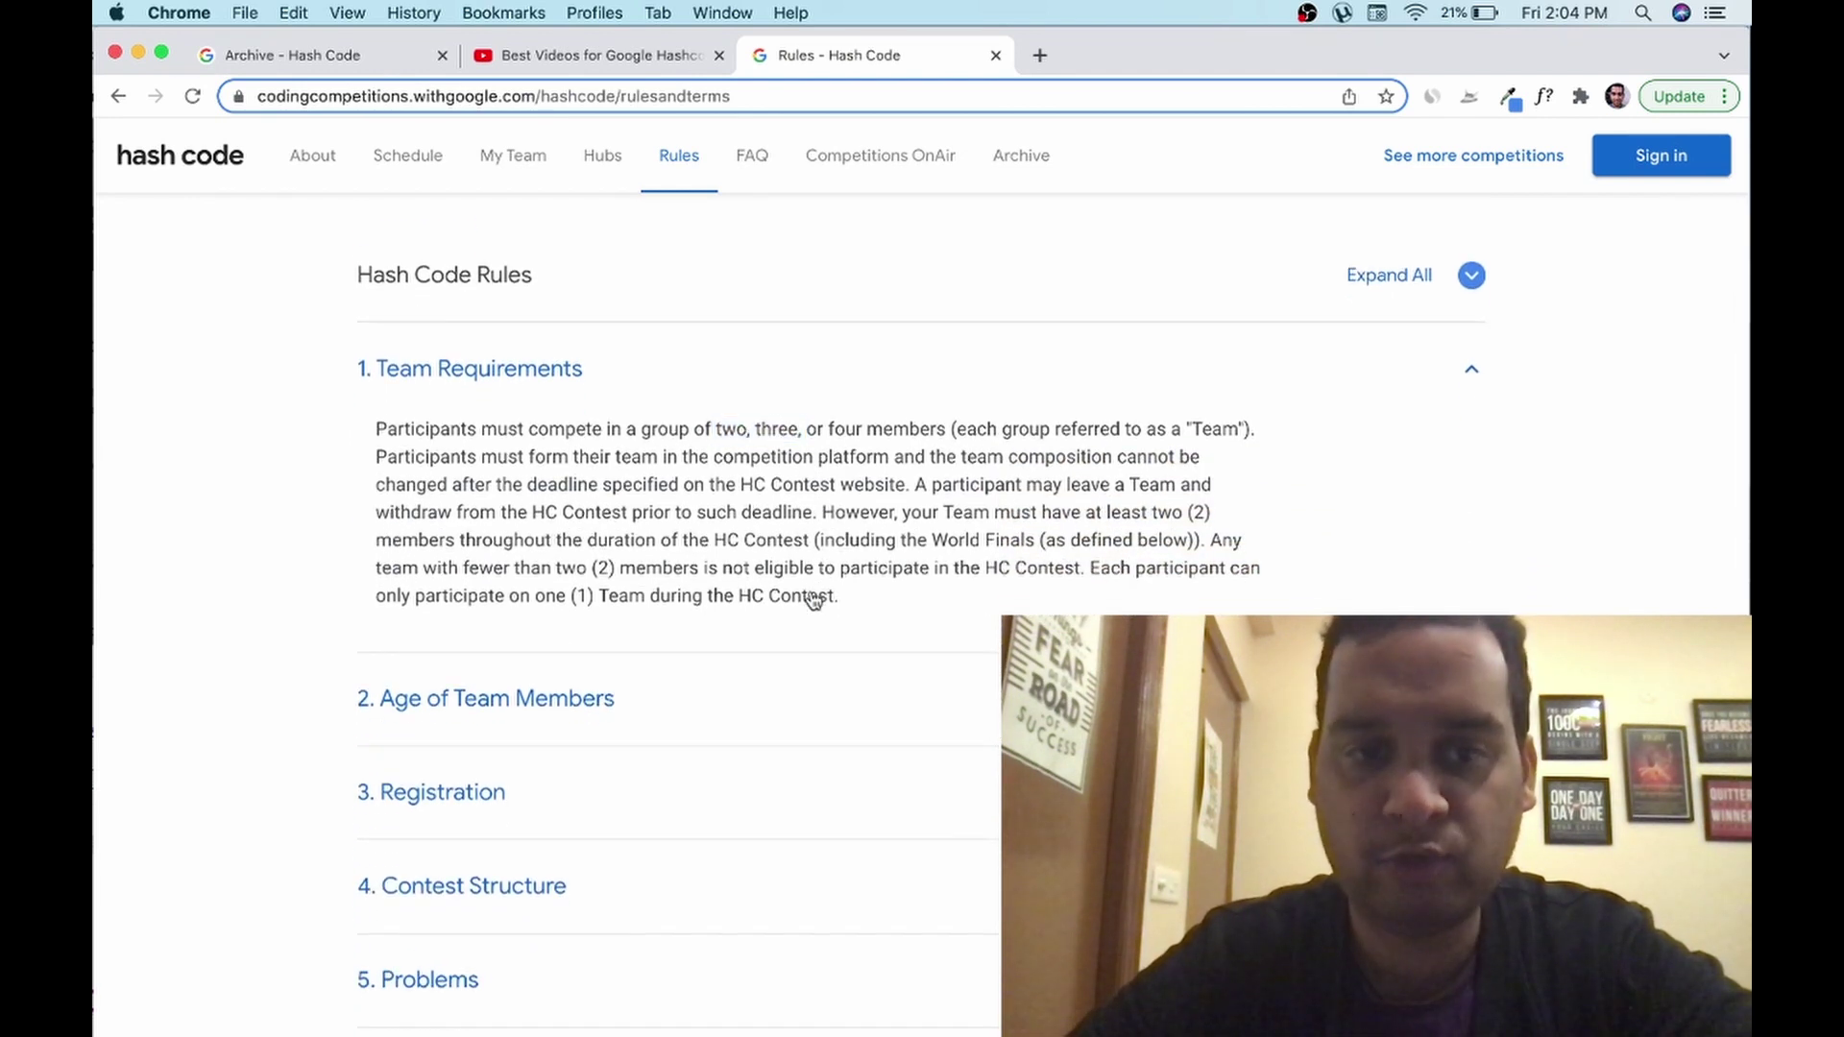
pyautogui.moveTo(595, 570); pyautogui.dragTo(791, 596)
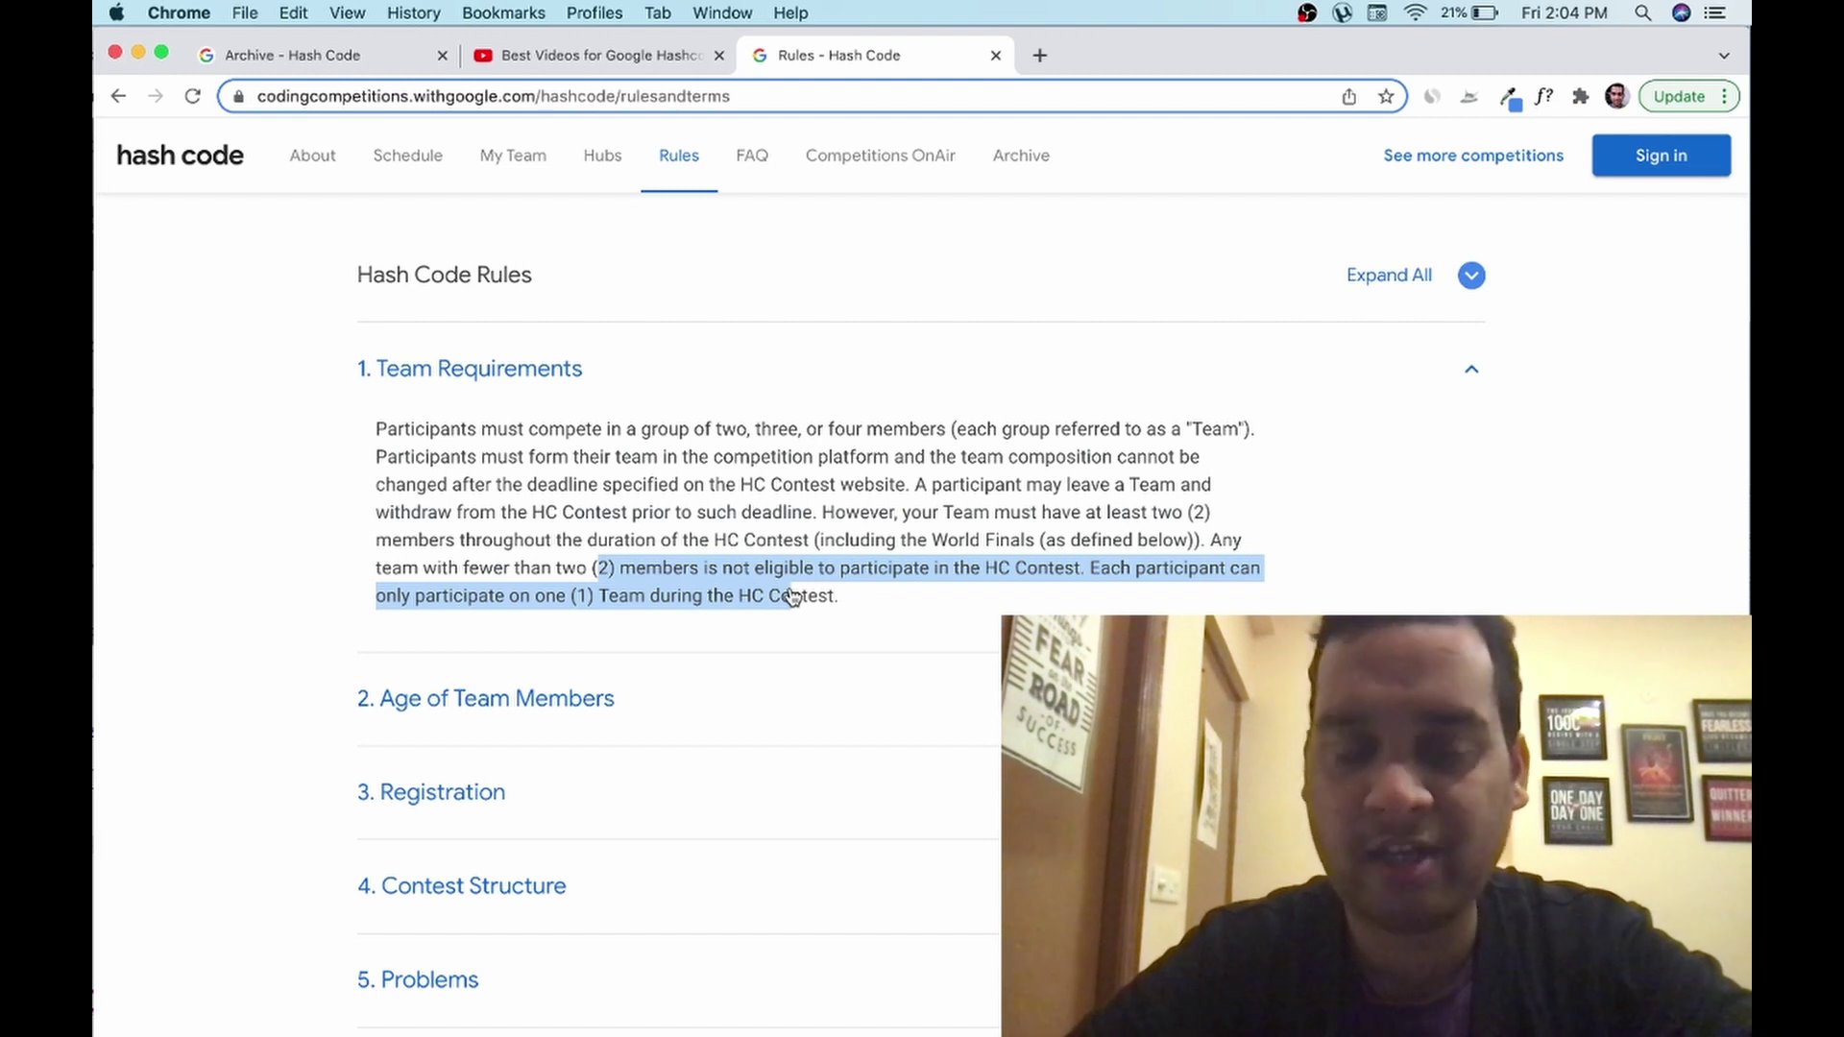
# Expand Age of Team Members, highlight the 18 minimum age, then expand Registration
pyautogui.click(687, 699)
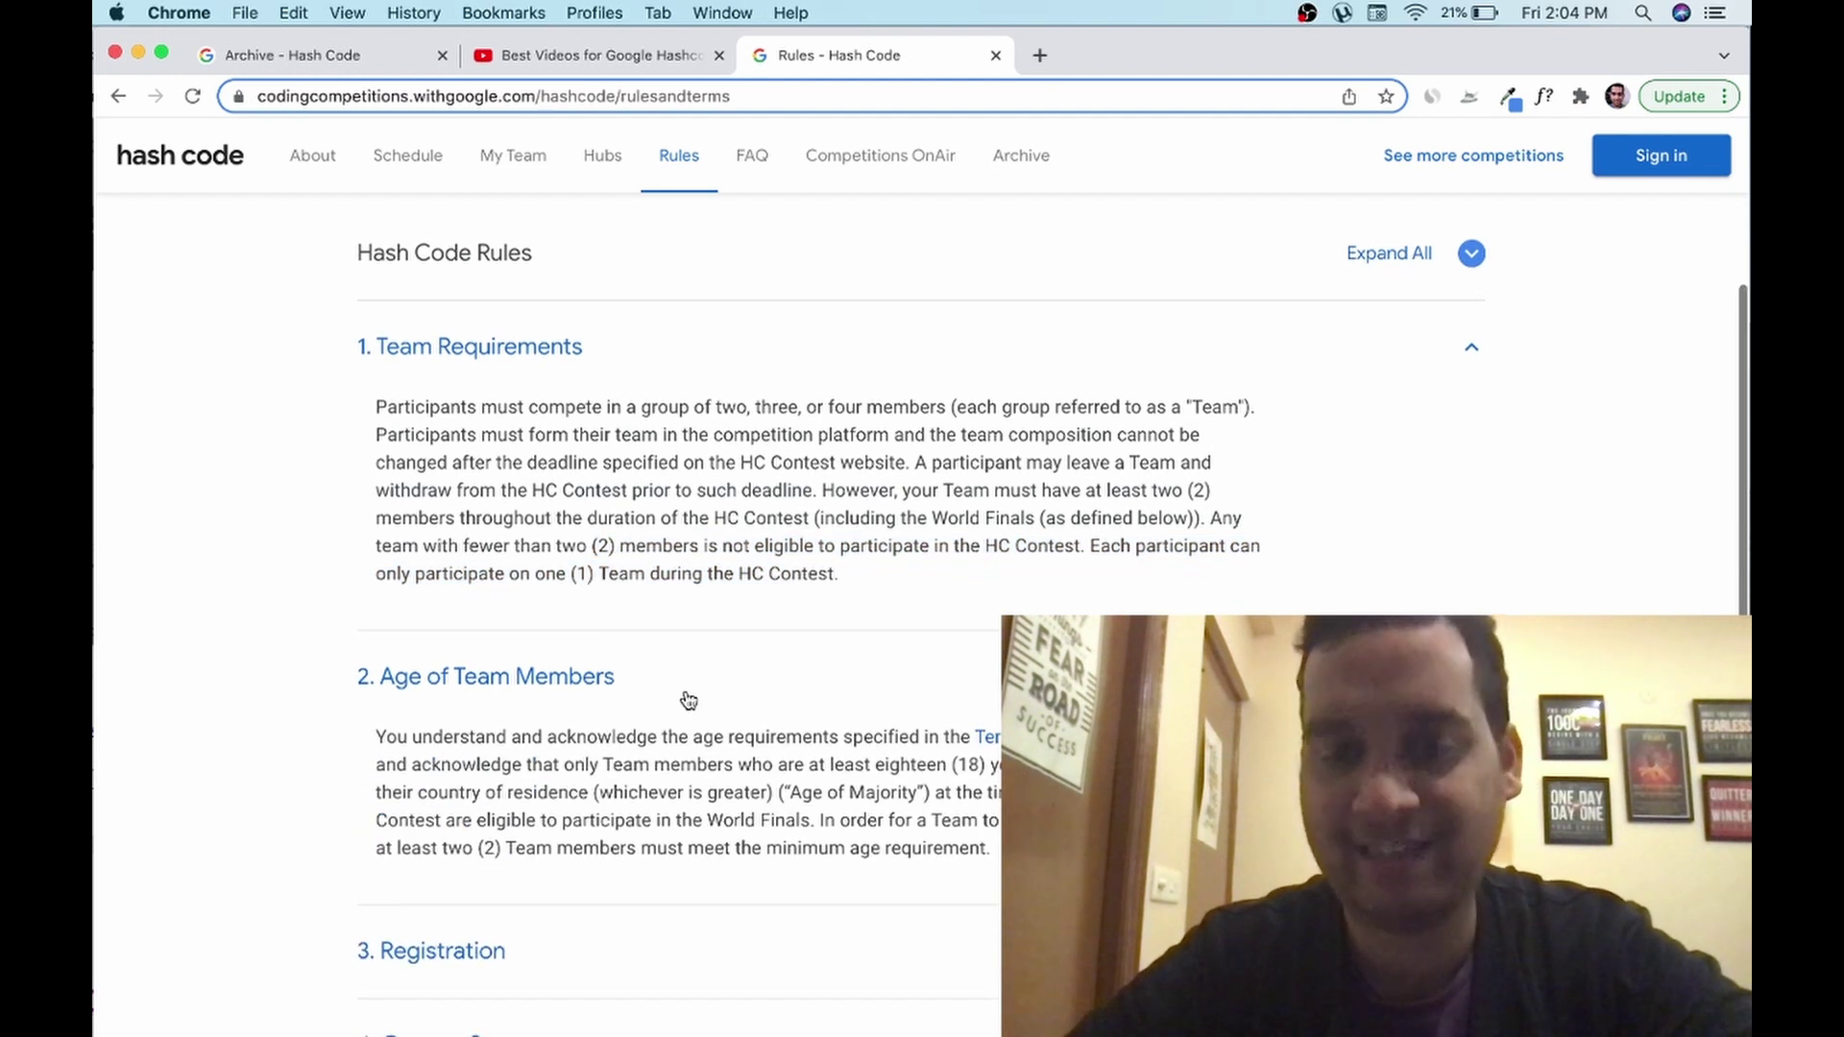
pyautogui.scroll(-3, 688, 699)
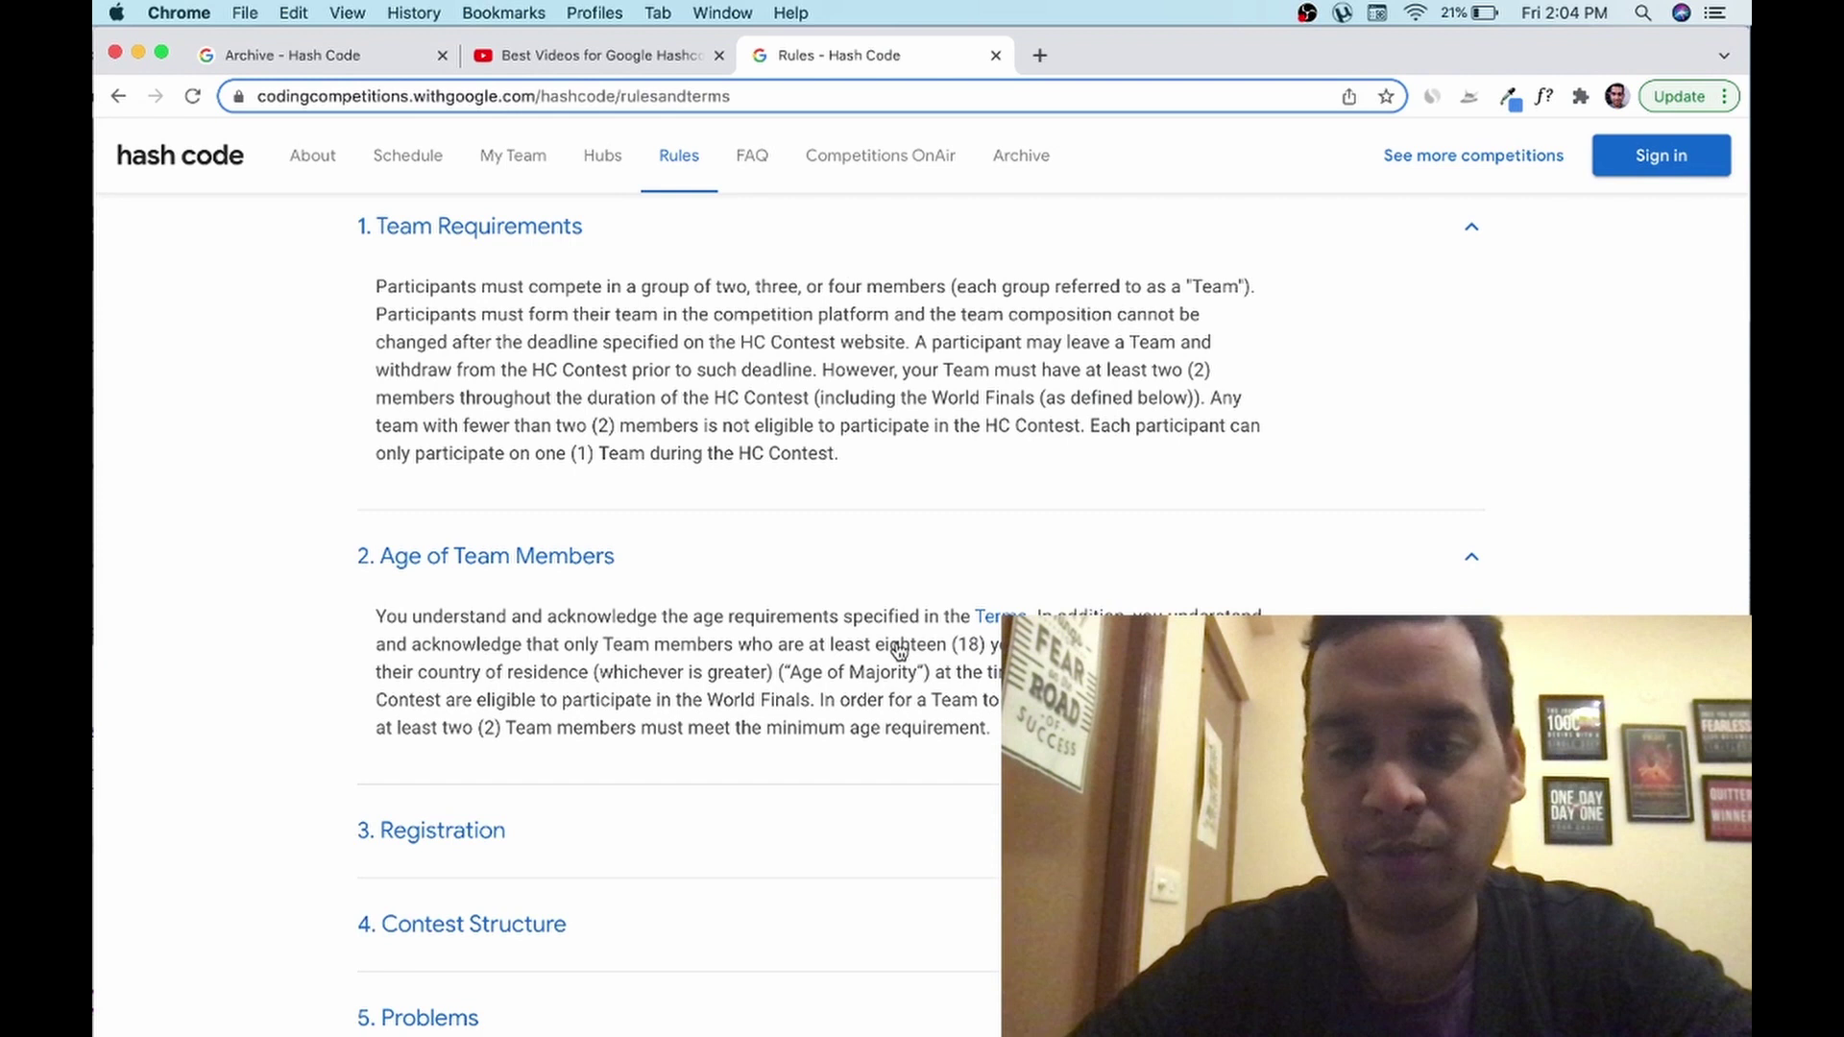
pyautogui.moveTo(900, 646); pyautogui.dragTo(996, 646)
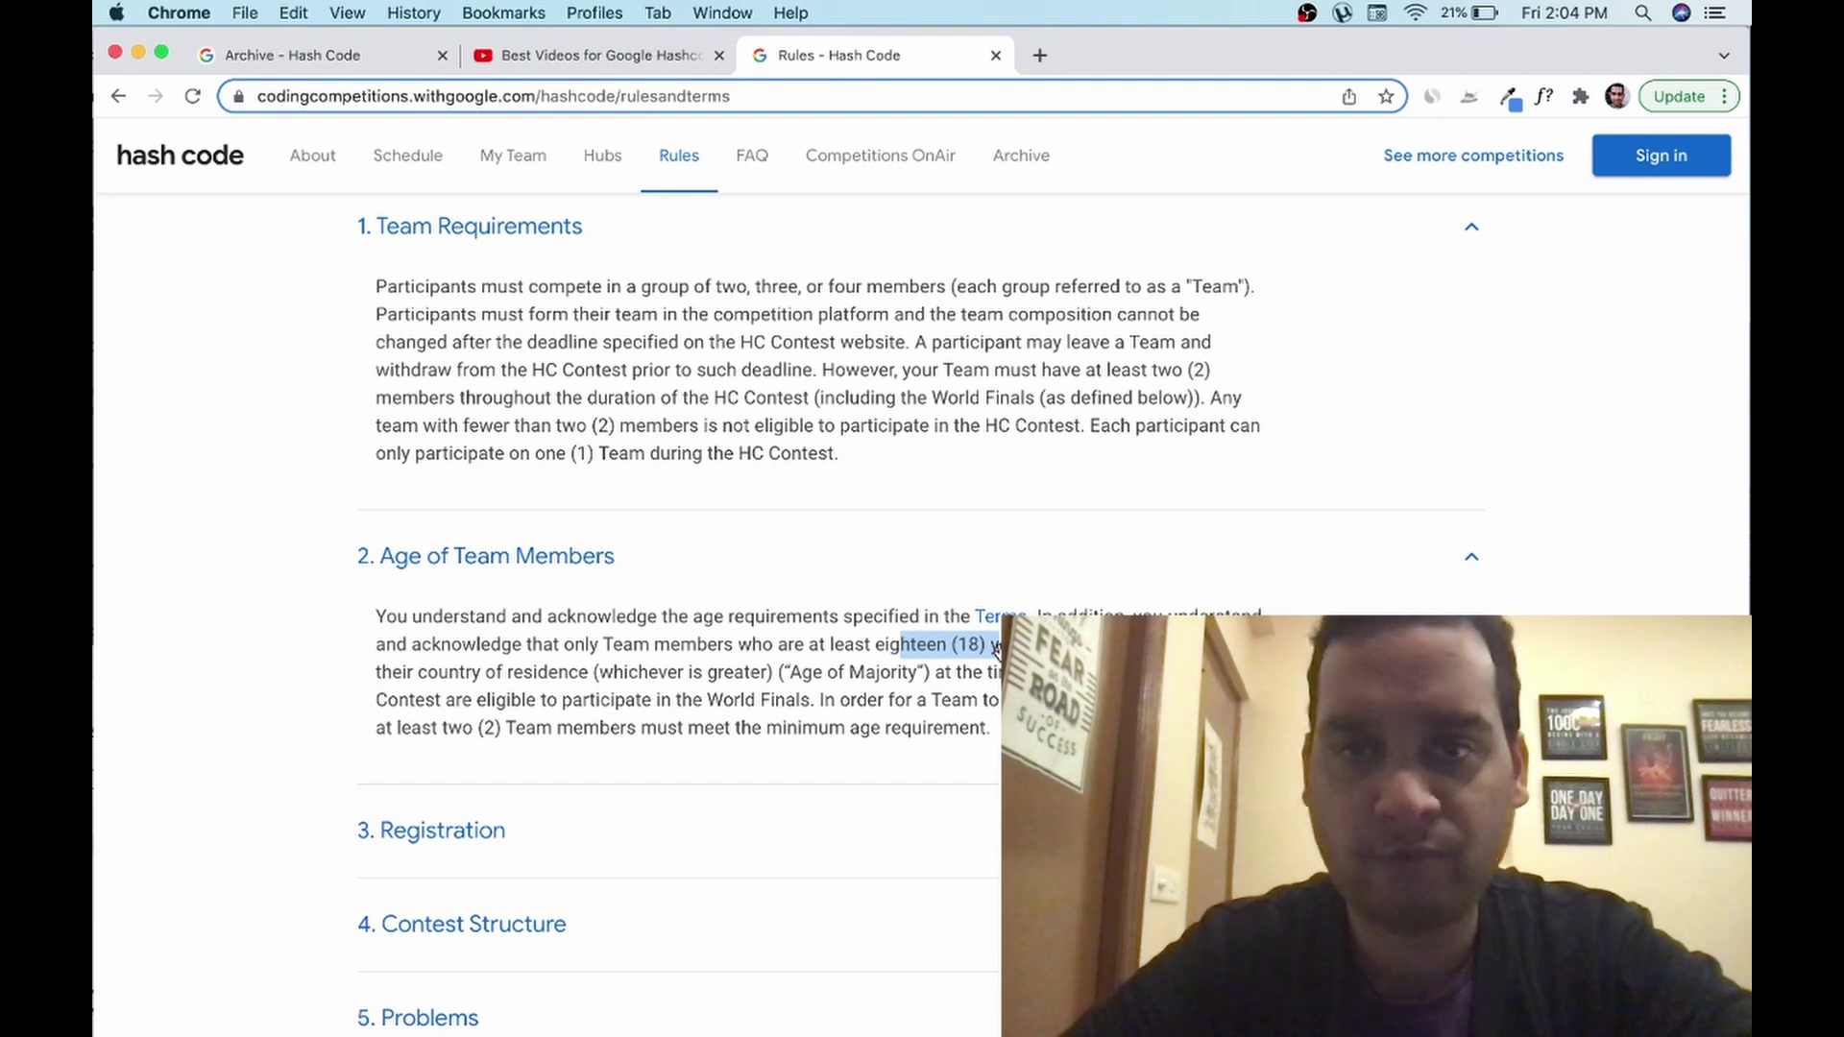
pyautogui.scroll(-1, 996, 646)
pyautogui.click(518, 831)
pyautogui.scroll(-3, 518, 831)
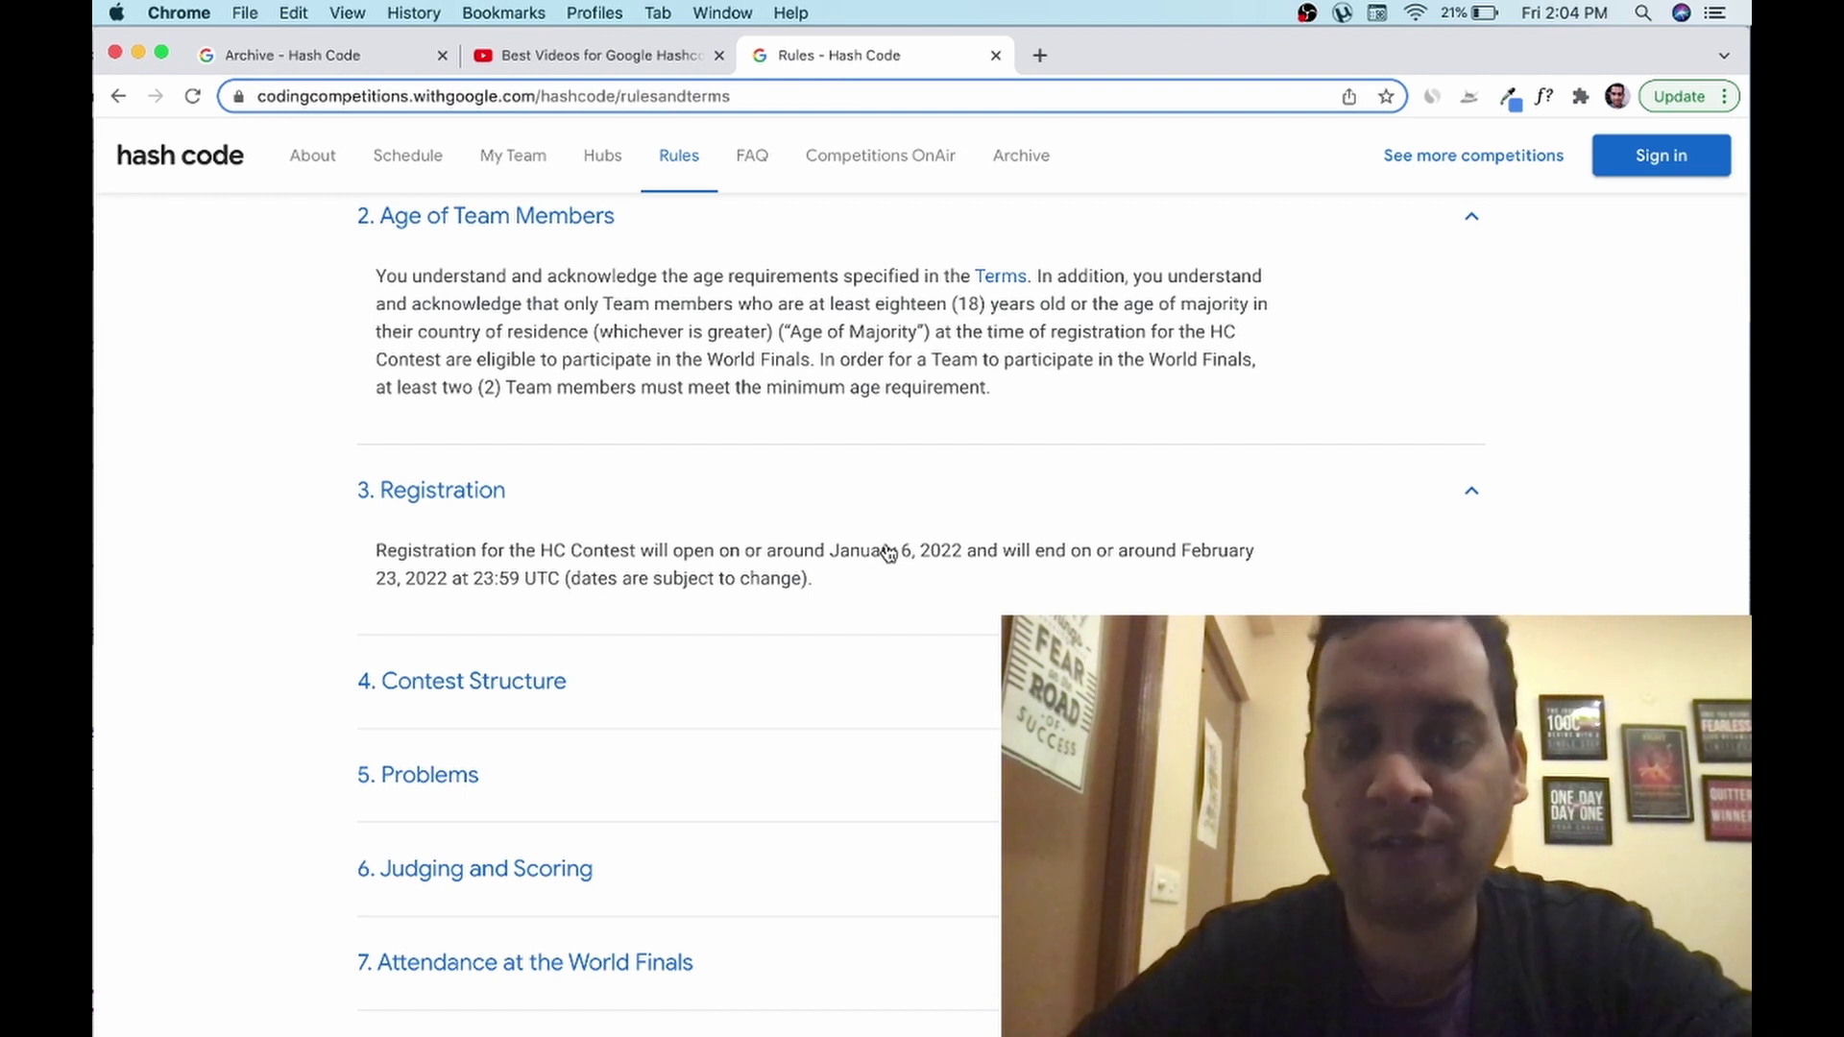
# Expand the 4. Contest Structure rule section and read through it
pyautogui.click(545, 682)
pyautogui.scroll(-3, 567, 596)
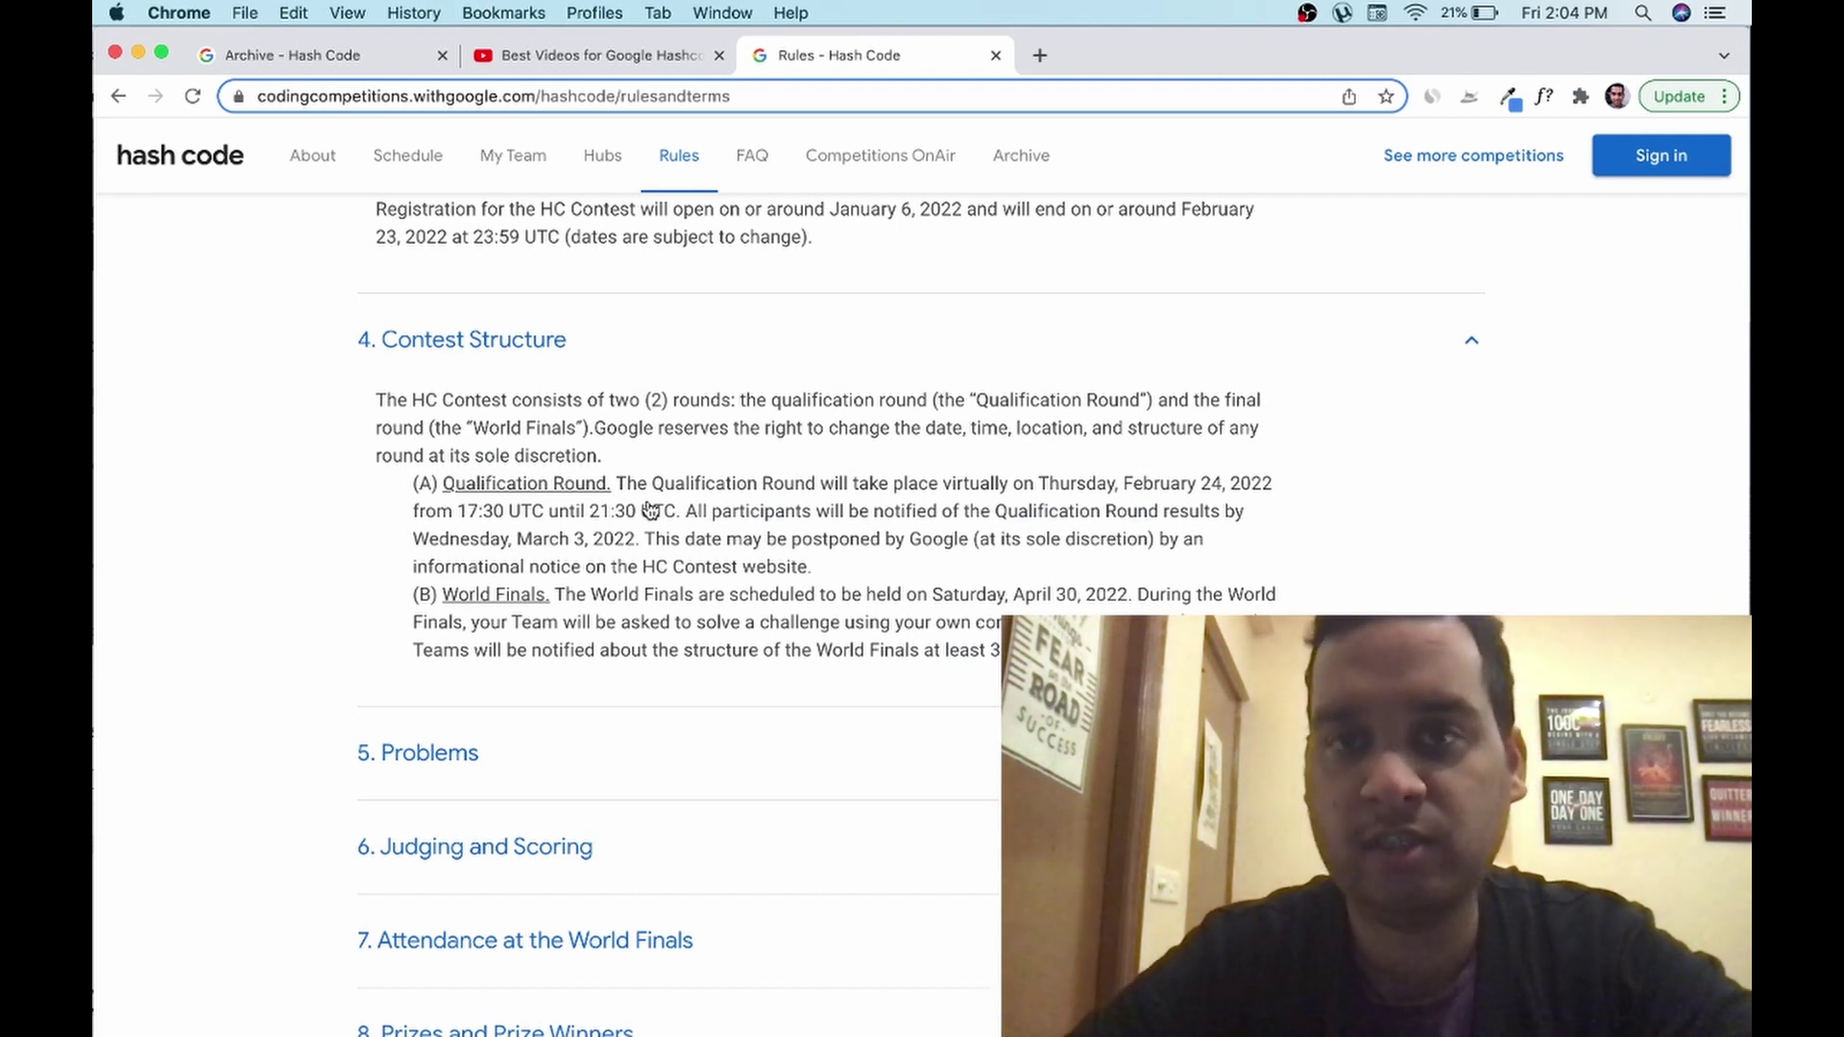
pyautogui.scroll(-3, 650, 510)
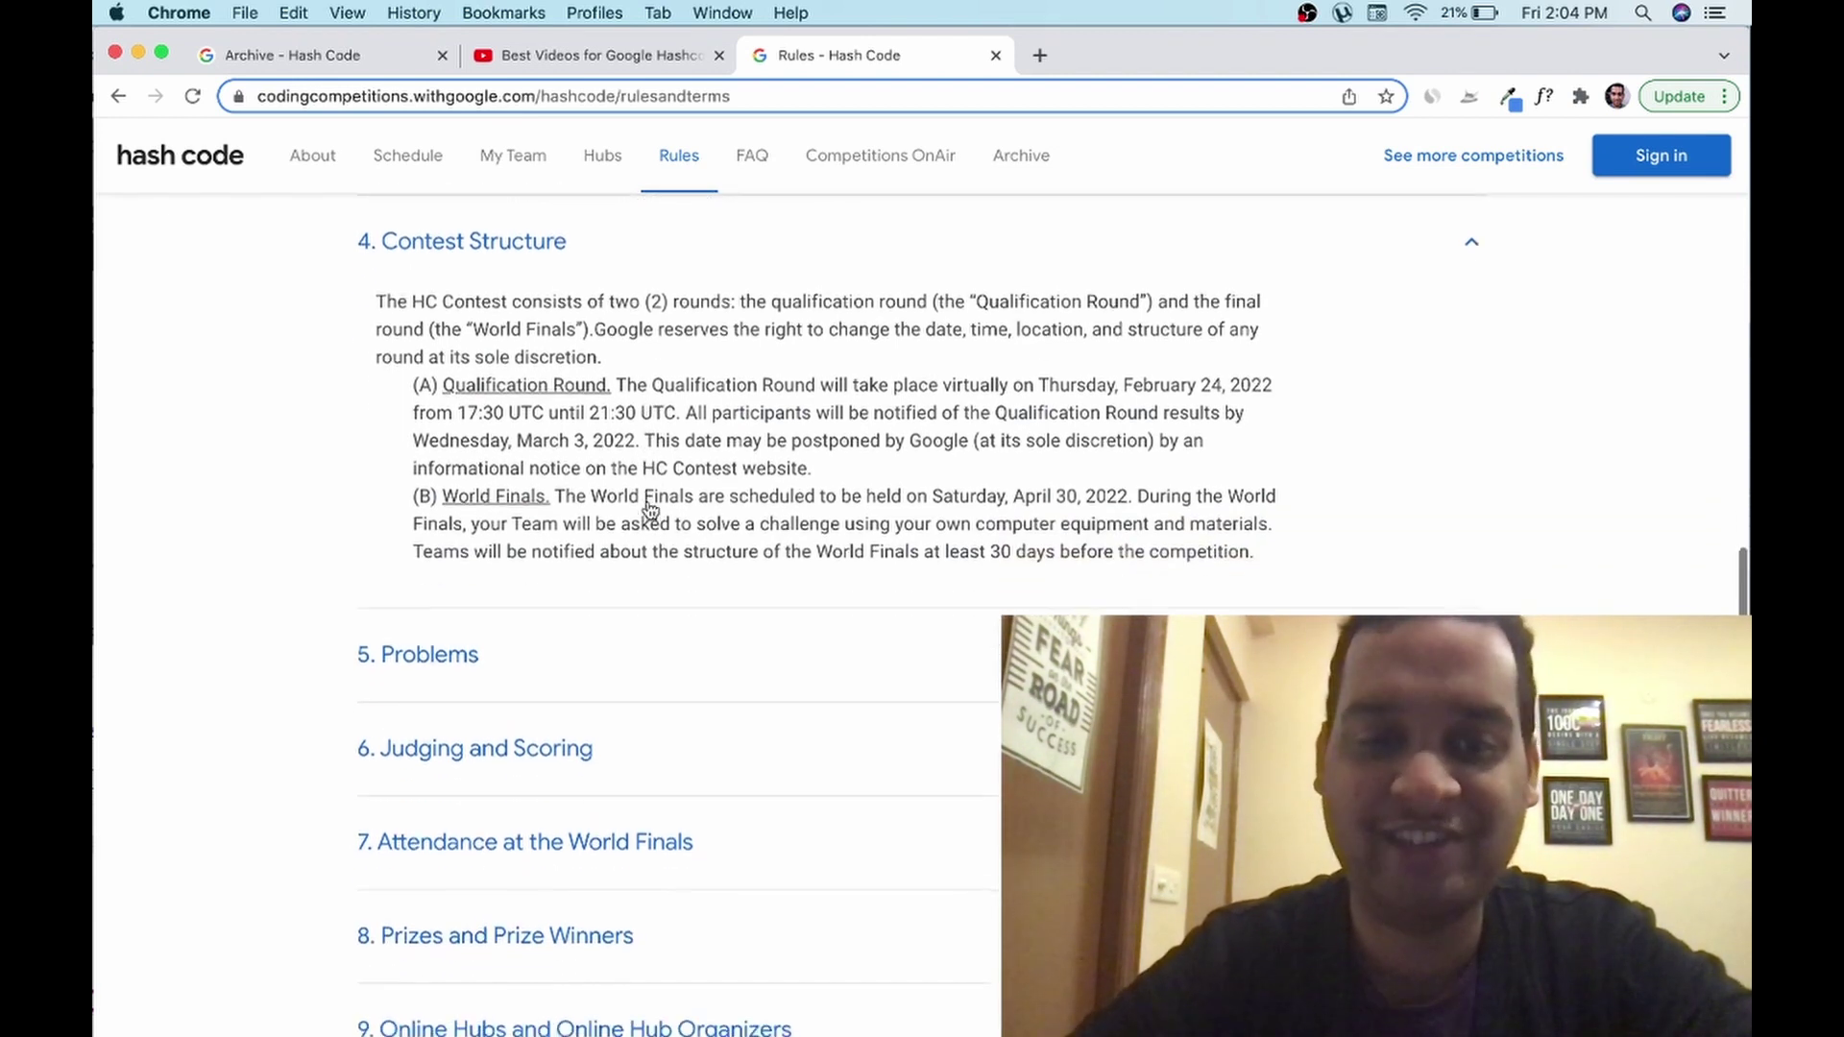
# Expand the 5. Problems and 6. Judging and Scoring sections and read them
pyautogui.click(574, 609)
pyautogui.scroll(-2, 569, 636)
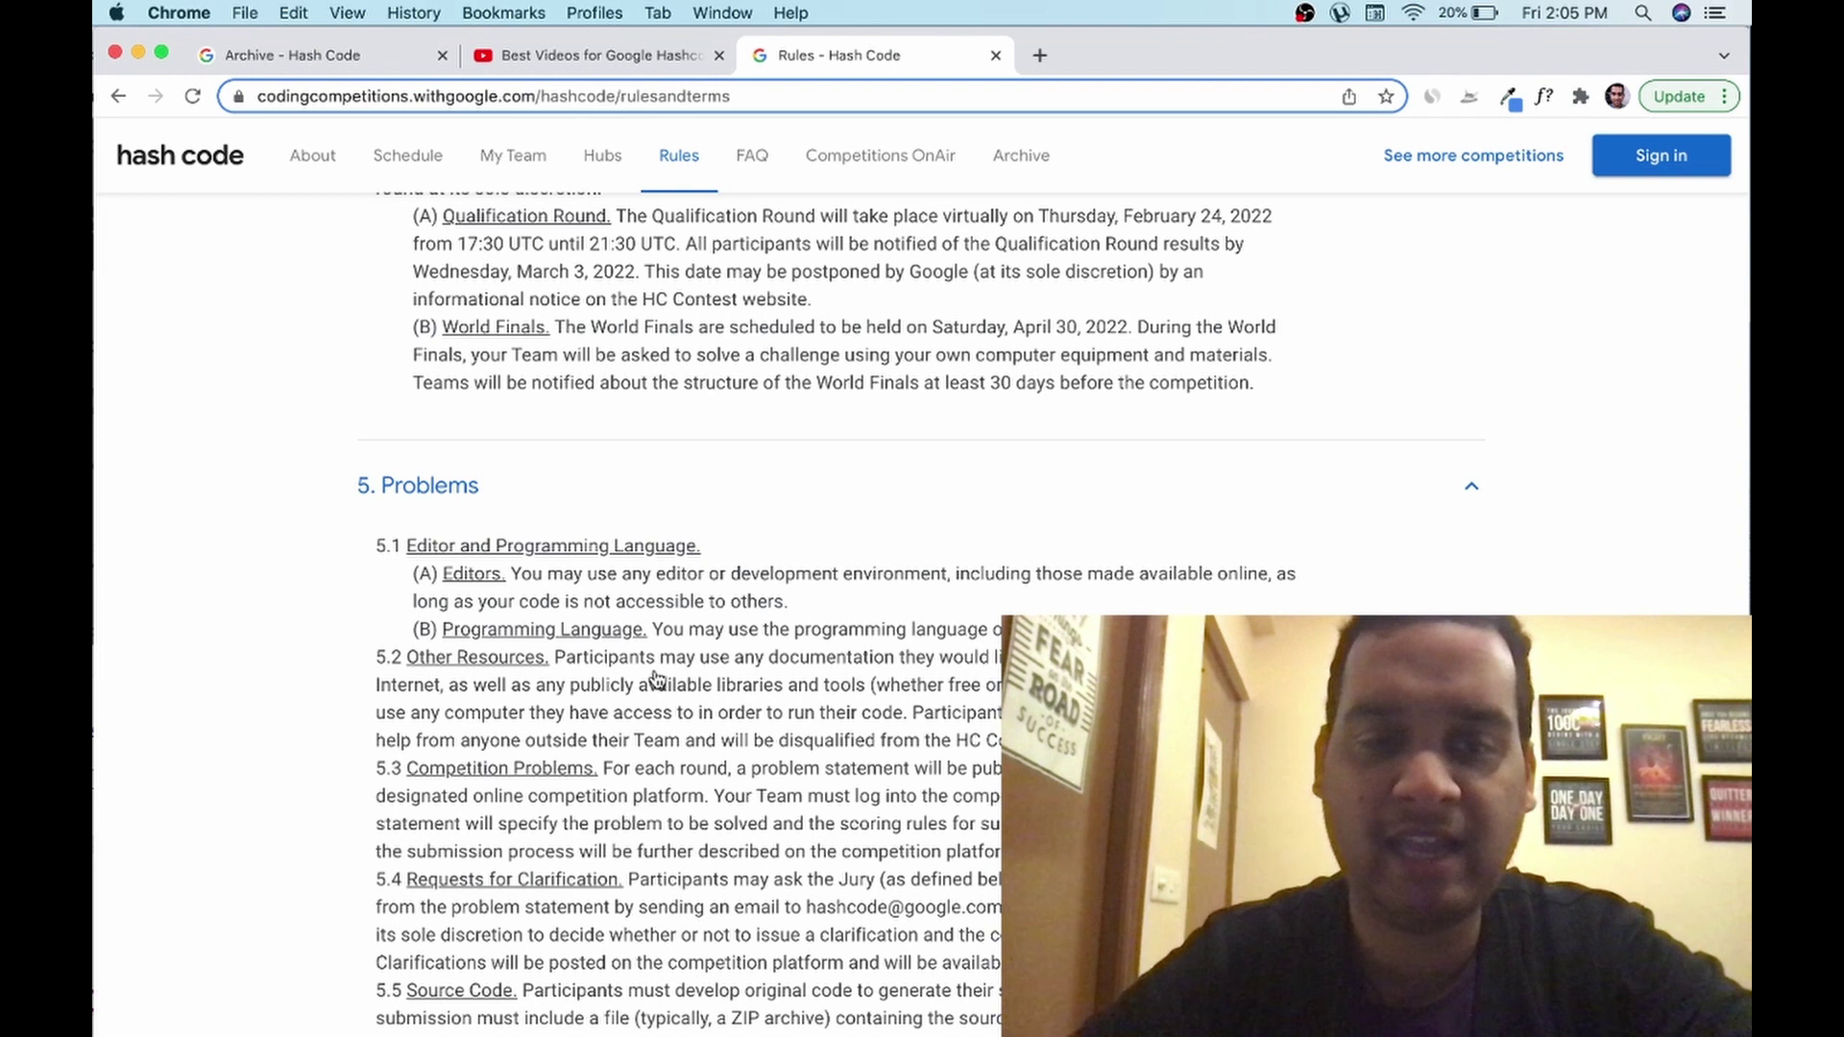
pyautogui.scroll(-9, 657, 679)
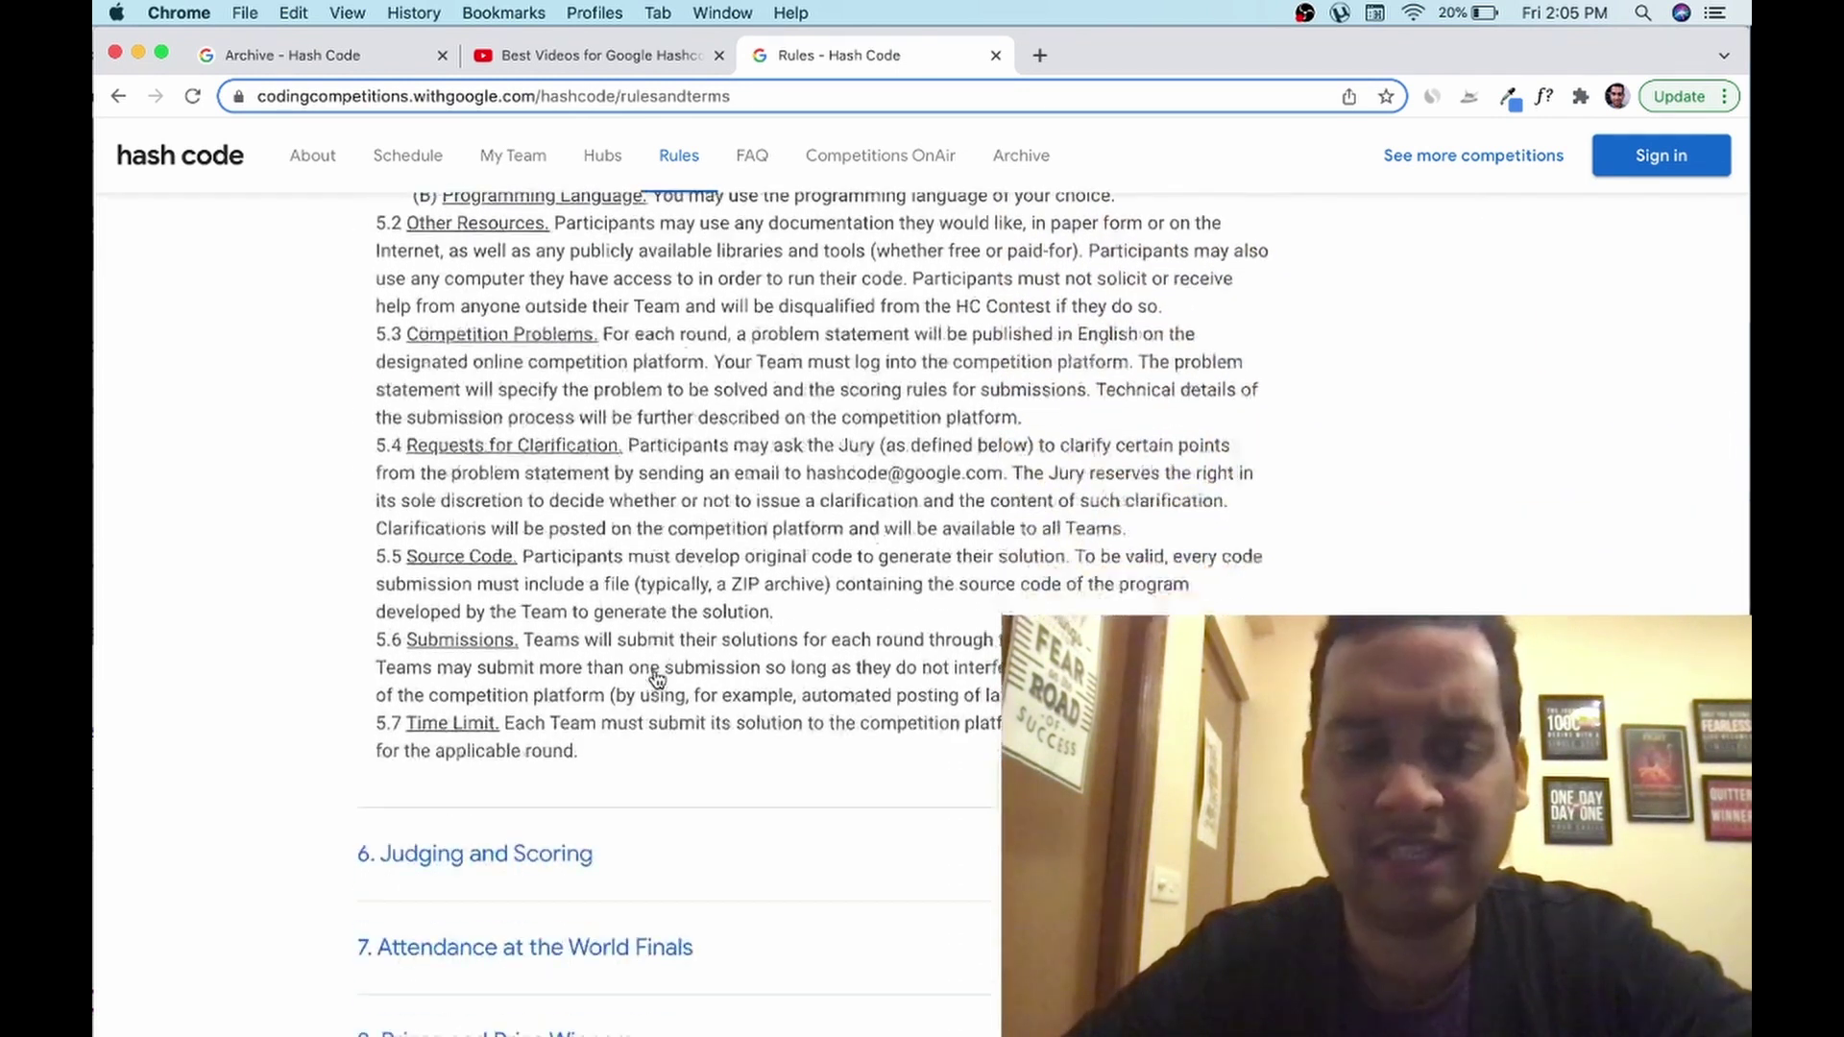
pyautogui.scroll(-2, 633, 667)
pyautogui.click(581, 626)
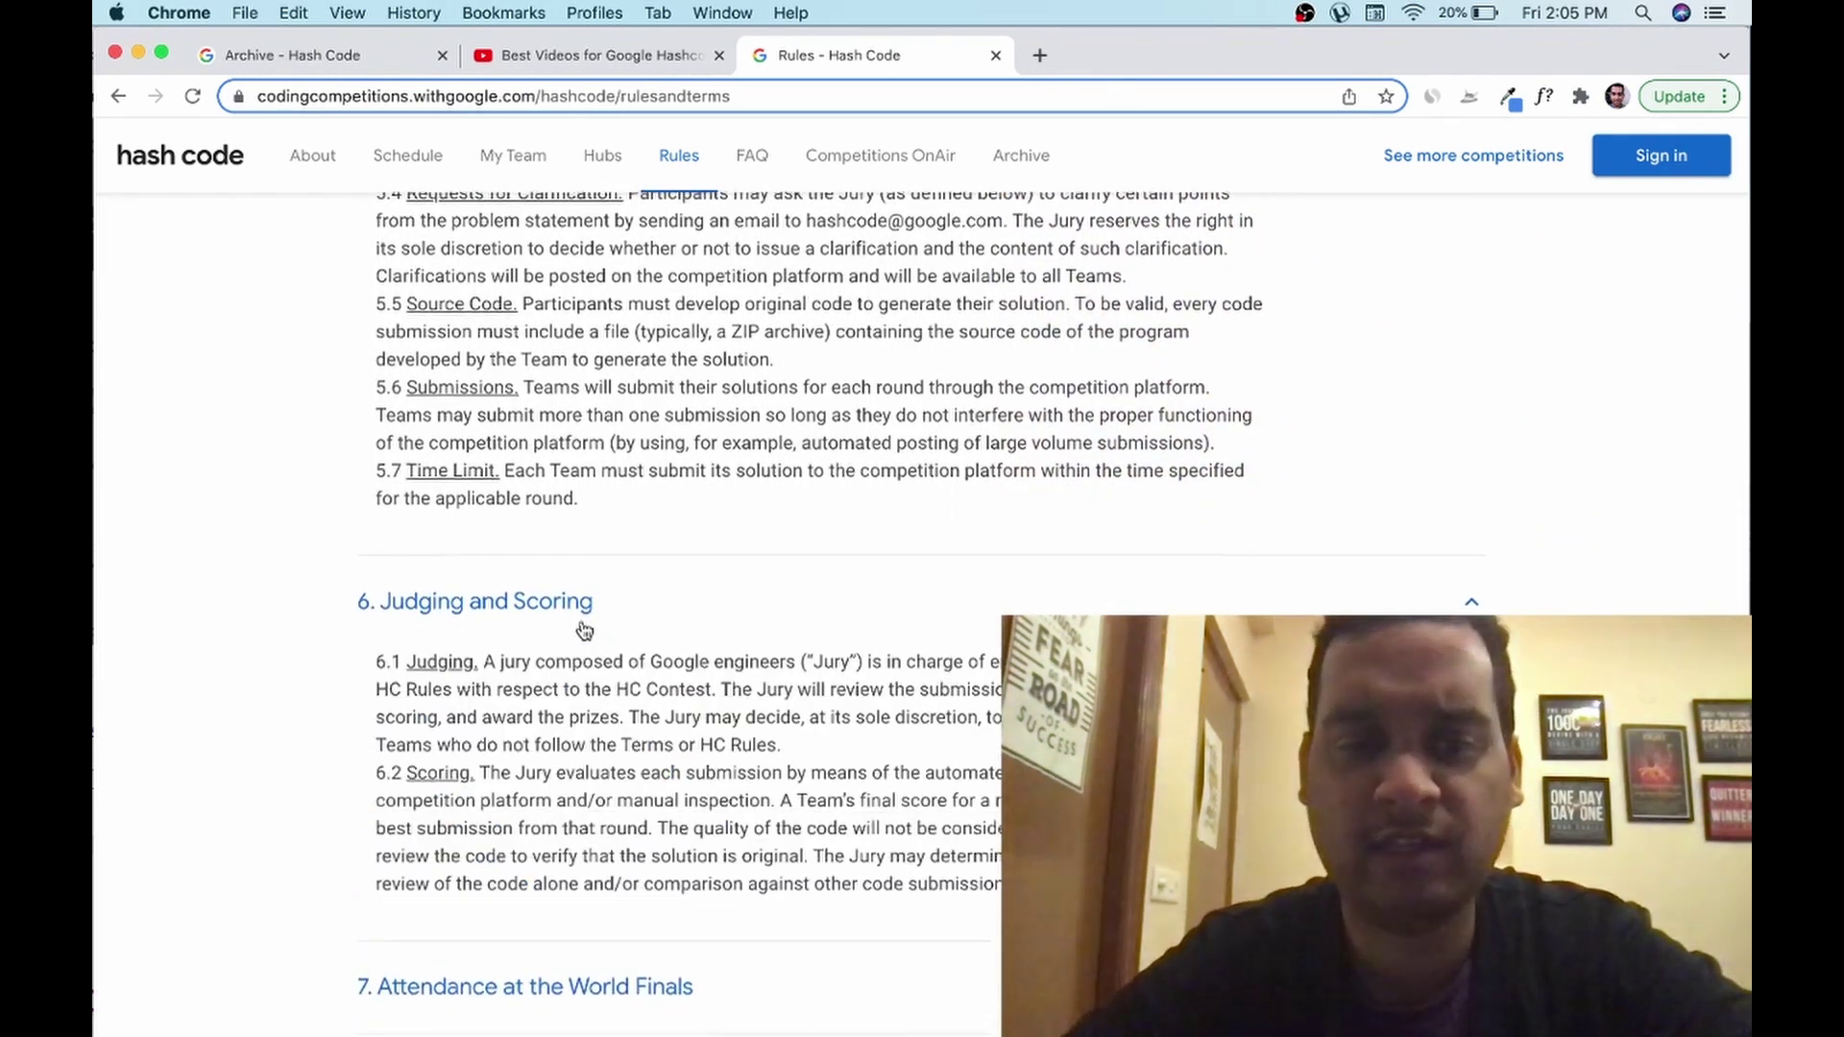
pyautogui.scroll(-4, 584, 629)
pyautogui.scroll(-1, 584, 631)
# Expand Prizes and Prize Winners and highlight the $4,000 first-place prize
pyautogui.click(584, 631)
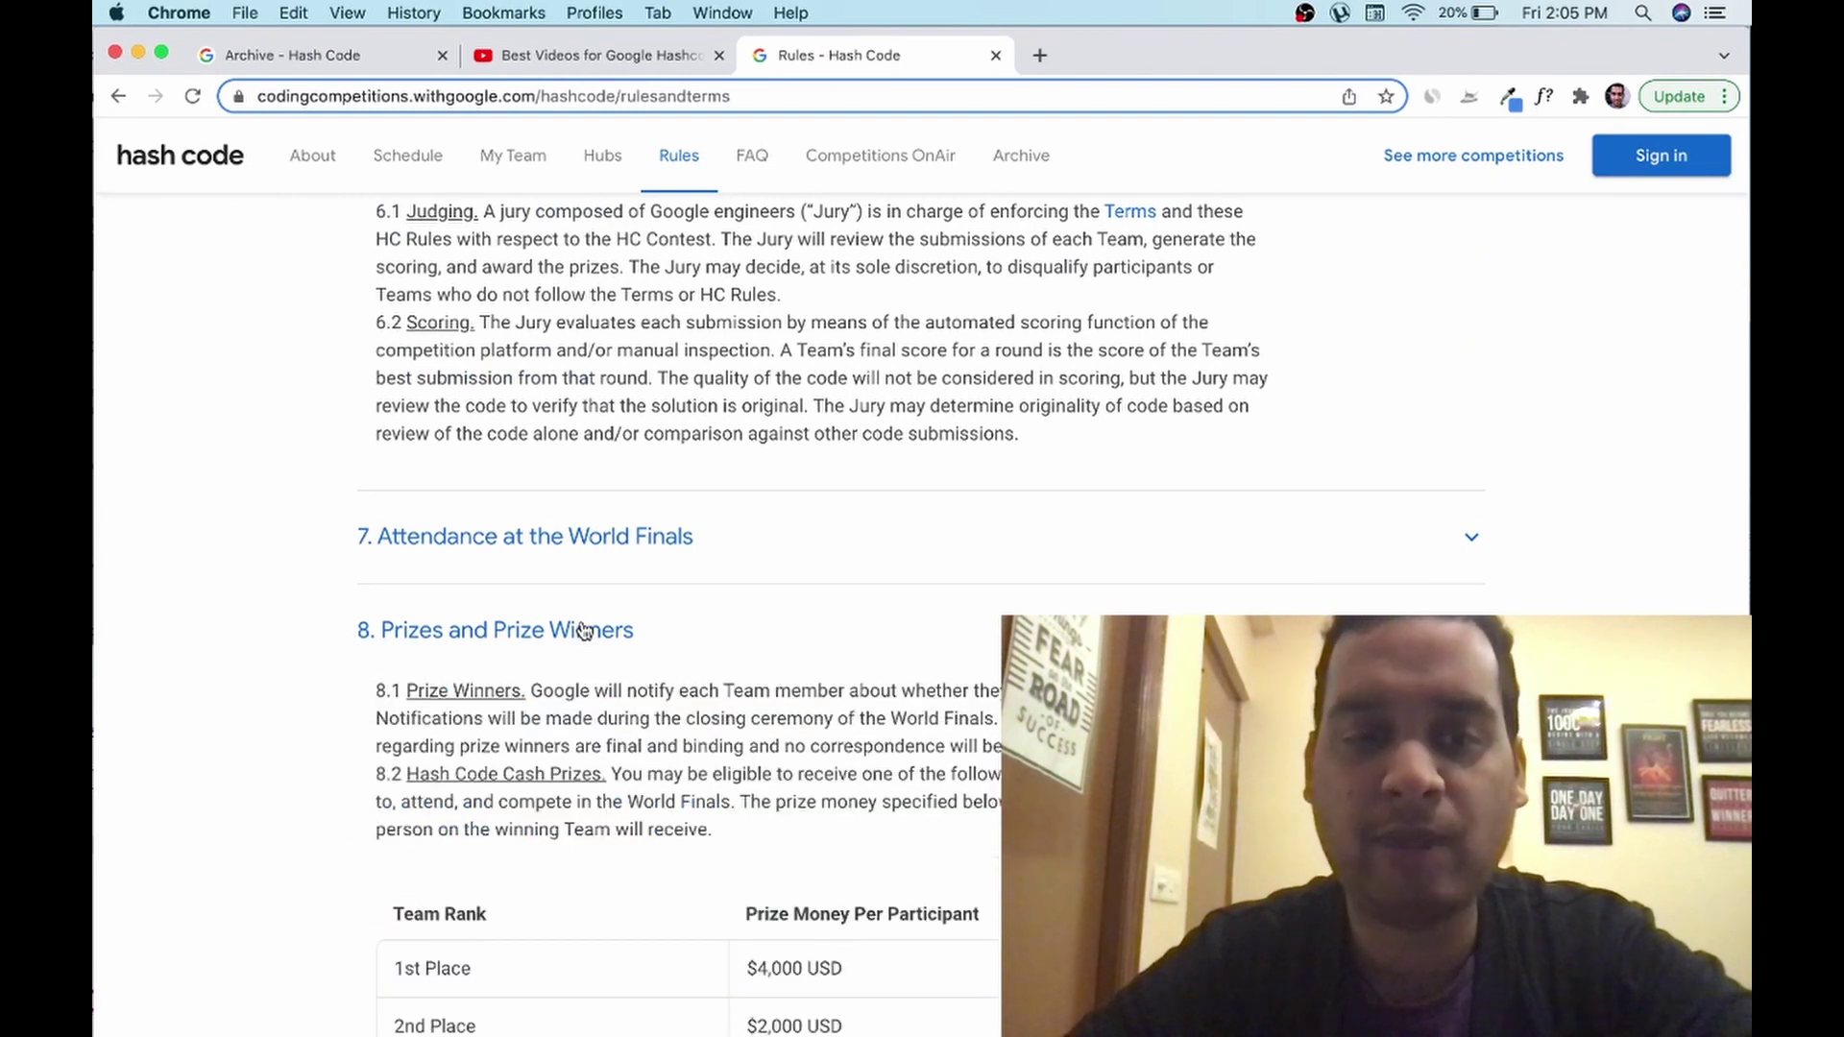
pyautogui.scroll(-10, 583, 631)
pyautogui.scroll(-1, 584, 631)
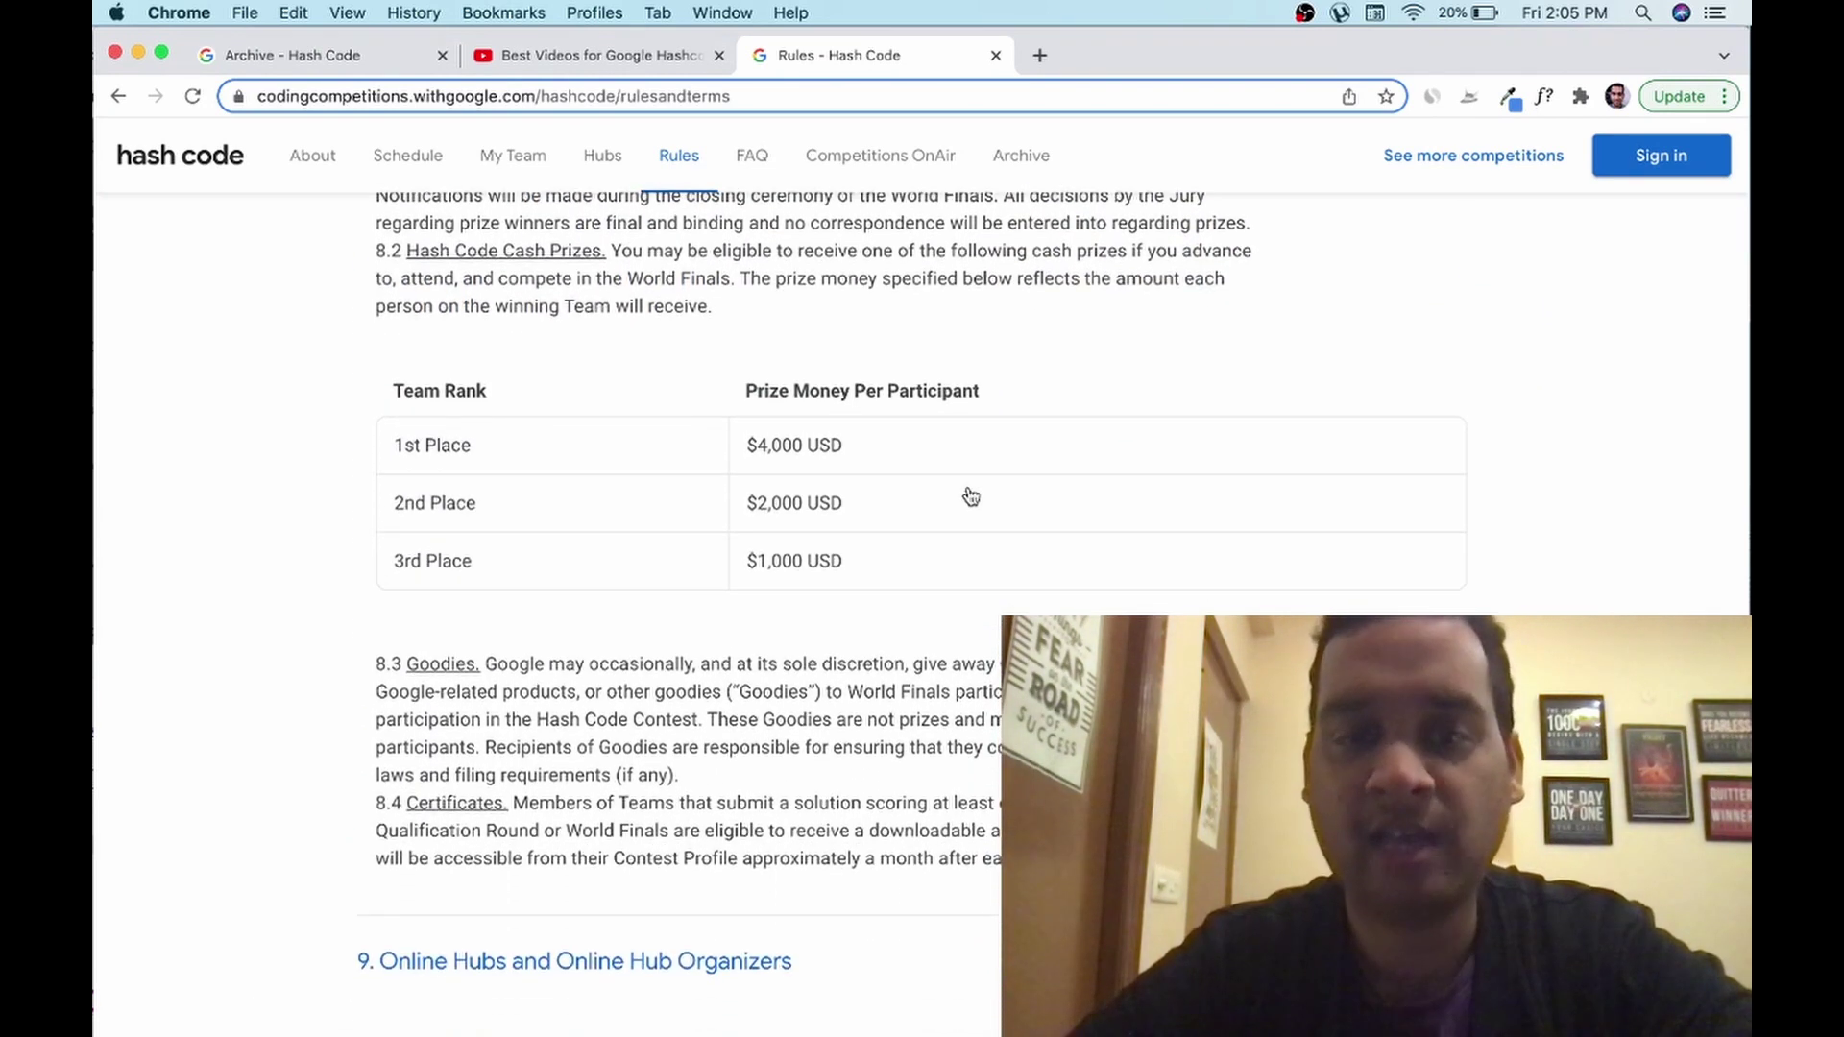
pyautogui.moveTo(750, 445); pyautogui.dragTo(810, 449)
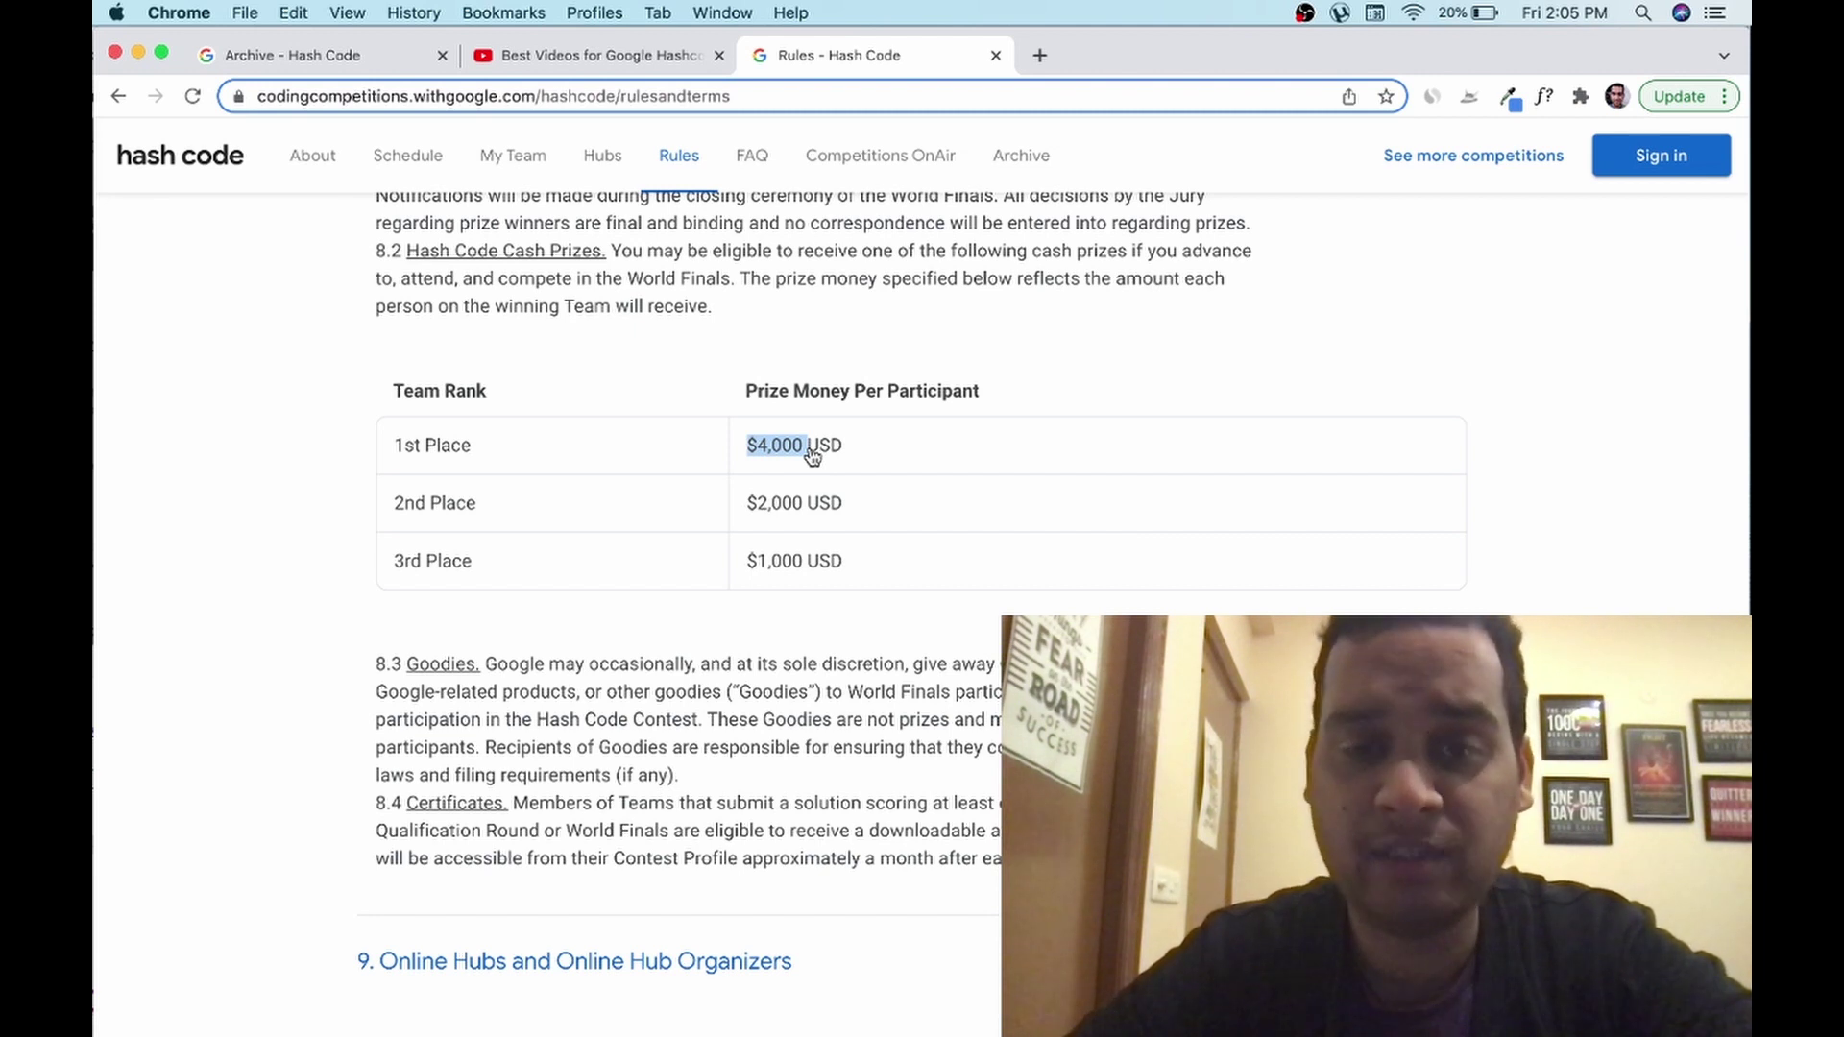
pyautogui.click(756, 515)
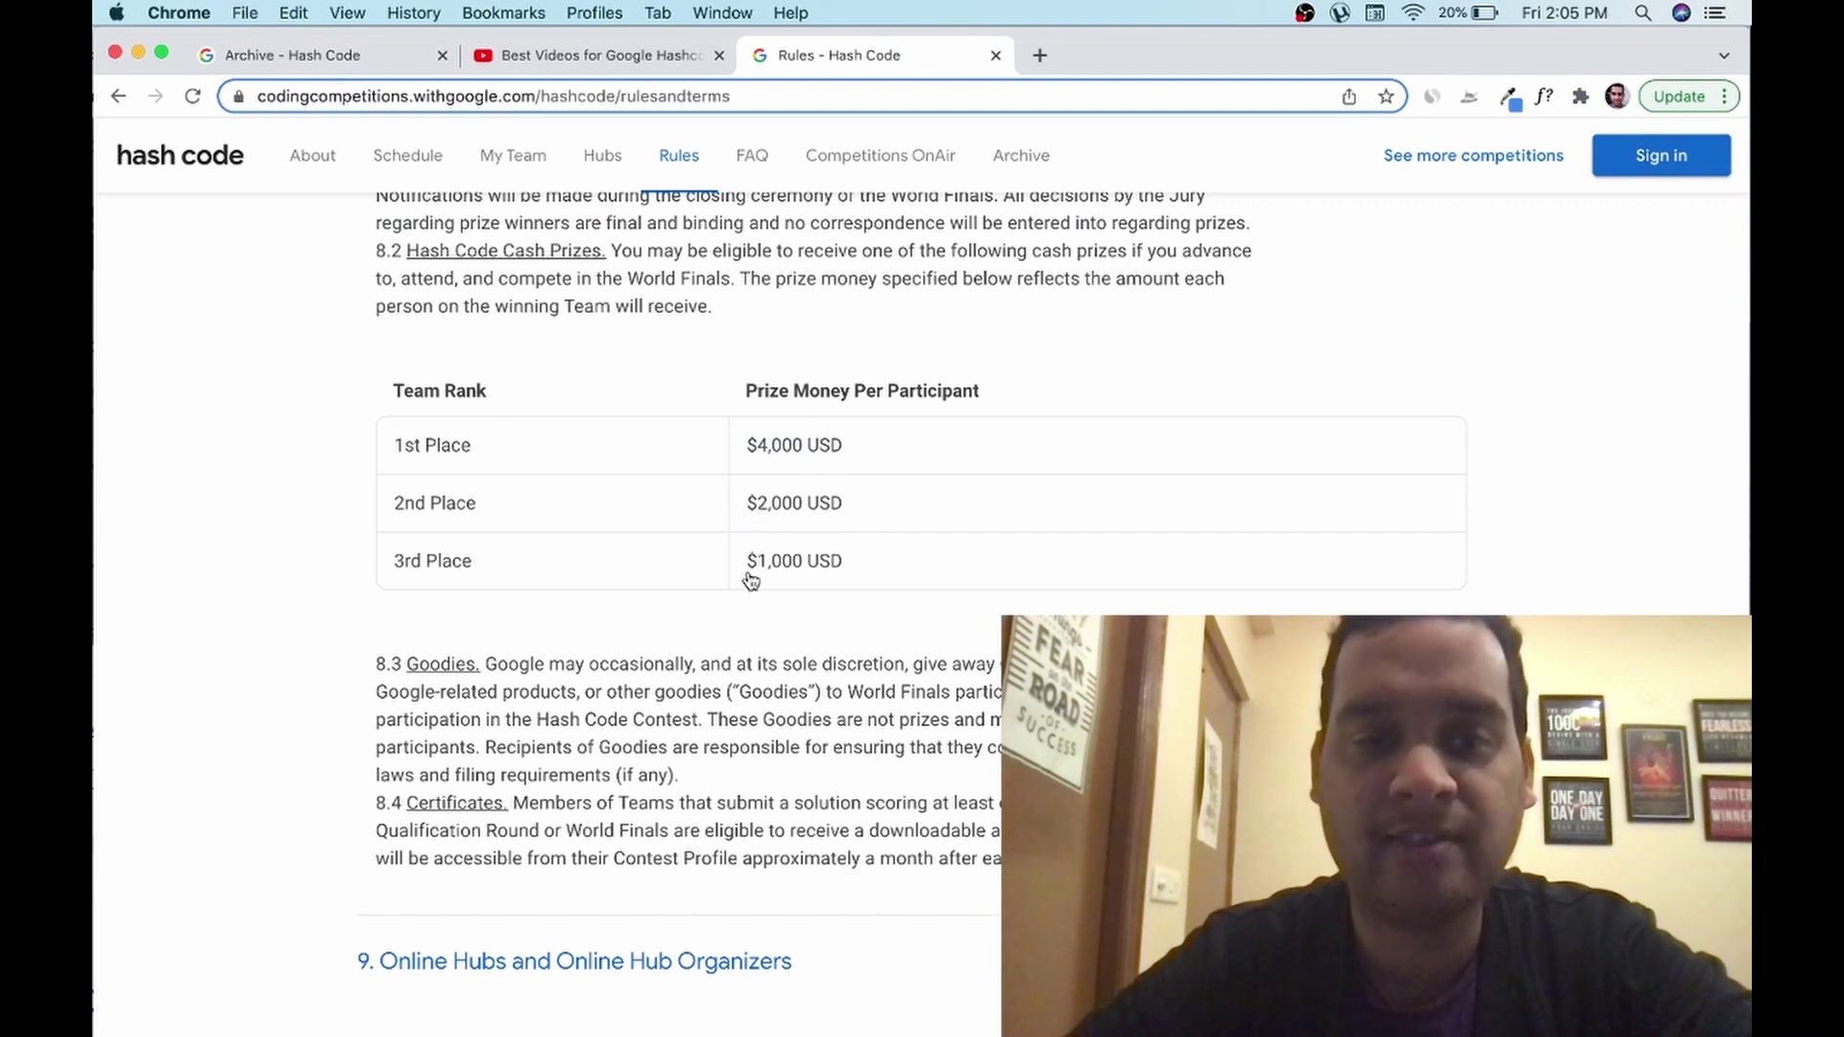
# Highlight the 8.4 certificate eligibility rule and its one (1) point requirement, then open Hubs
pyautogui.scroll(-5, 756, 573)
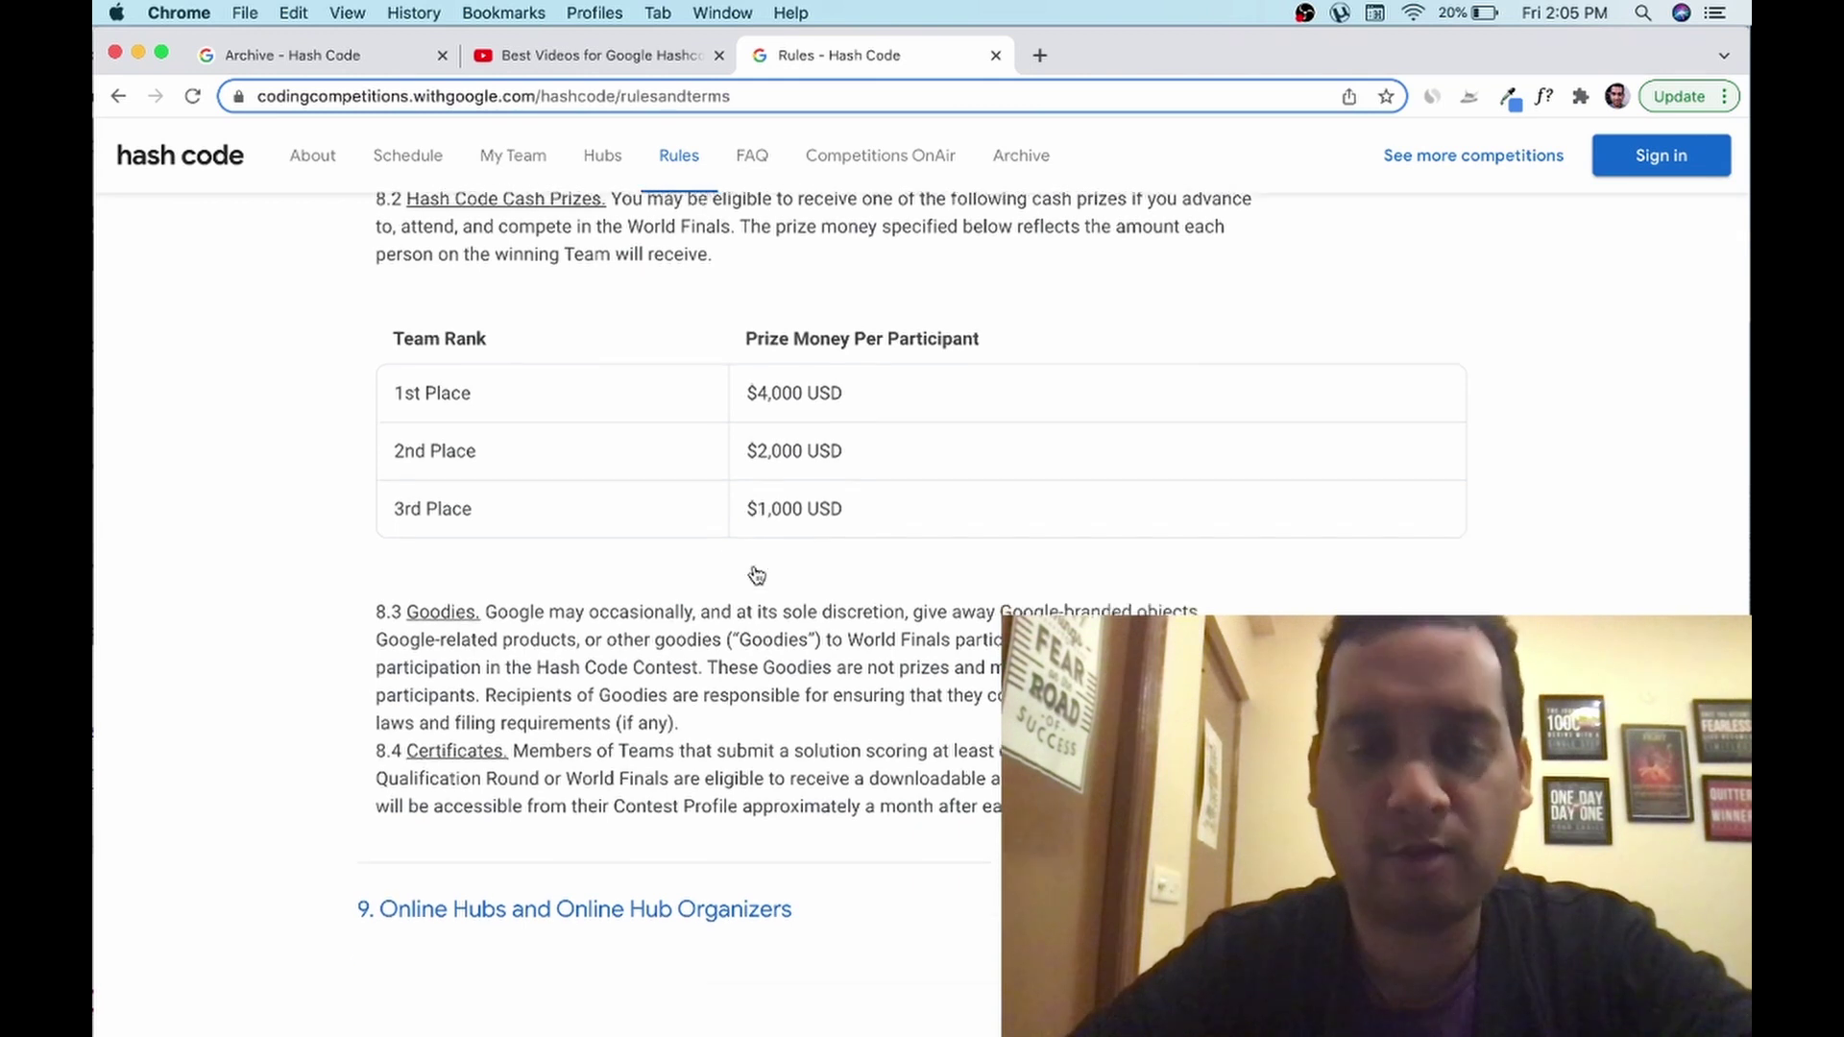
pyautogui.moveTo(618, 395); pyautogui.dragTo(670, 447)
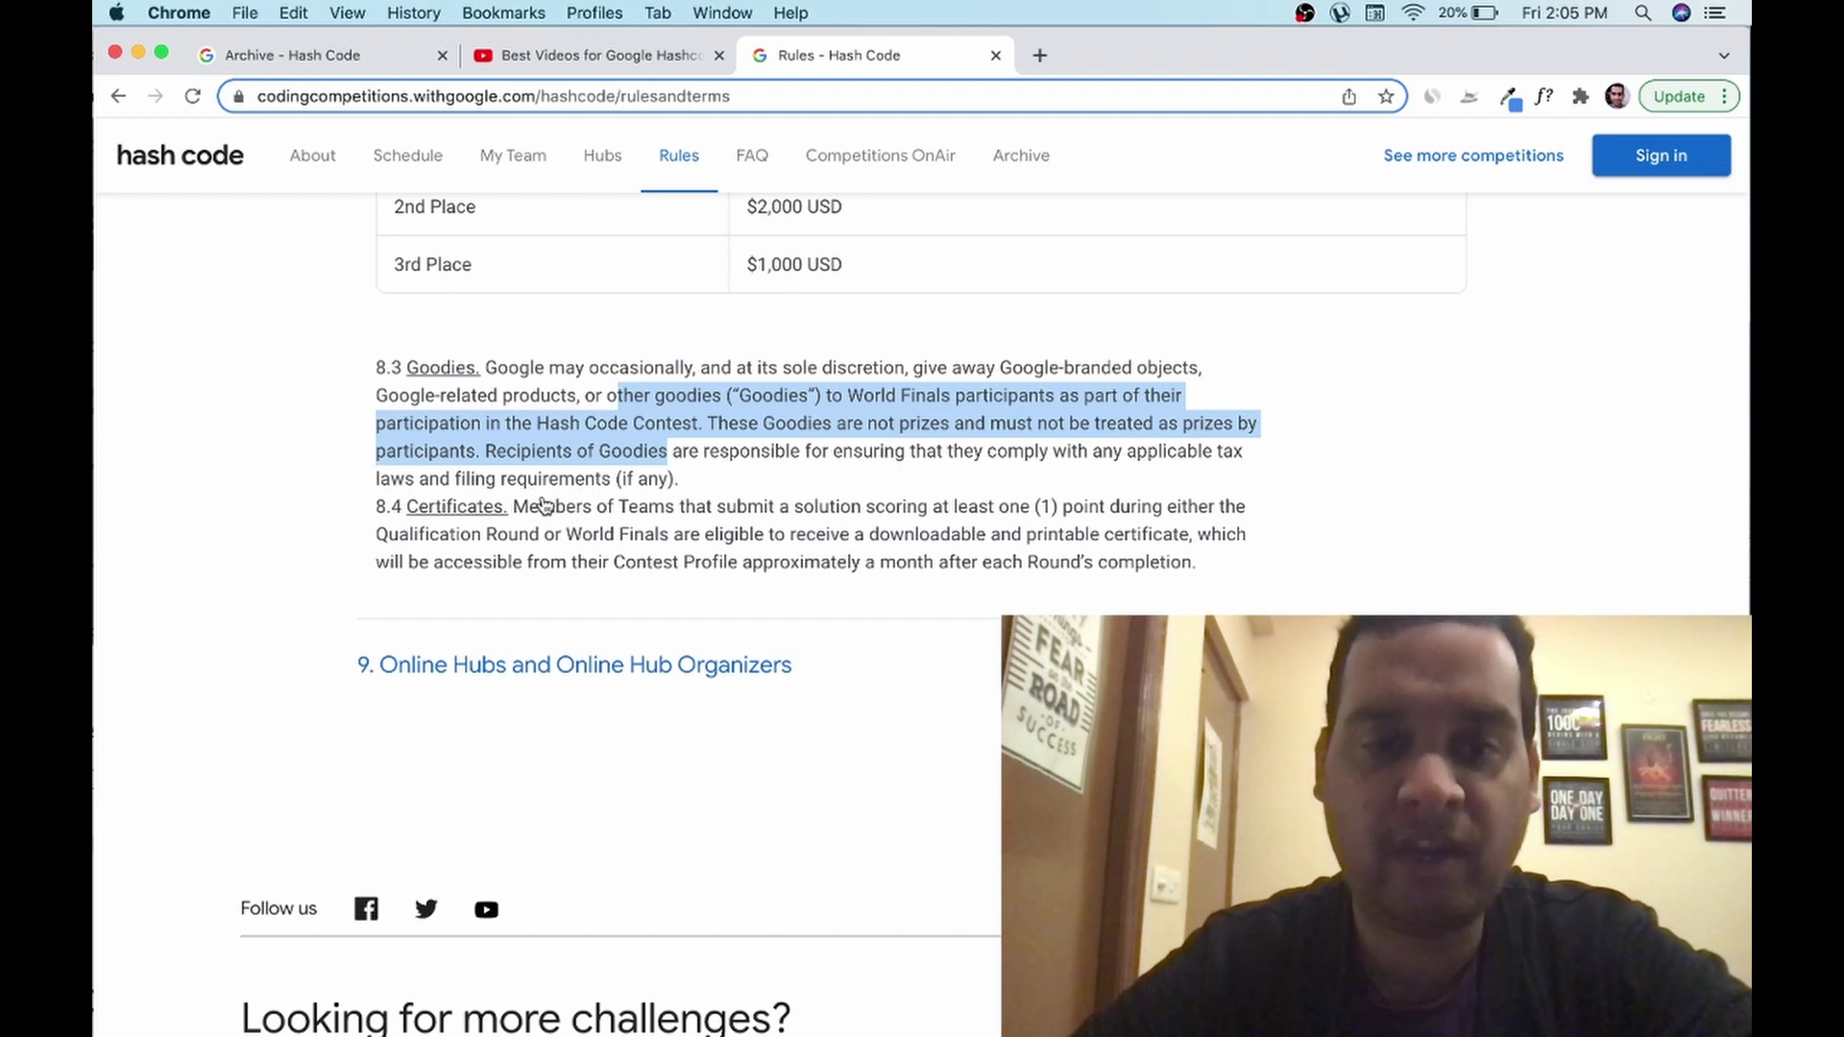
pyautogui.moveTo(529, 509); pyautogui.dragTo(622, 562)
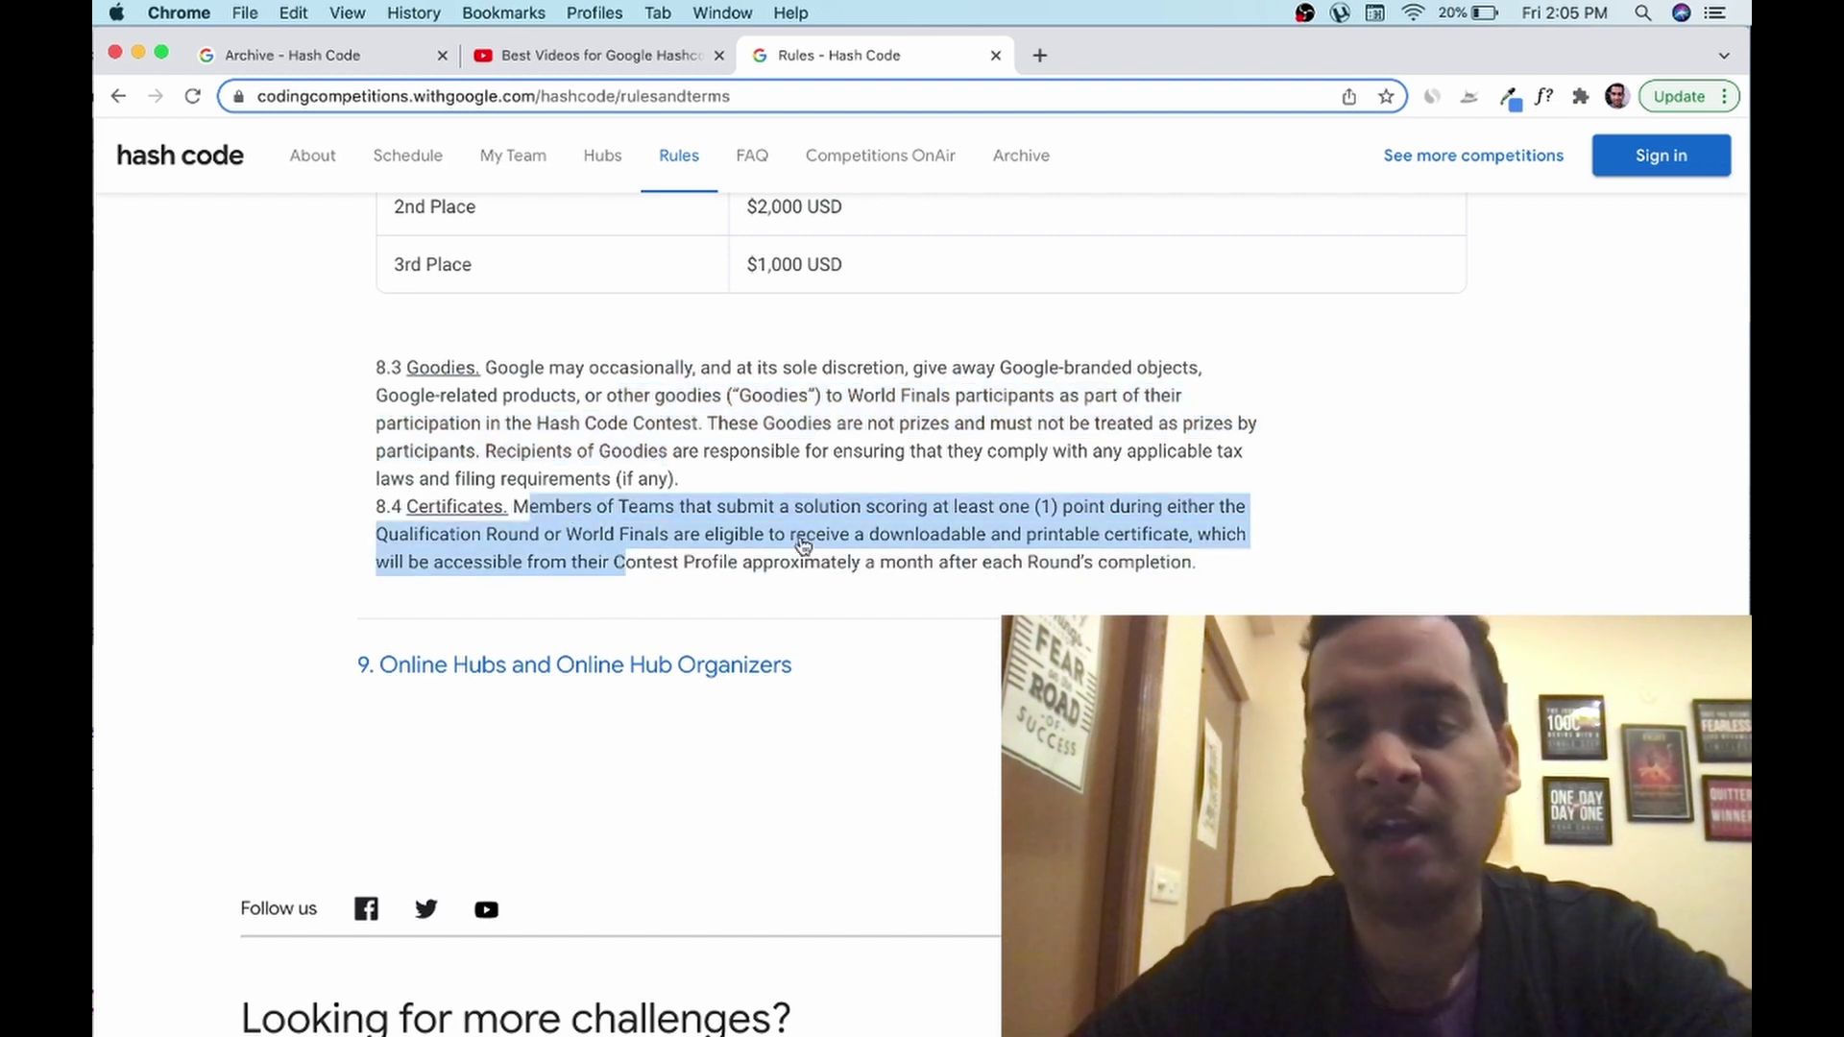
pyautogui.click(945, 544)
pyautogui.moveTo(1002, 511); pyautogui.dragTo(1054, 526)
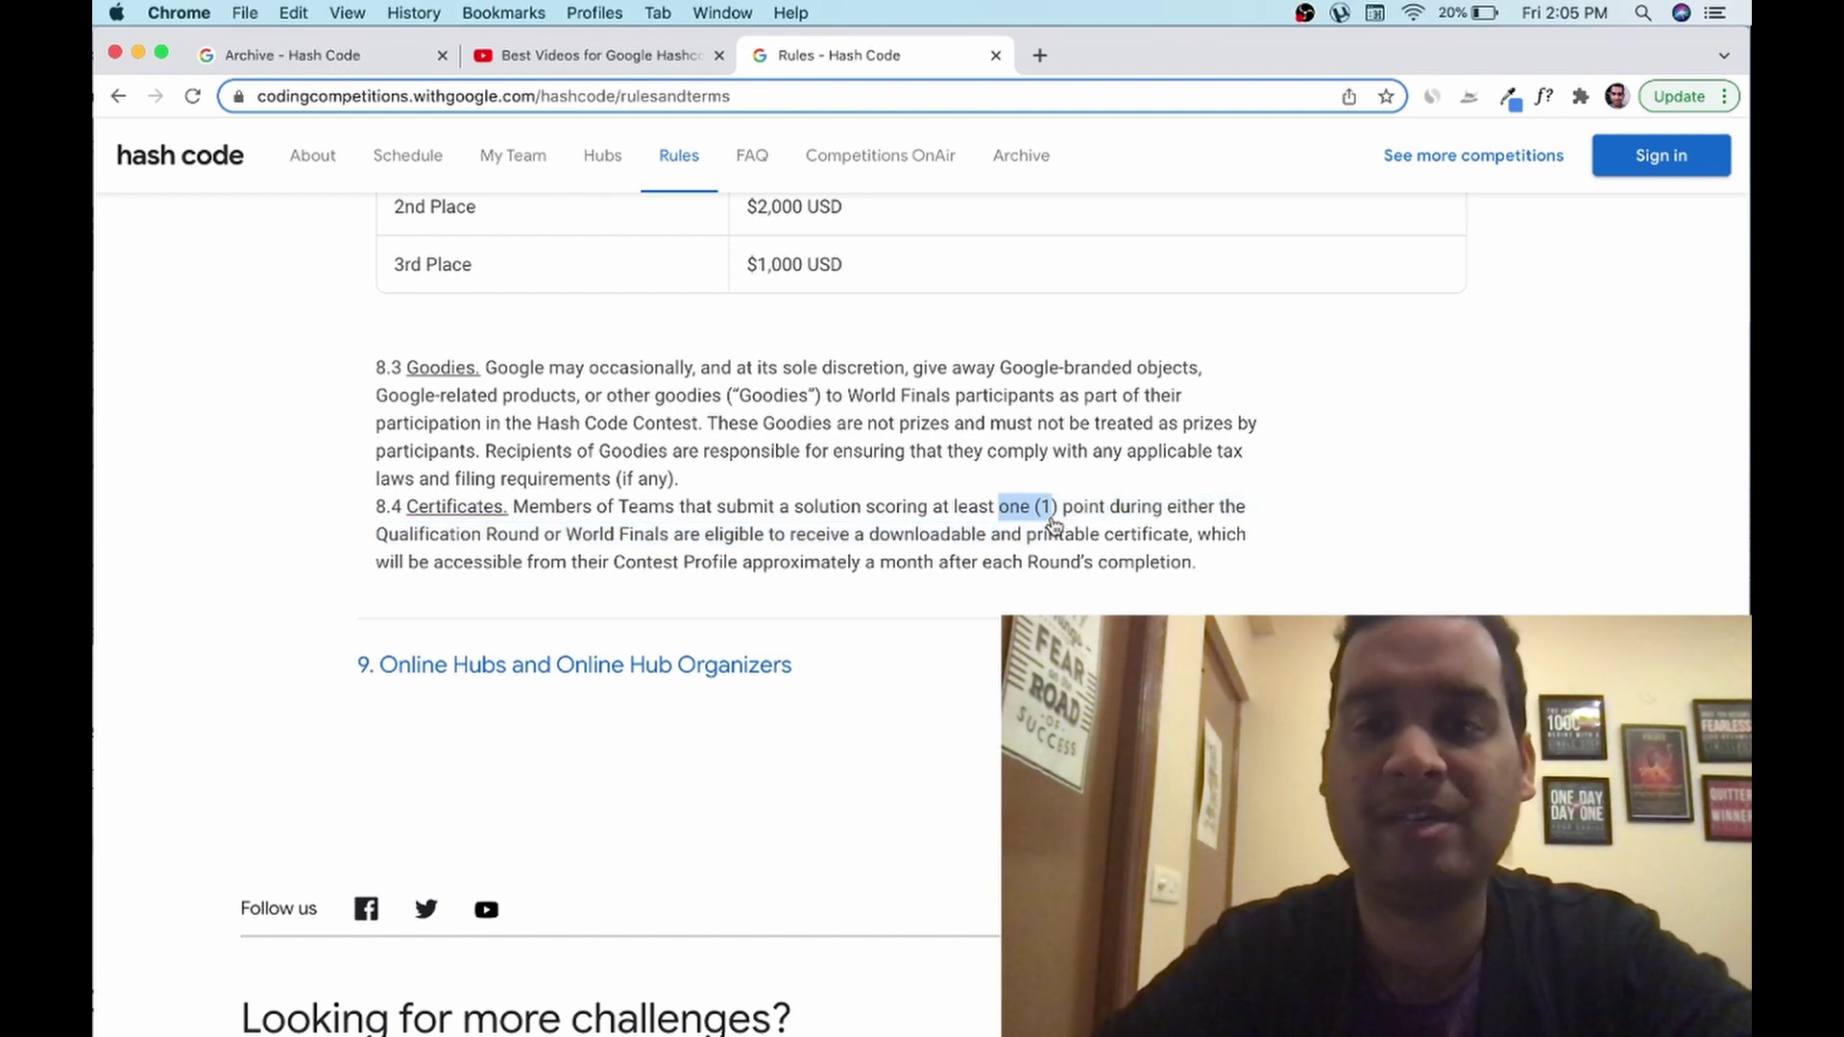
pyautogui.click(1053, 525)
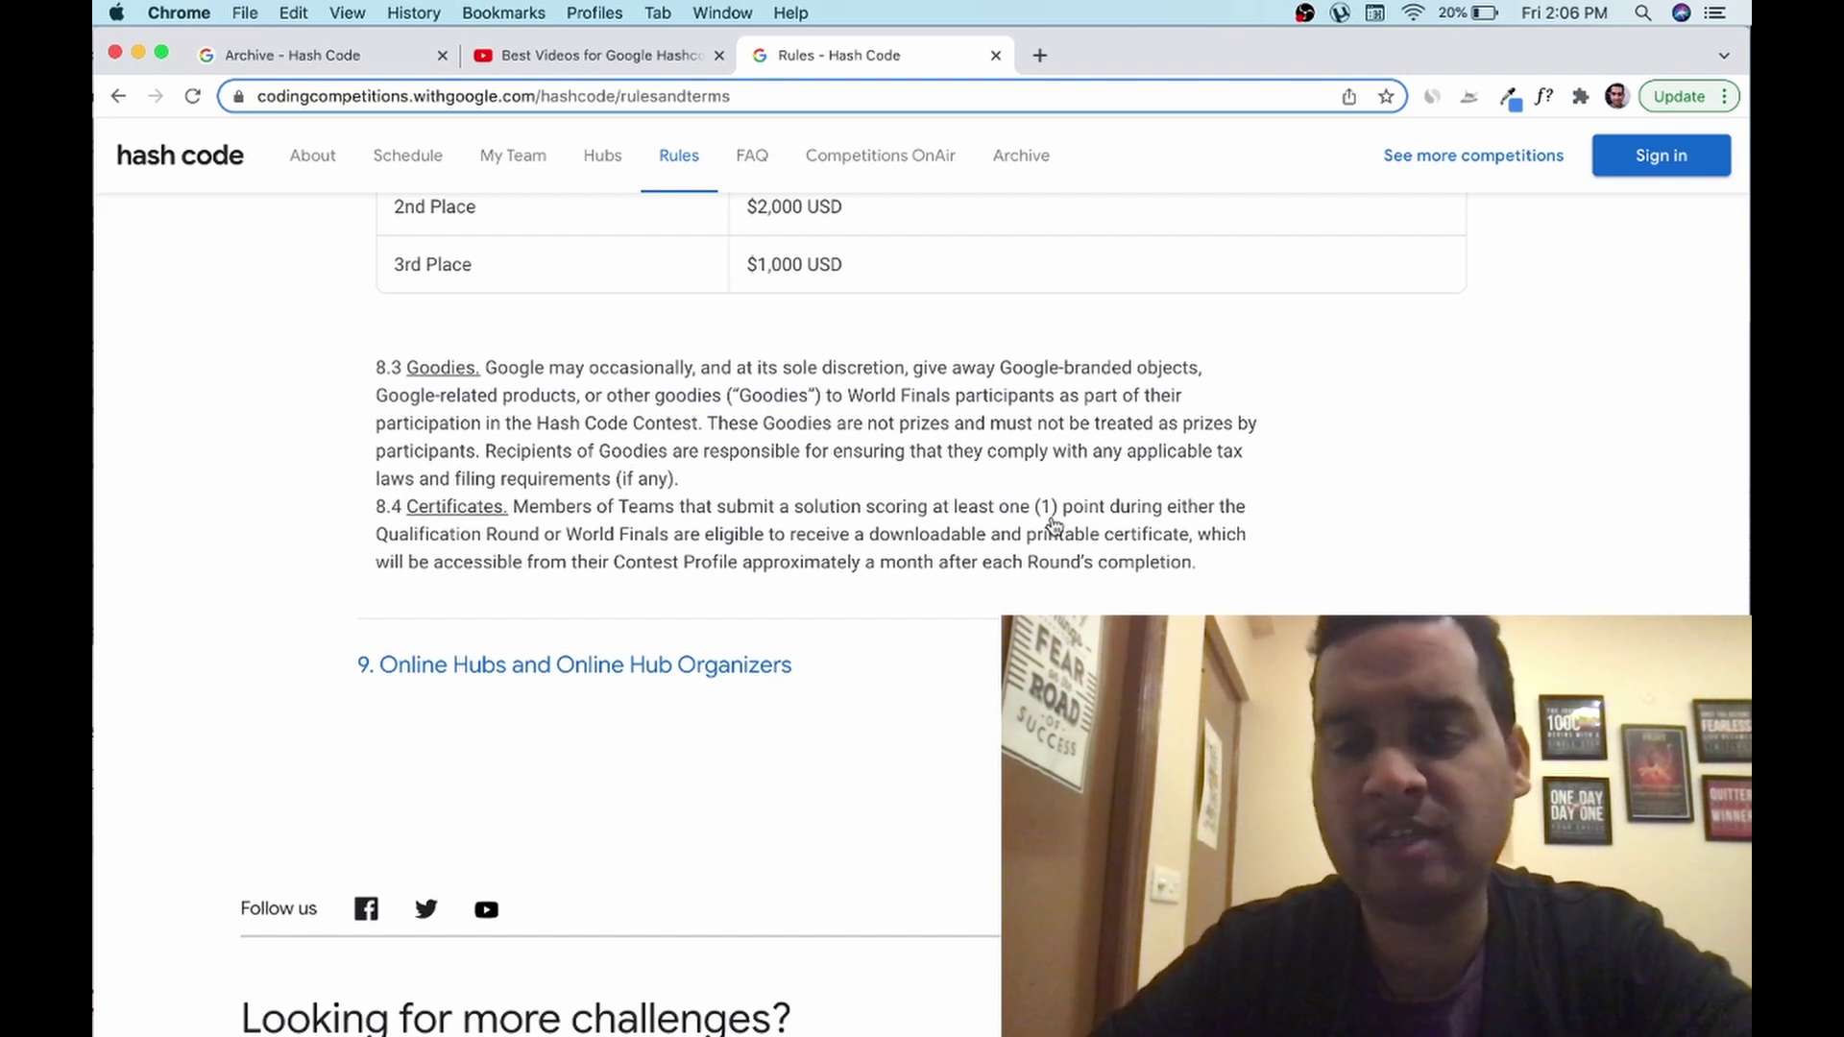
pyautogui.moveTo(1008, 509); pyautogui.dragTo(1123, 577)
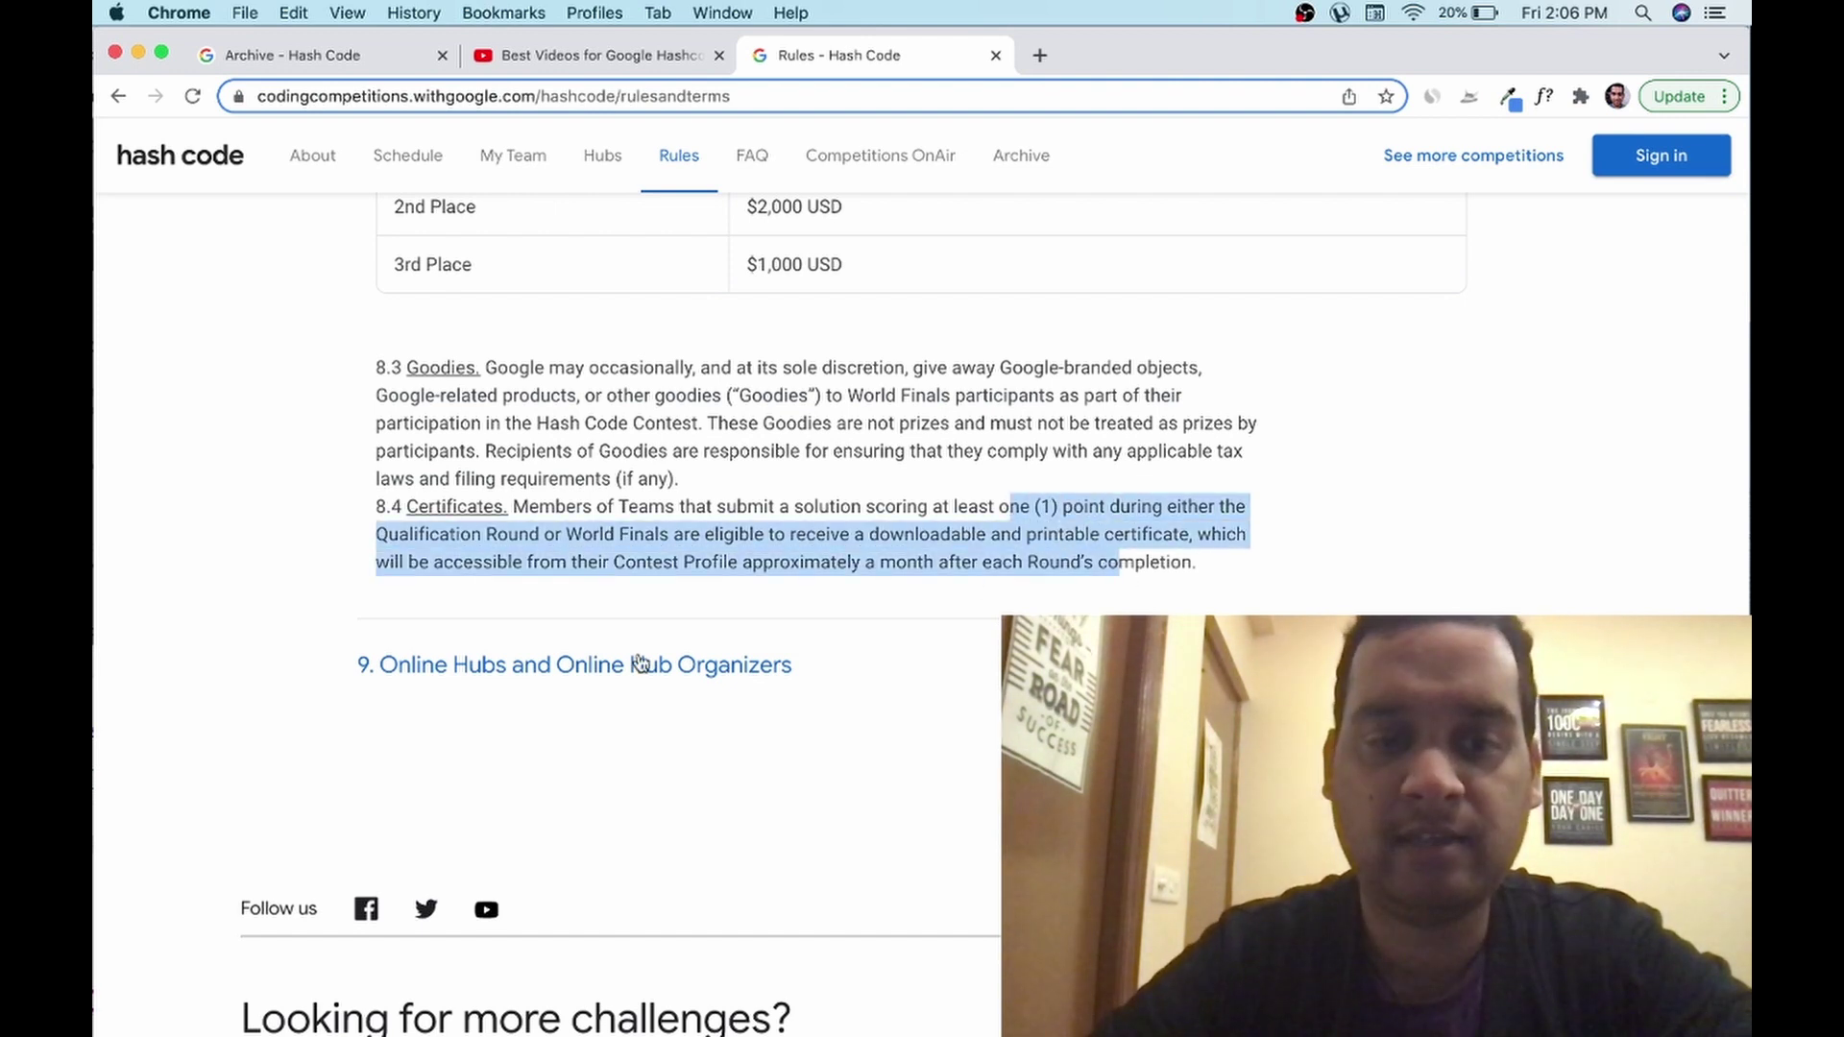
pyautogui.click(603, 180)
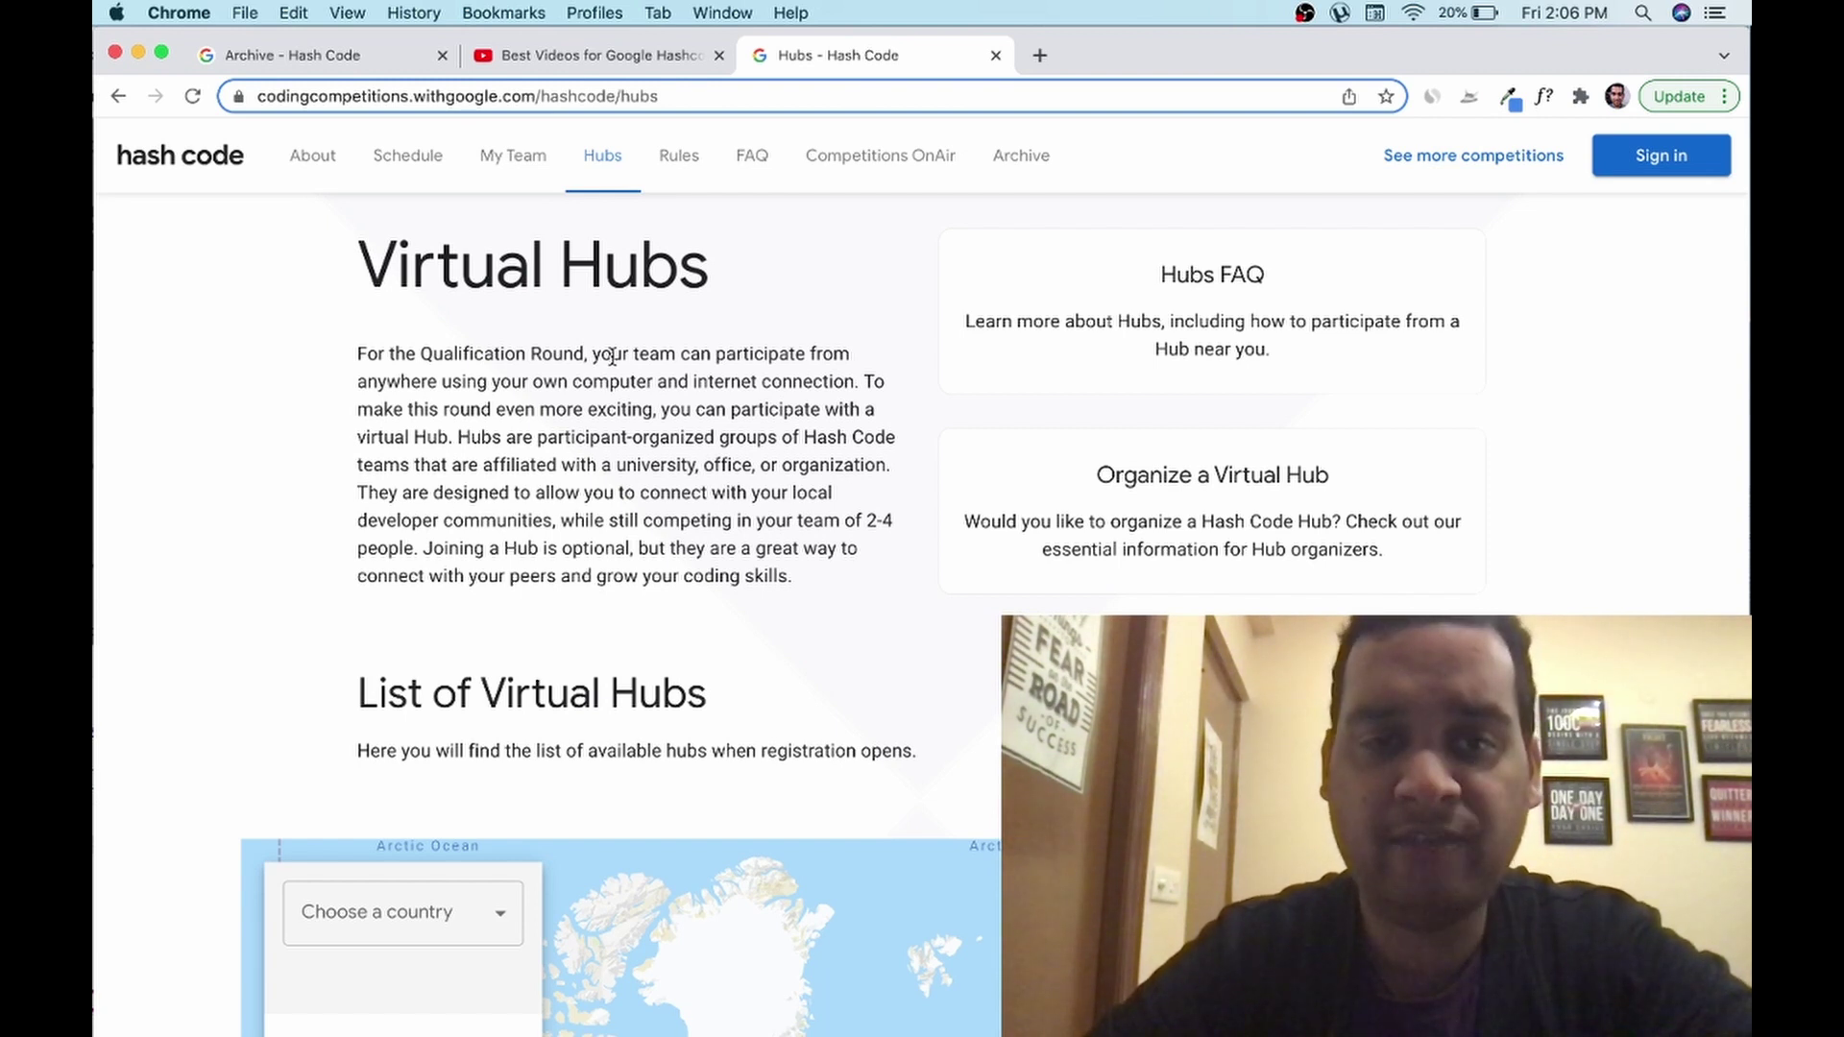
# Pick India in the hubs country chooser and browse to the Indian Institute of Science hub
pyautogui.scroll(-2, 471, 458)
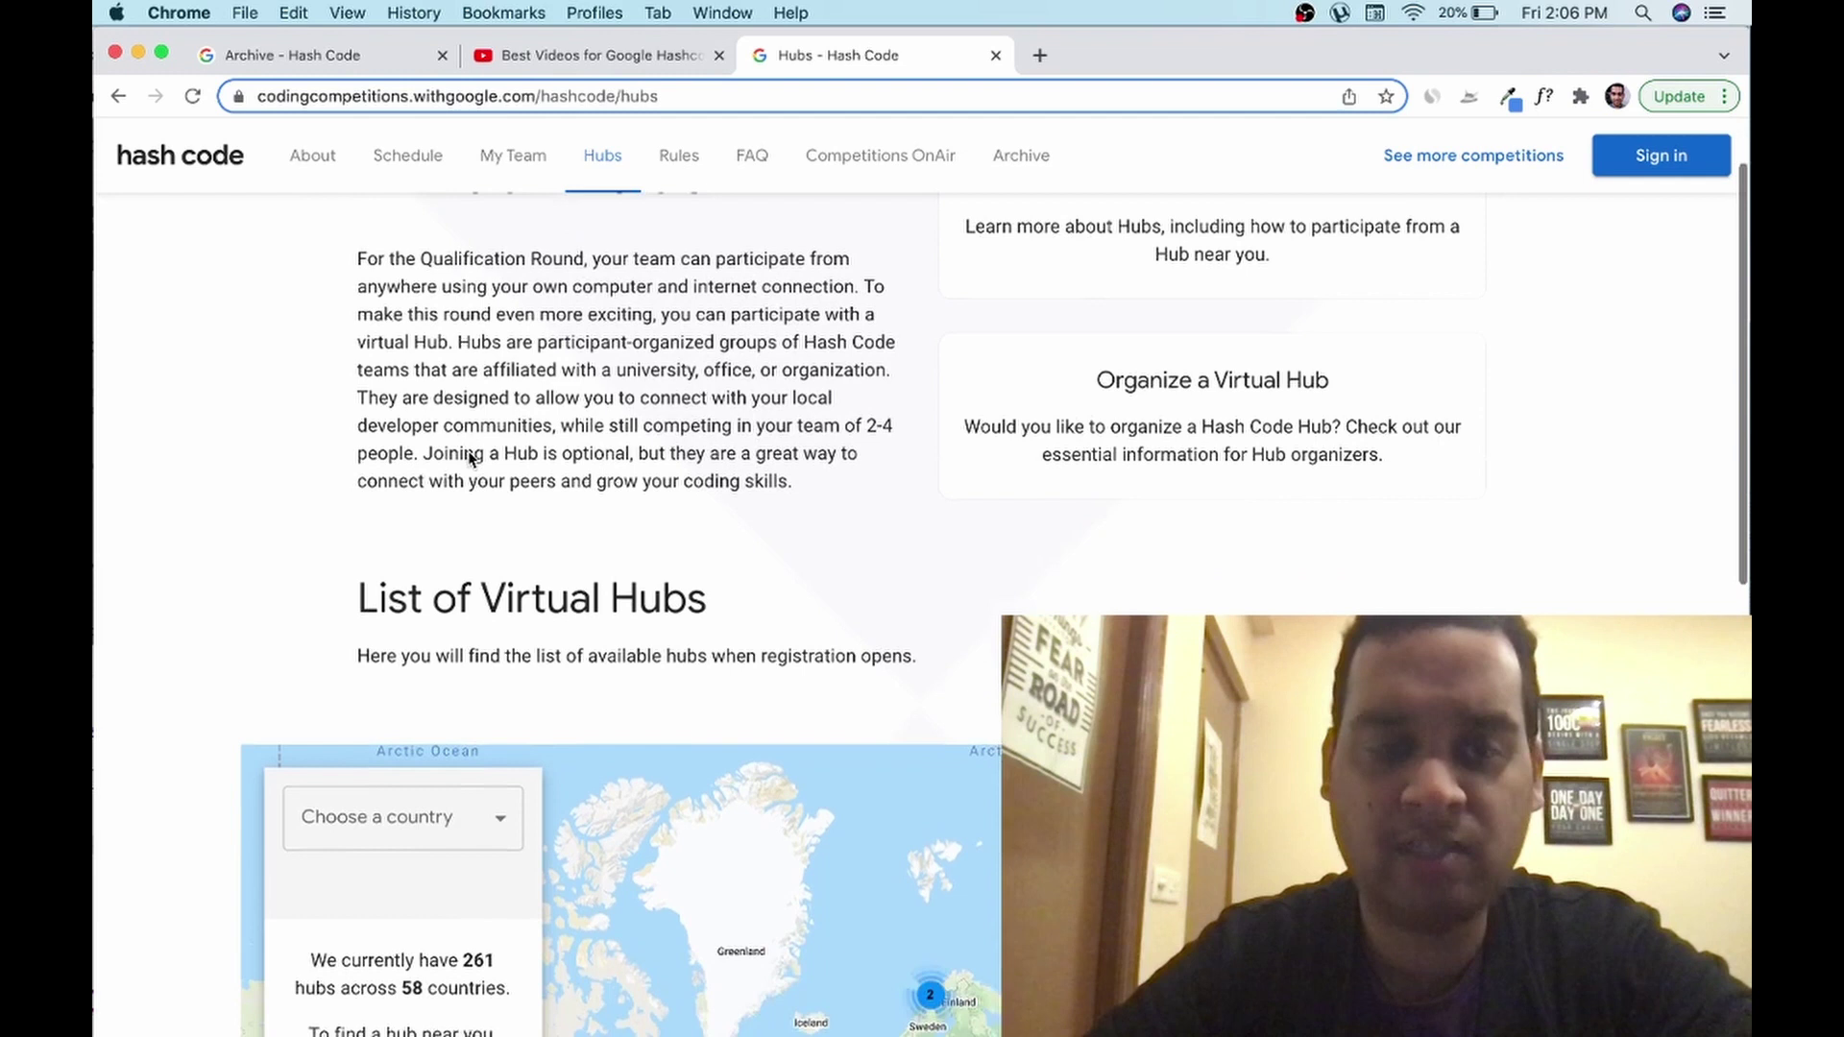
pyautogui.scroll(-5, 471, 458)
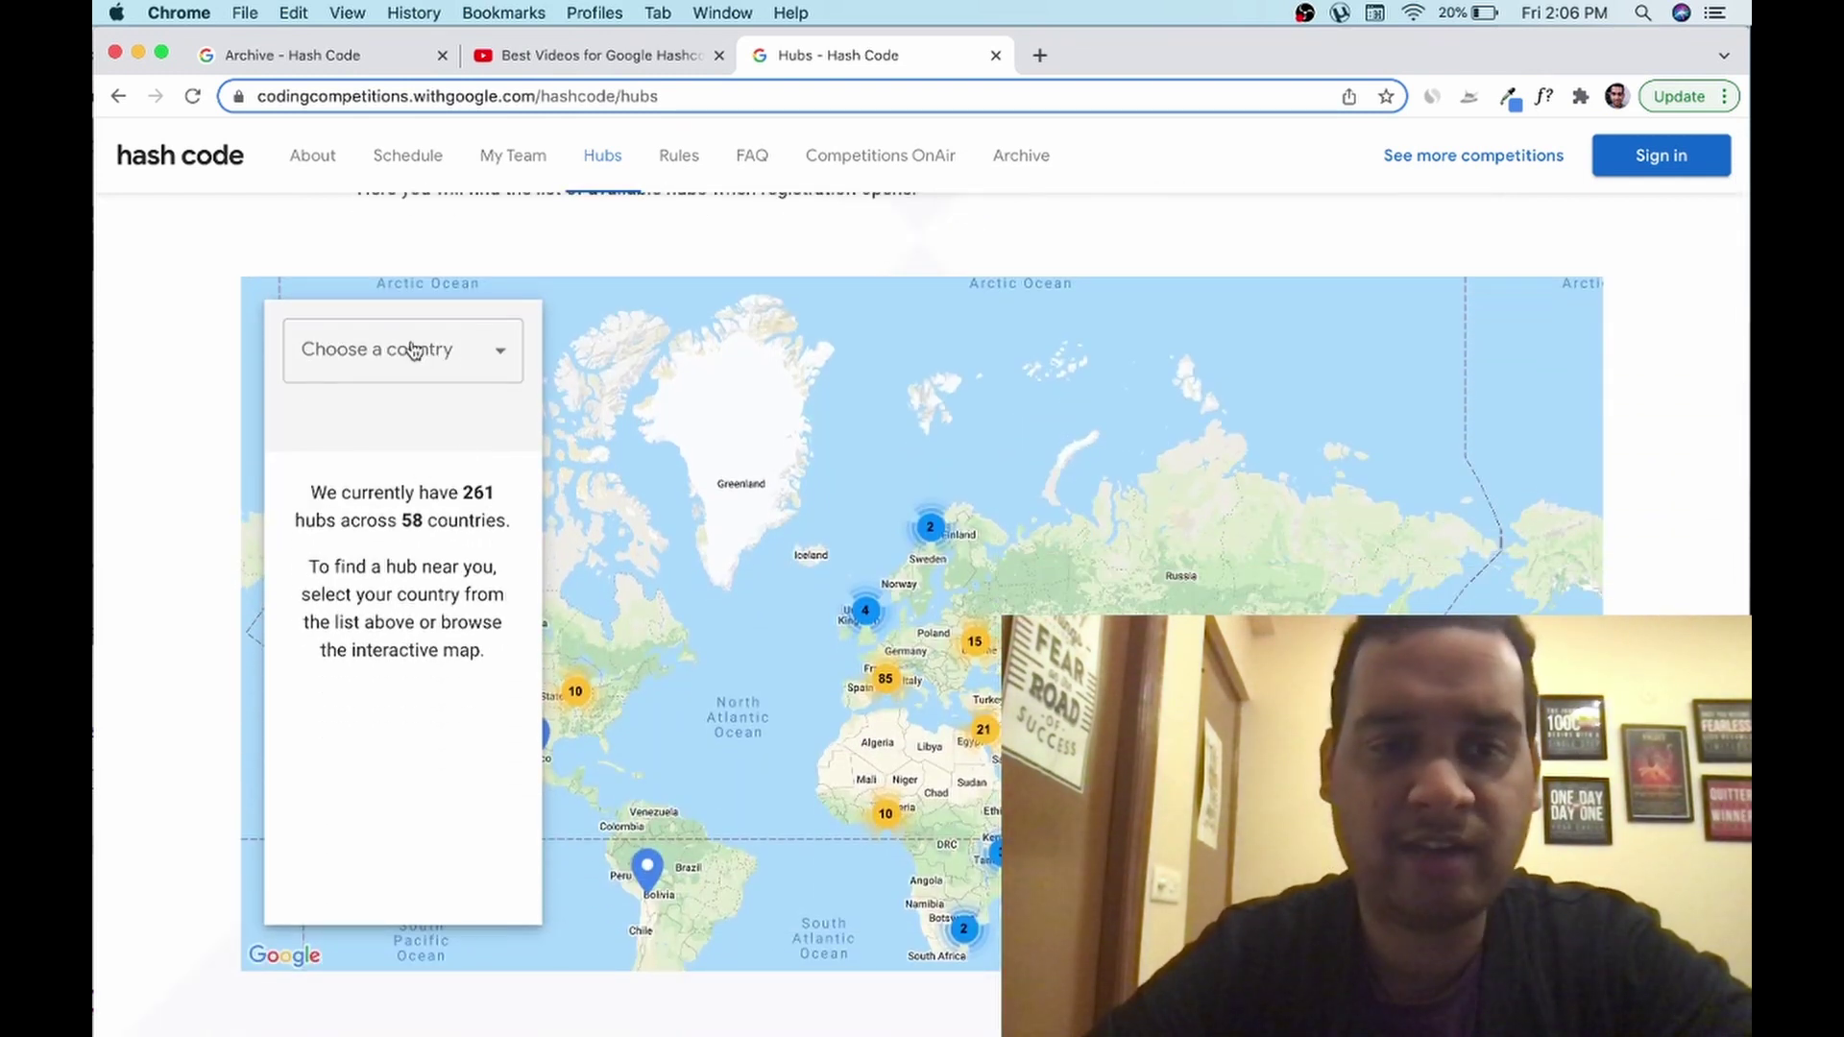
pyautogui.click(413, 355)
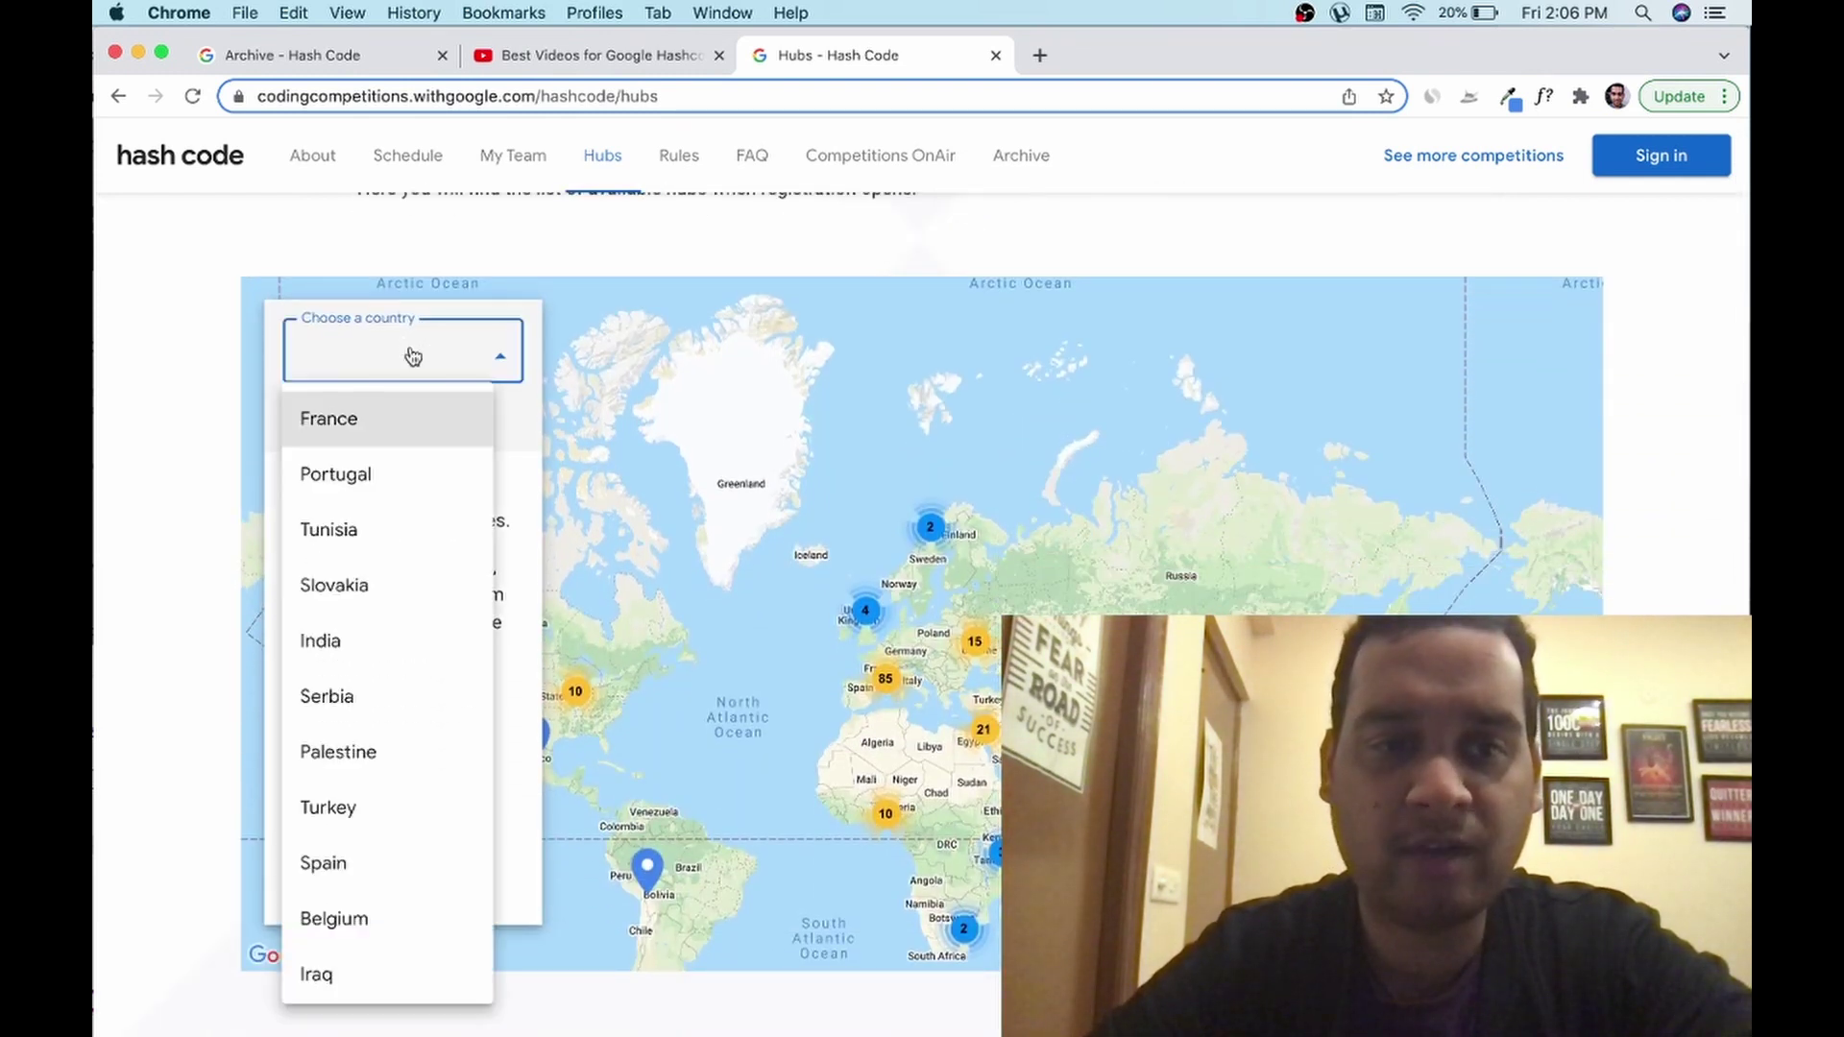
pyautogui.click(332, 661)
pyautogui.scroll(-5, 331, 665)
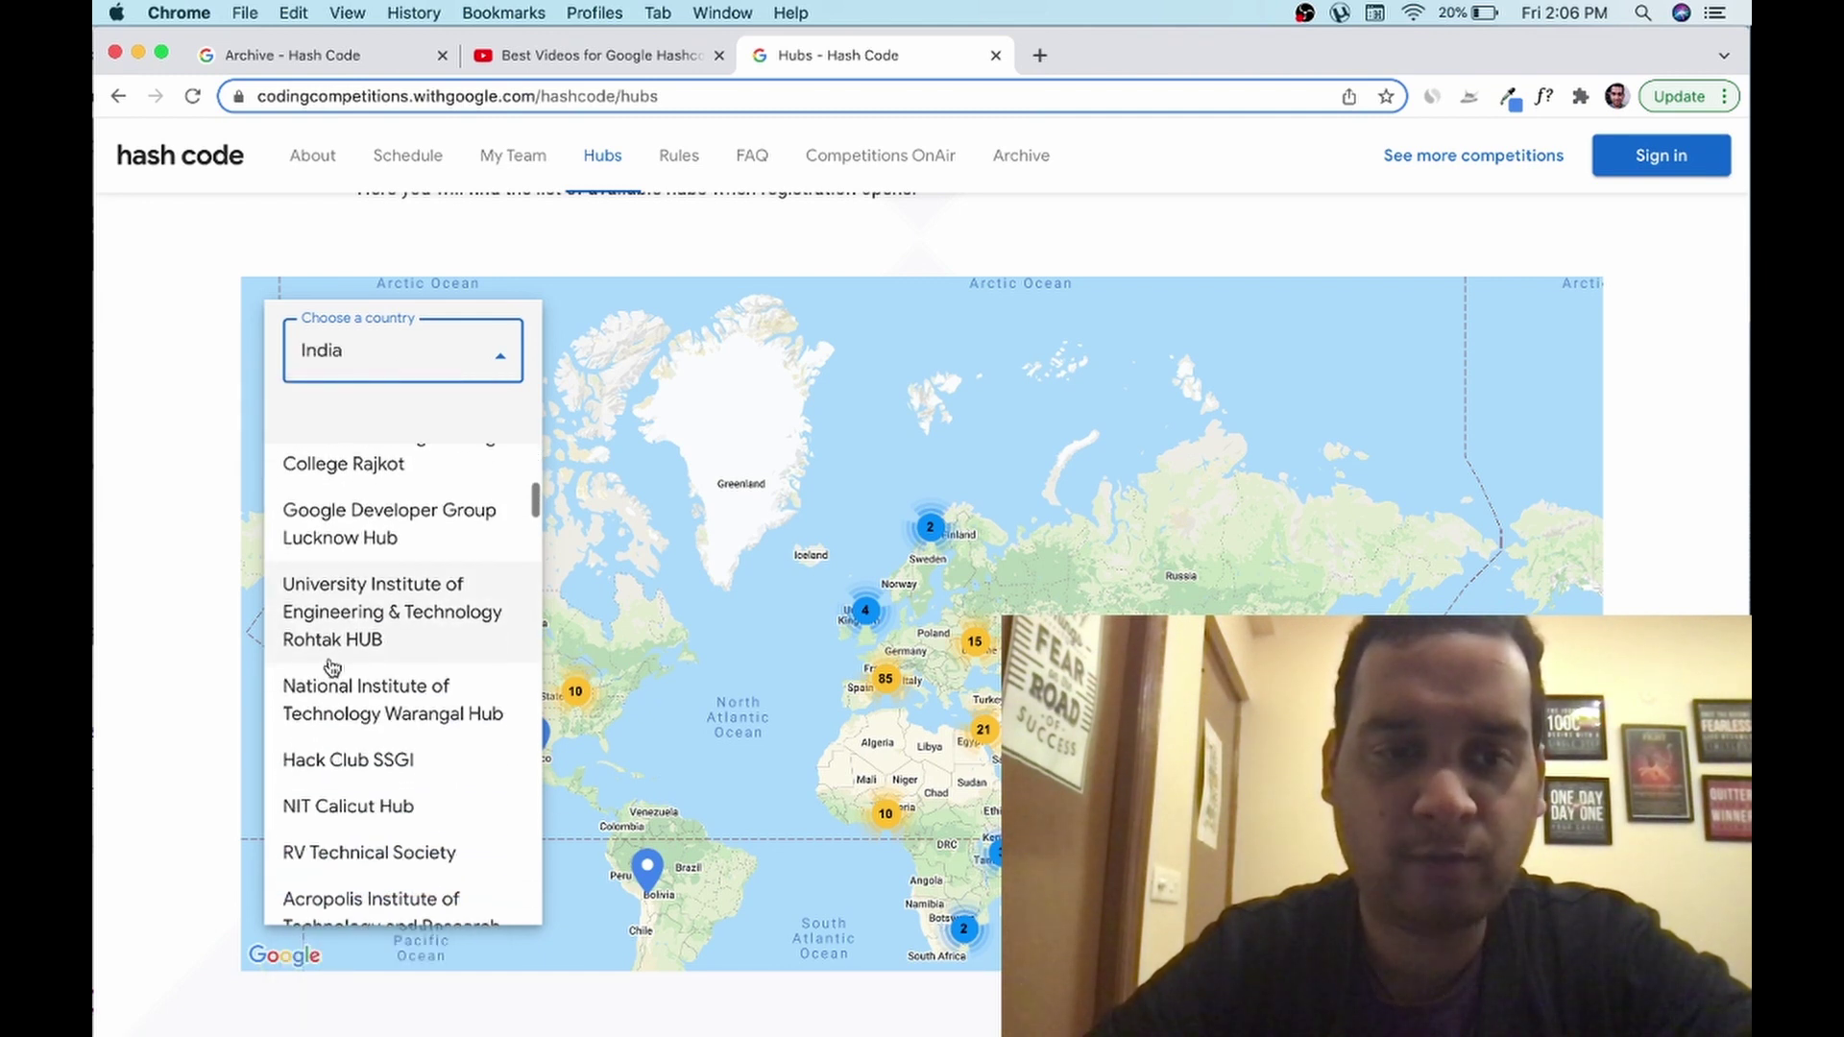
pyautogui.scroll(-3, 331, 665)
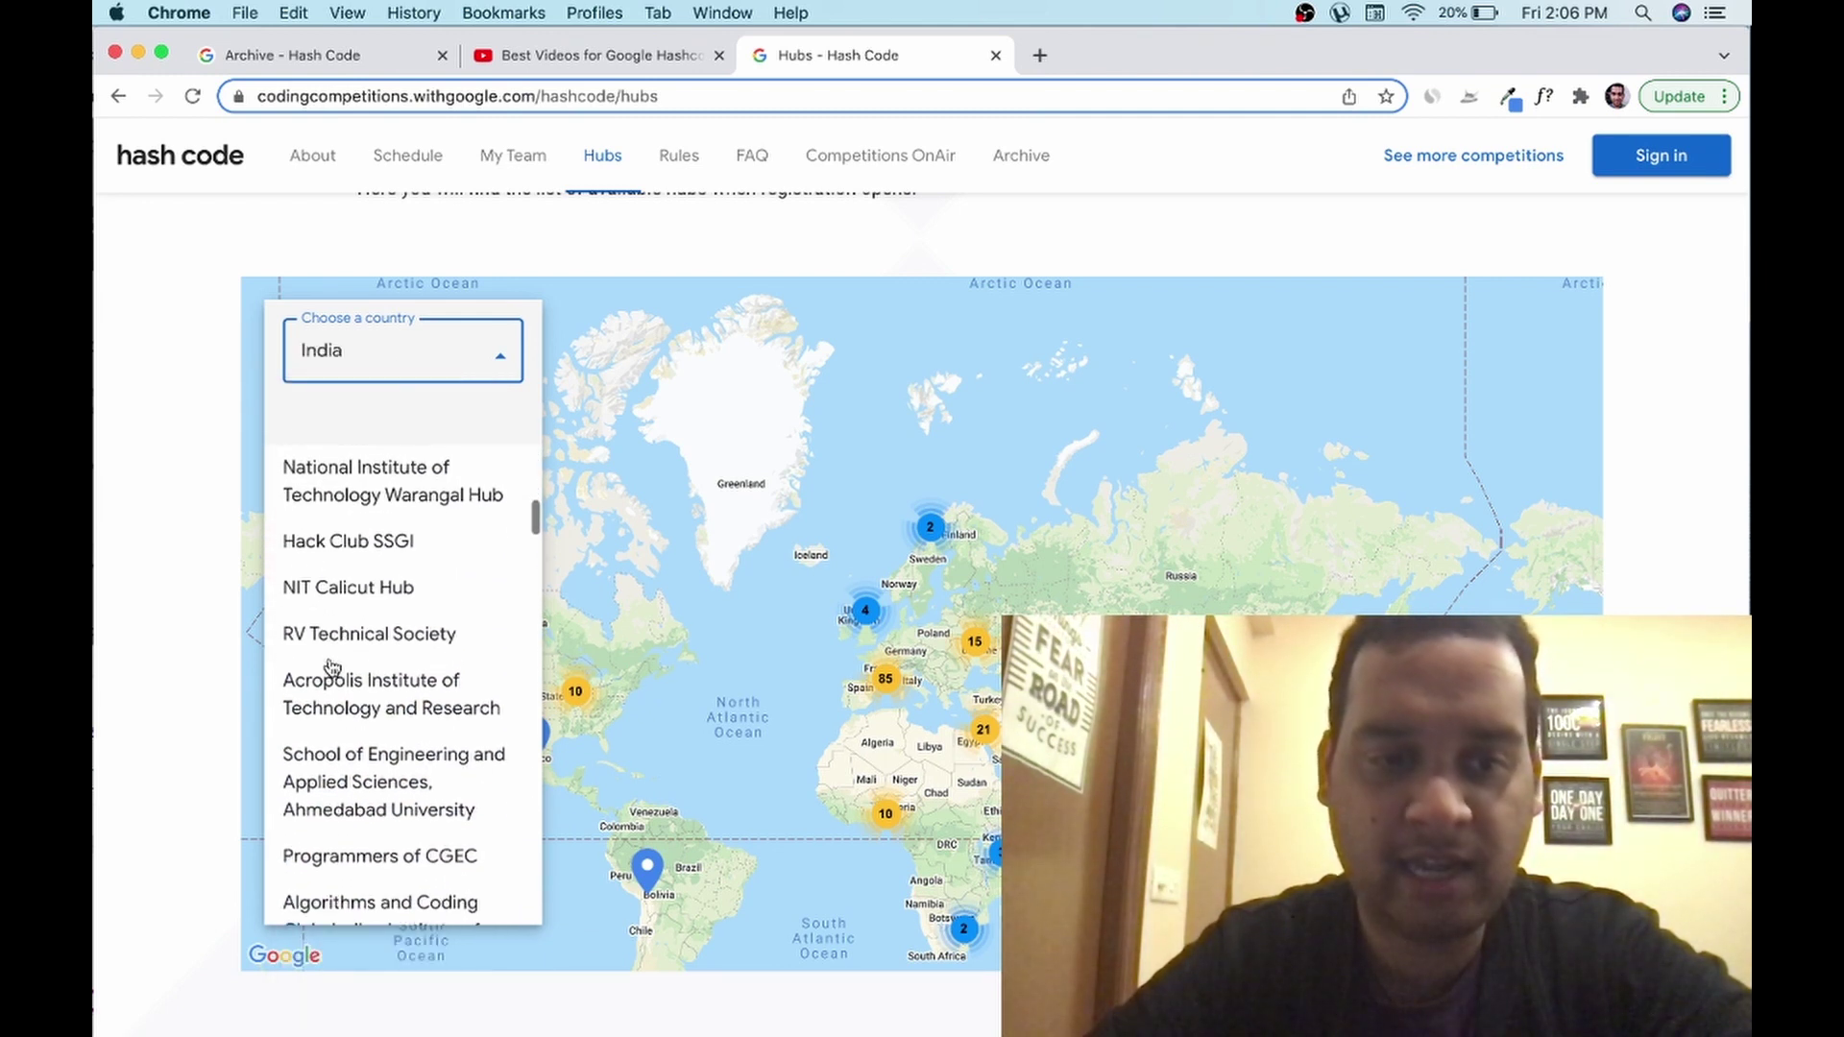
pyautogui.scroll(-5, 331, 665)
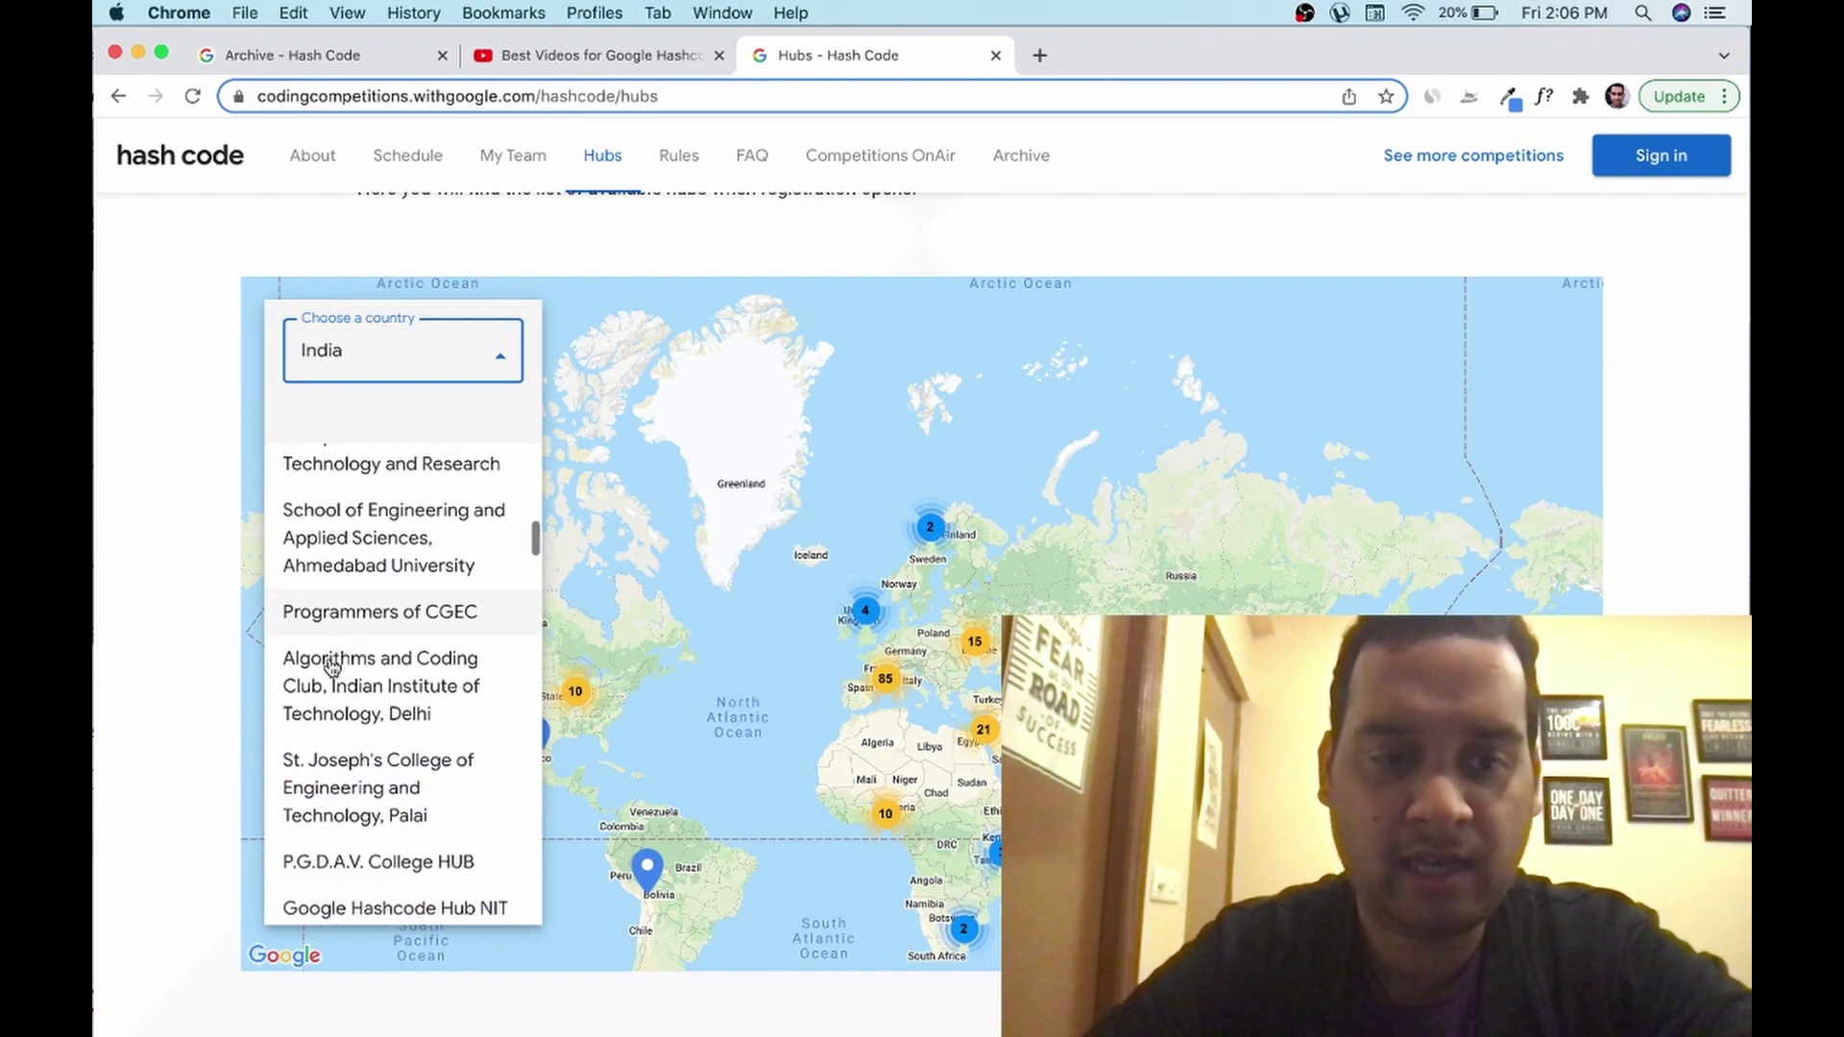
pyautogui.scroll(-10, 331, 665)
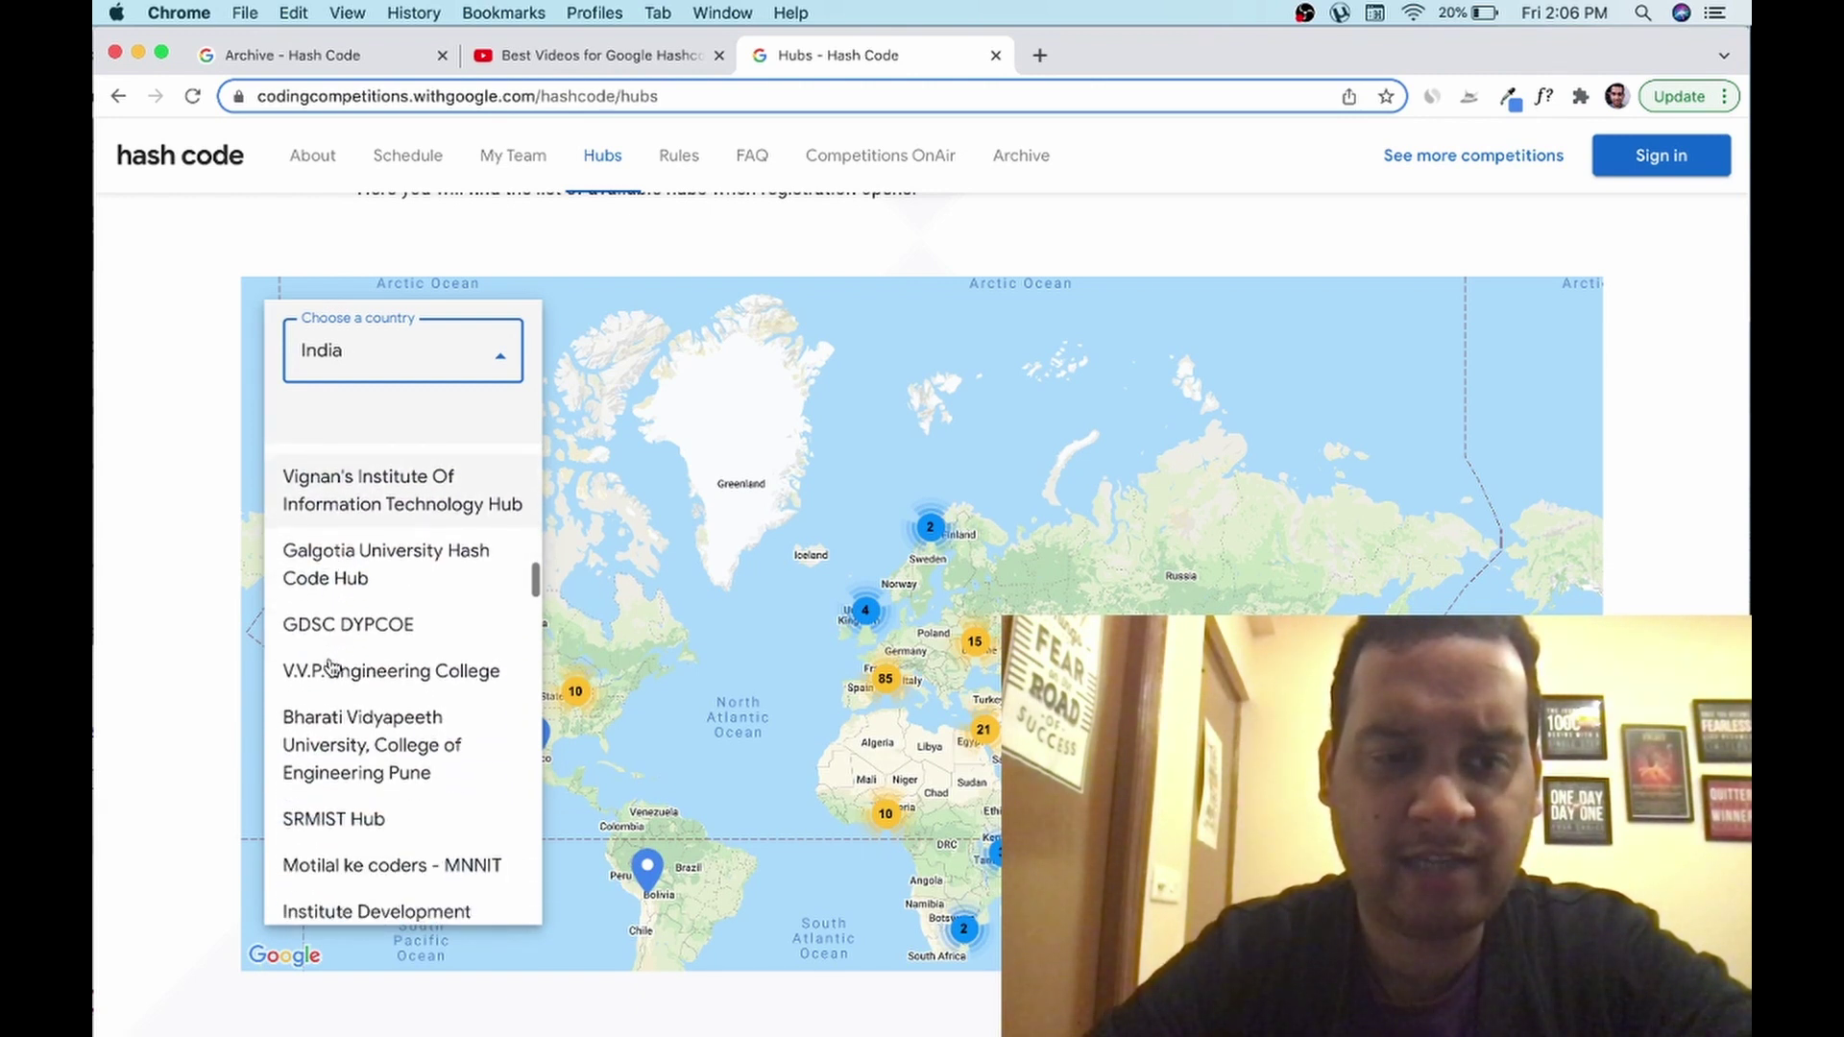
pyautogui.scroll(-8, 331, 665)
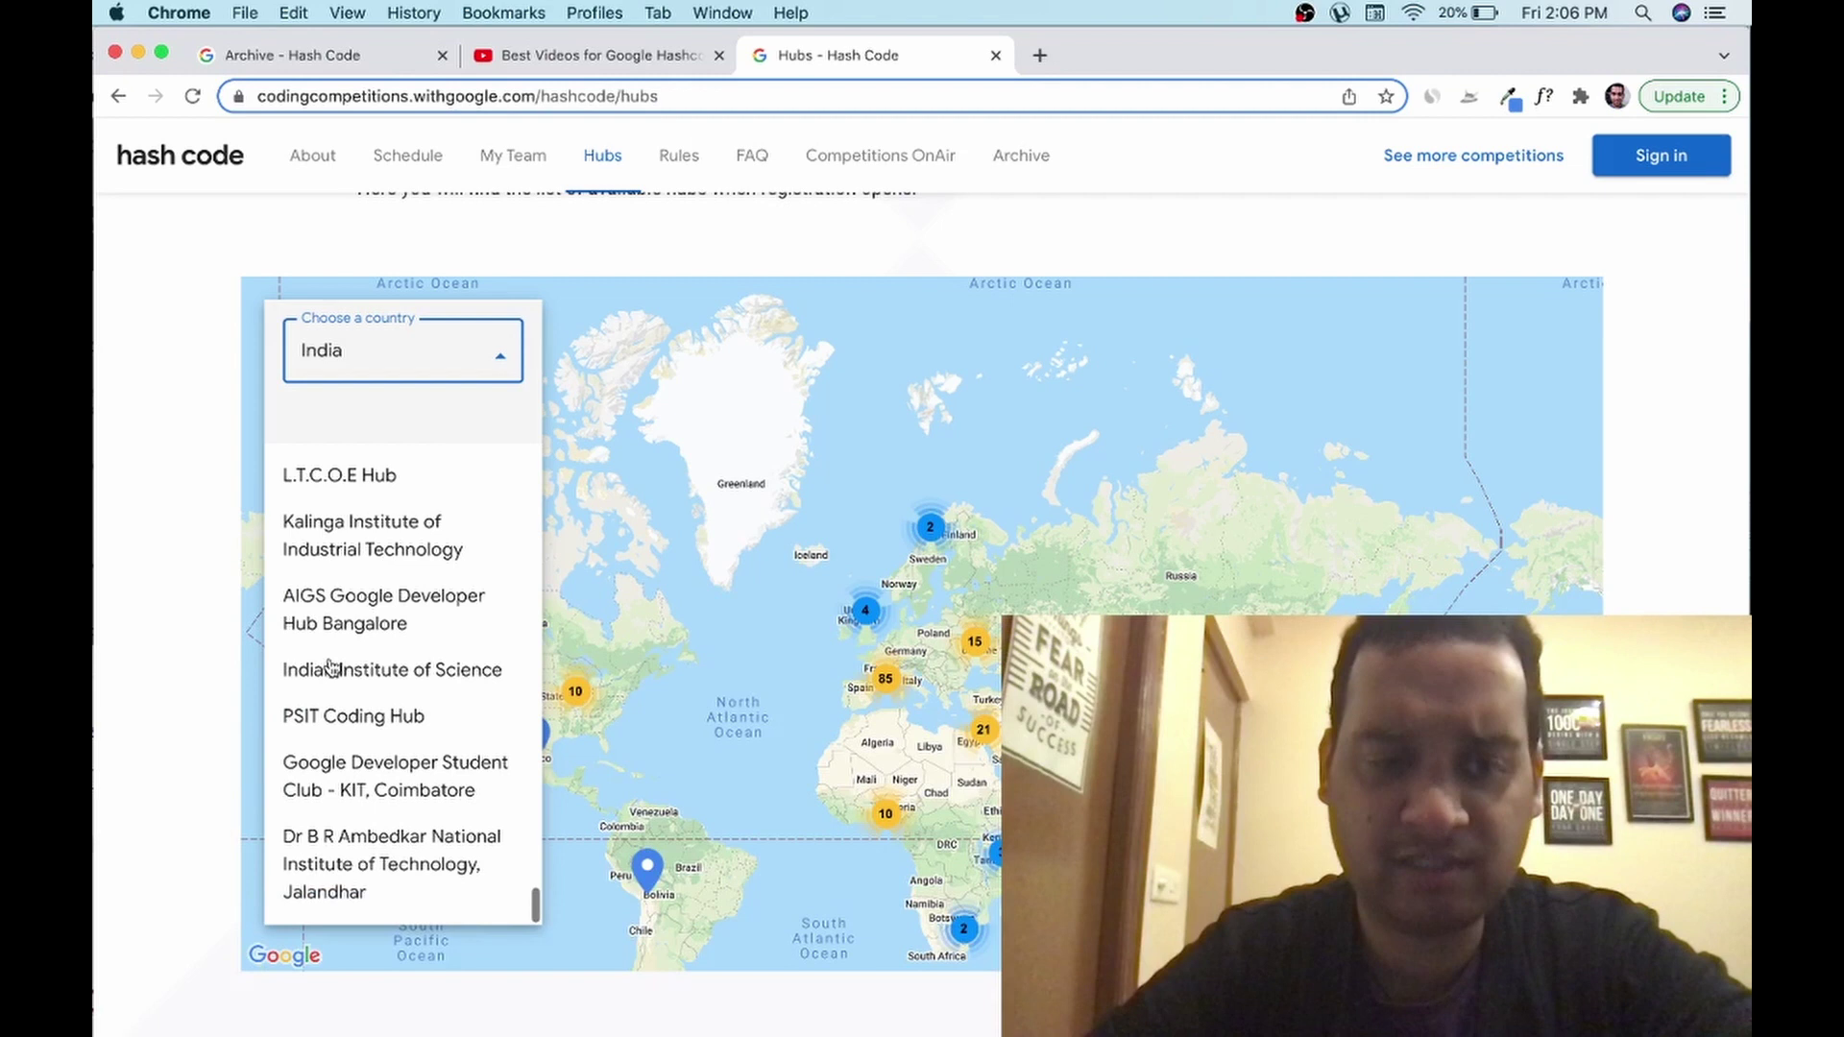
pyautogui.click(330, 668)
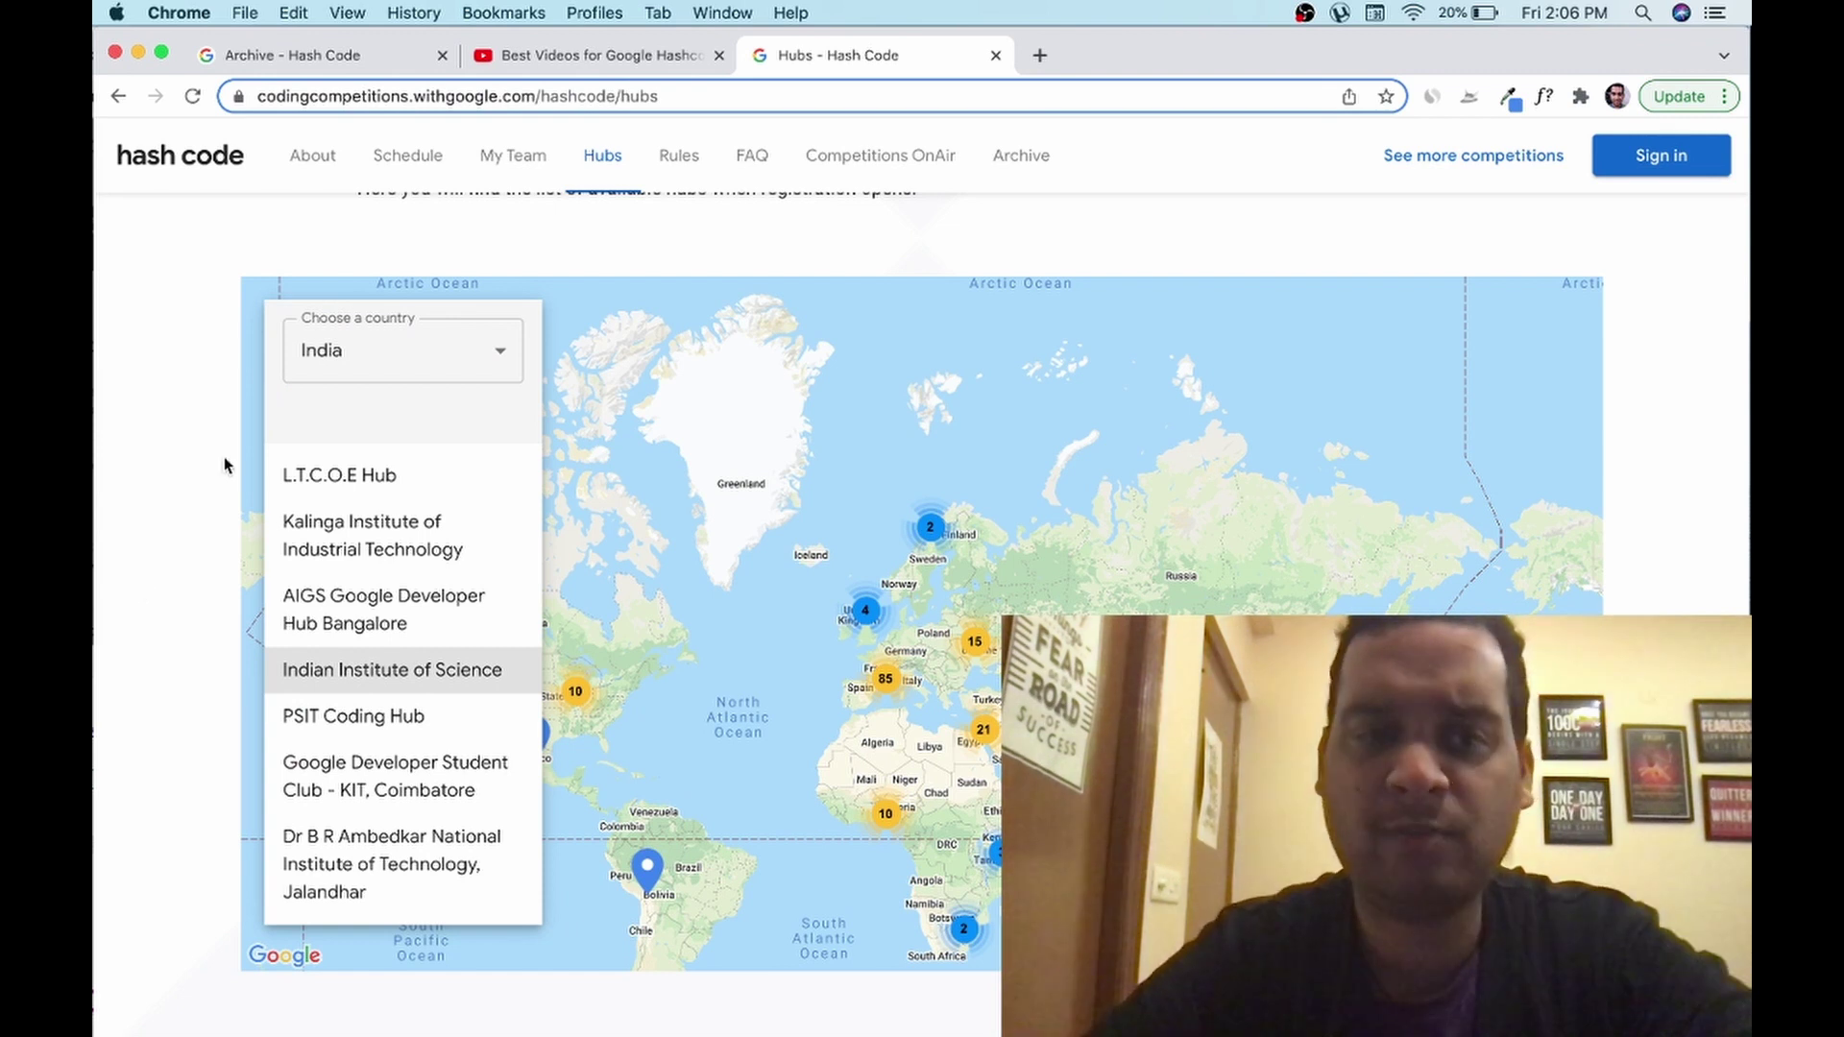
pyautogui.scroll(6, 166, 415)
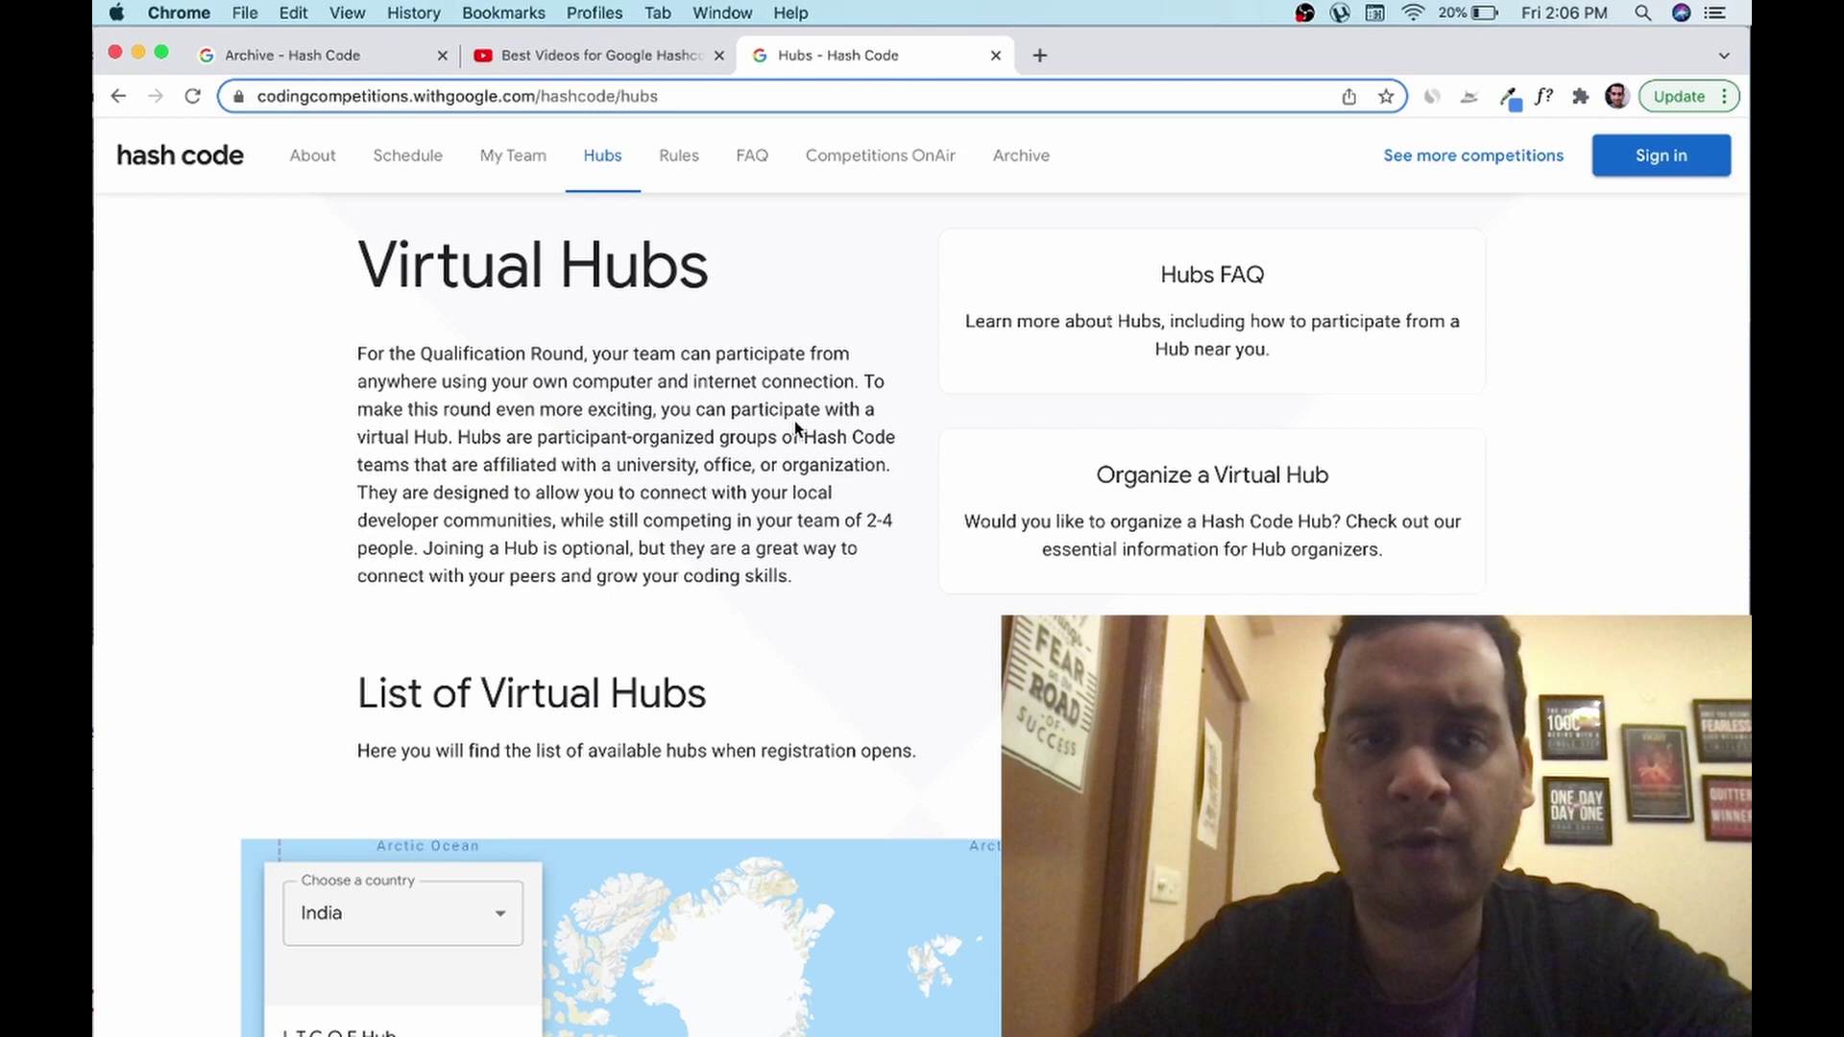
# Glance over the Rules and FAQ pages
pyautogui.click(679, 156)
pyautogui.click(763, 159)
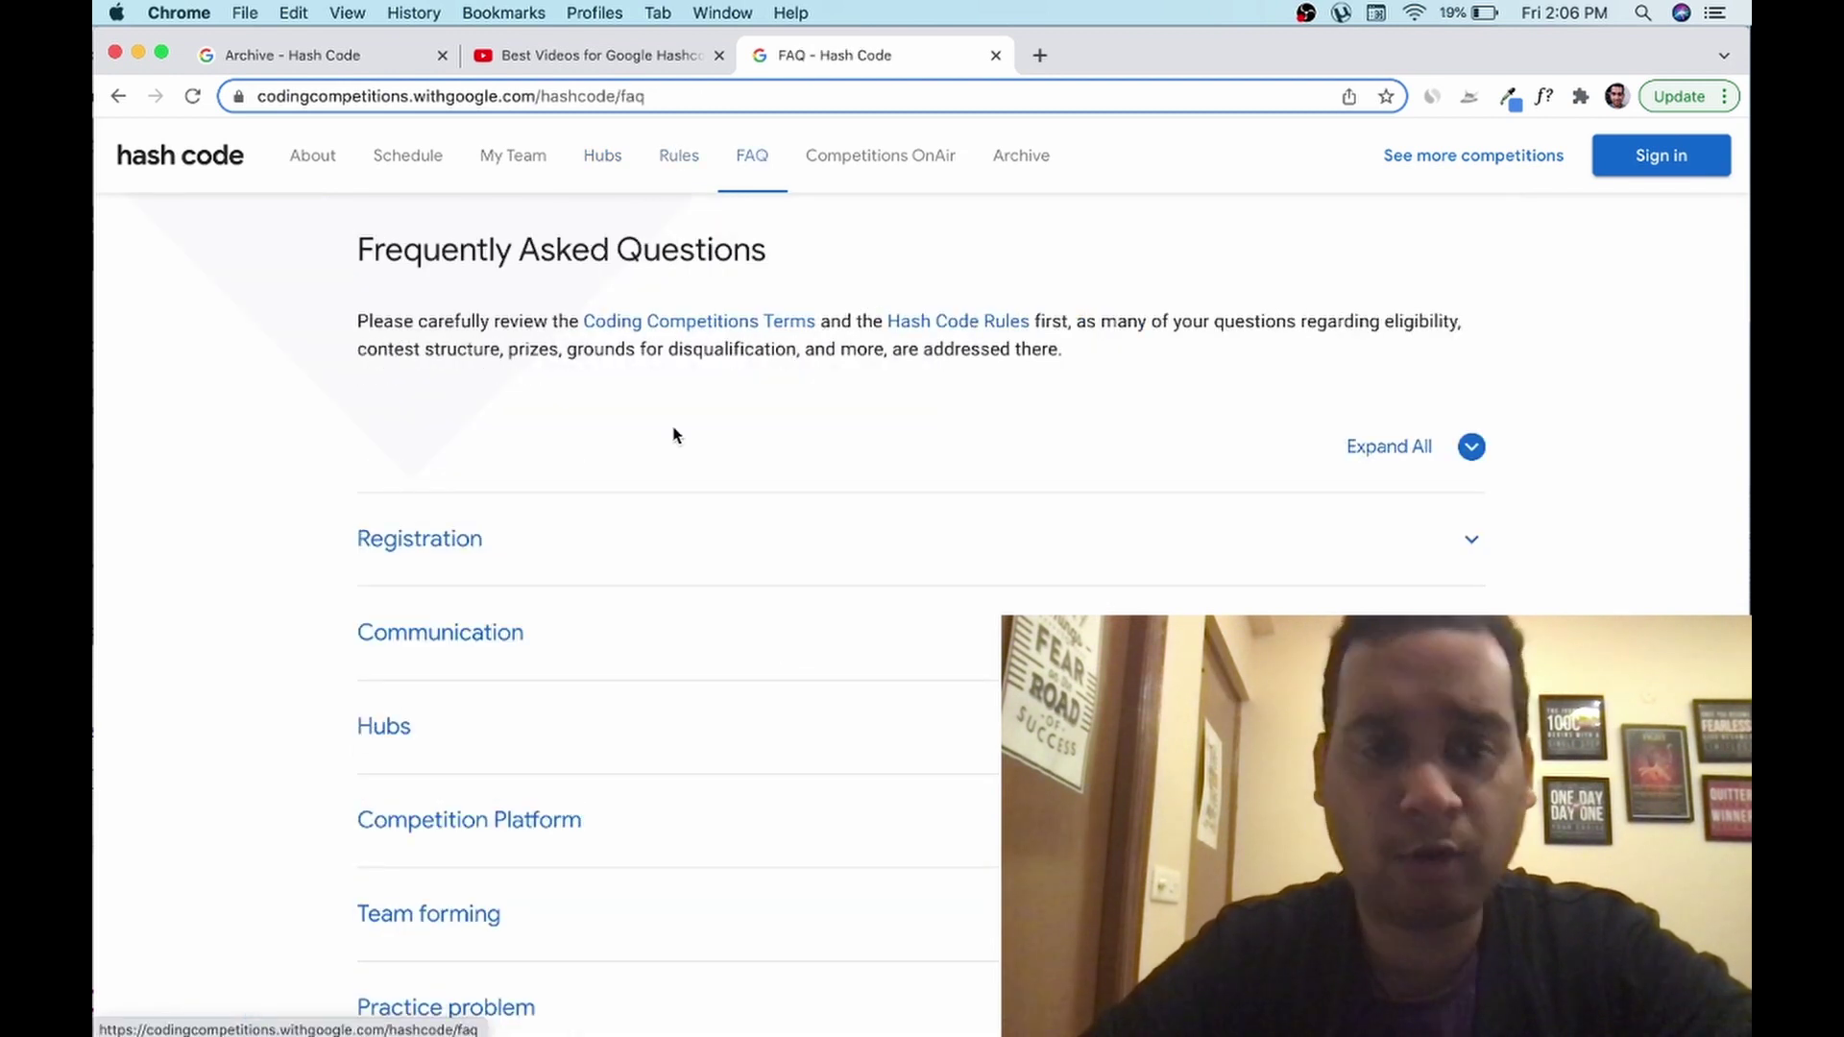
pyautogui.scroll(-10, 672, 433)
pyautogui.scroll(10, 675, 437)
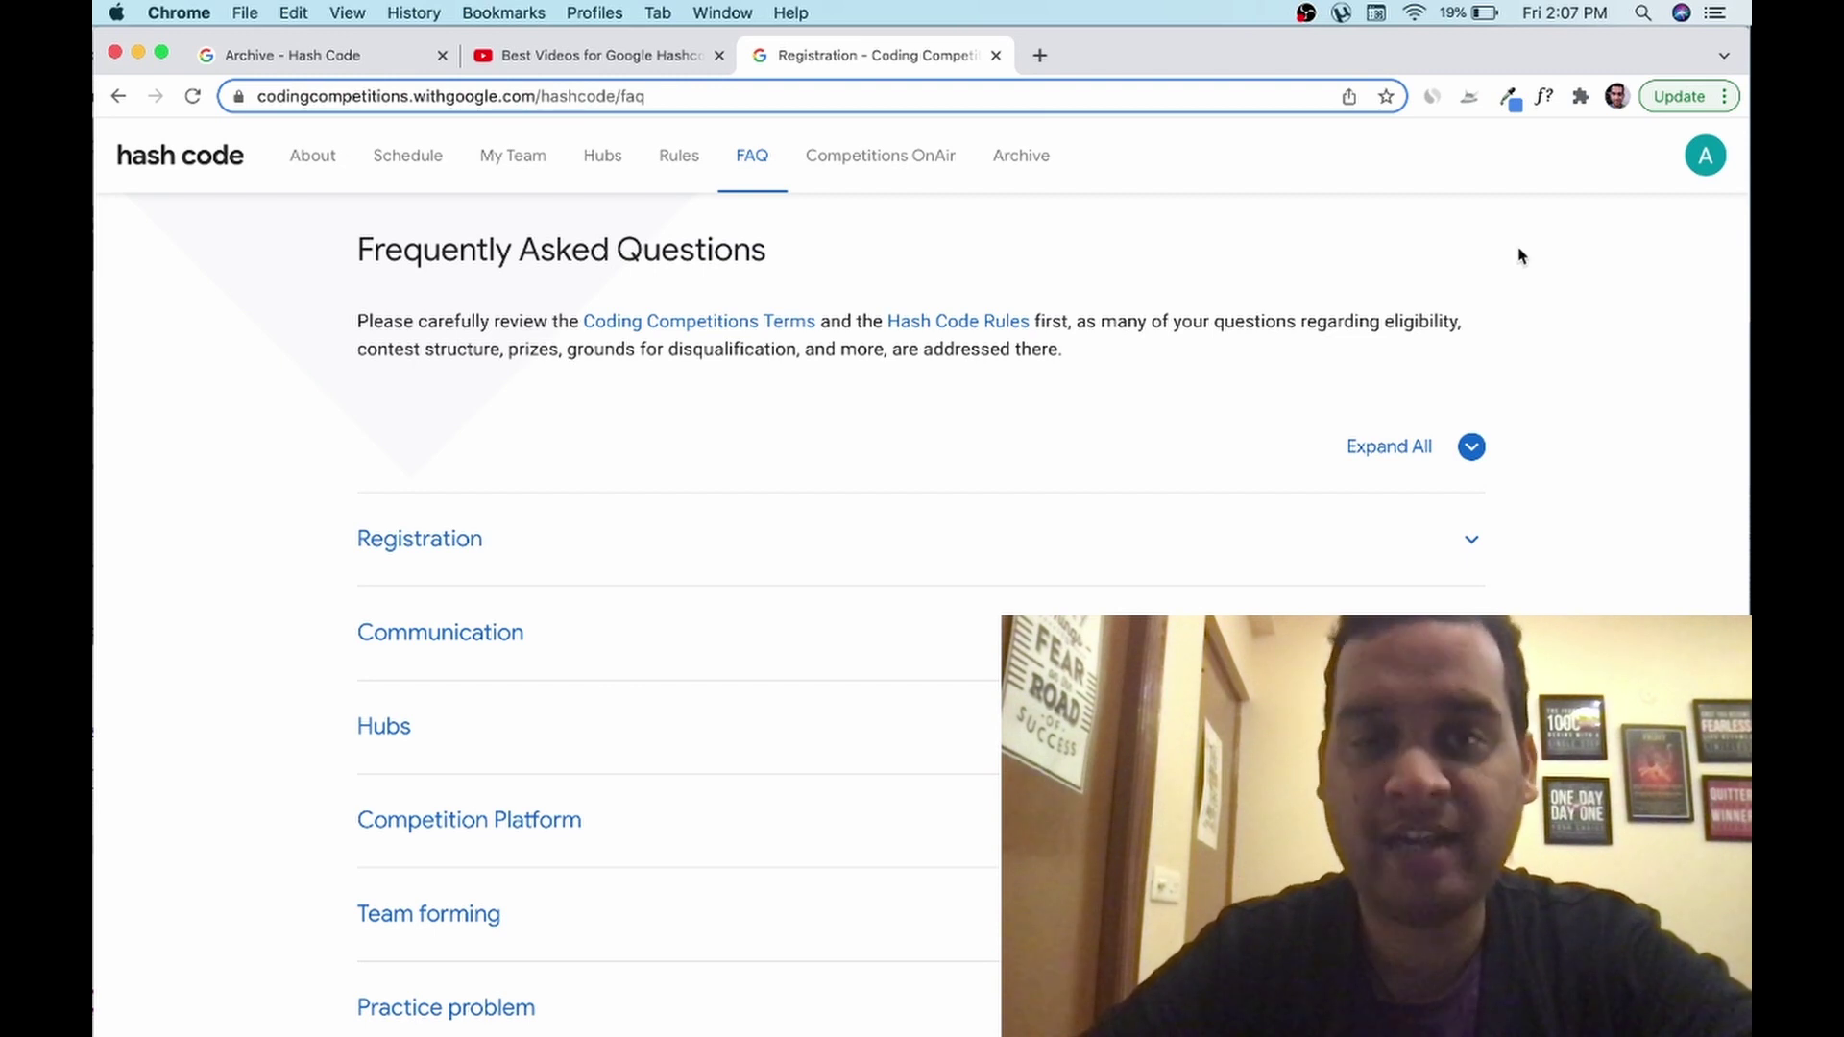
# Check the signed-in account, return to the Hash Code page via Coding Competitions, and sign in
pyautogui.click(1700, 170)
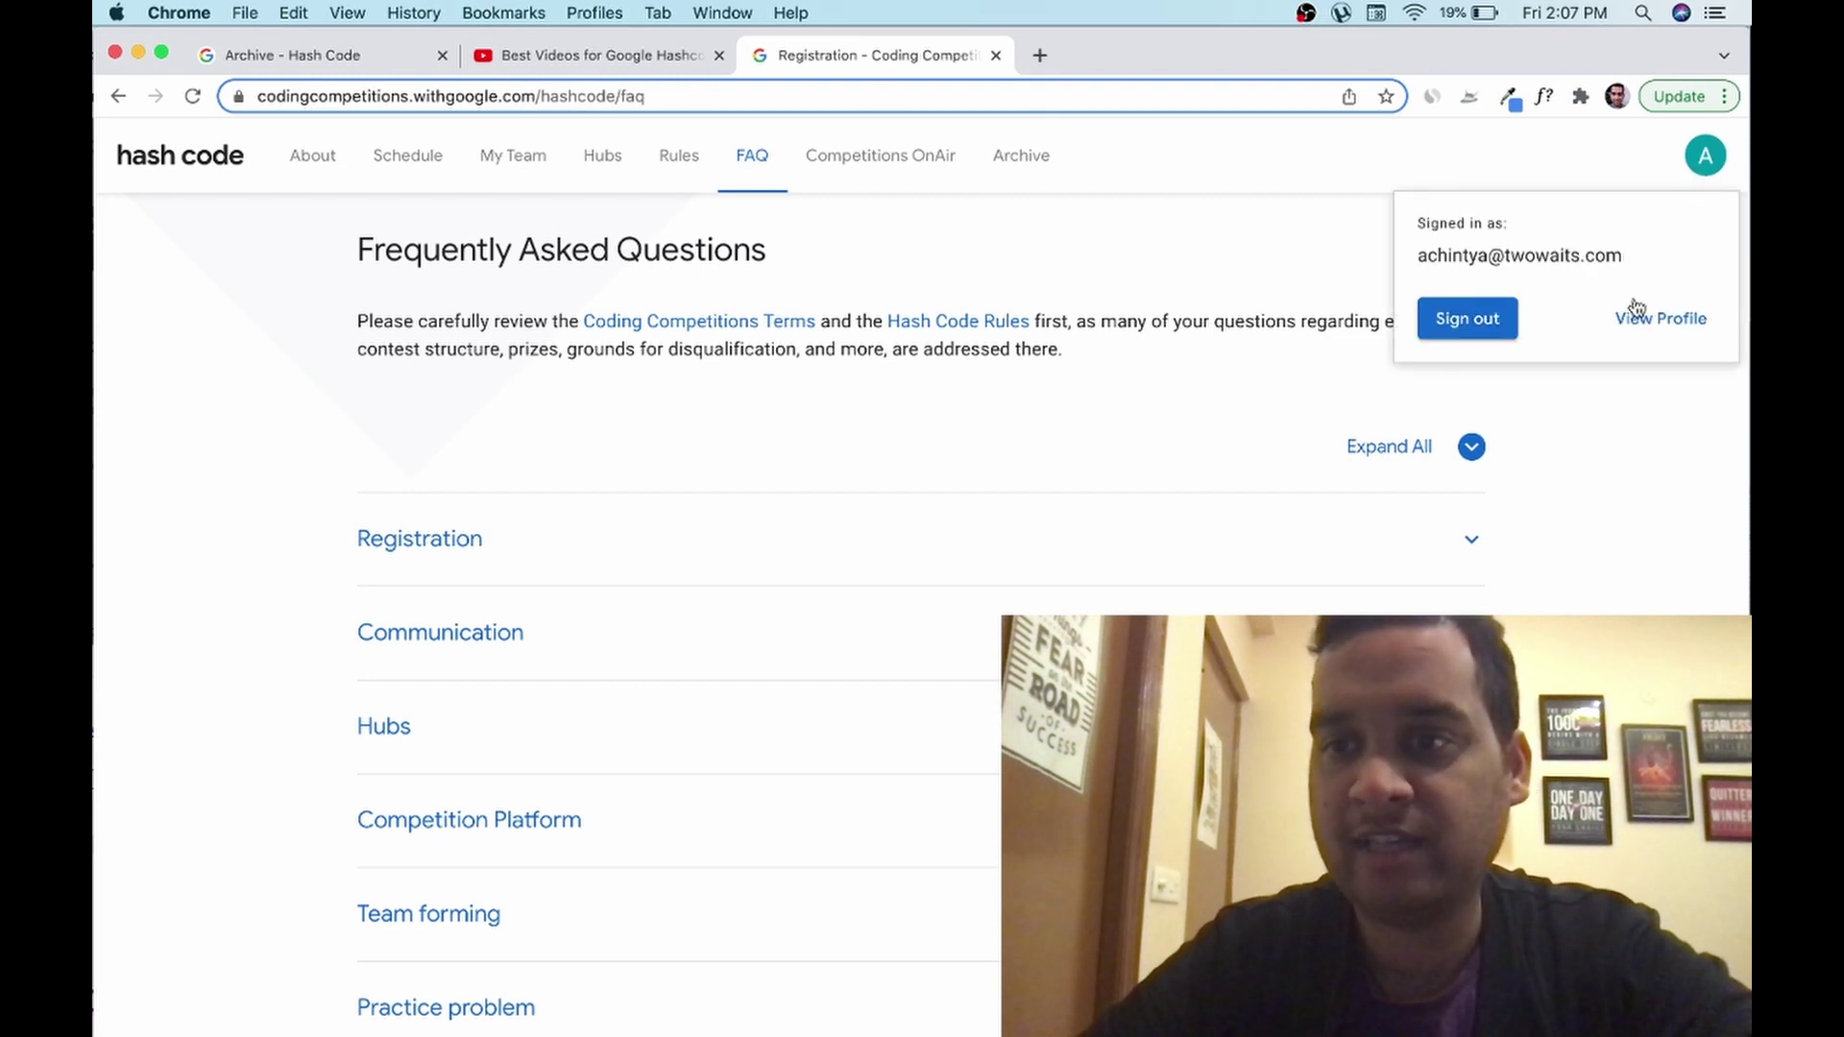
pyautogui.click(1661, 326)
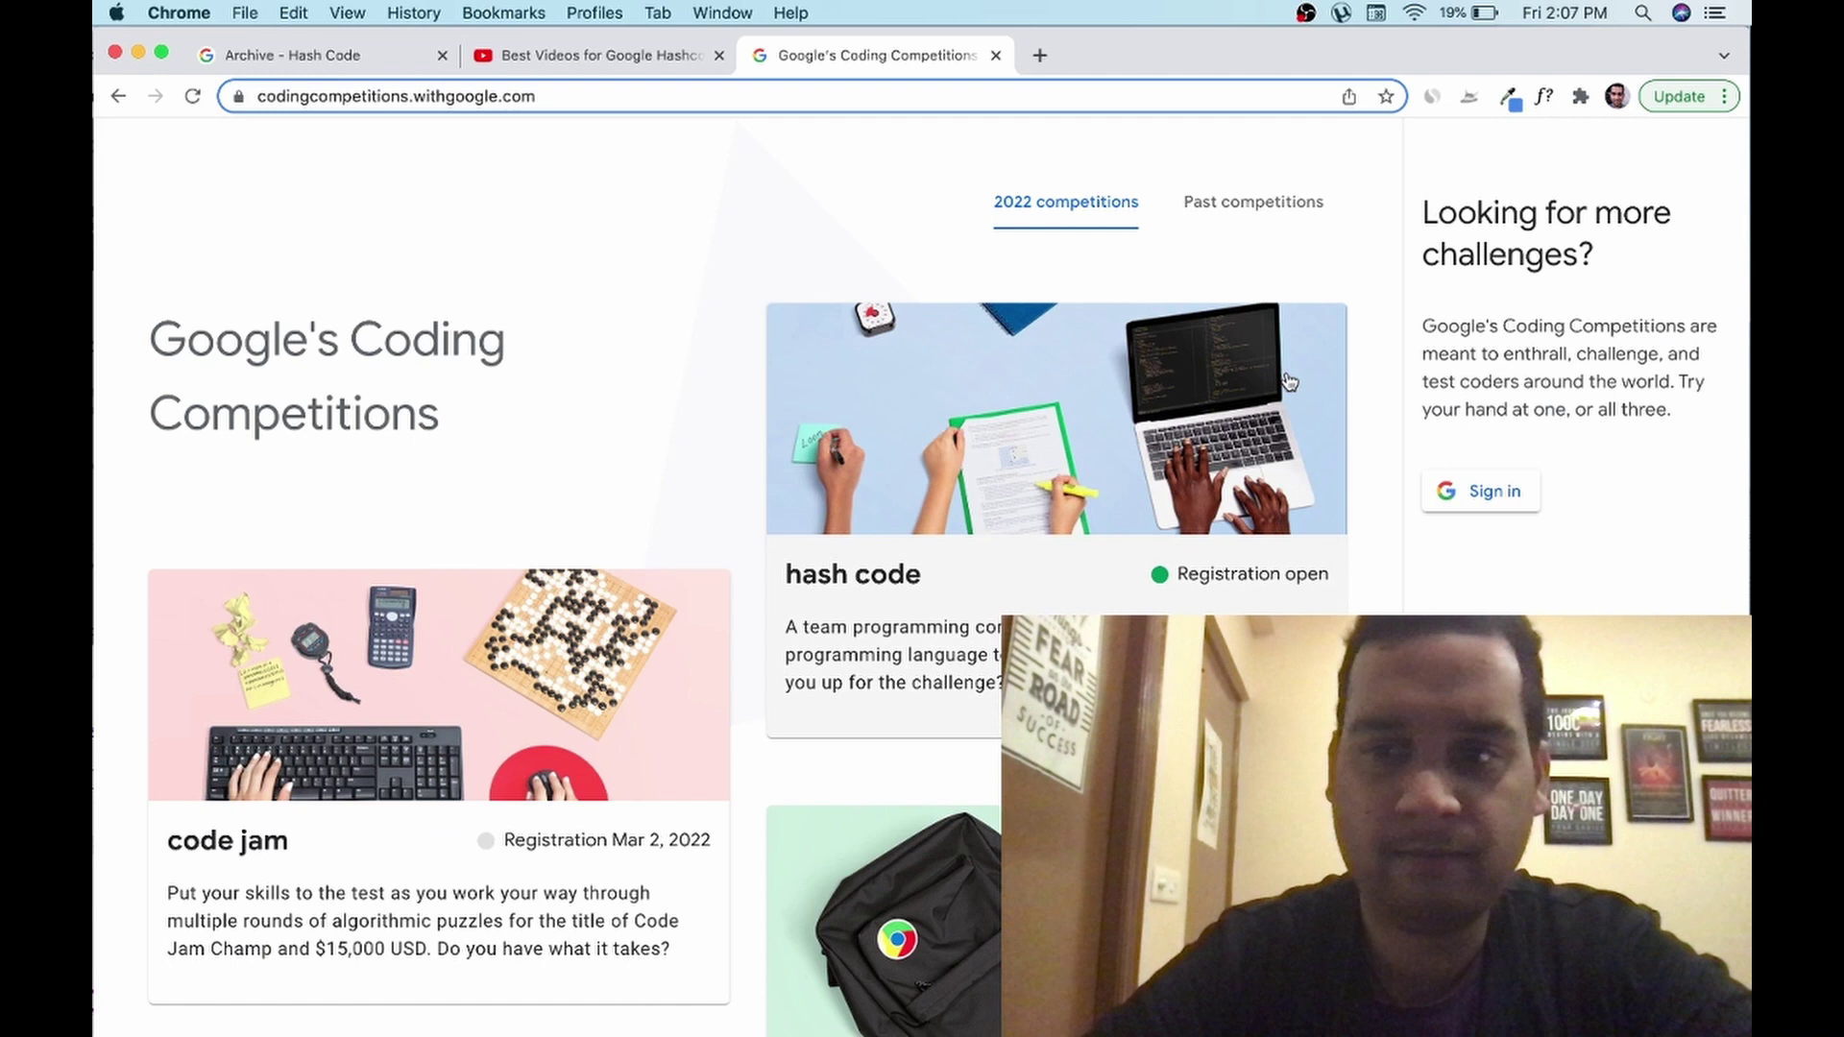
pyautogui.click(1012, 501)
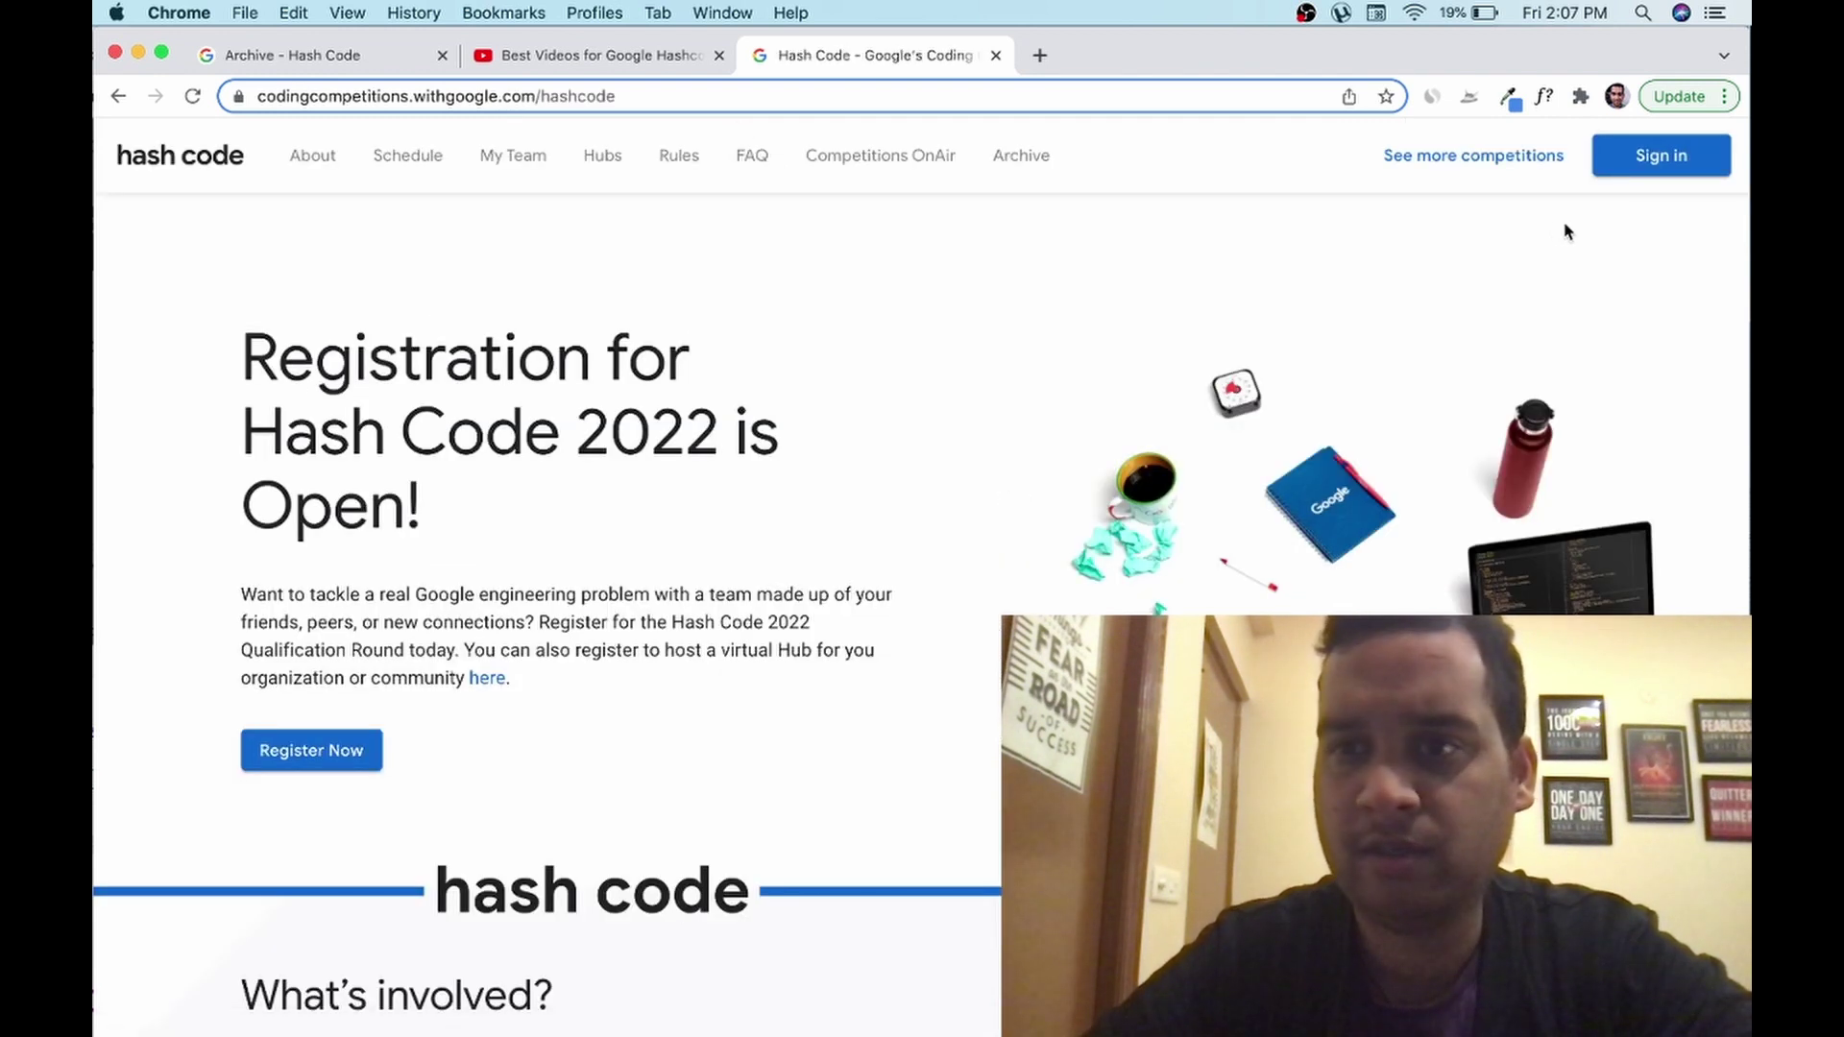
pyautogui.click(1682, 161)
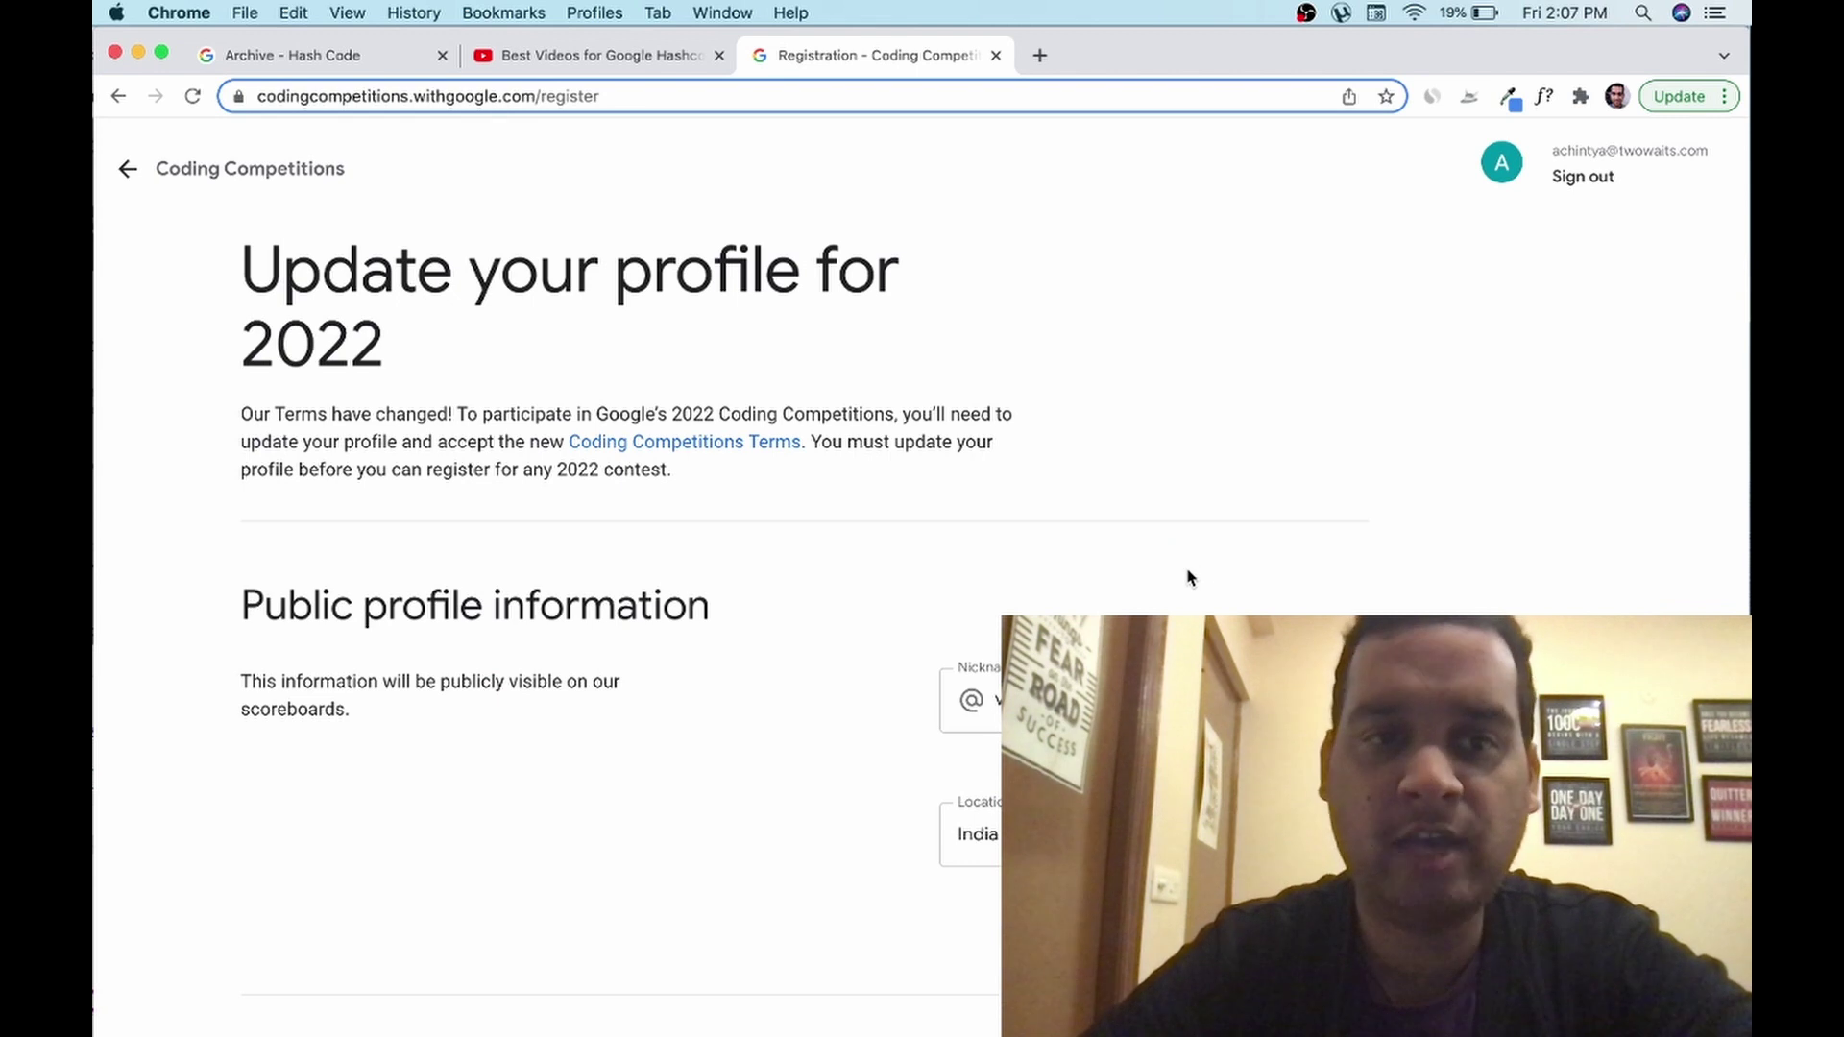
pyautogui.scroll(-4, 902, 555)
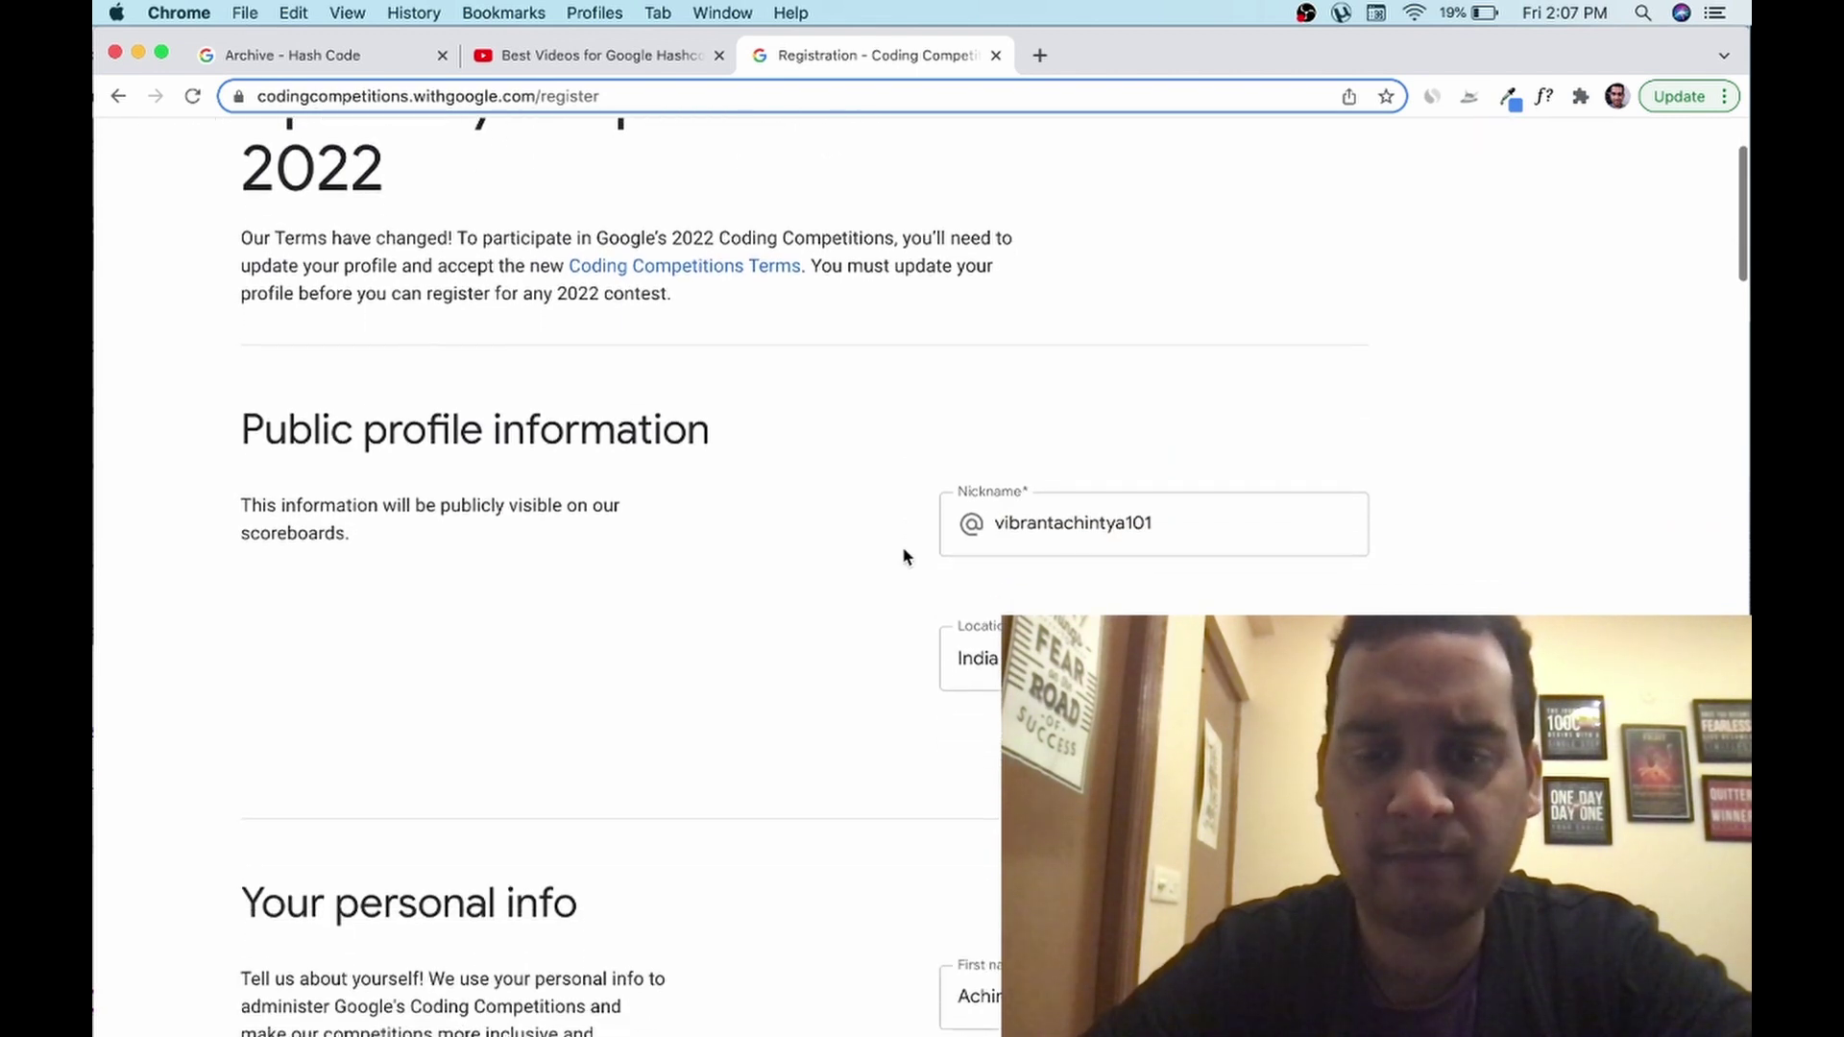
pyautogui.click(1055, 533)
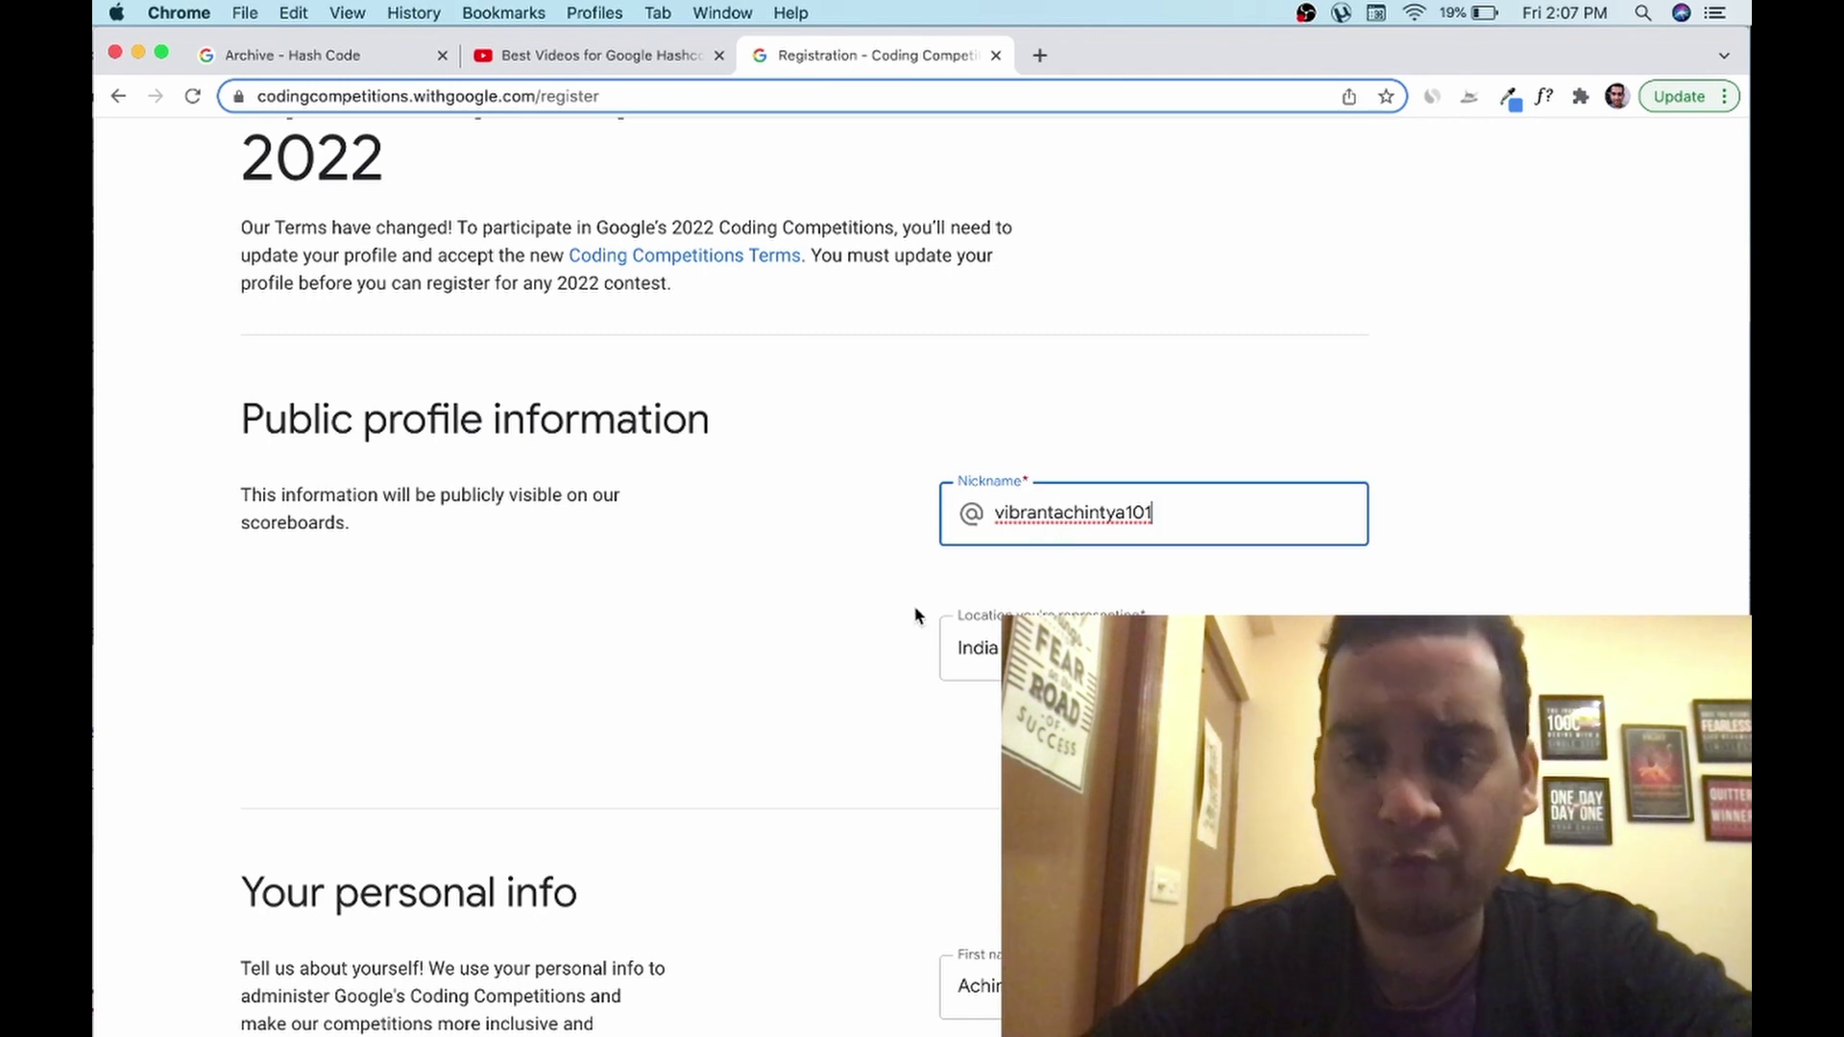
pyautogui.scroll(-14, 915, 615)
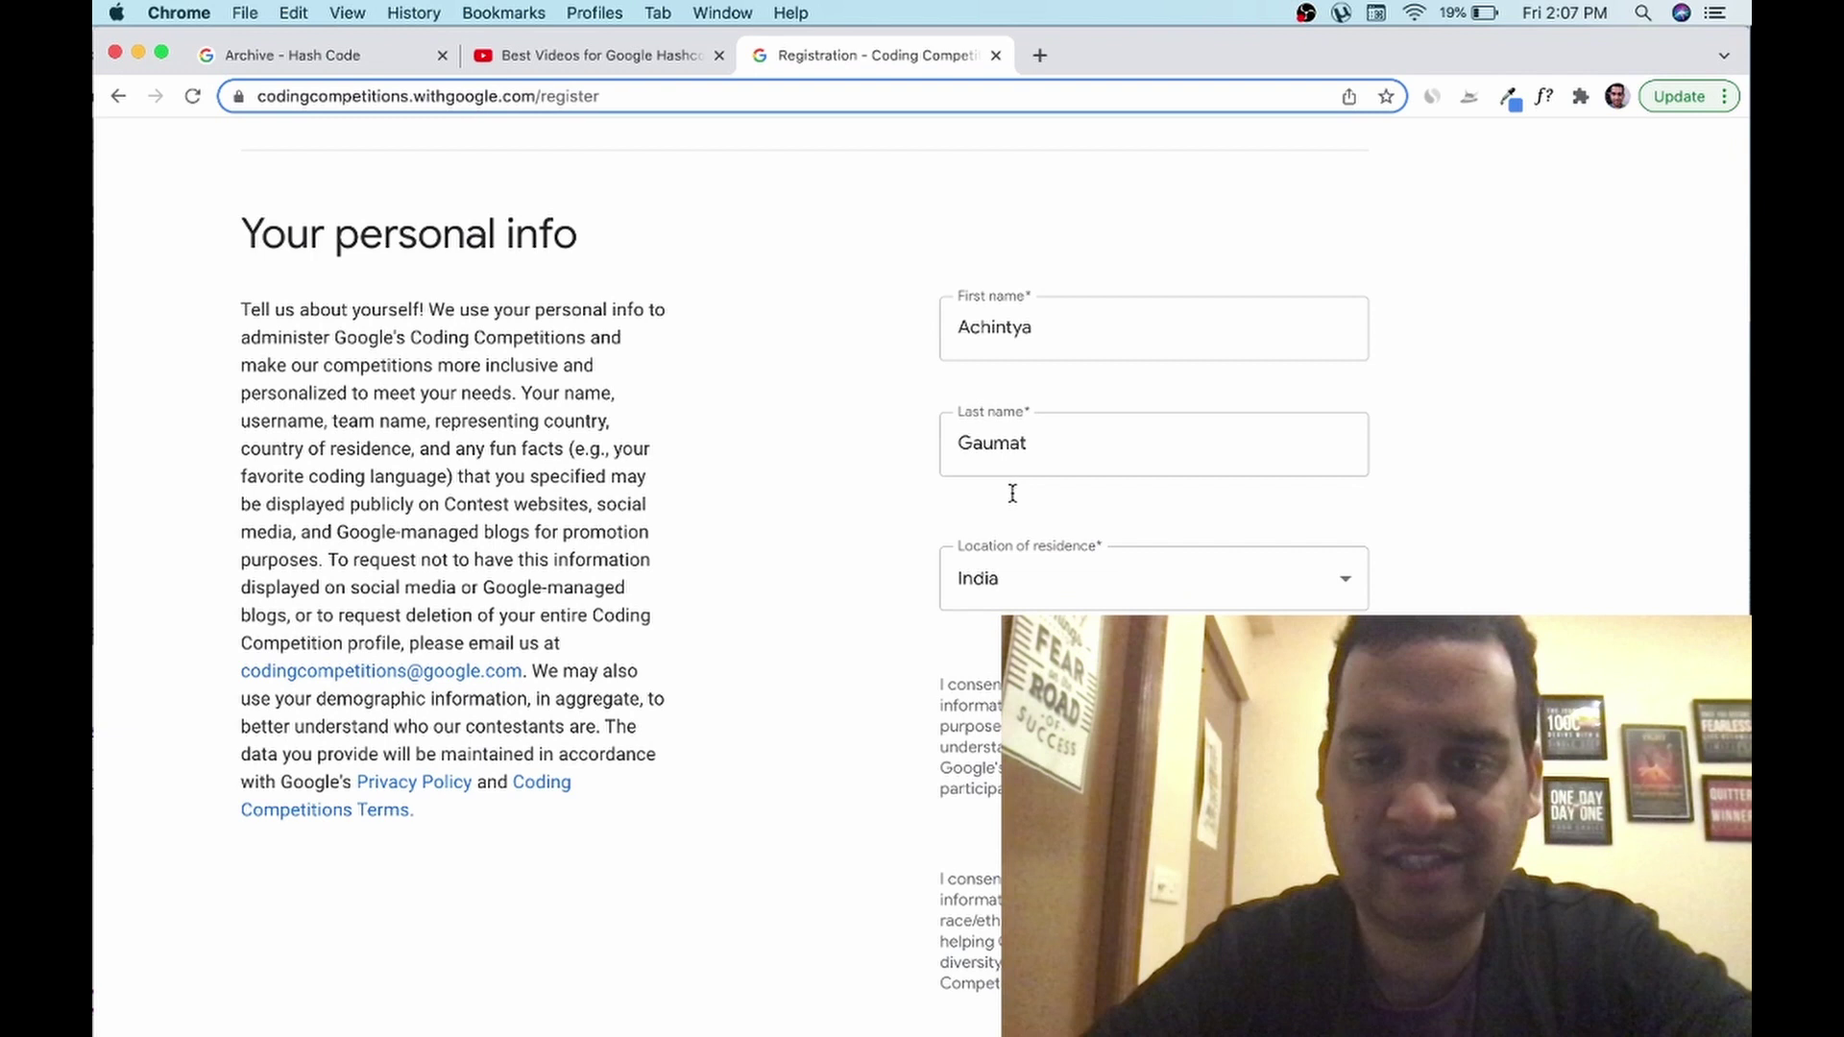
pyautogui.scroll(-3, 1015, 592)
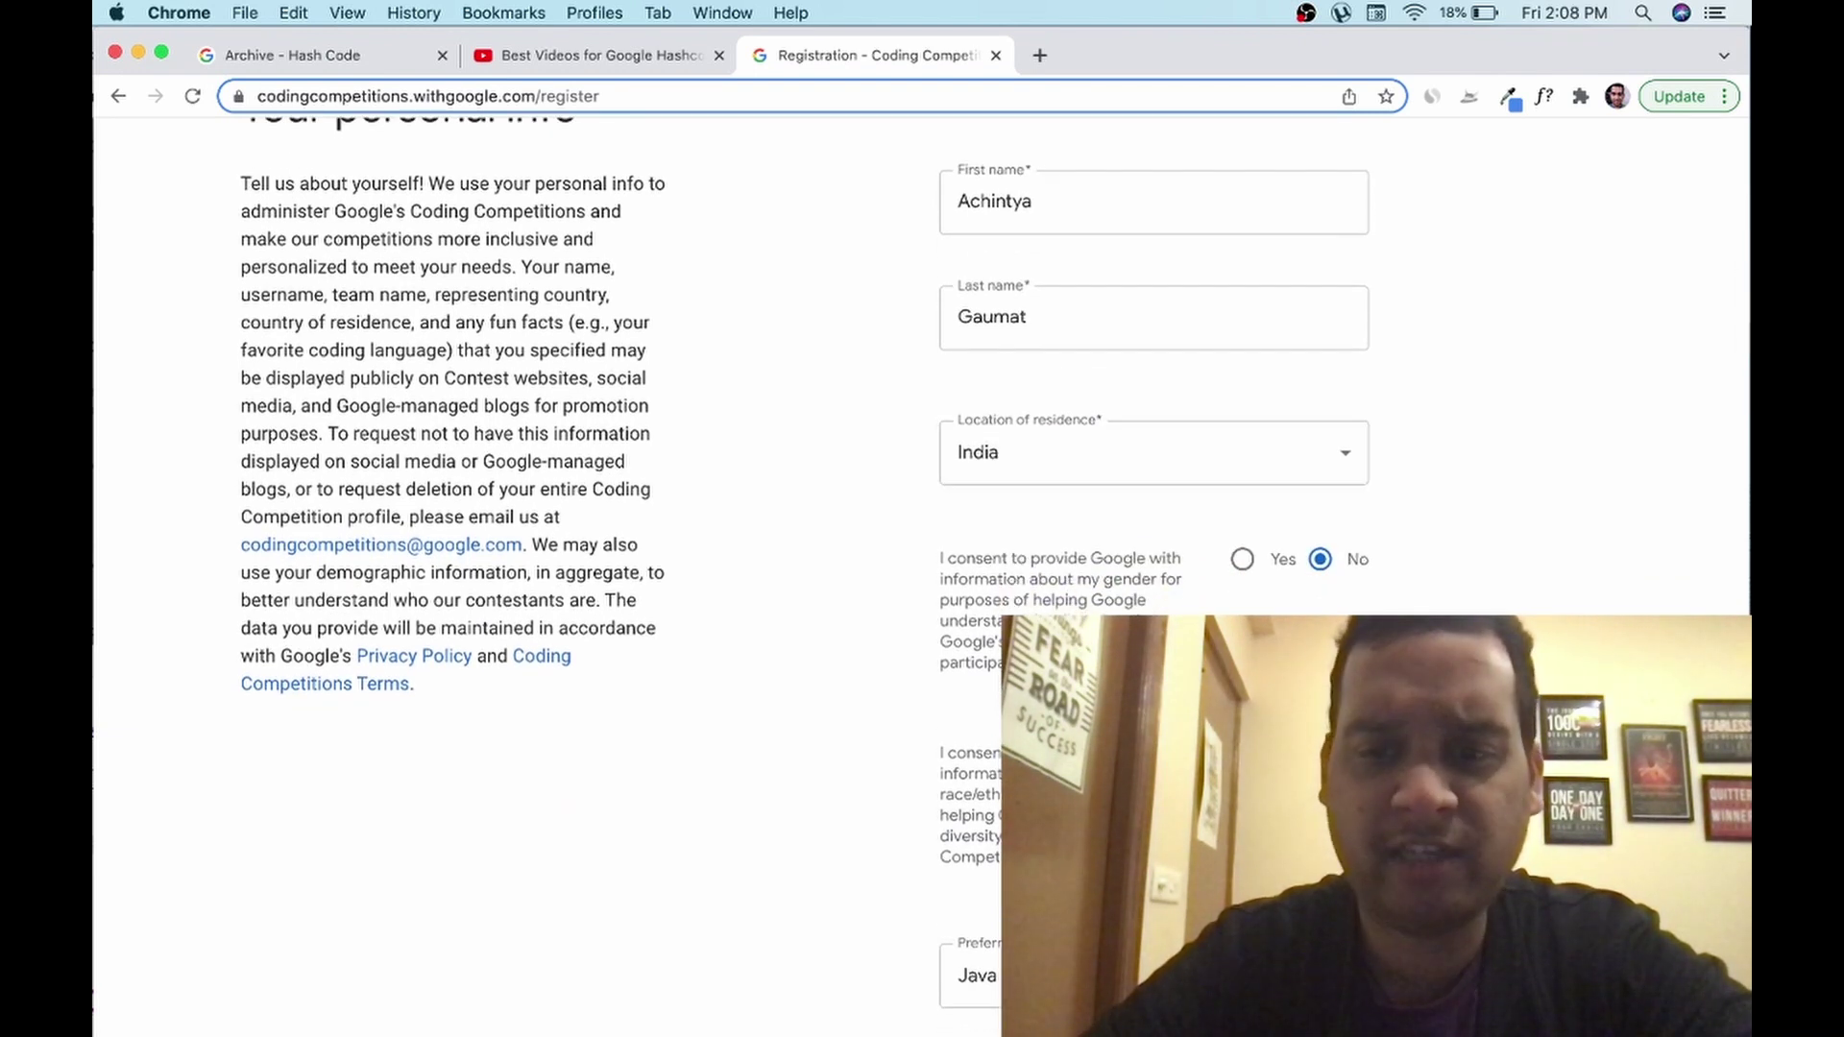
pyautogui.scroll(-2, 994, 561)
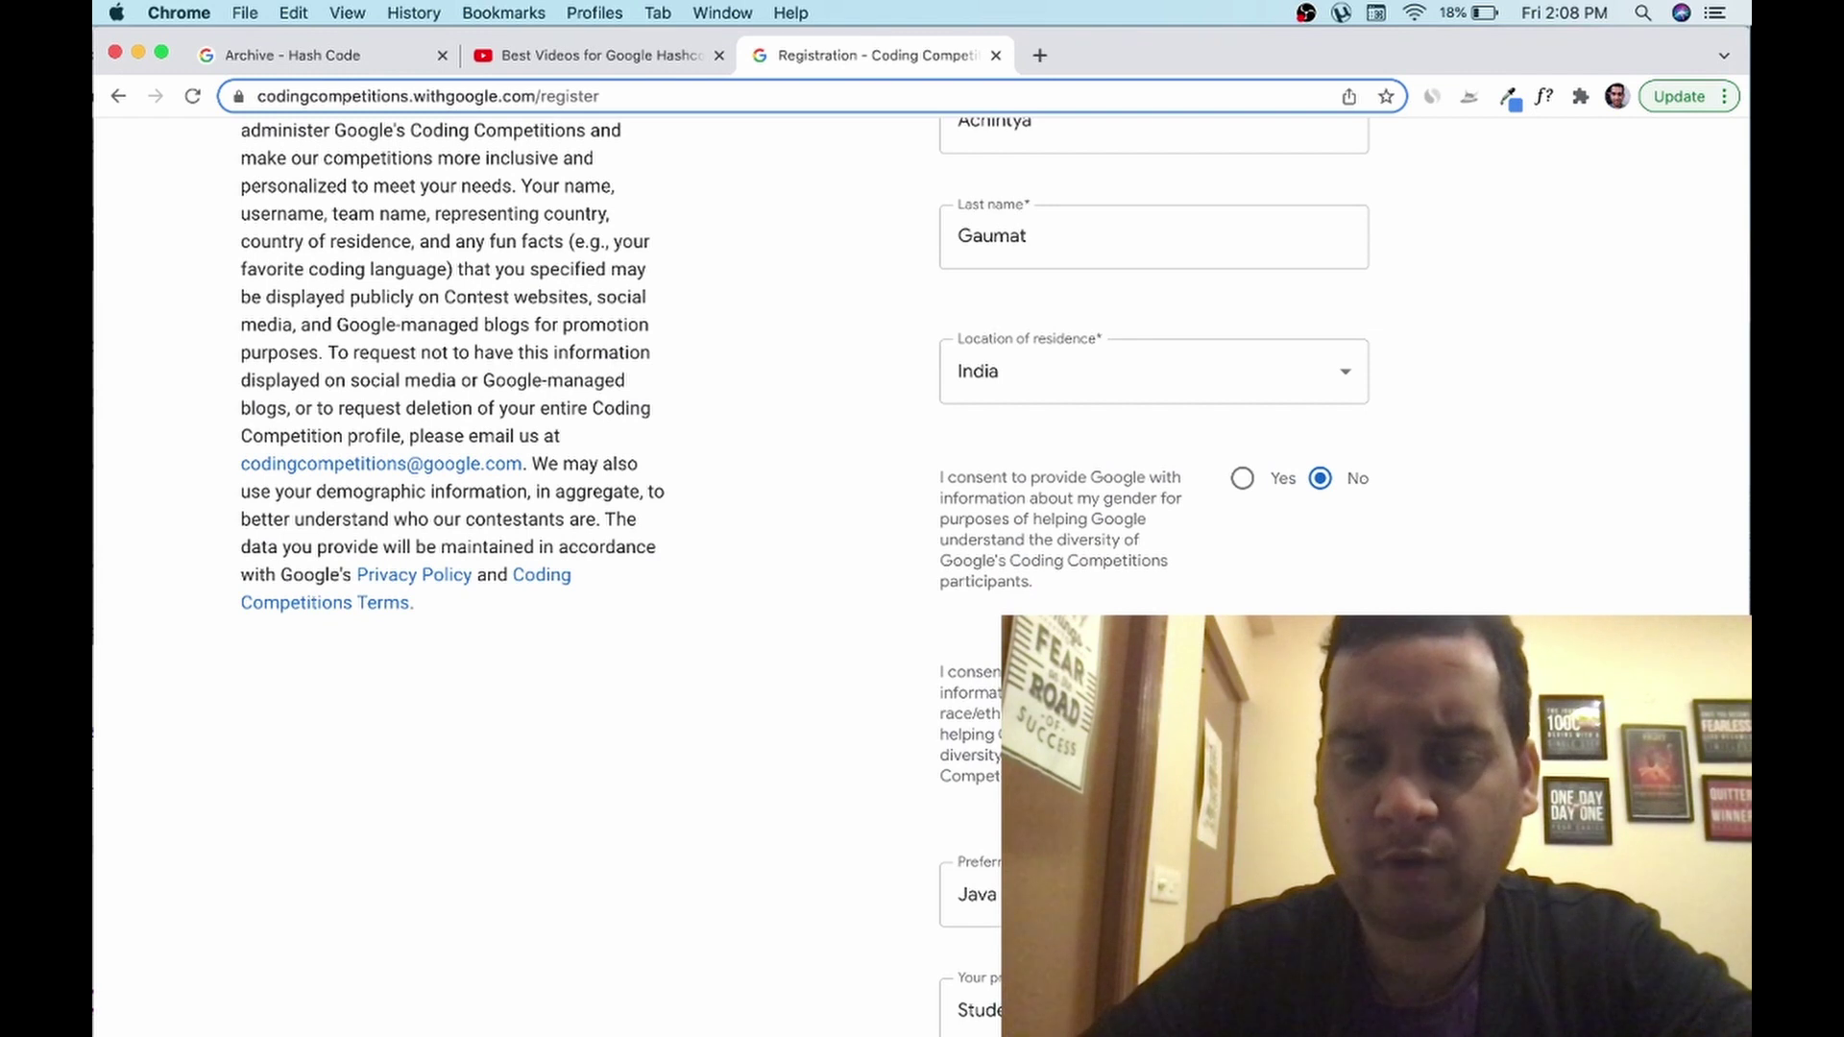
pyautogui.scroll(-7, 1032, 568)
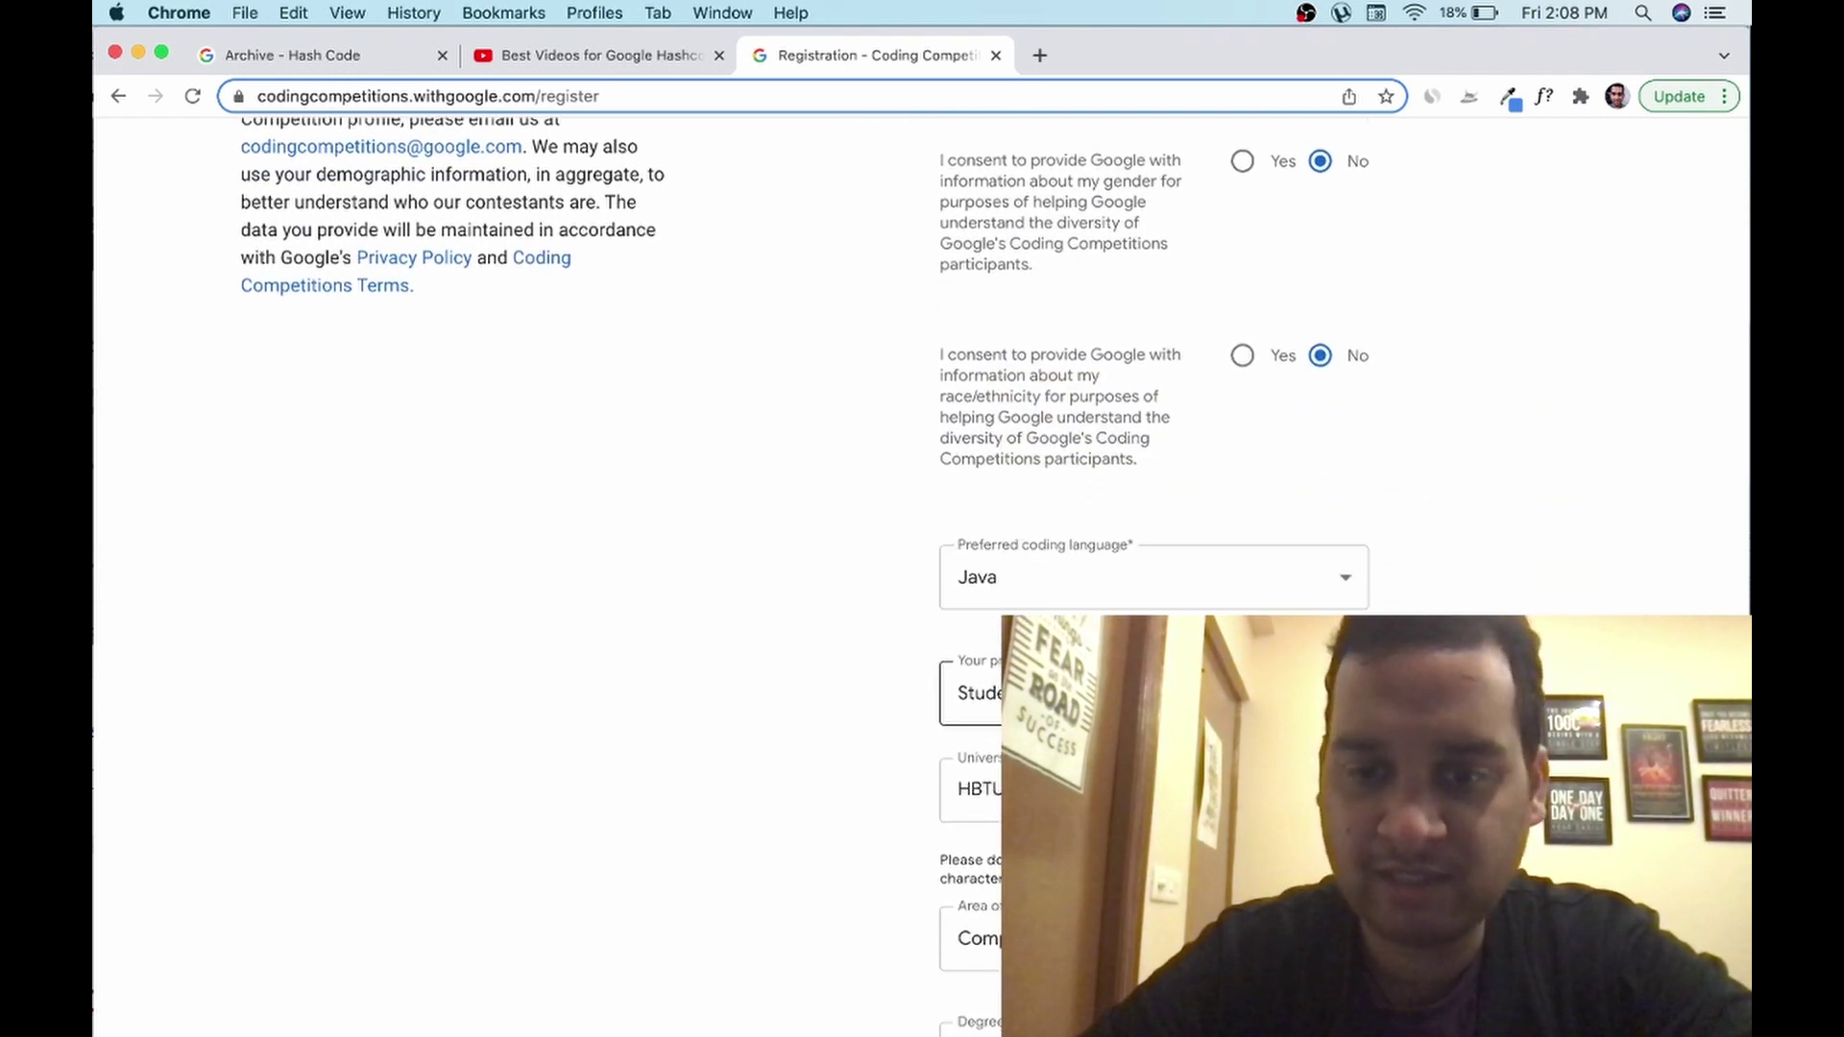
pyautogui.click(972, 693)
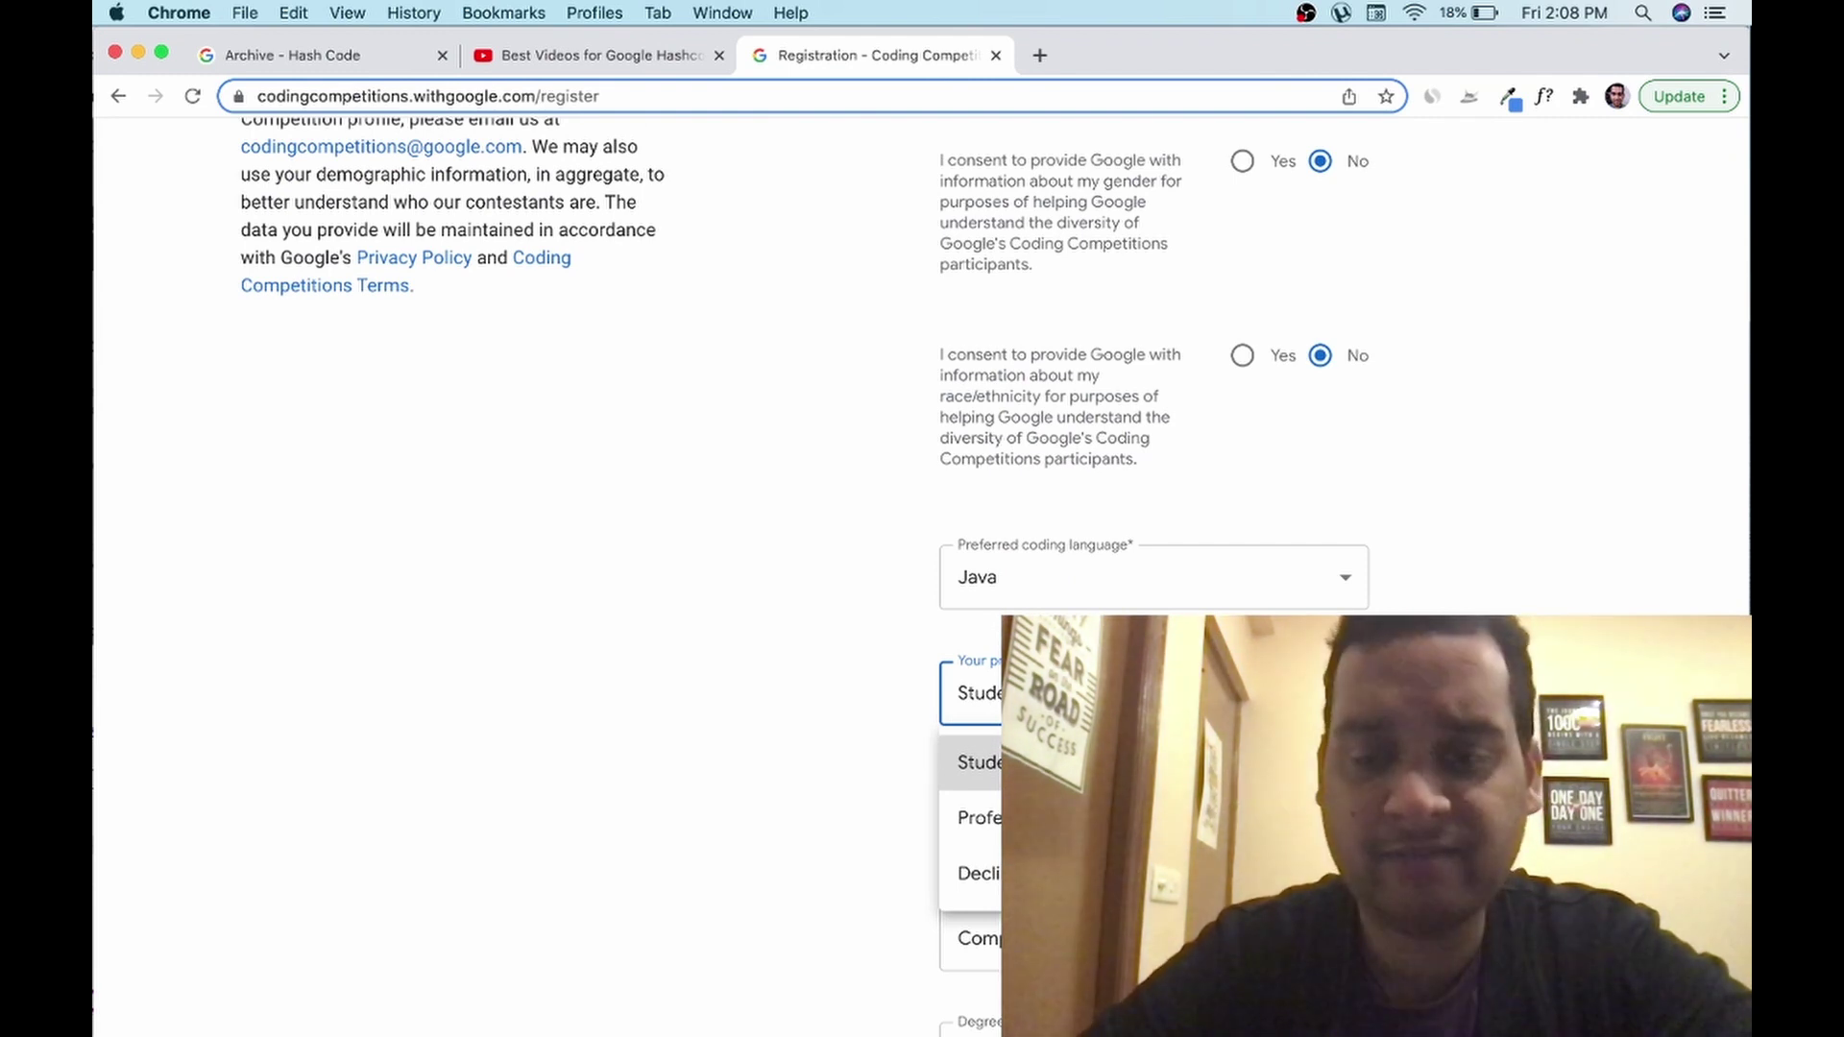
pyautogui.scroll(-5, 814, 683)
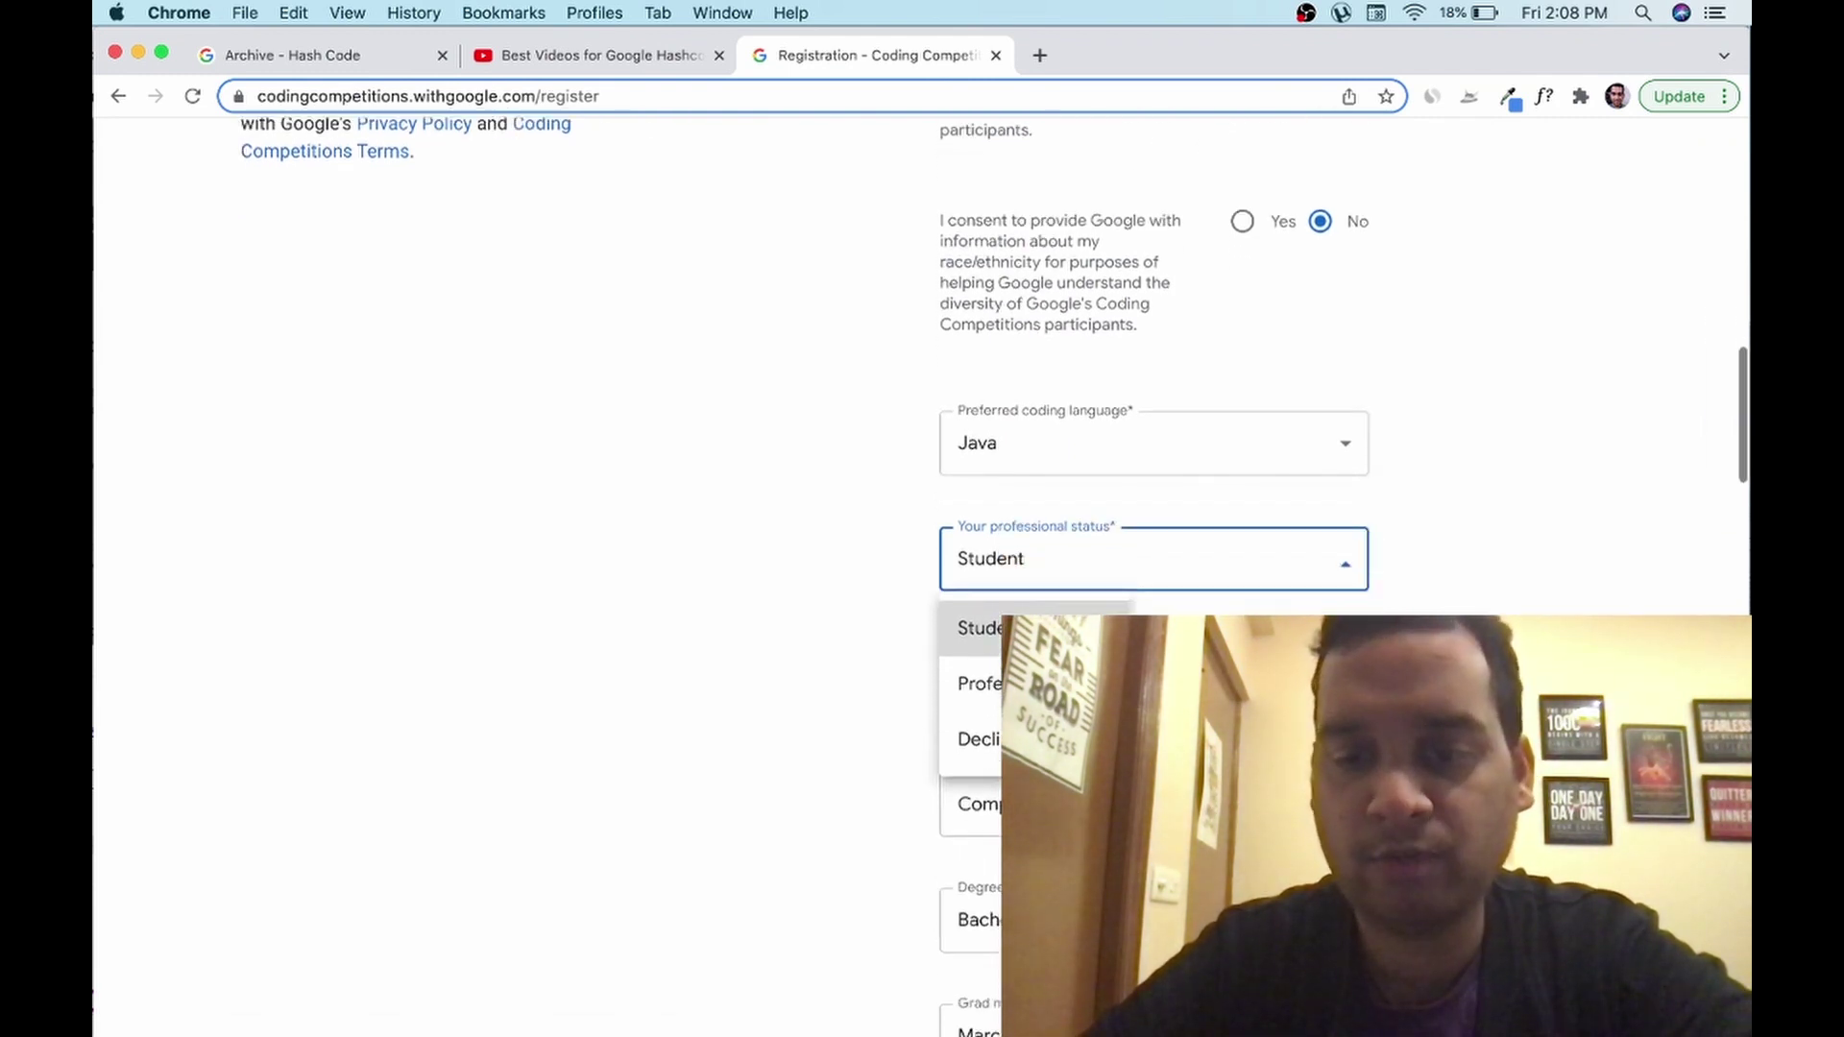
pyautogui.click(815, 682)
pyautogui.press('Tab')
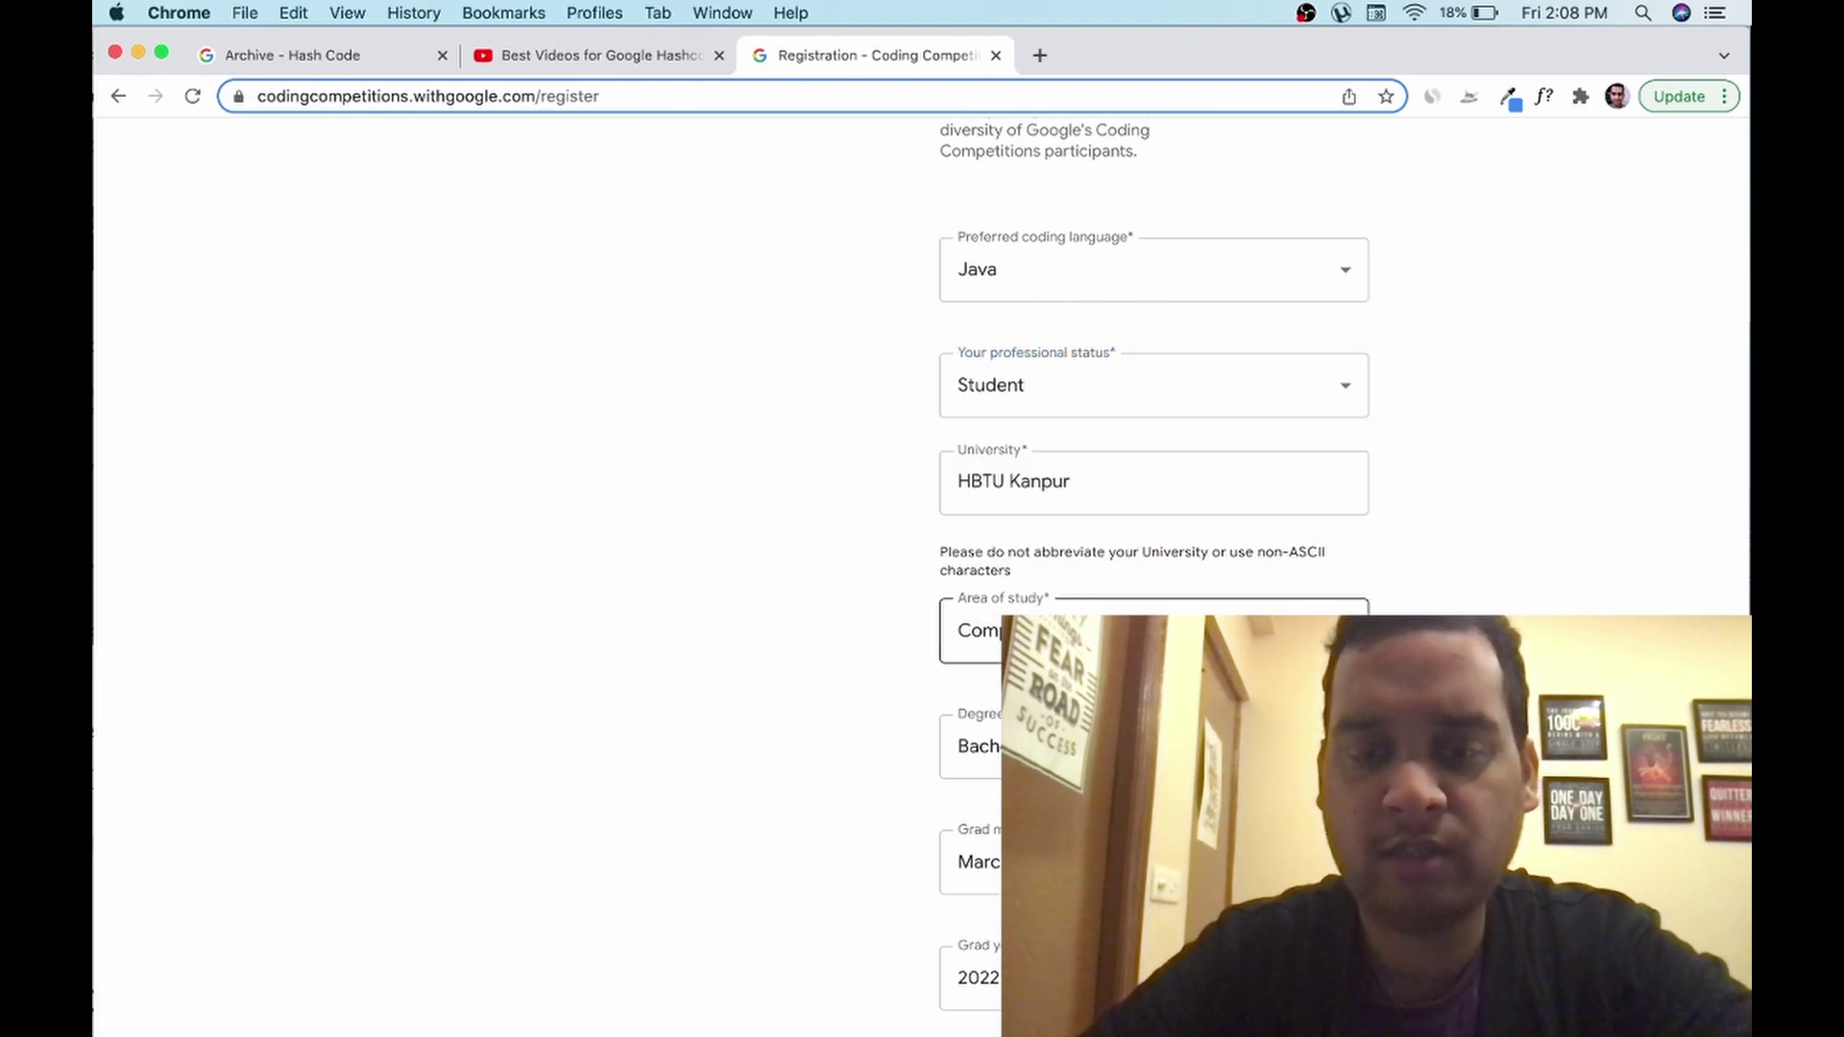
pyautogui.scroll(-4, 805, 580)
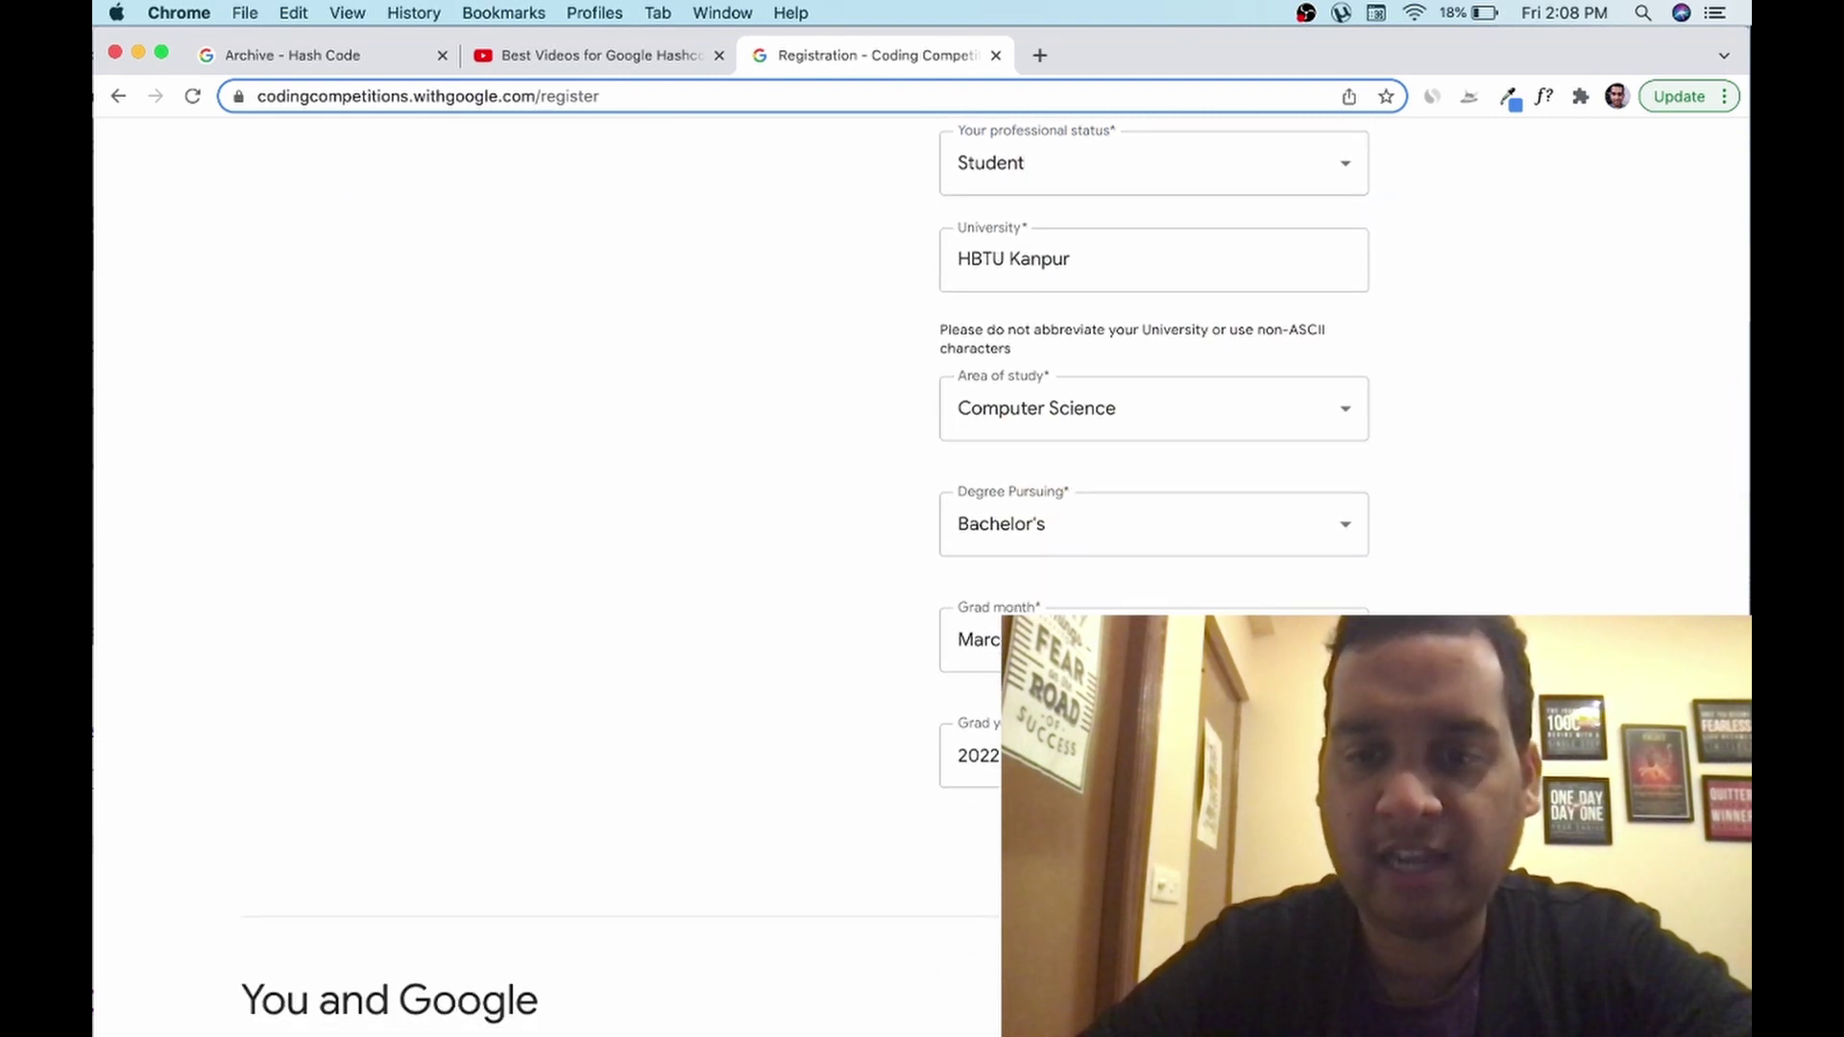
pyautogui.scroll(-8, 805, 580)
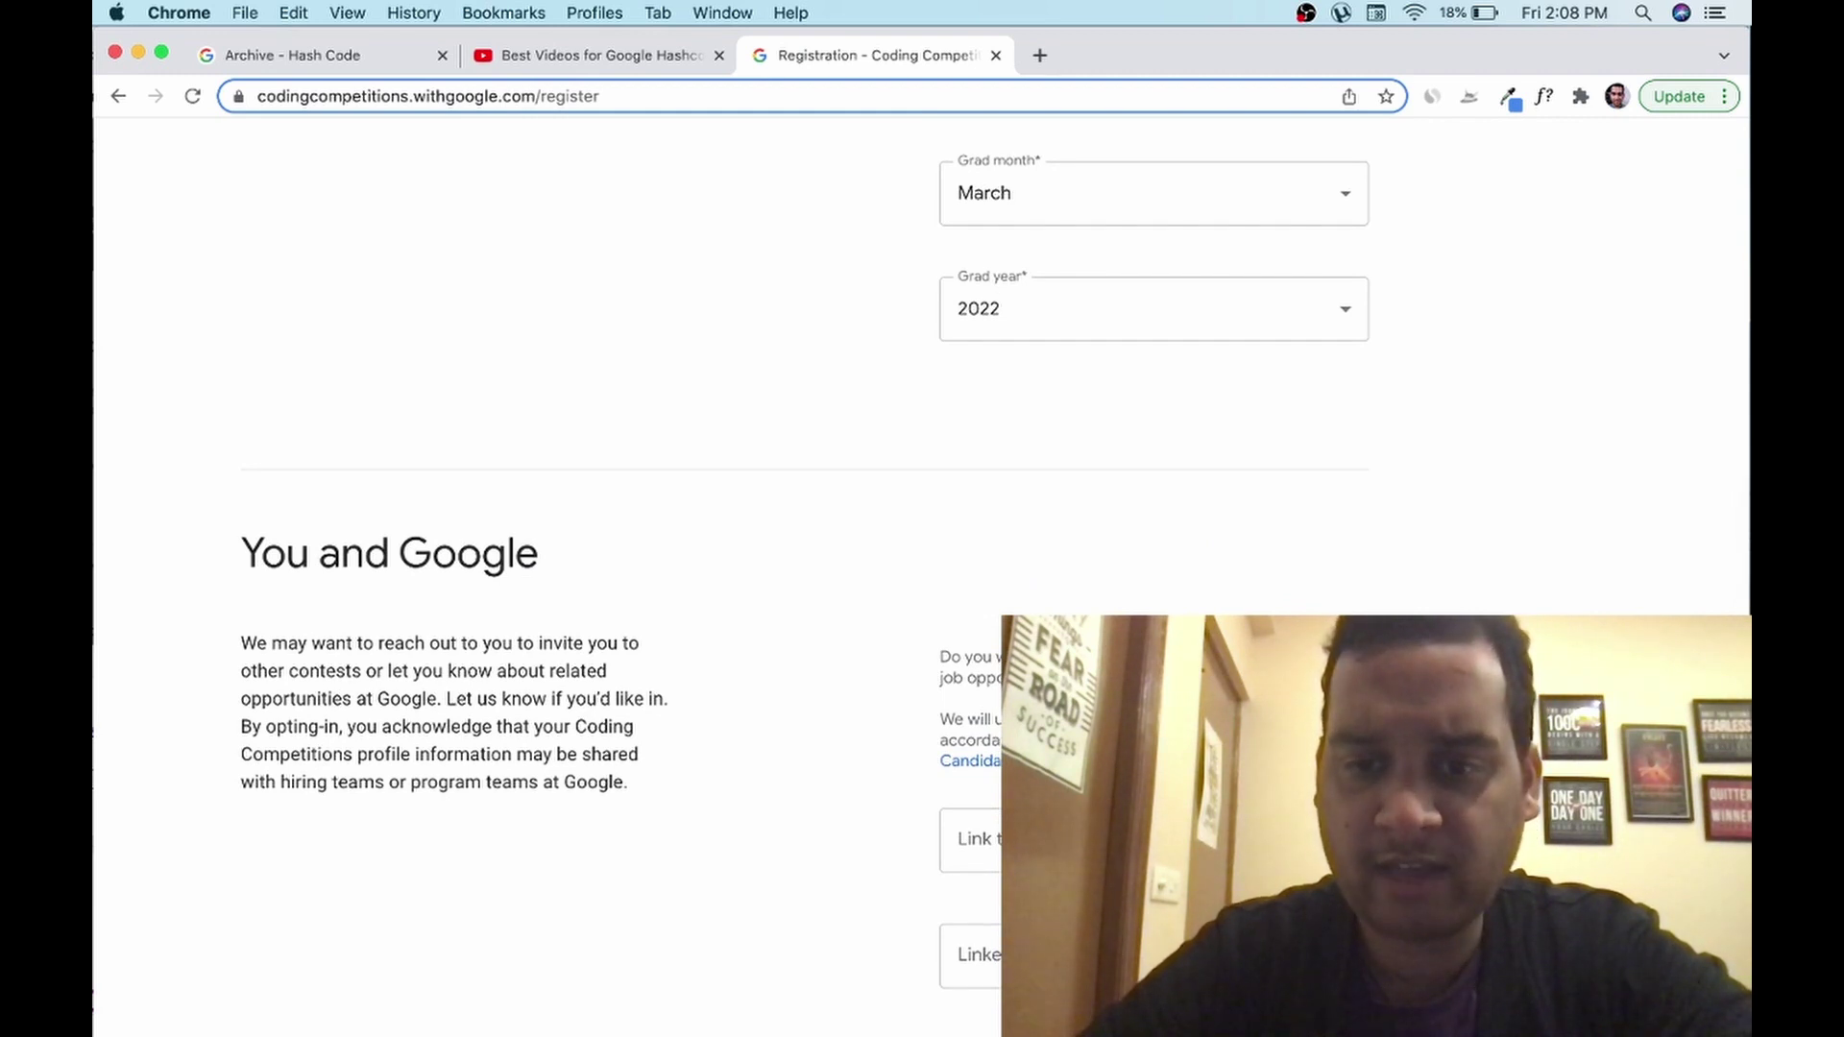
pyautogui.moveTo(940, 677); pyautogui.dragTo(1104, 678)
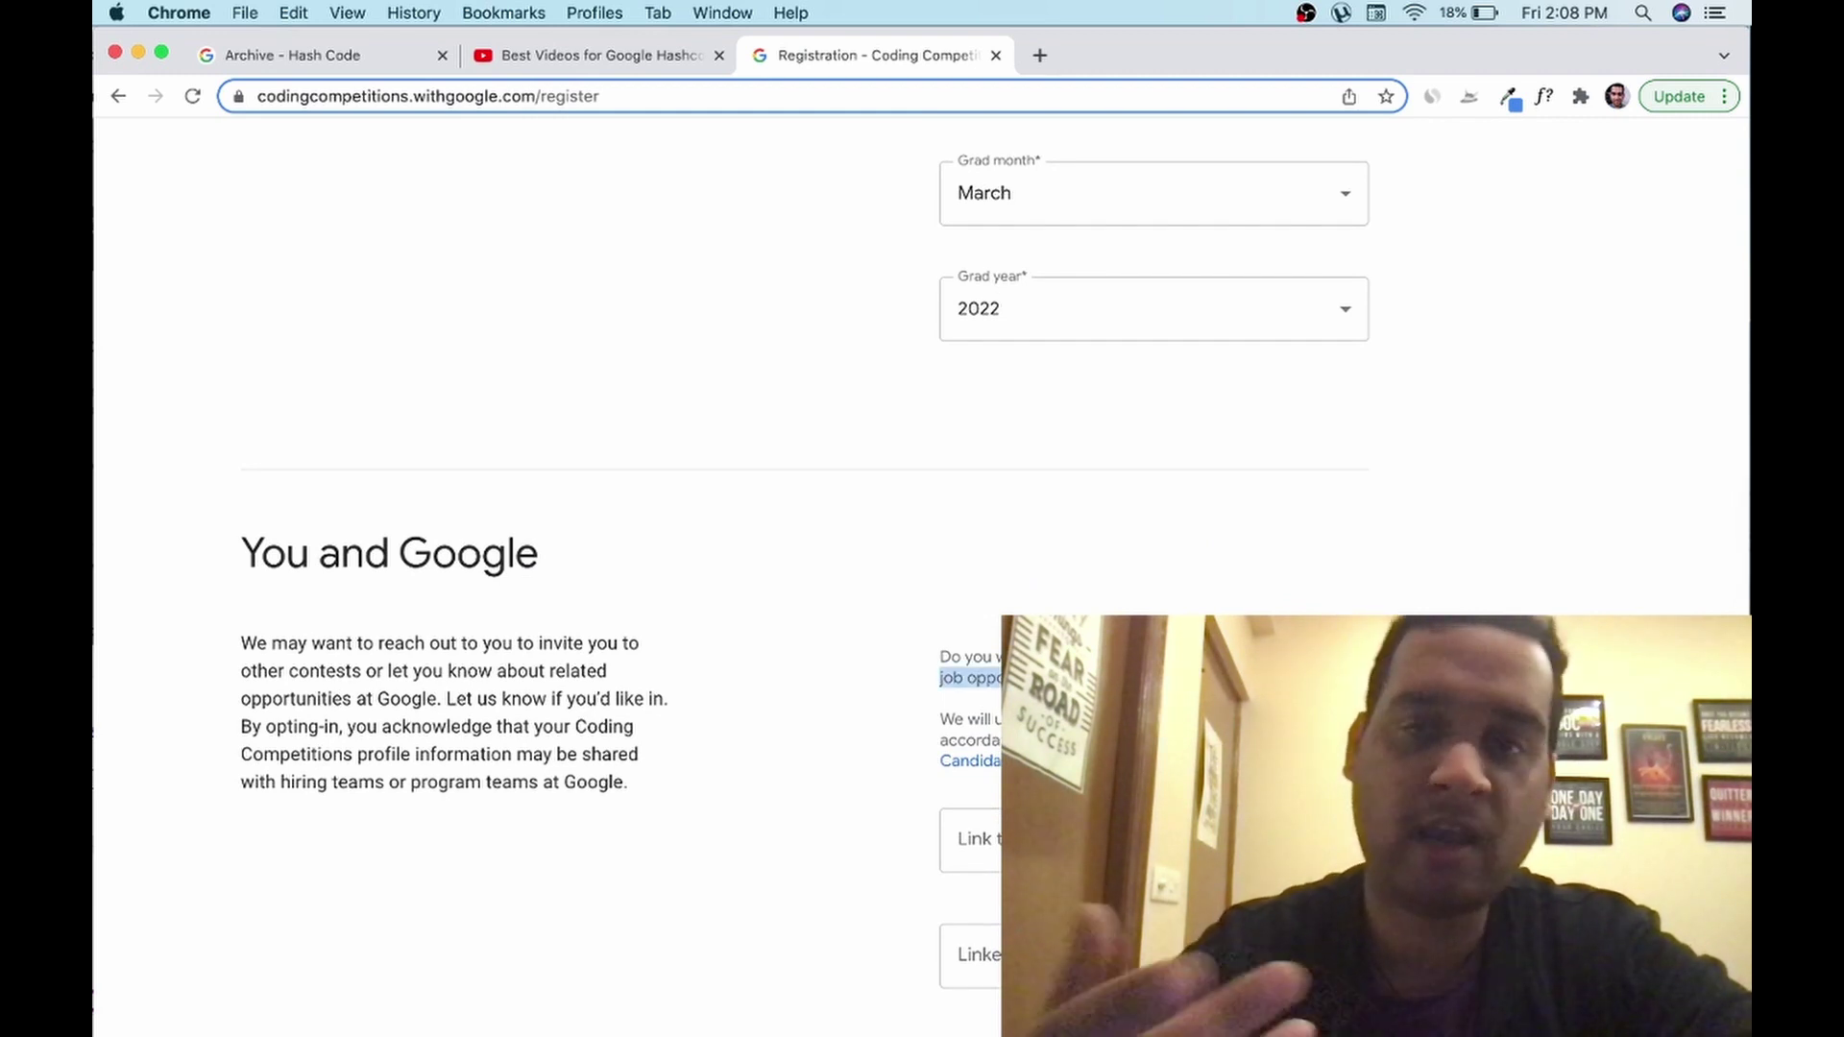
pyautogui.scroll(-5, 994, 559)
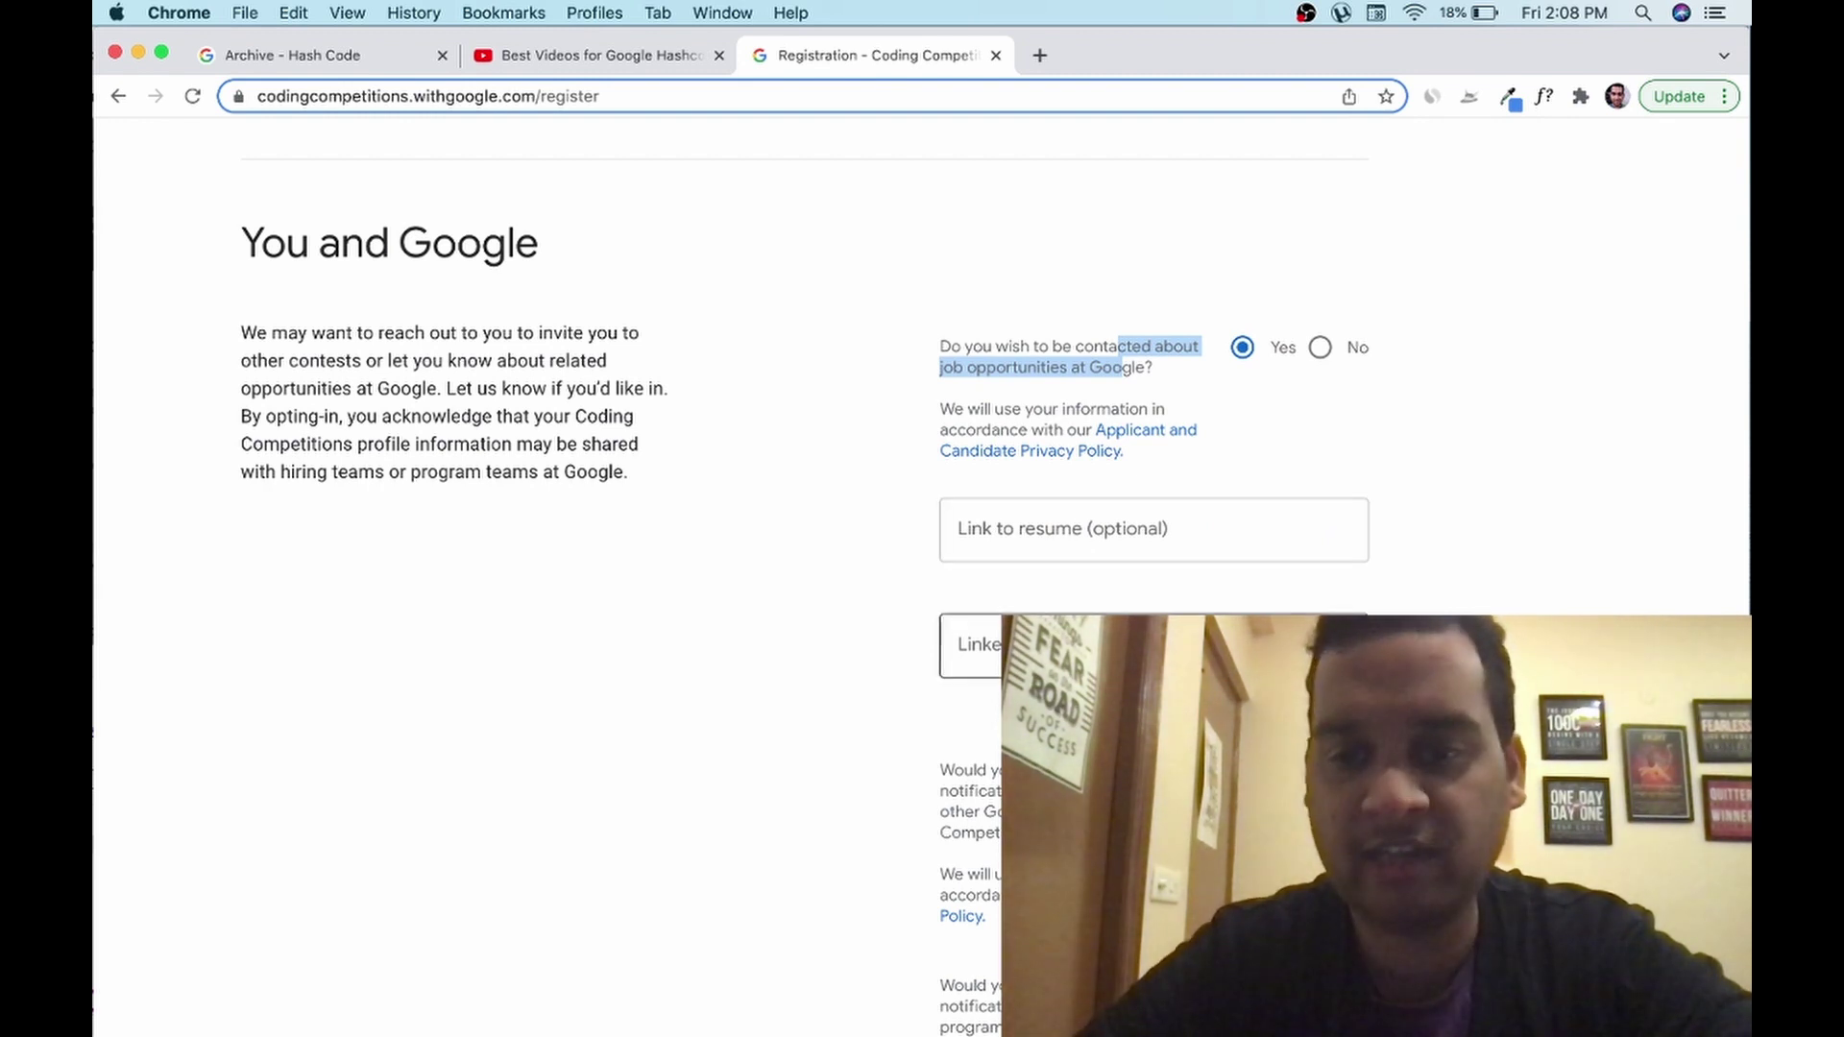
# Opt in to Google prizes and keep Men's/Unisex XL as the T-shirt size
pyautogui.scroll(-15, 1092, 331)
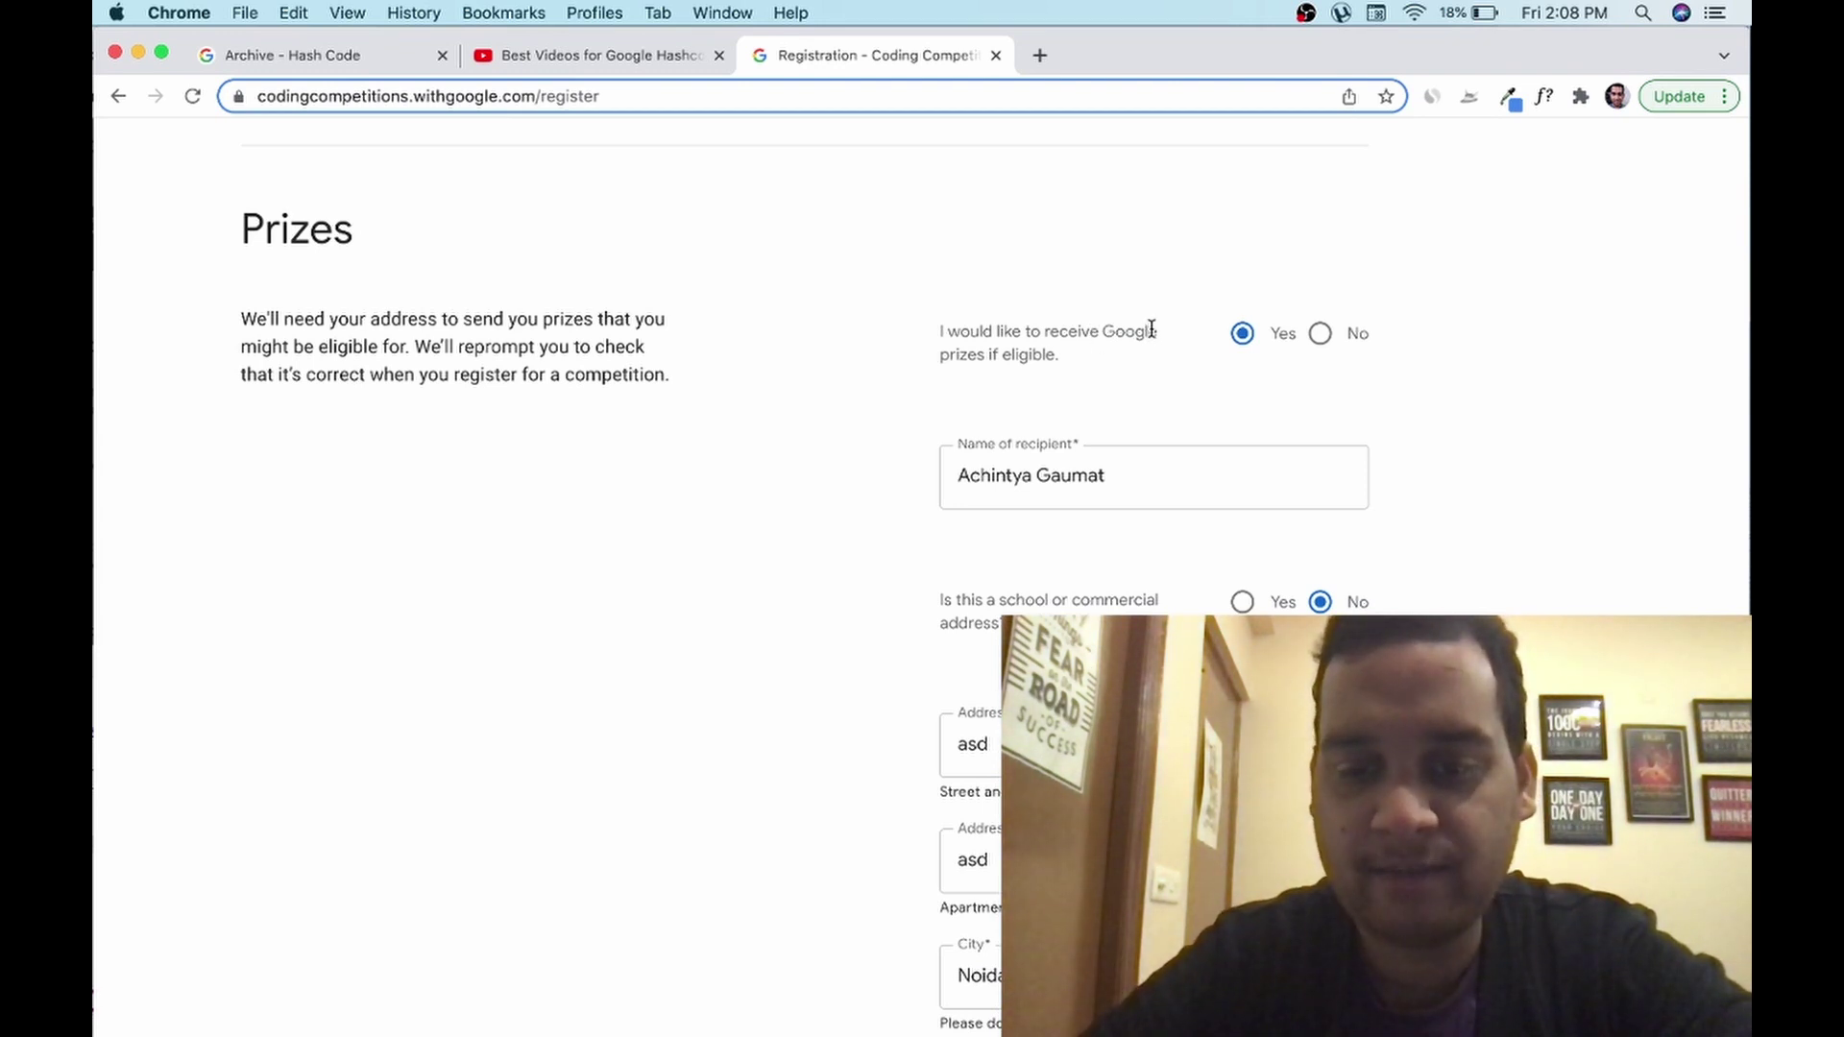
pyautogui.scroll(-1, 1151, 328)
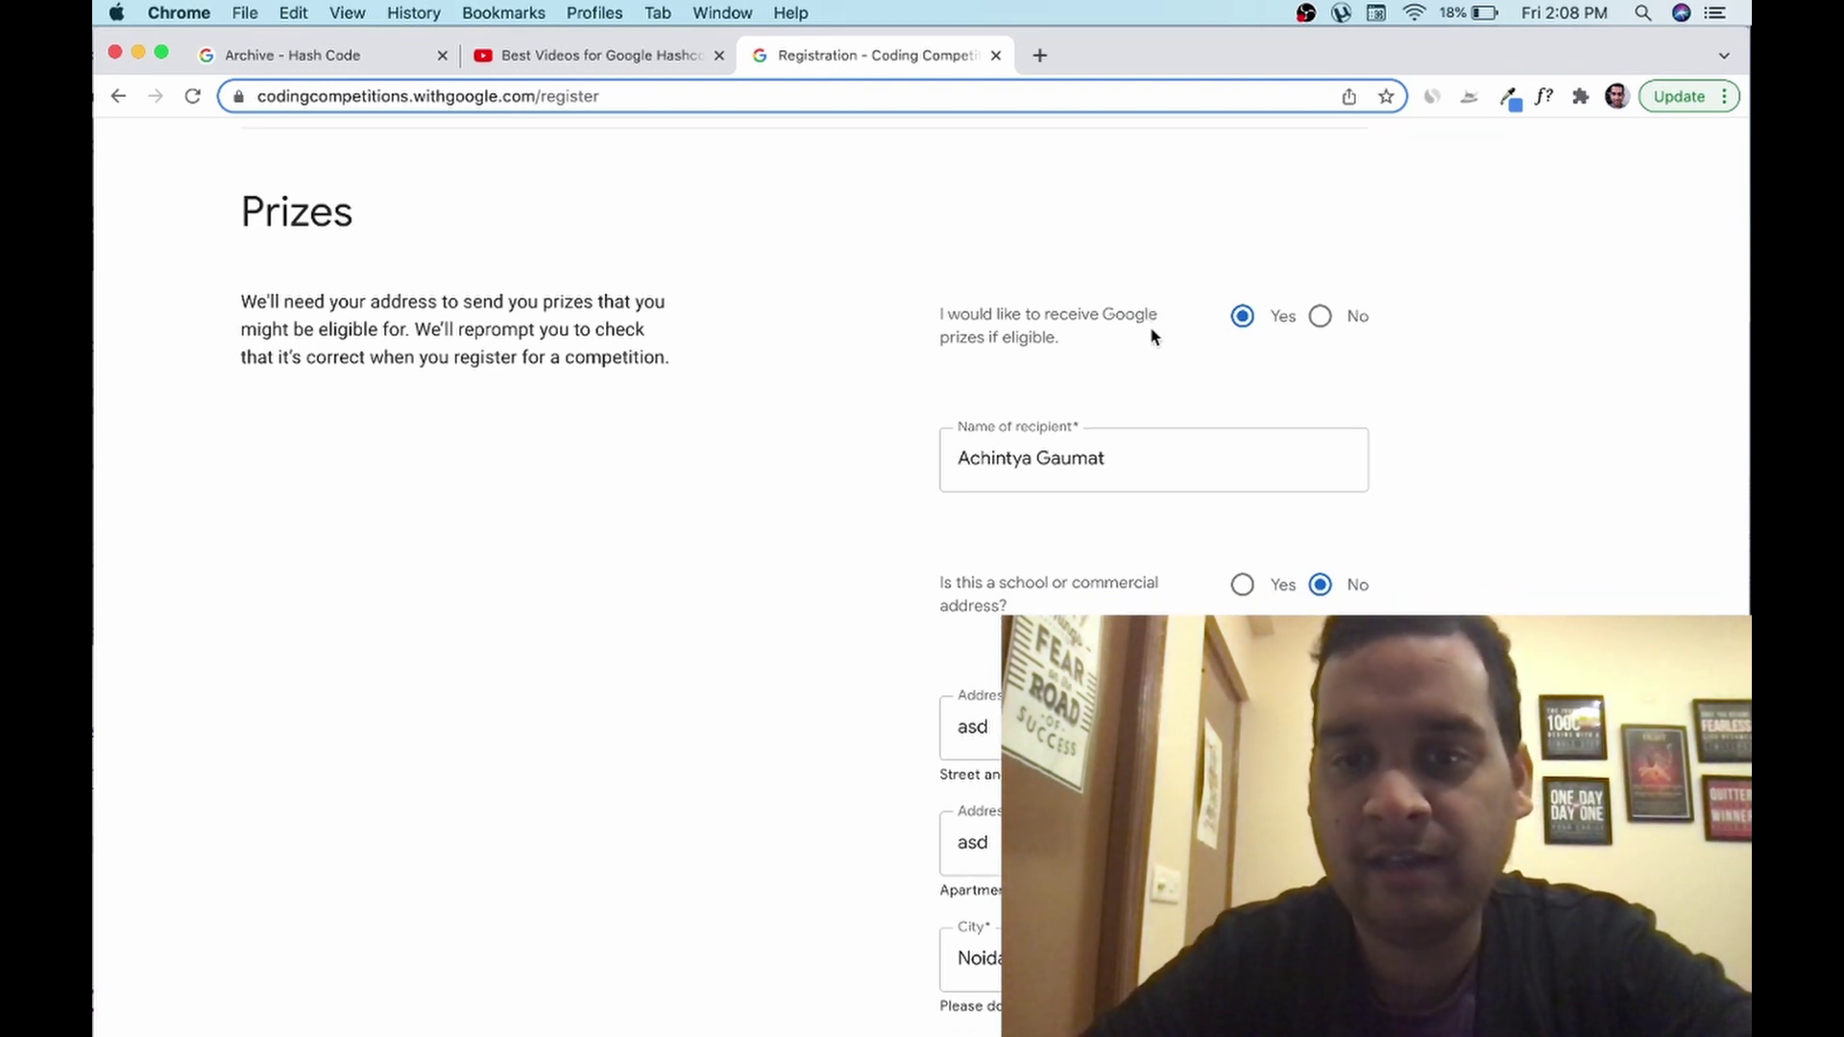
pyautogui.click(1241, 316)
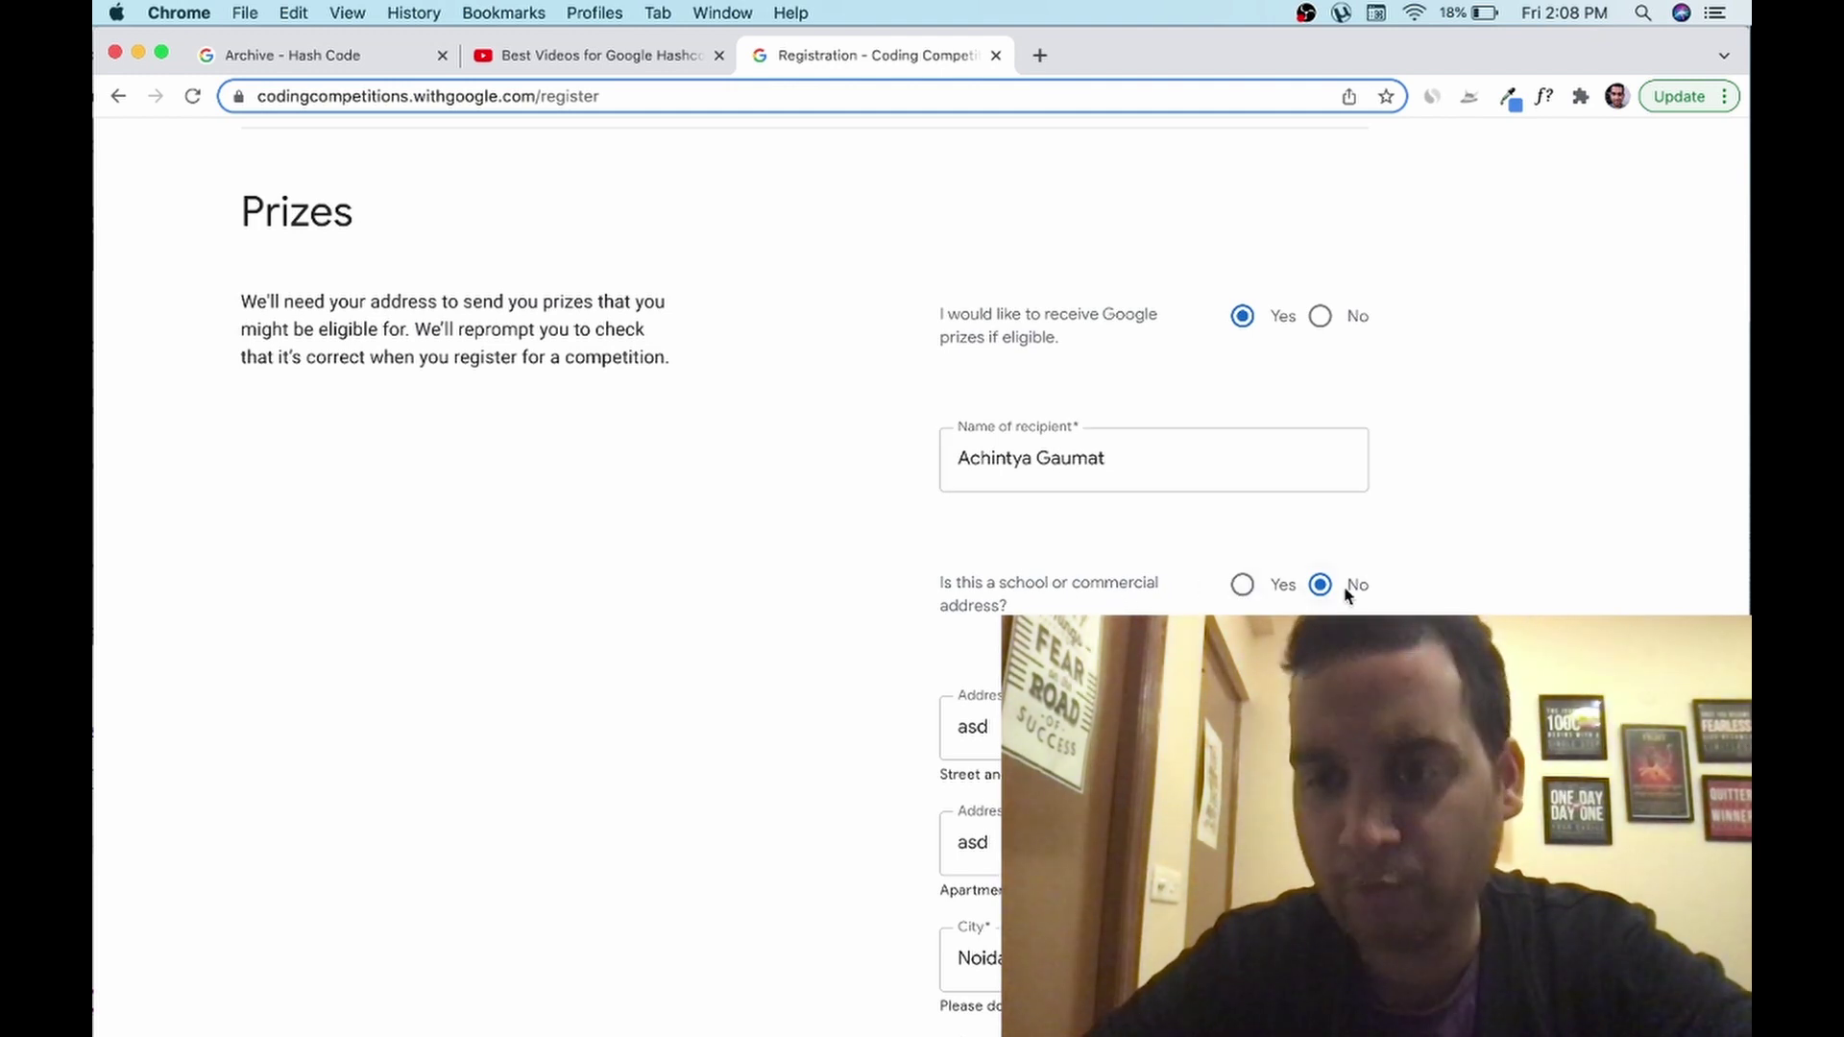
pyautogui.scroll(-3, 1095, 608)
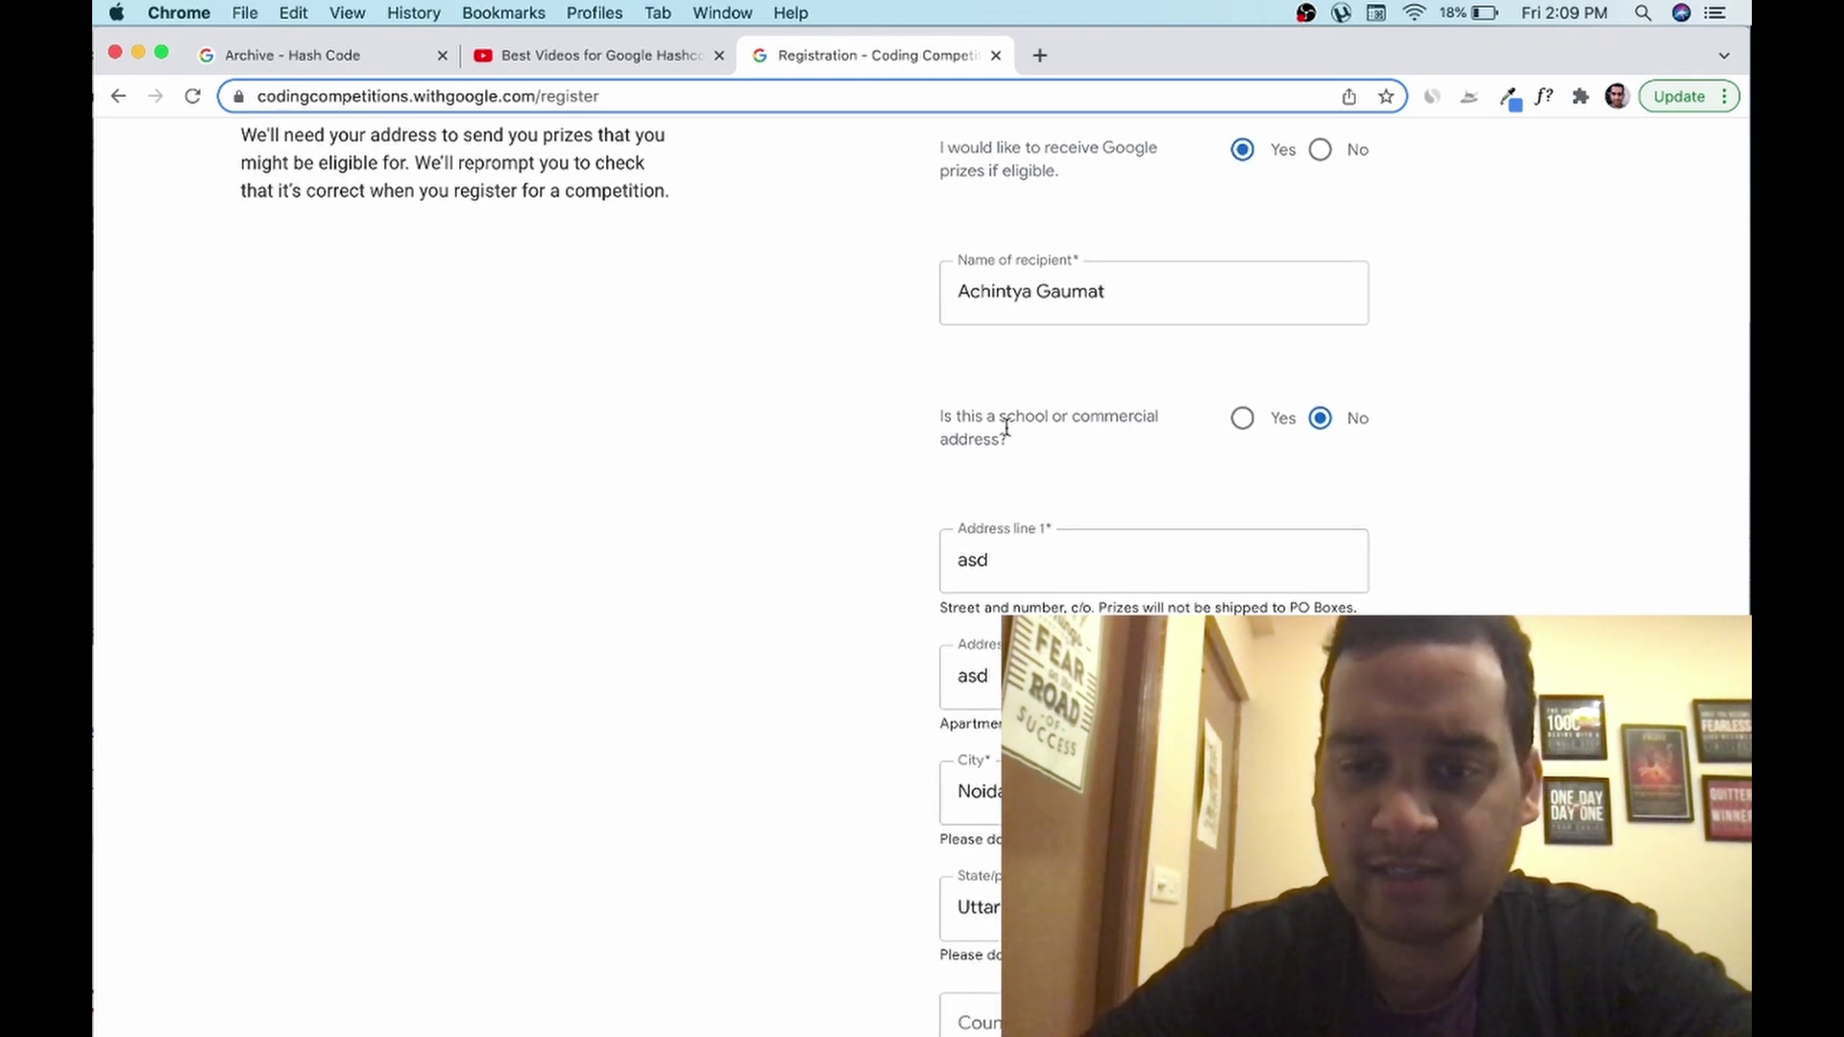
pyautogui.scroll(-10, 1095, 576)
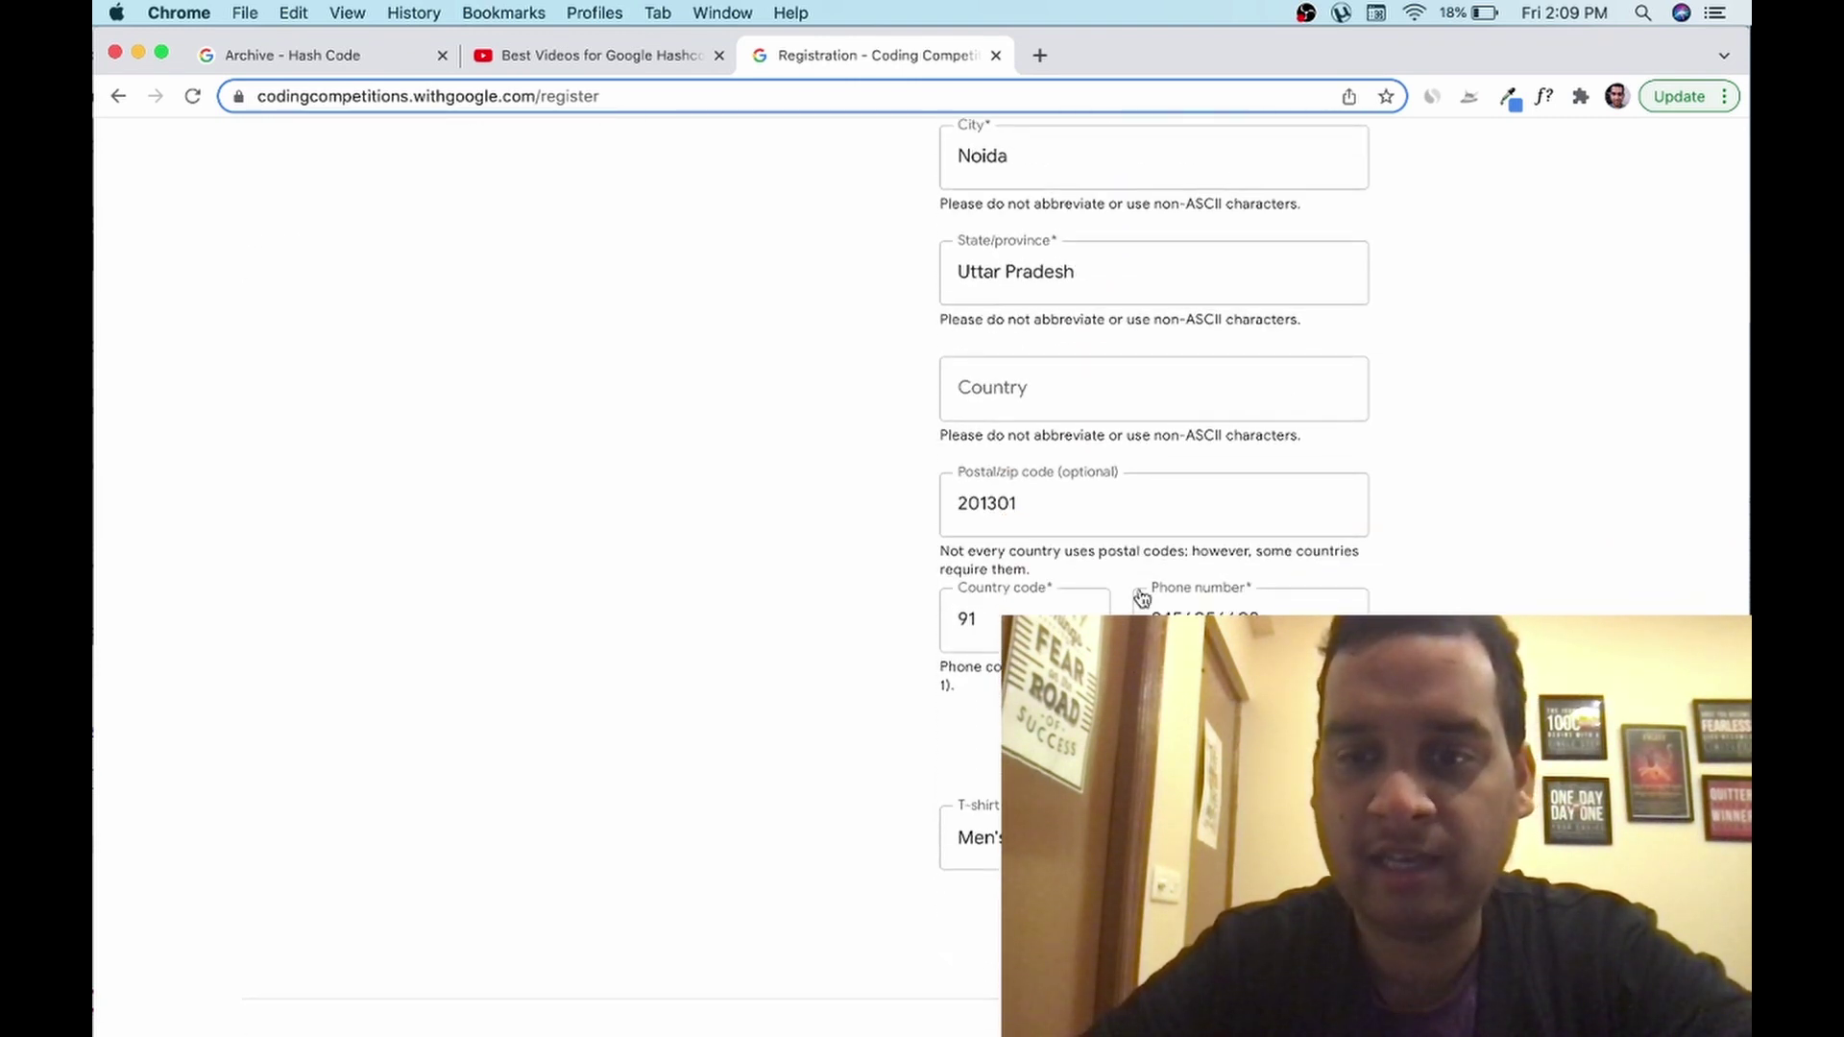
pyautogui.scroll(-5, 972, 659)
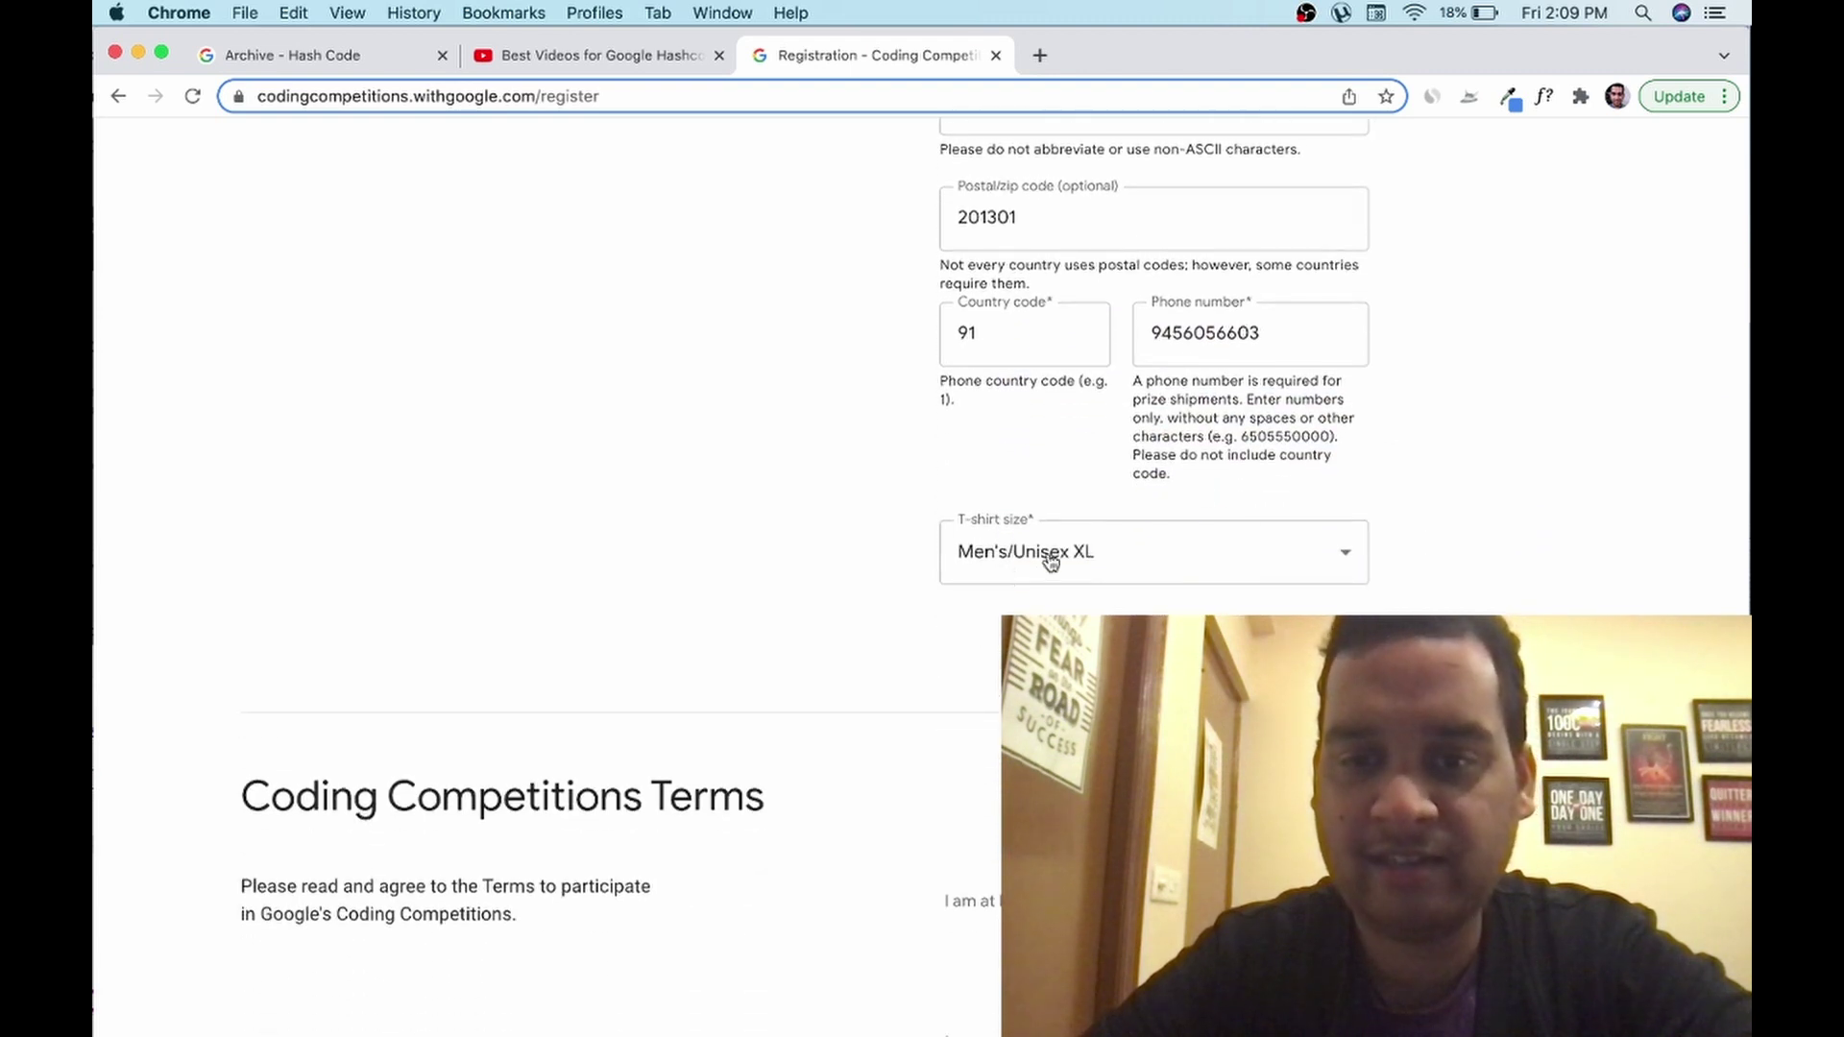
pyautogui.click(1074, 554)
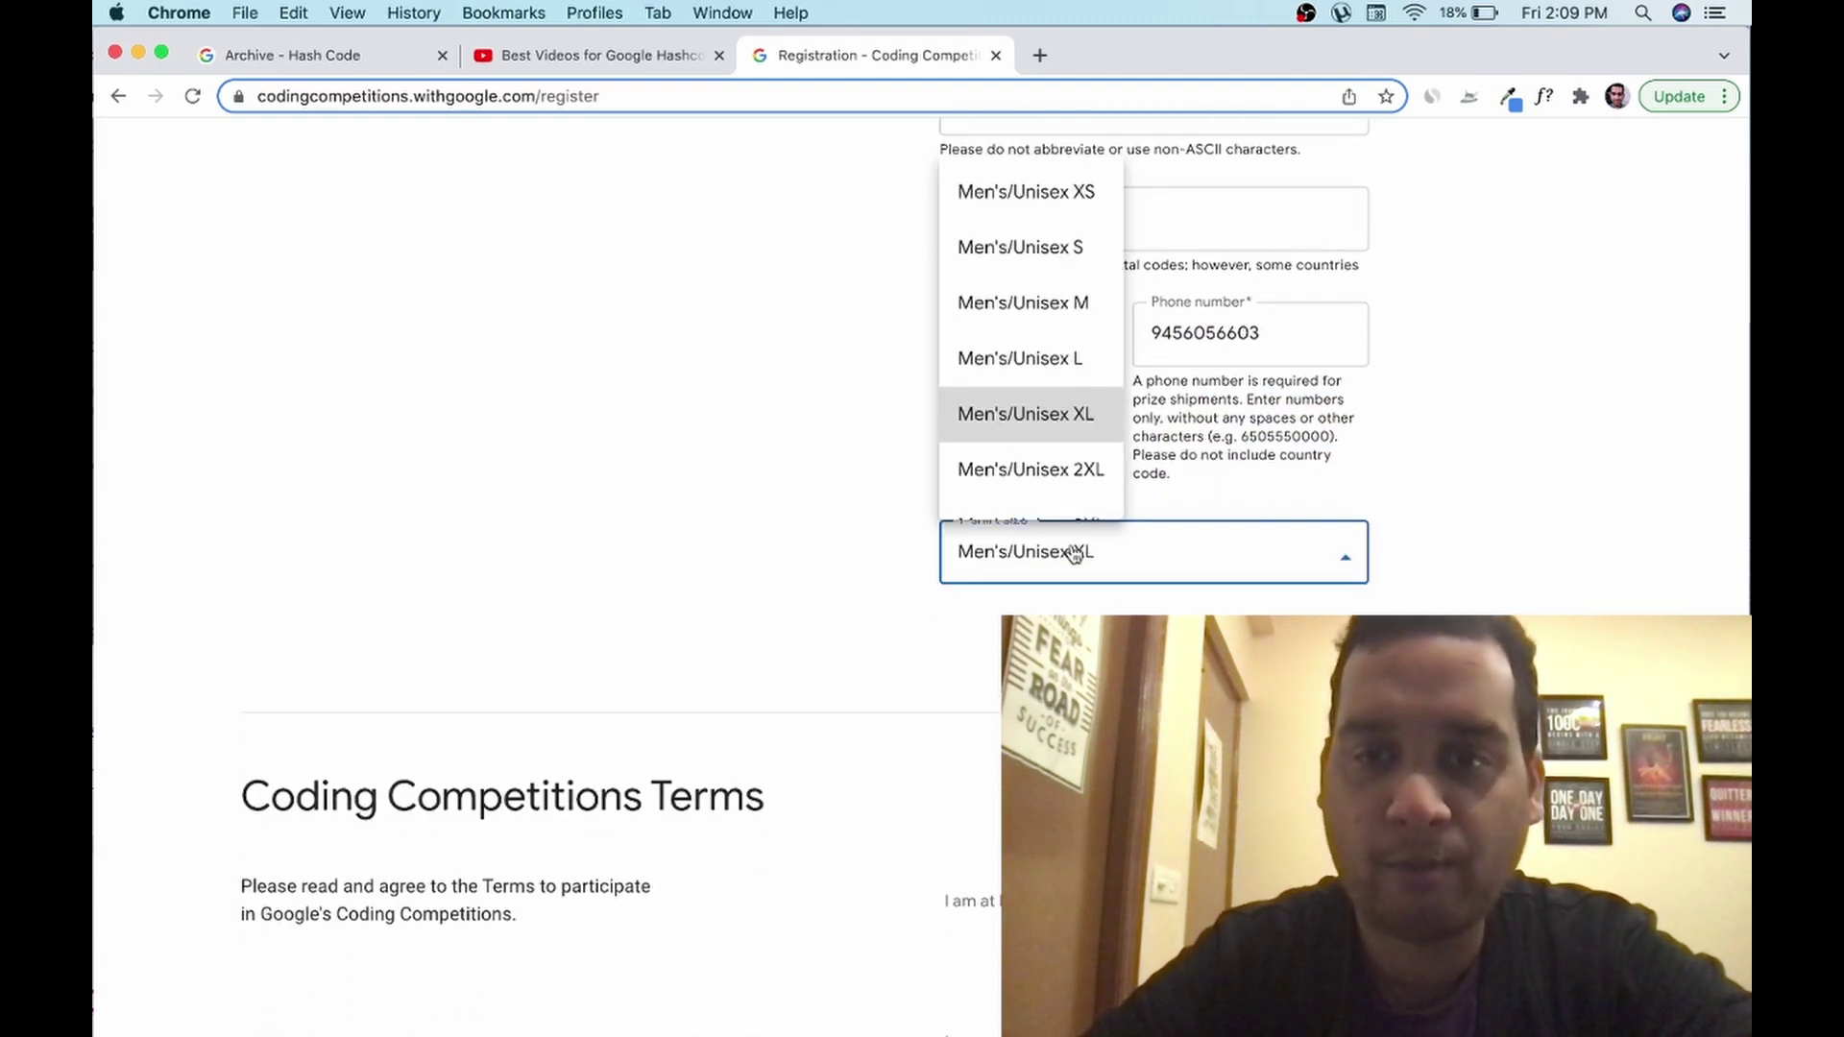
pyautogui.click(1616, 491)
pyautogui.scroll(-6, 1616, 492)
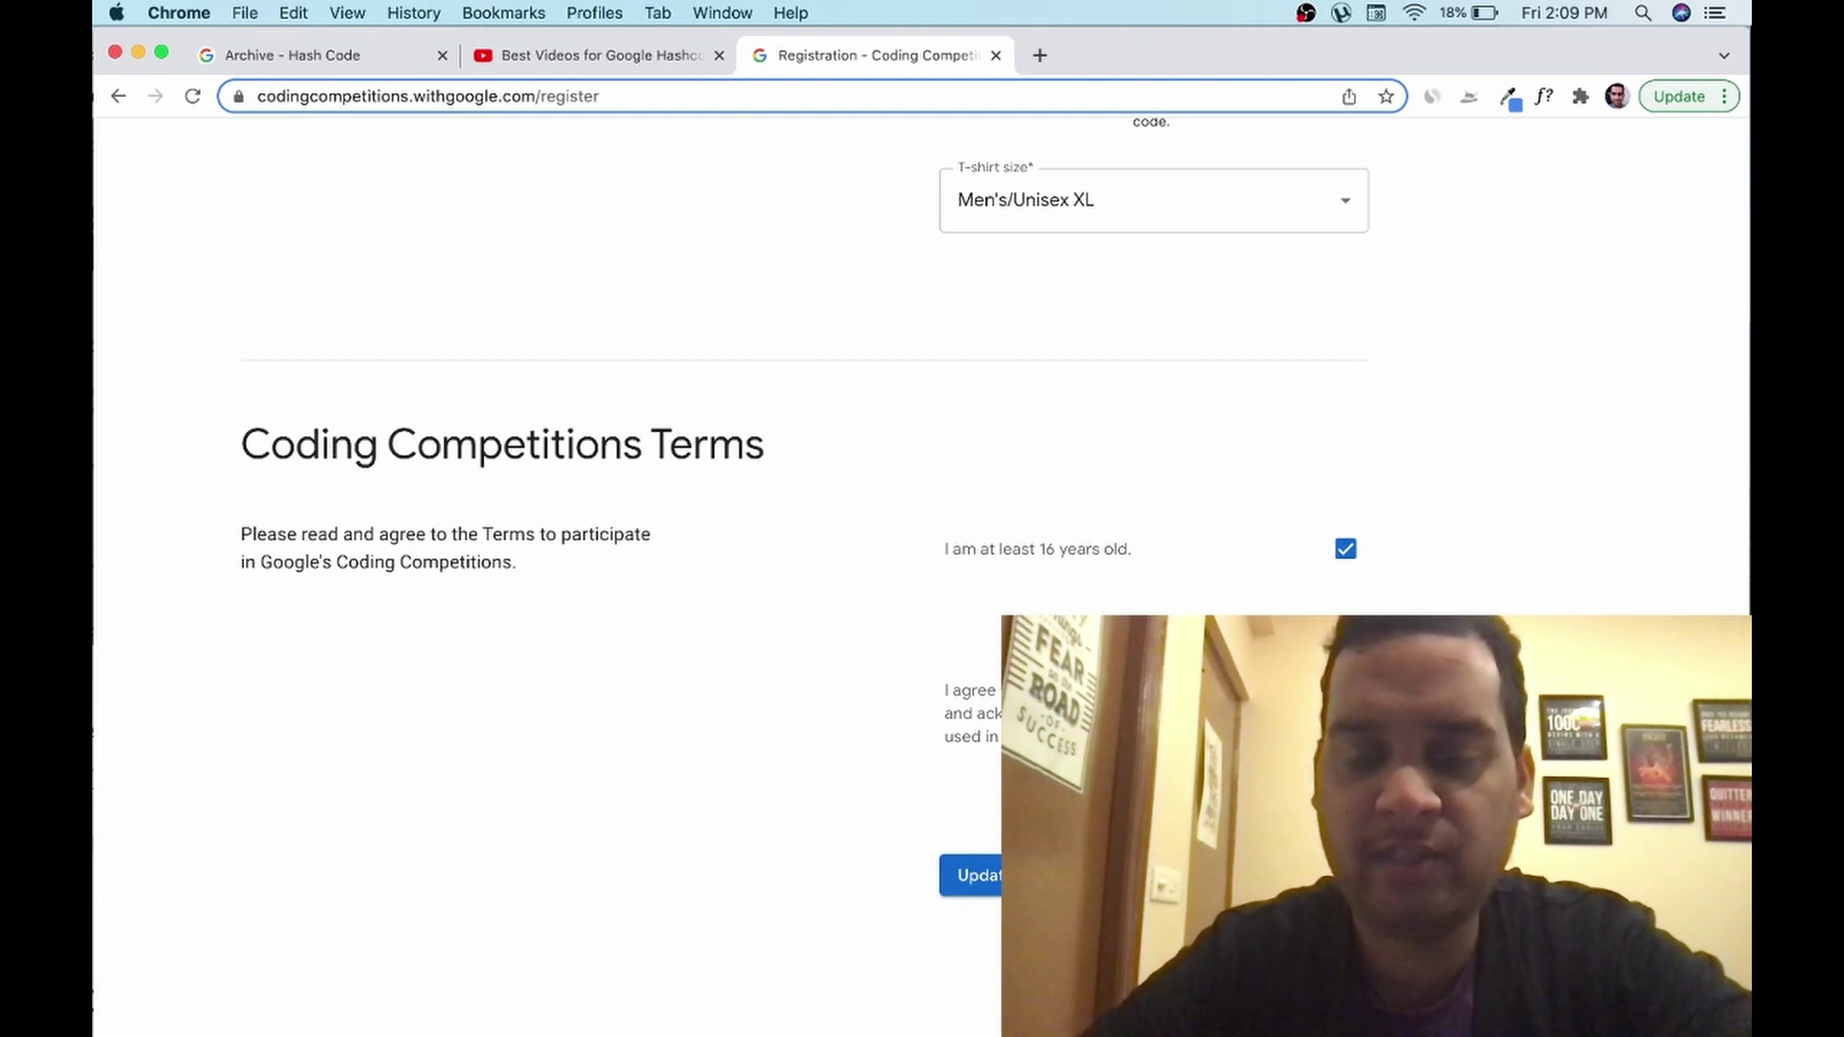
# Submit the updated 2022 Hash Code profile
pyautogui.click(1028, 875)
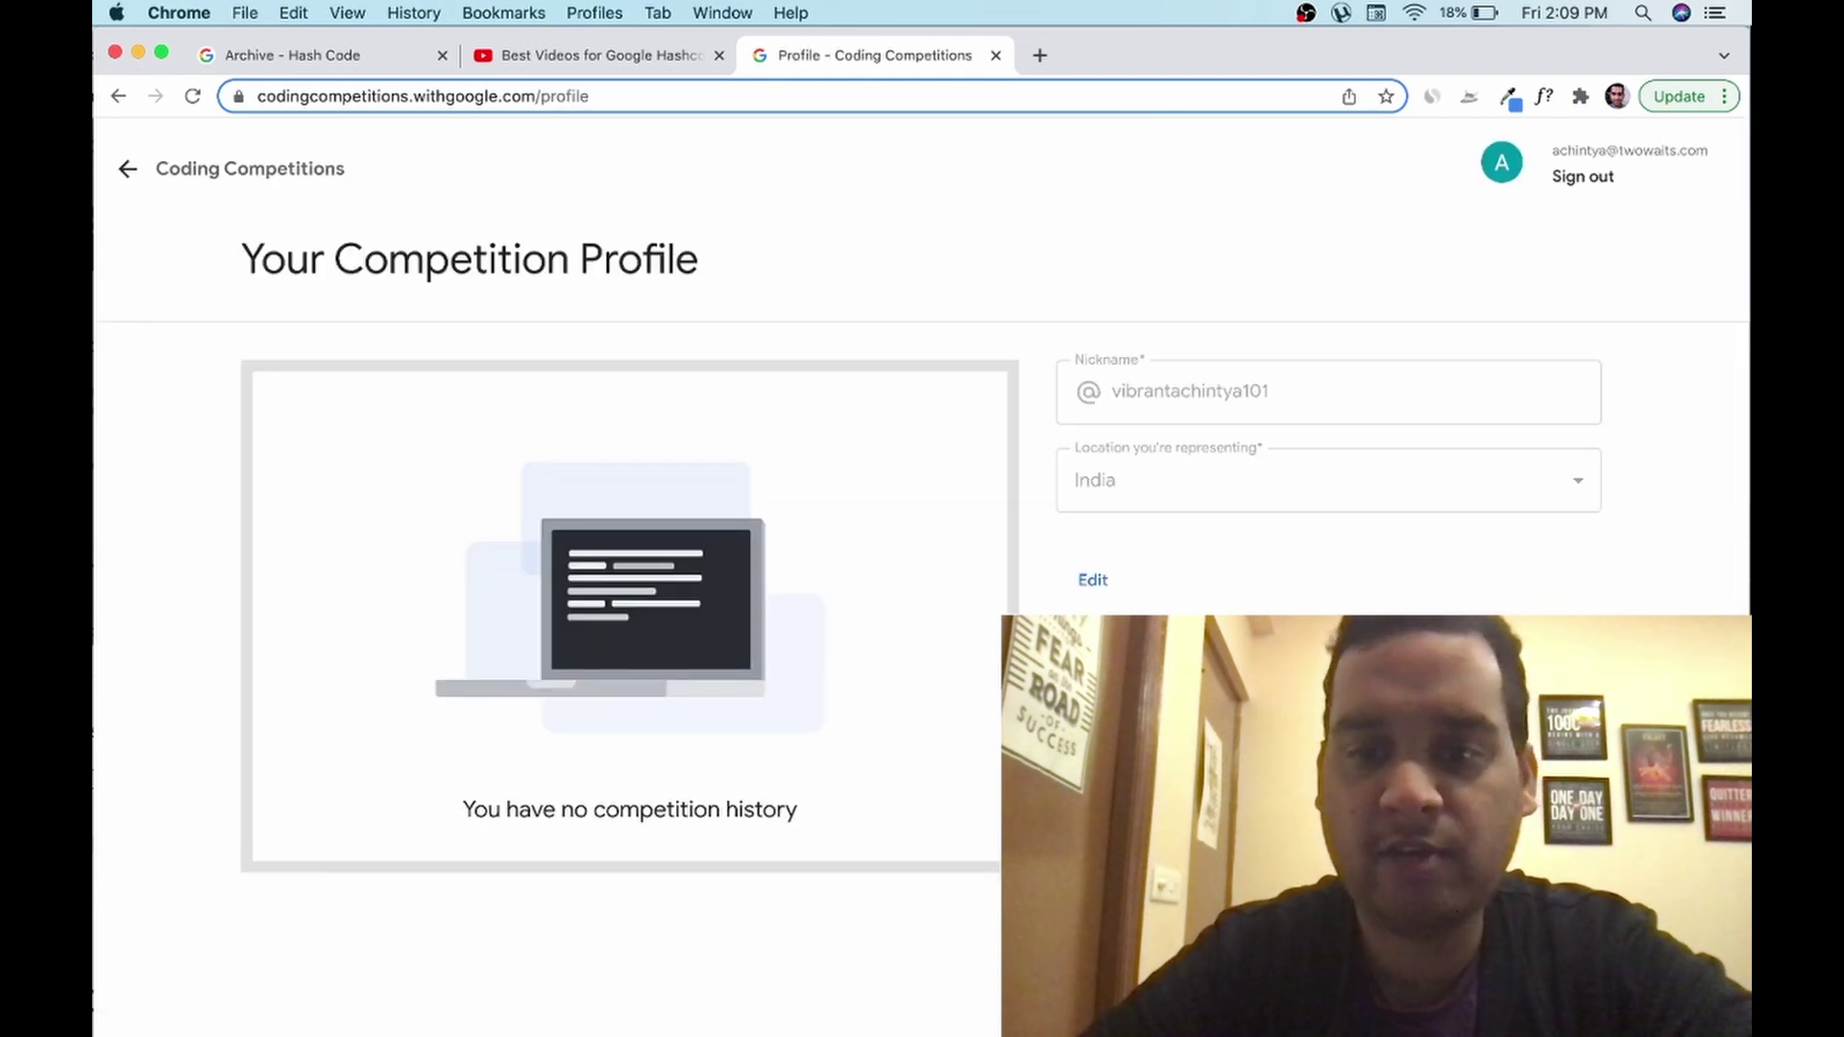
pyautogui.scroll(-3, 634, 615)
pyautogui.scroll(3, 633, 614)
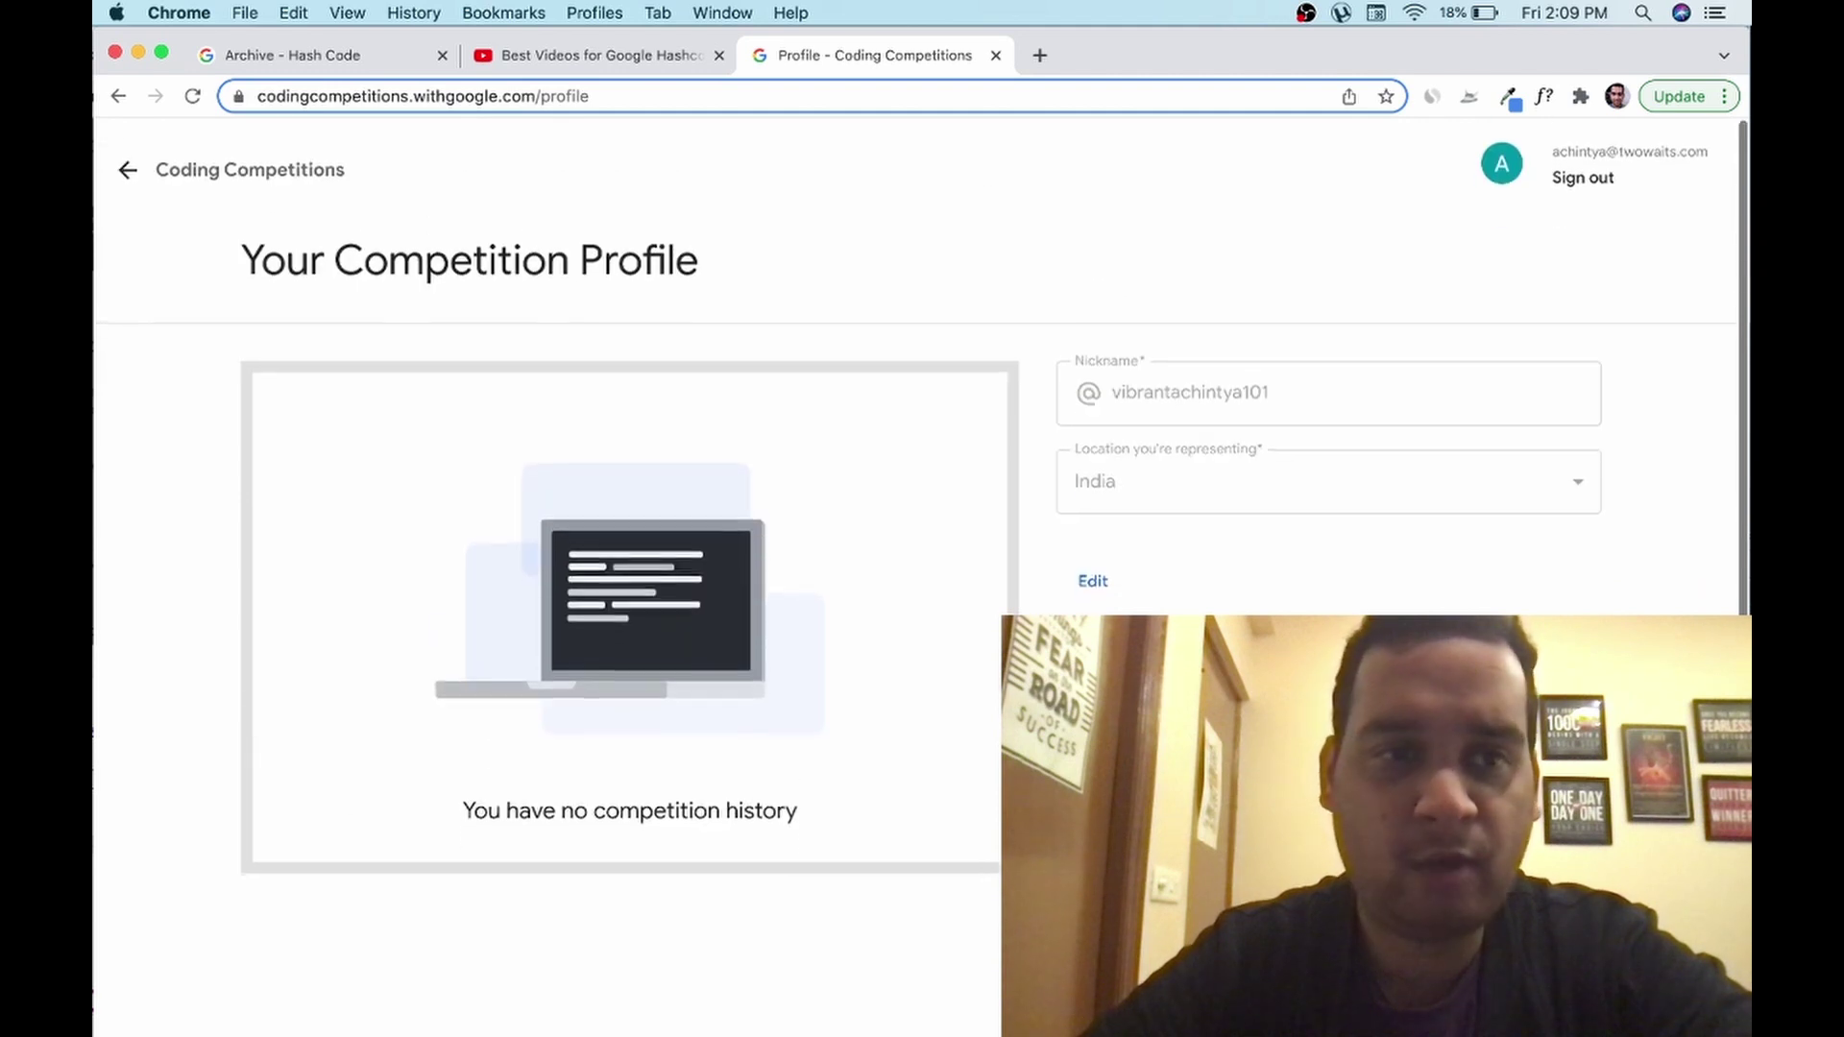
# Return through the Coding Competitions home to Hash Code's team management page
pyautogui.click(146, 171)
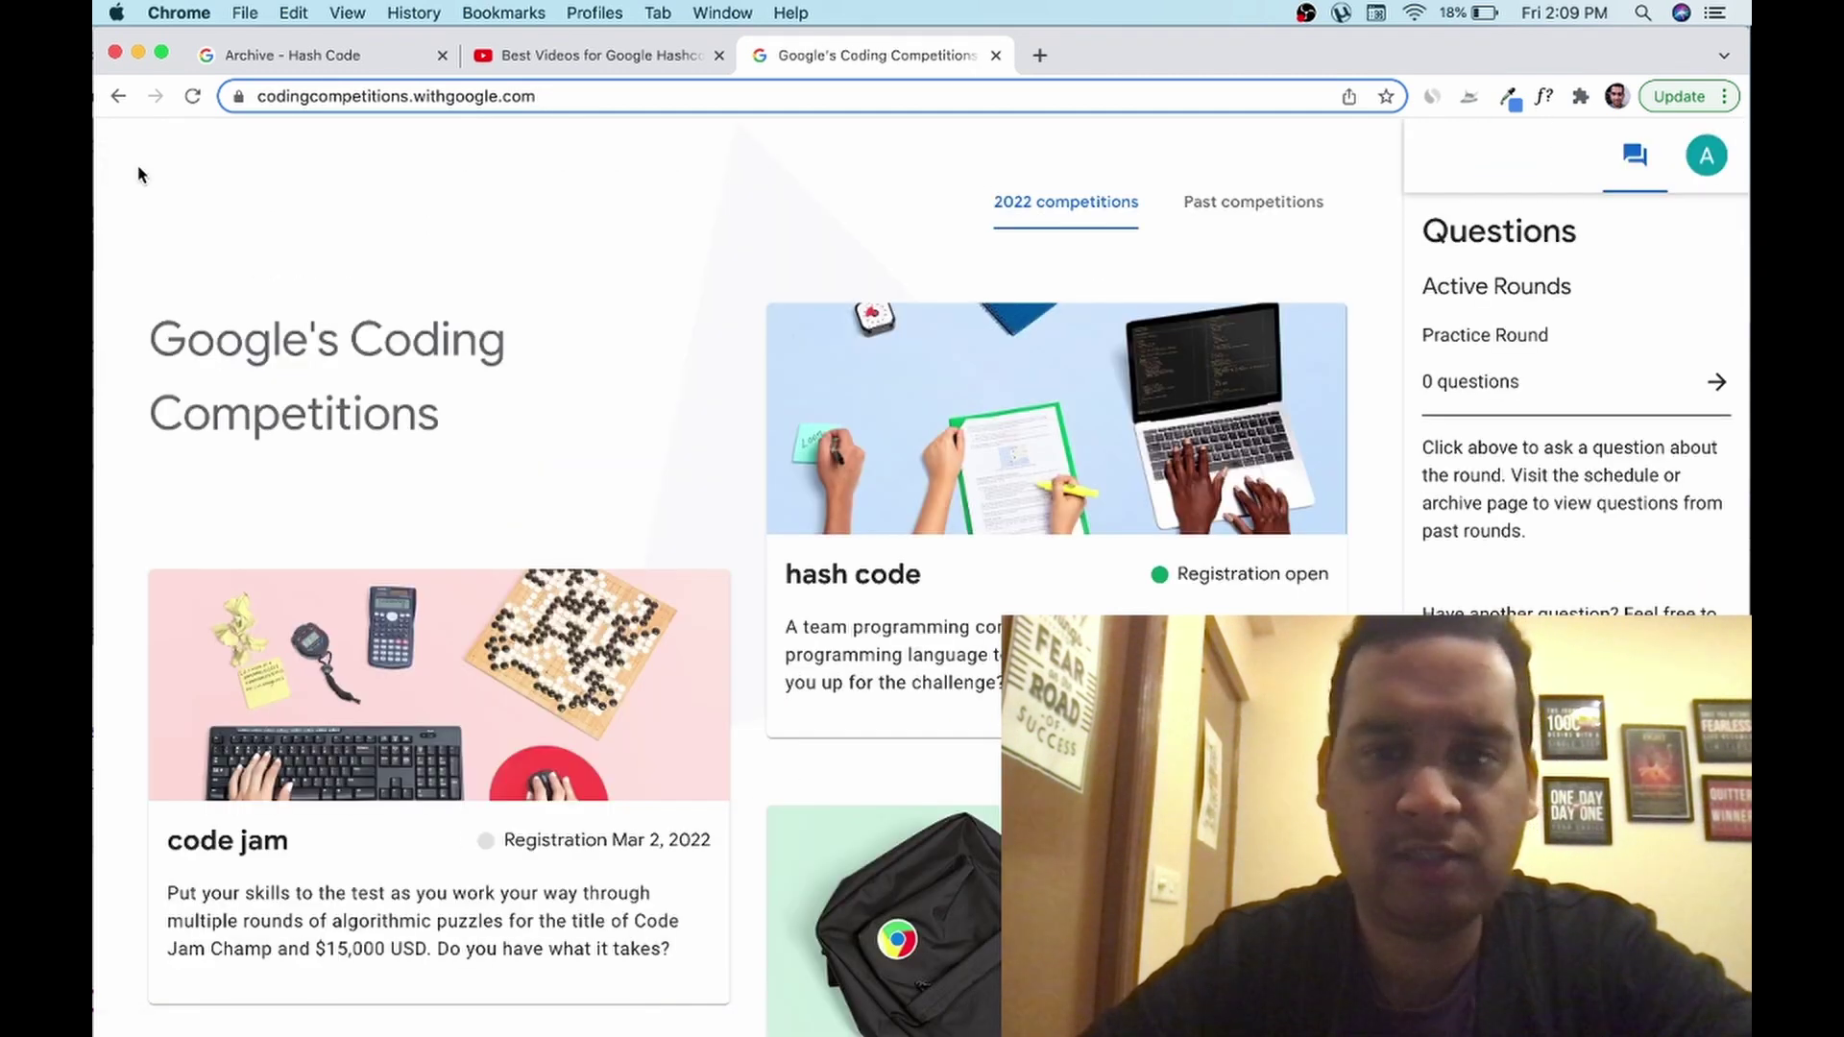
pyautogui.click(939, 432)
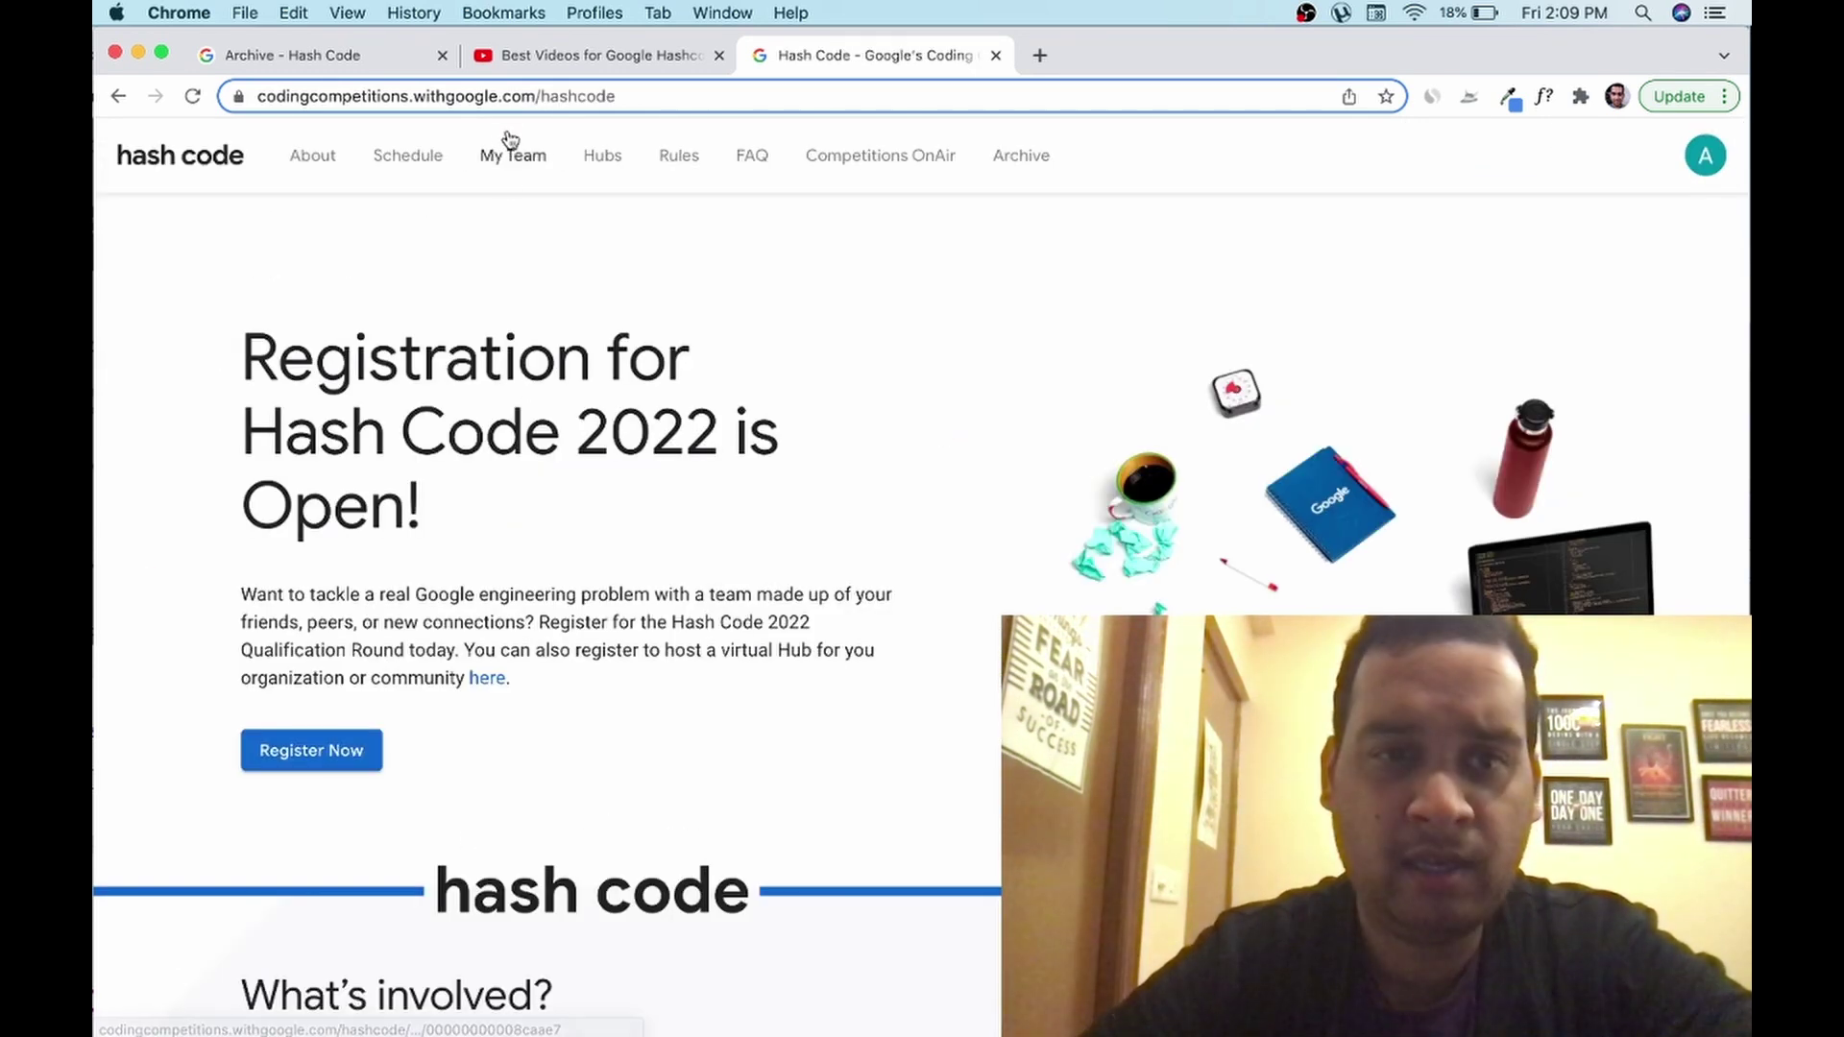
pyautogui.click(511, 181)
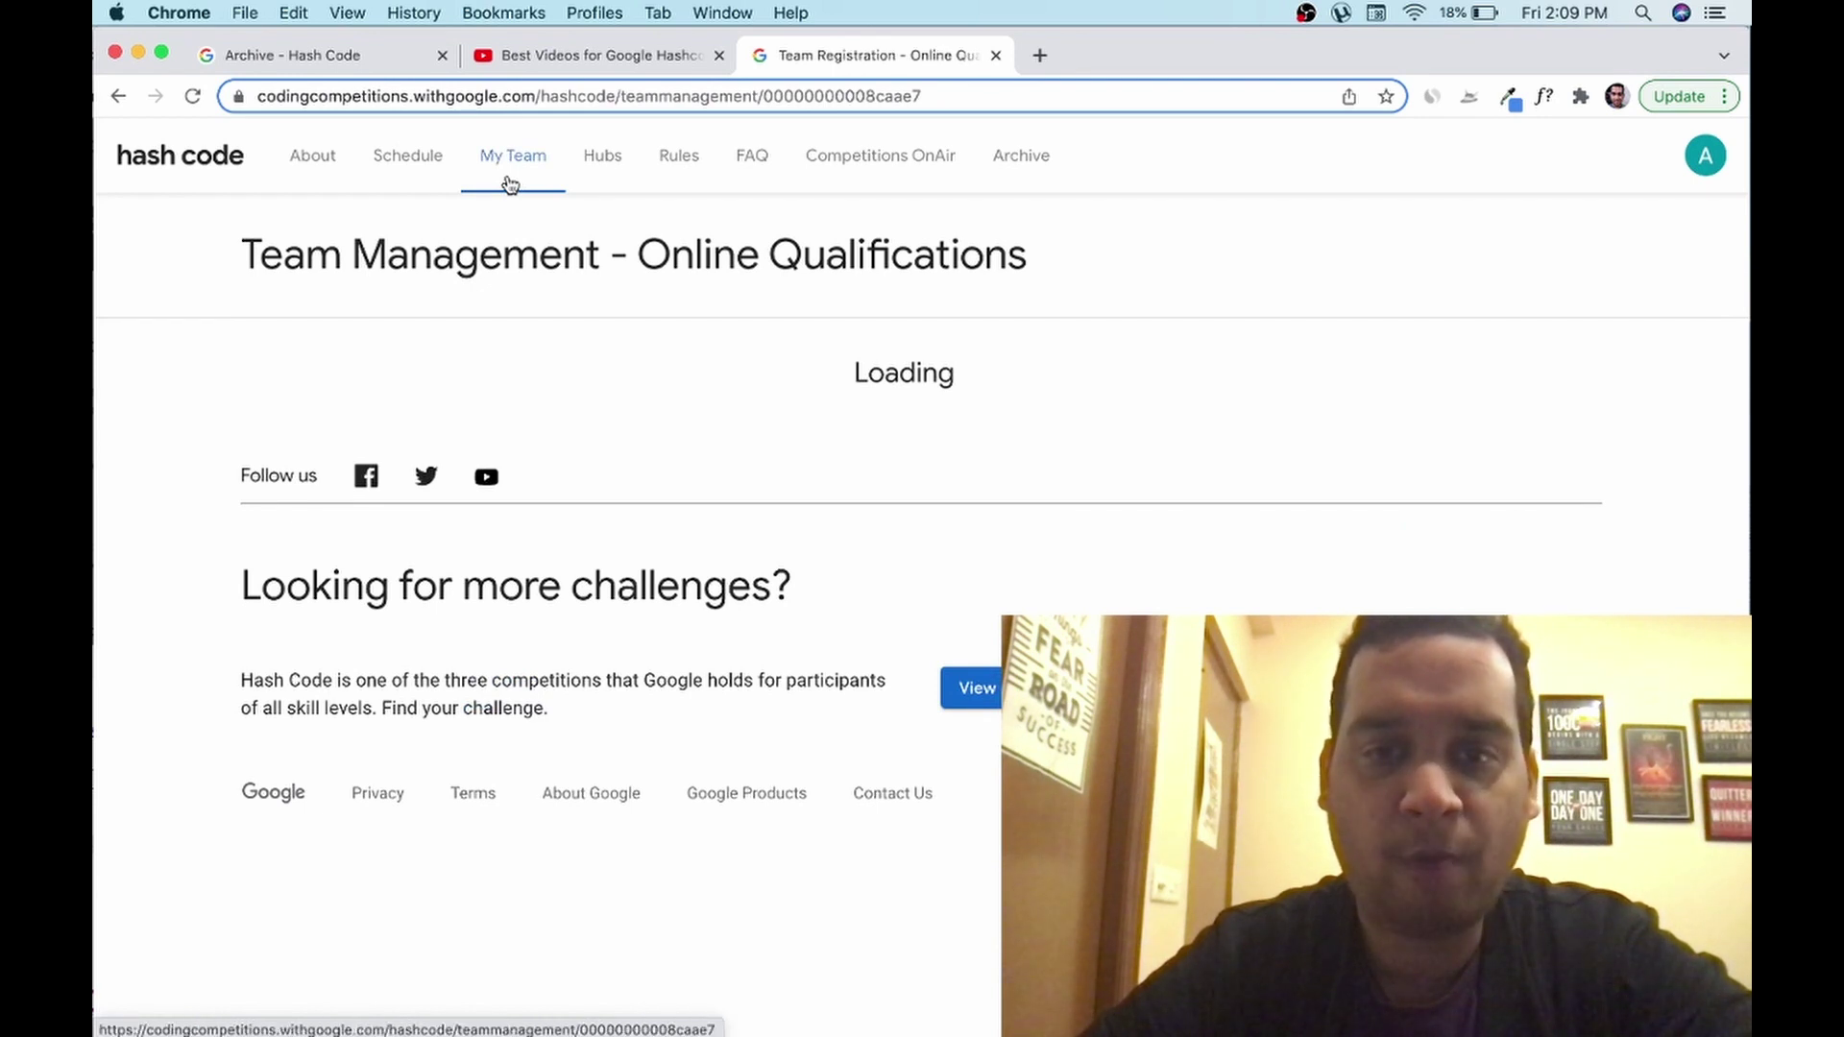
# Enter Tag2023 as the team name, attempt team creation, and dismiss the registration-required error
pyautogui.click(1173, 507)
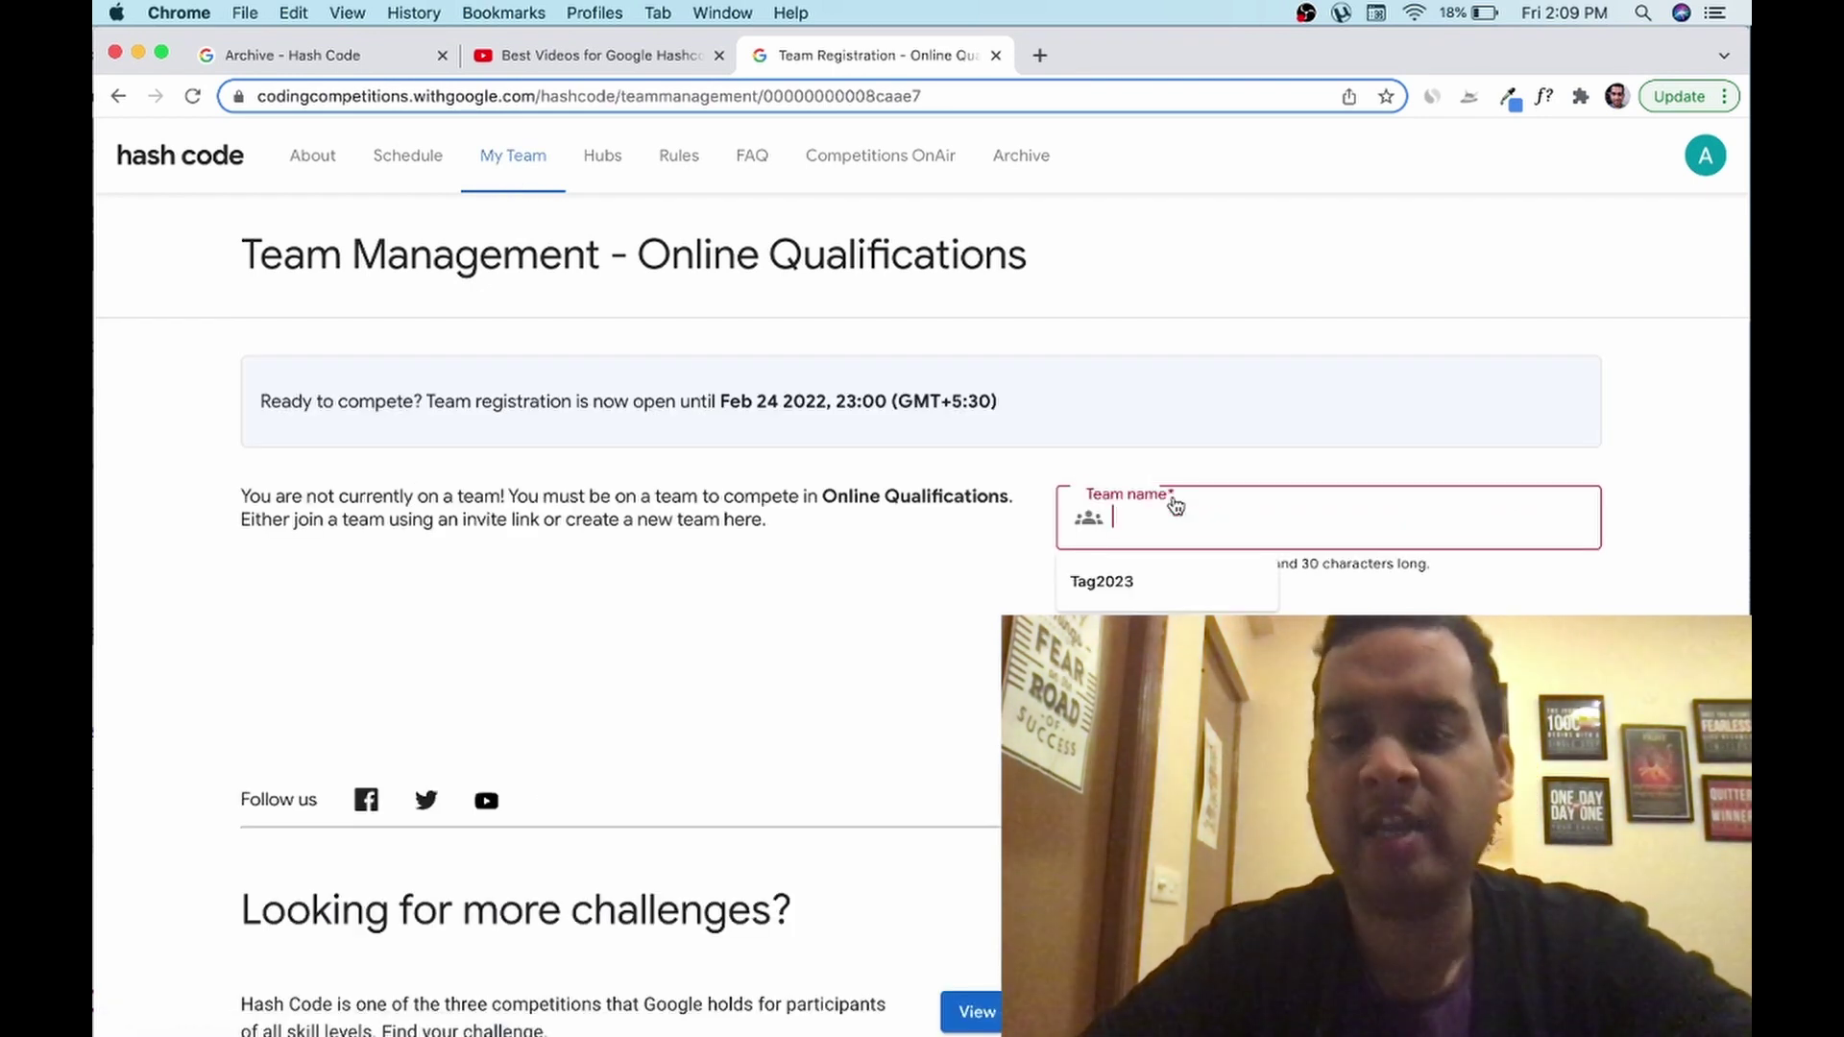
pyautogui.click(1159, 580)
pyautogui.click(1134, 609)
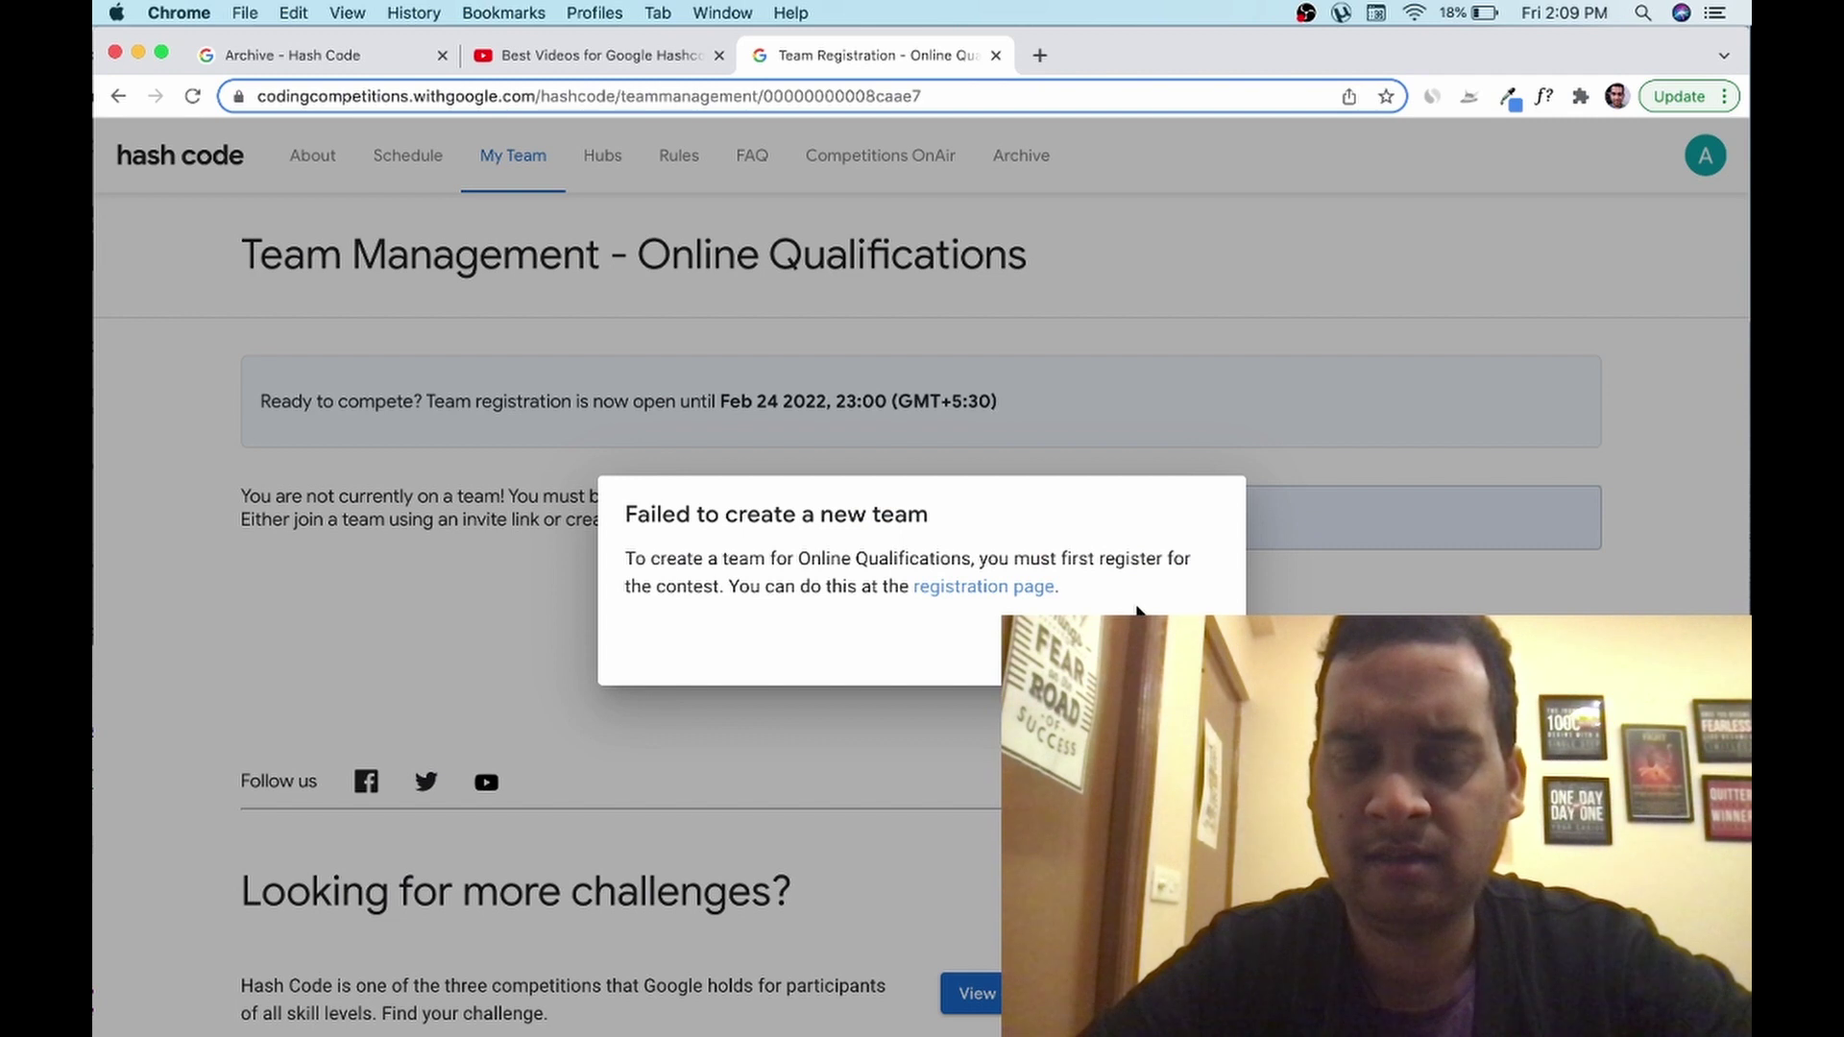
pyautogui.press('Escape')
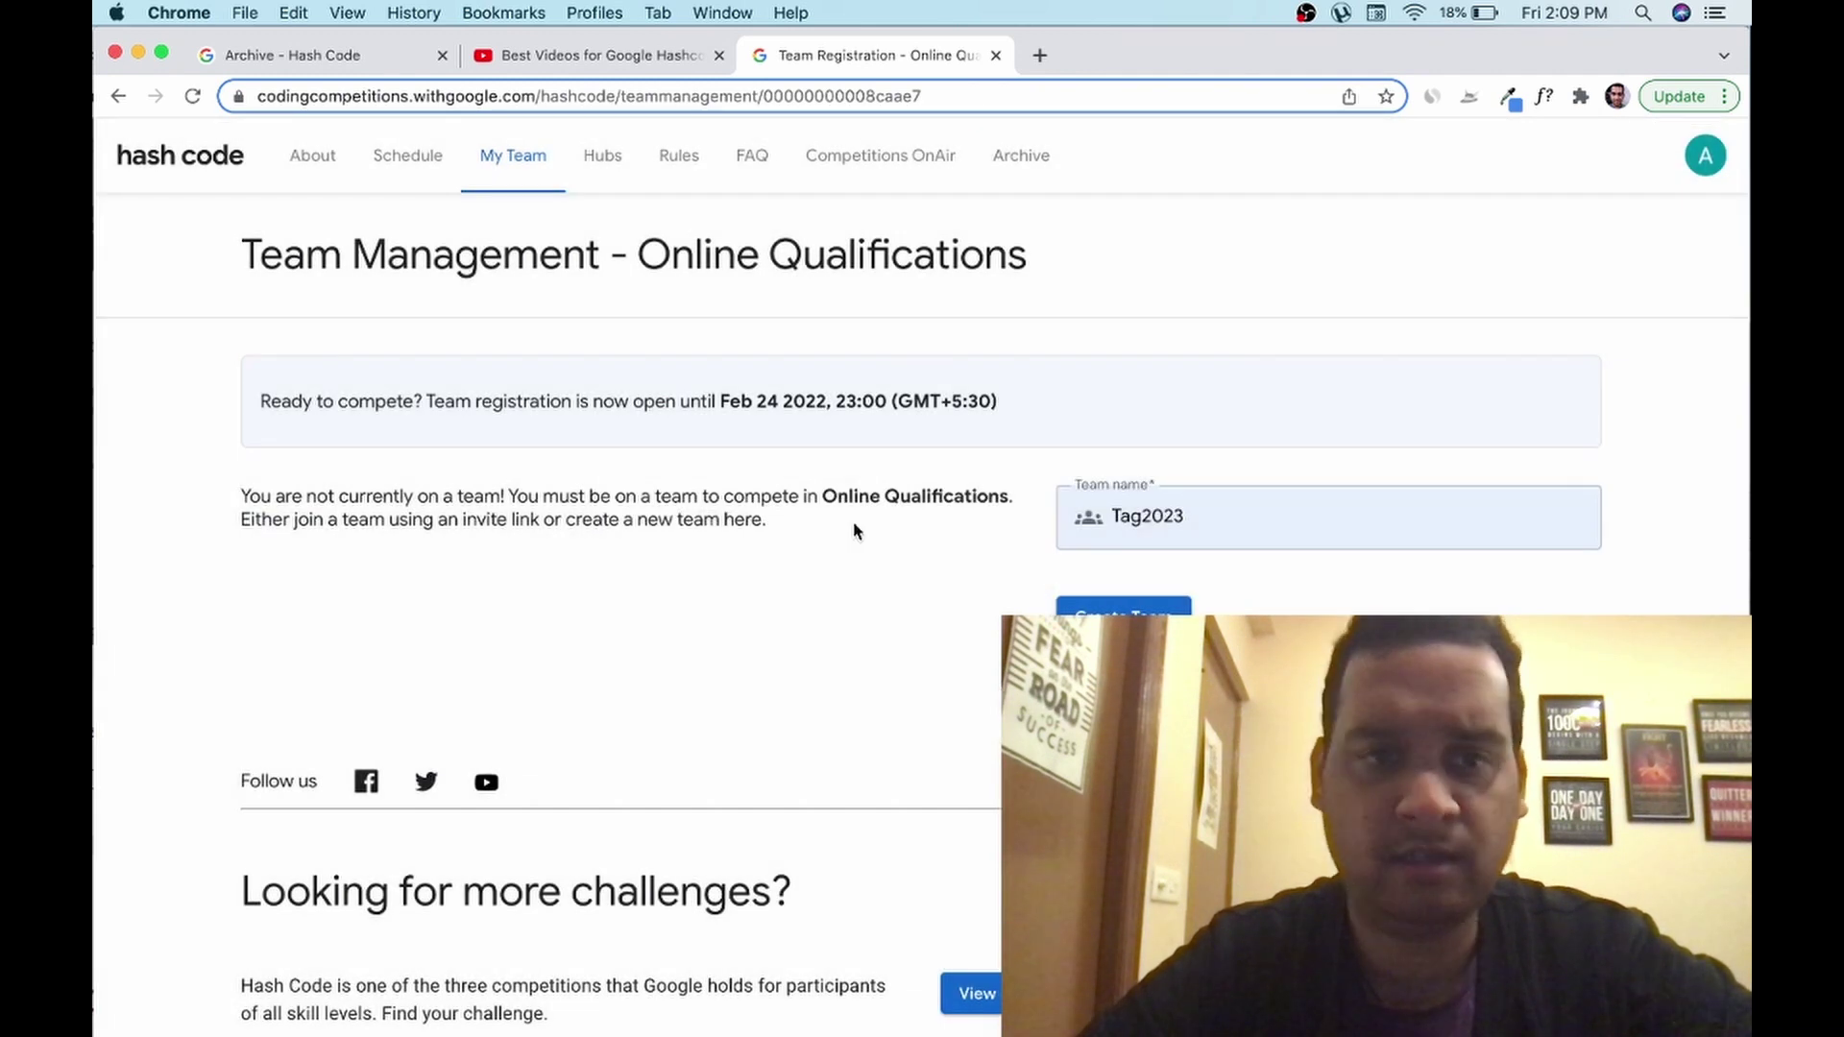
# Open the Hash Code 2022 registration page from the home page and scroll through it
pyautogui.click(230, 165)
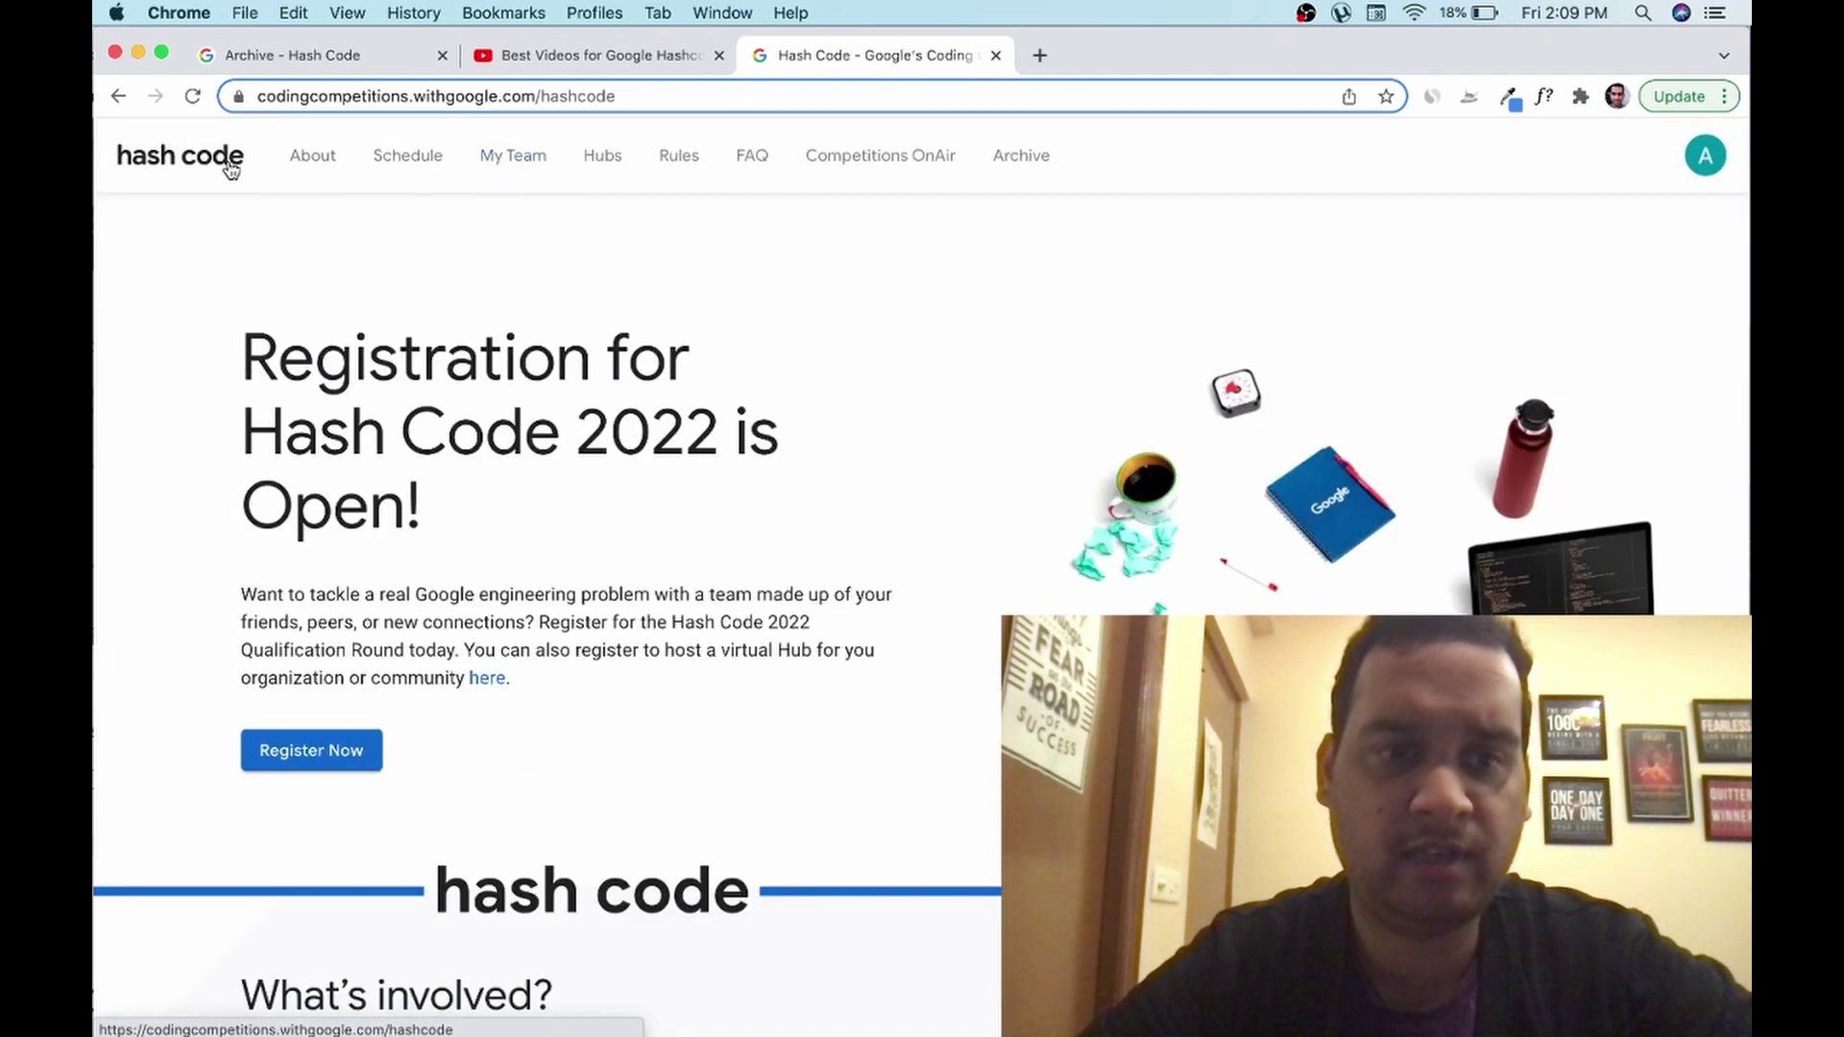
pyautogui.click(353, 749)
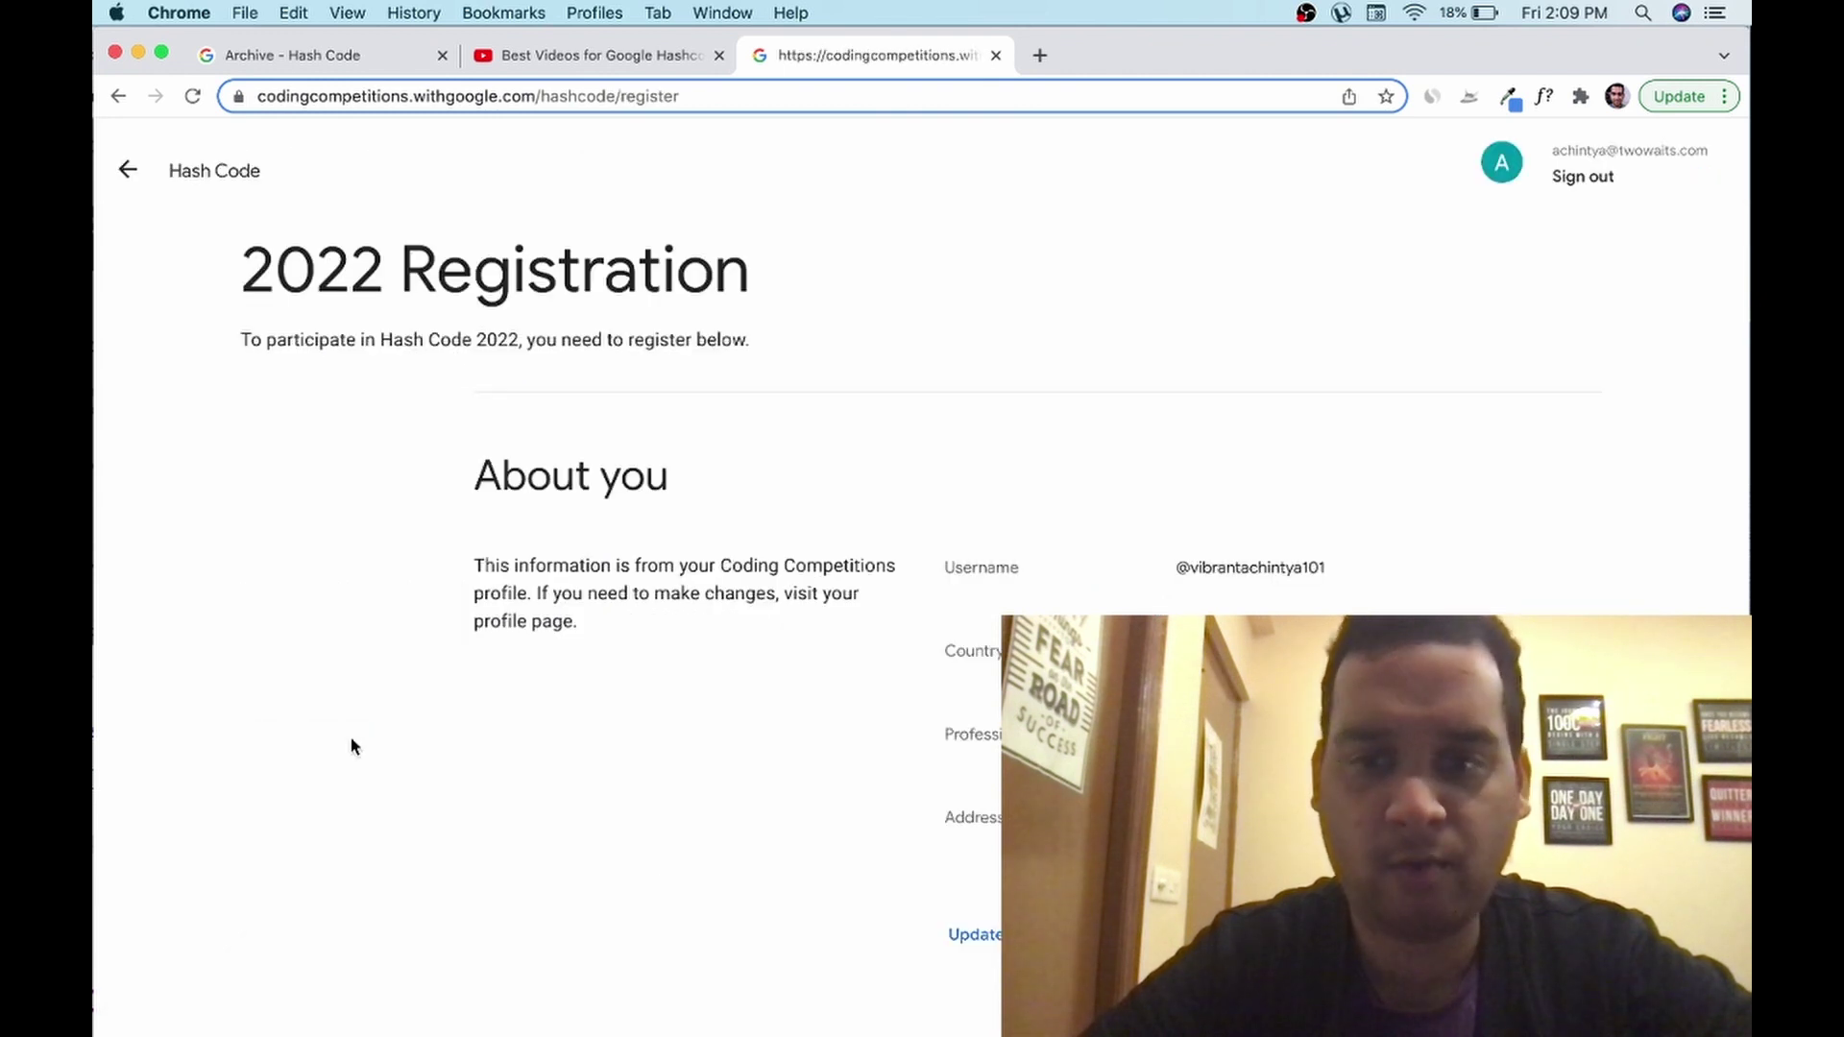
pyautogui.scroll(-1, 991, 625)
pyautogui.scroll(-6, 991, 625)
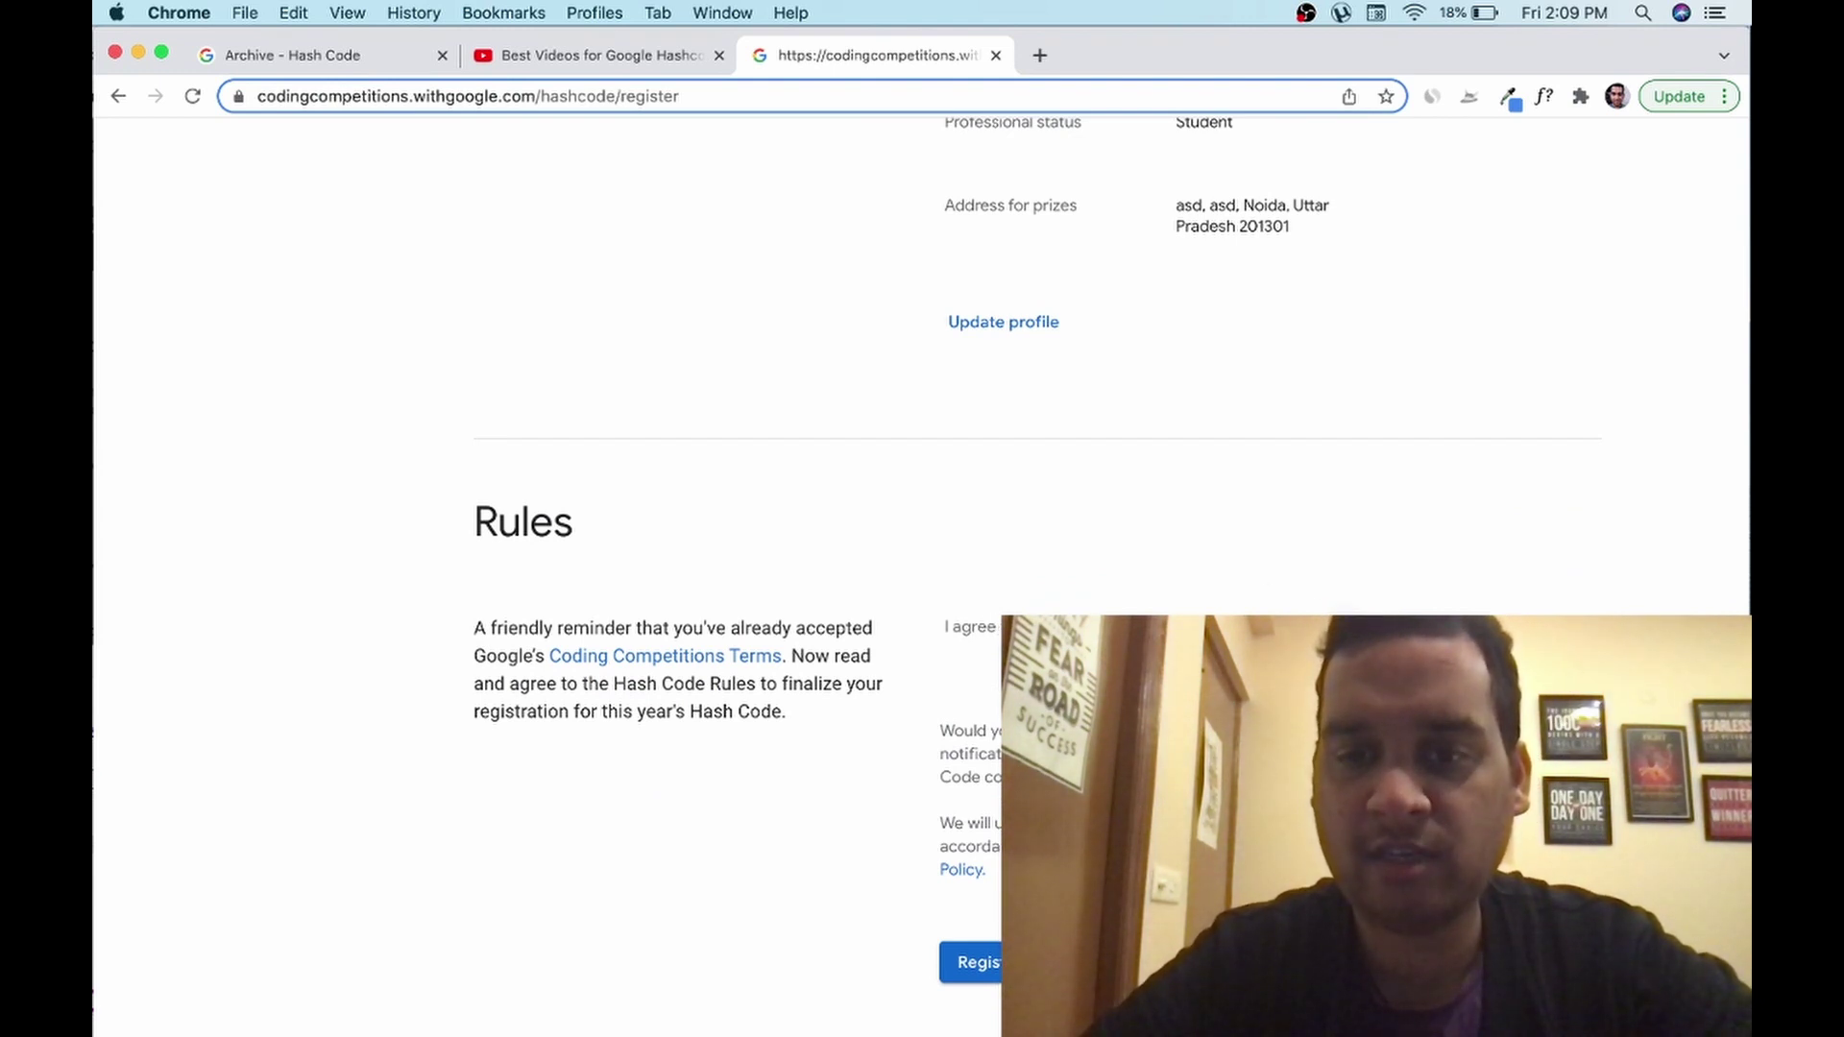
pyautogui.scroll(6, 280, 341)
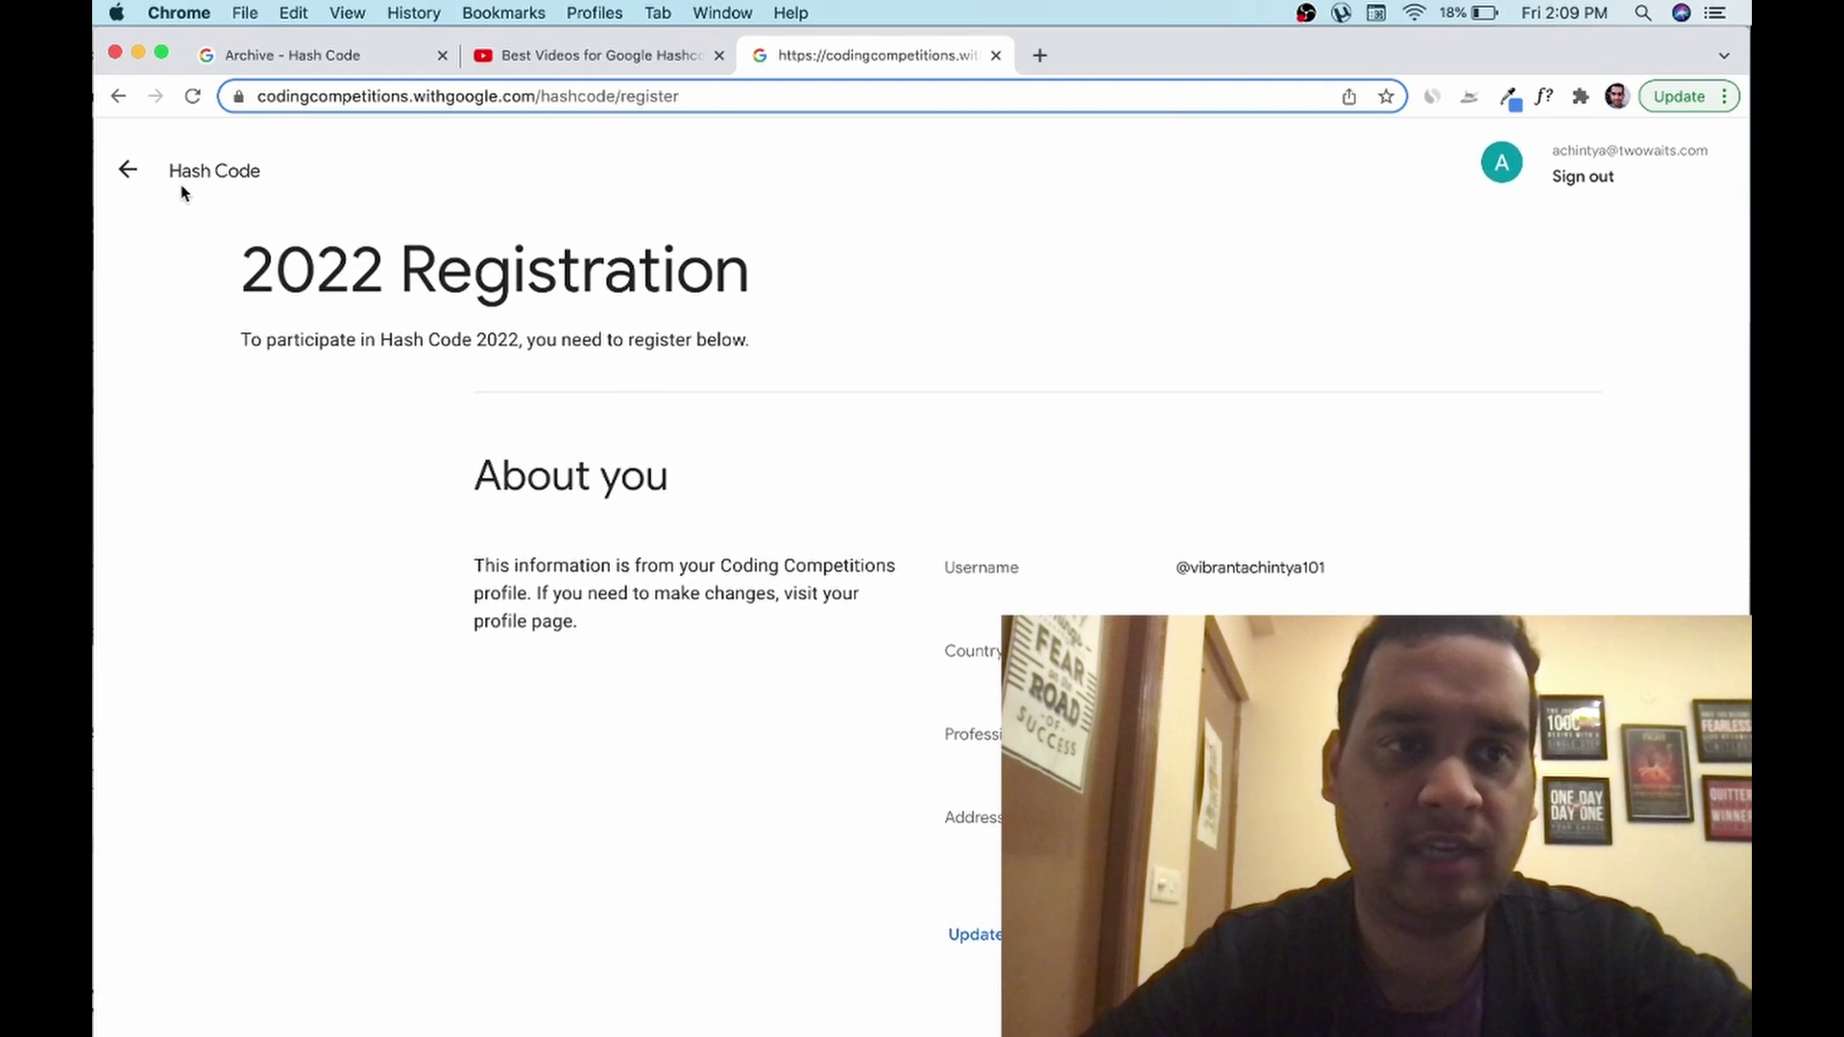
# Reopen the 2022 registration, tick 'I agree to the rules' and submit the registration
pyautogui.click(128, 170)
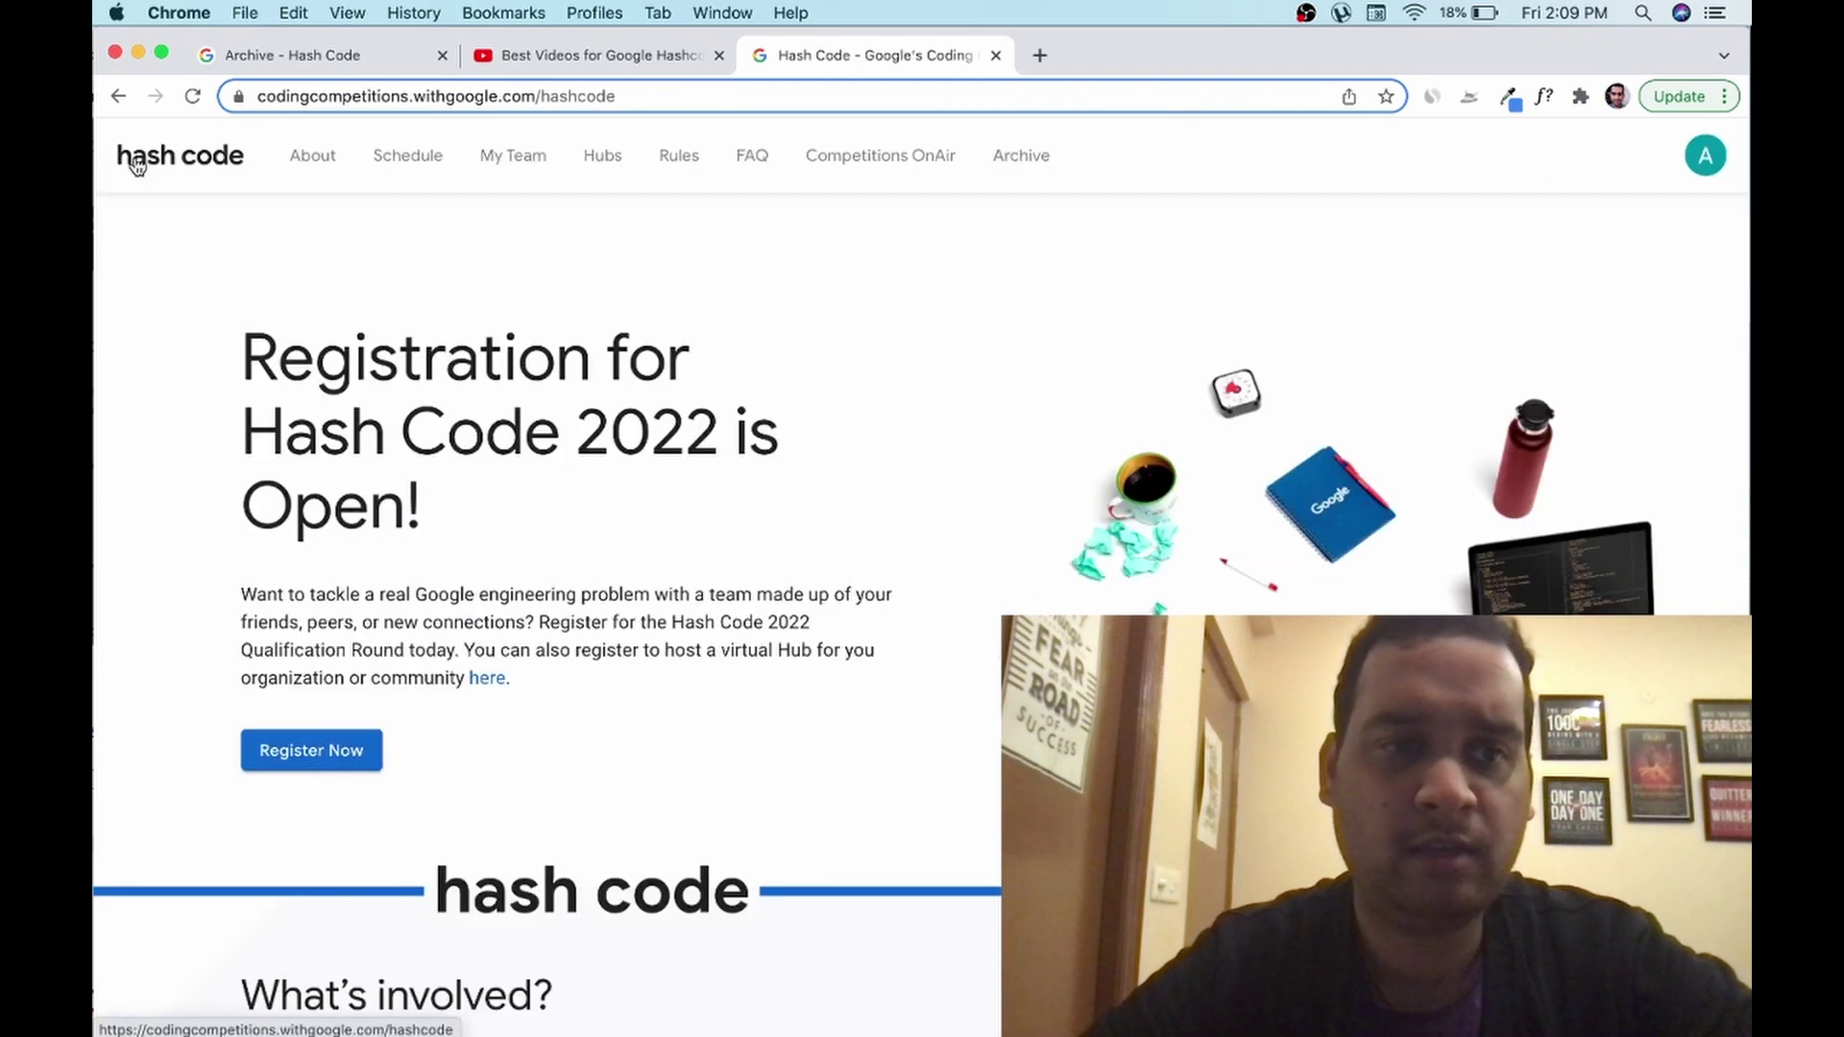
pyautogui.click(348, 750)
pyautogui.scroll(-5, 1201, 500)
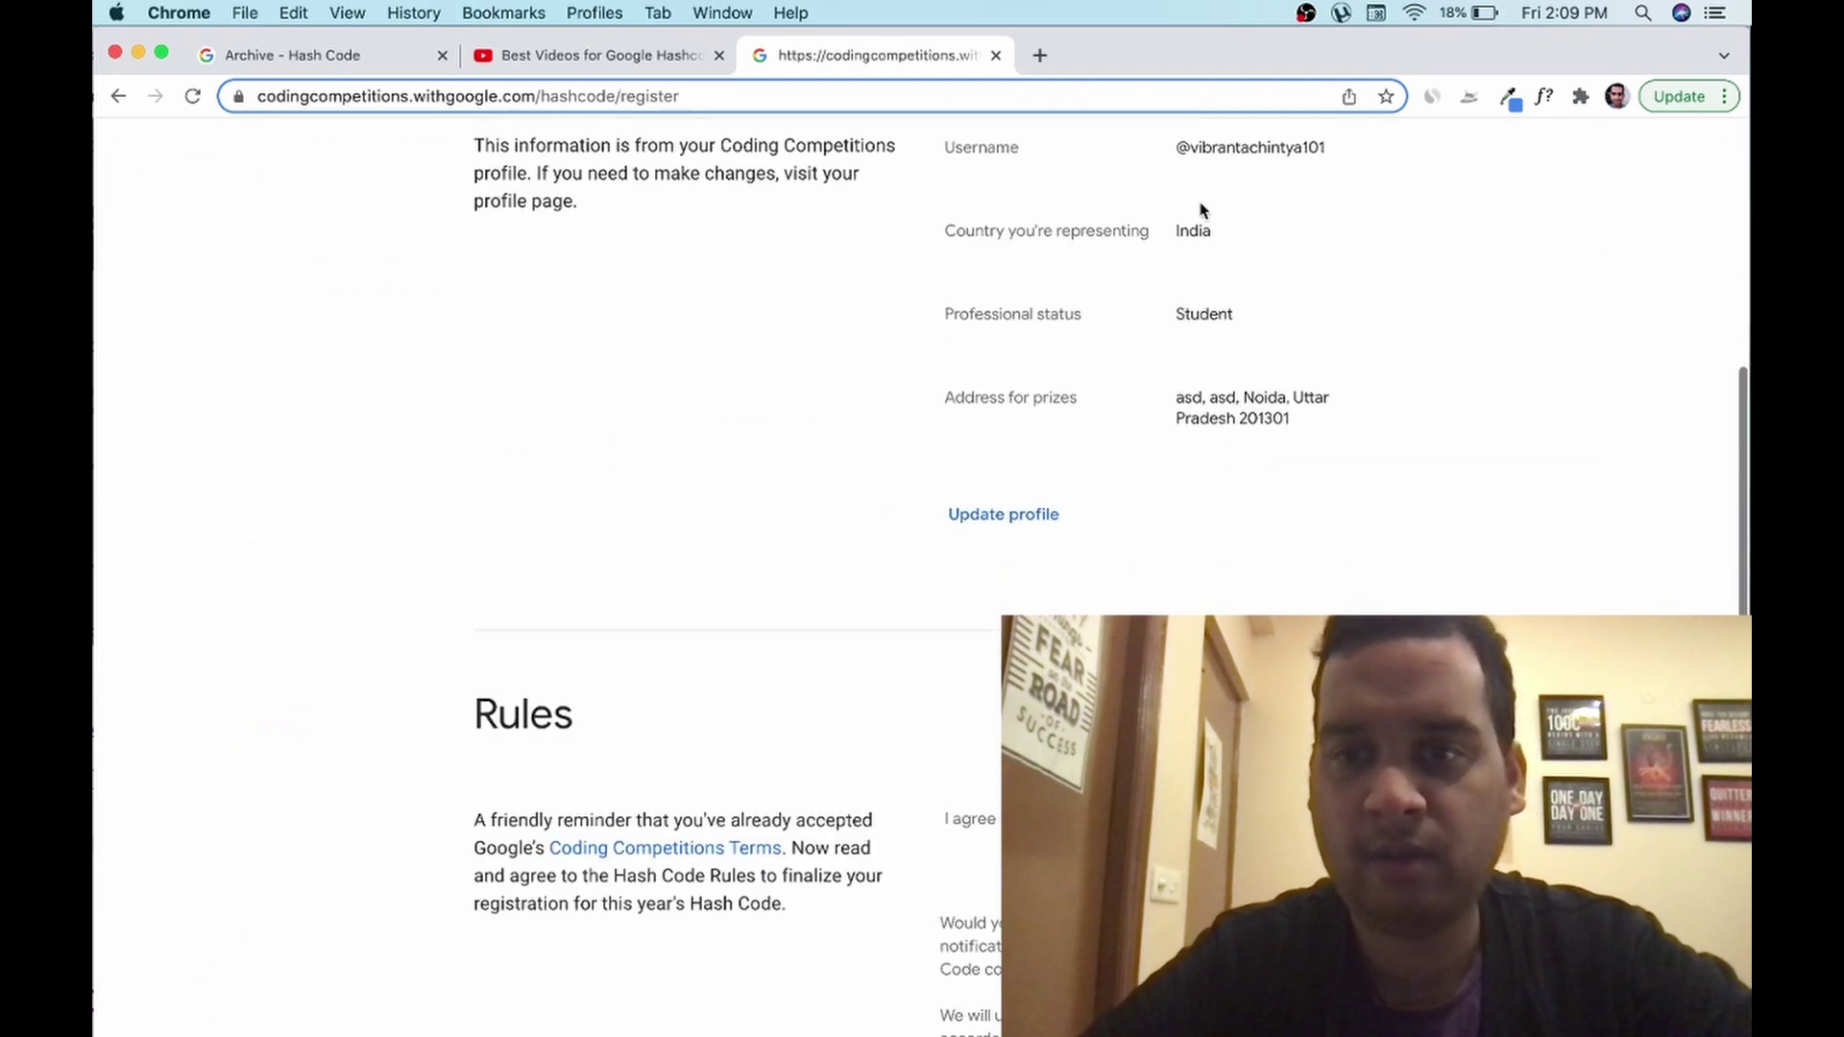
pyautogui.scroll(-3, 1223, 477)
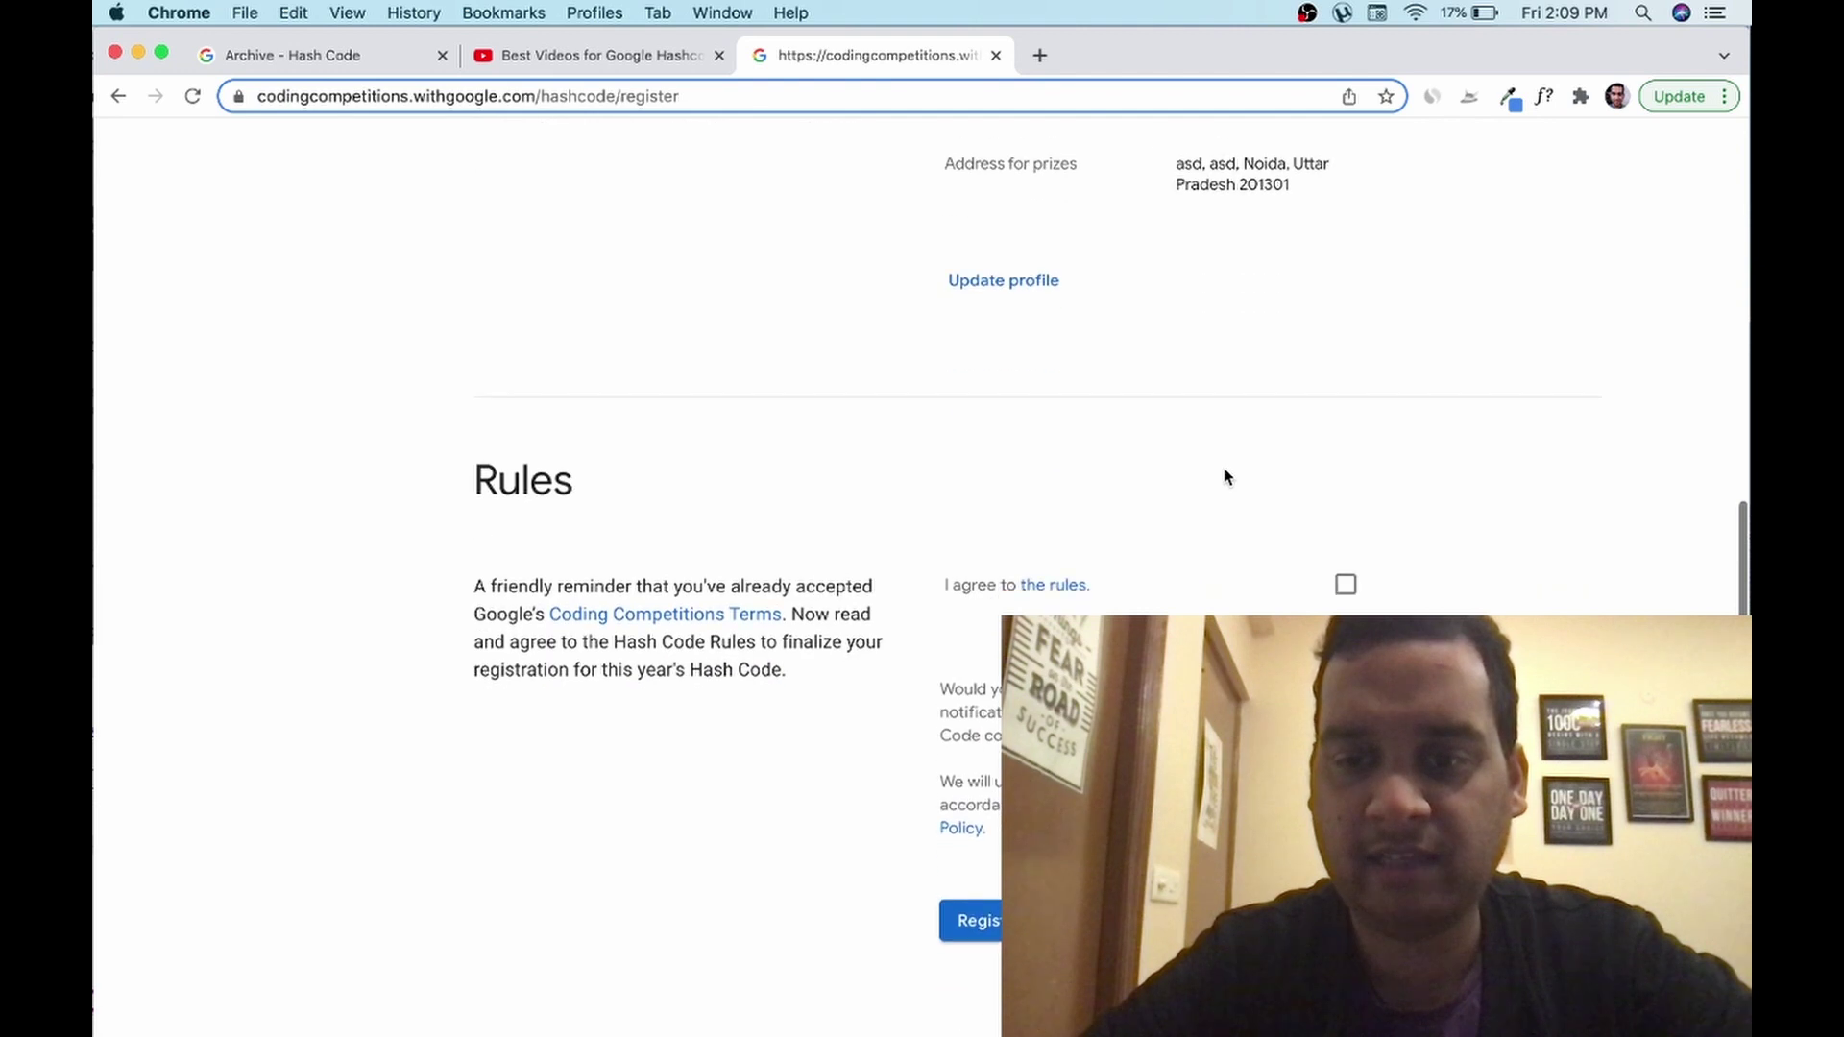
pyautogui.click(1345, 592)
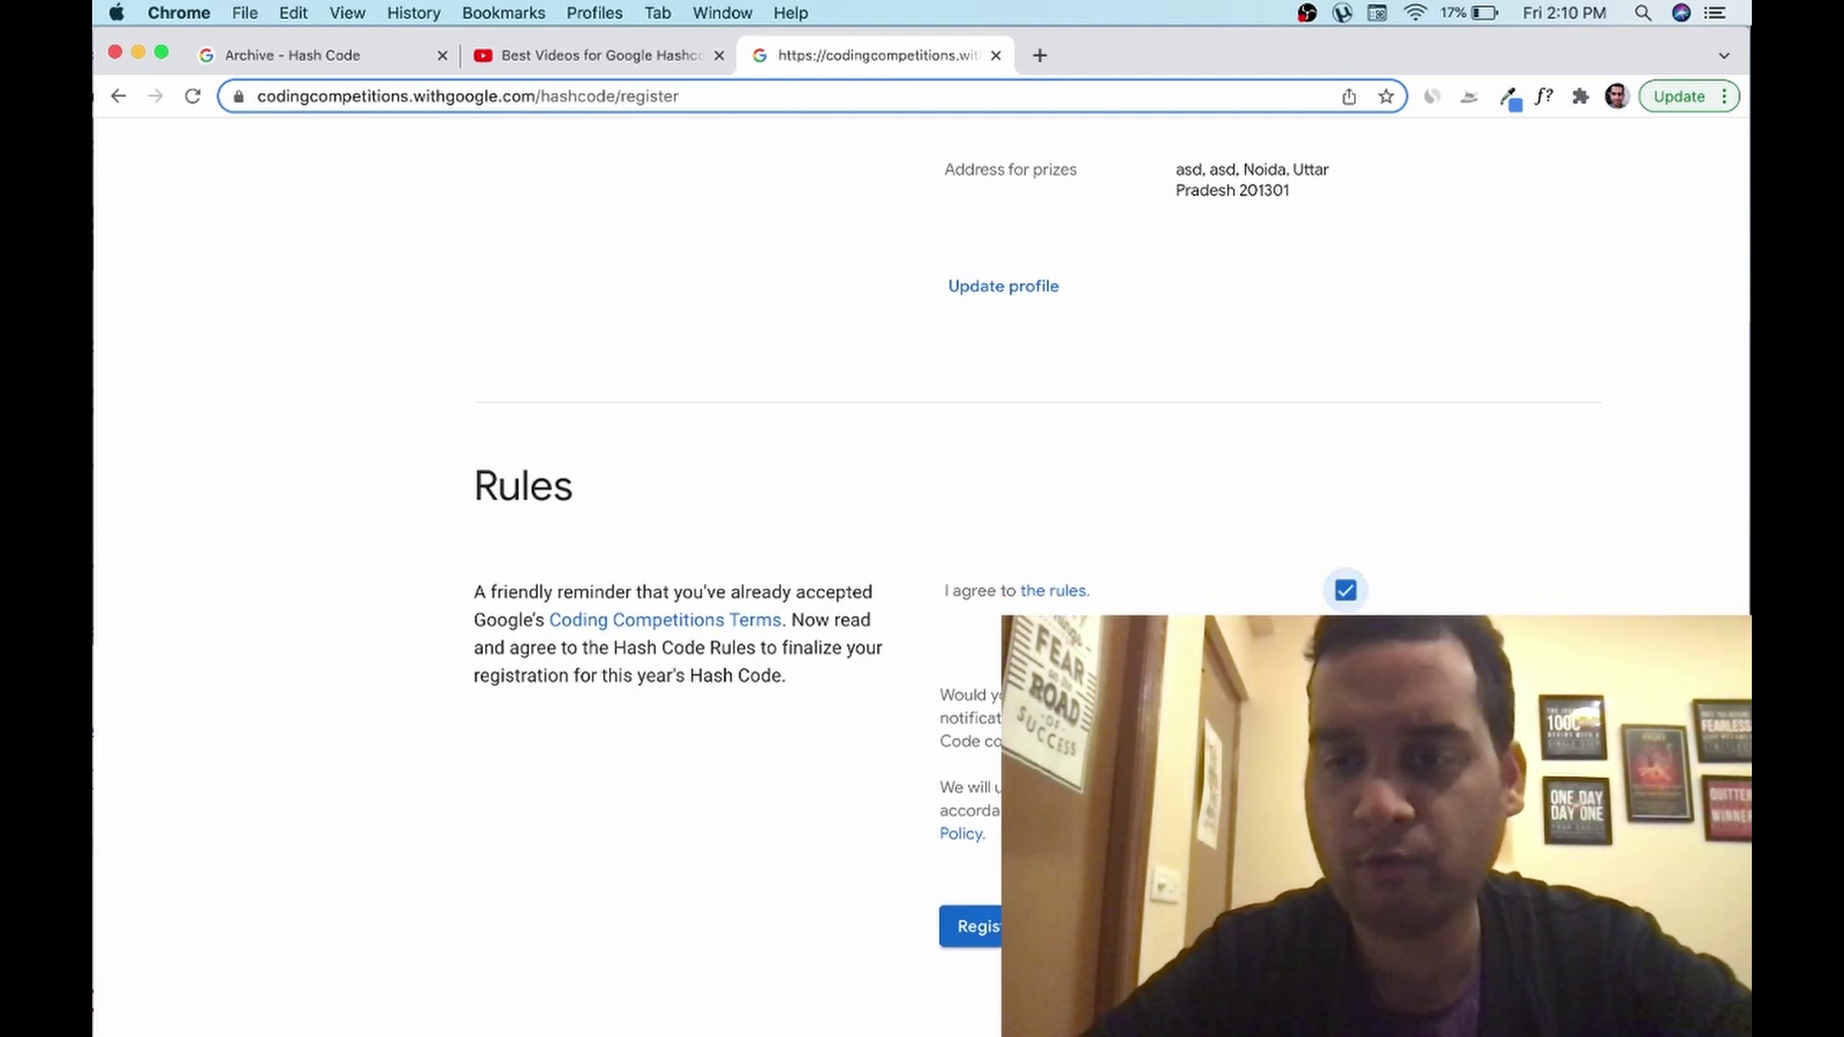
pyautogui.click(974, 926)
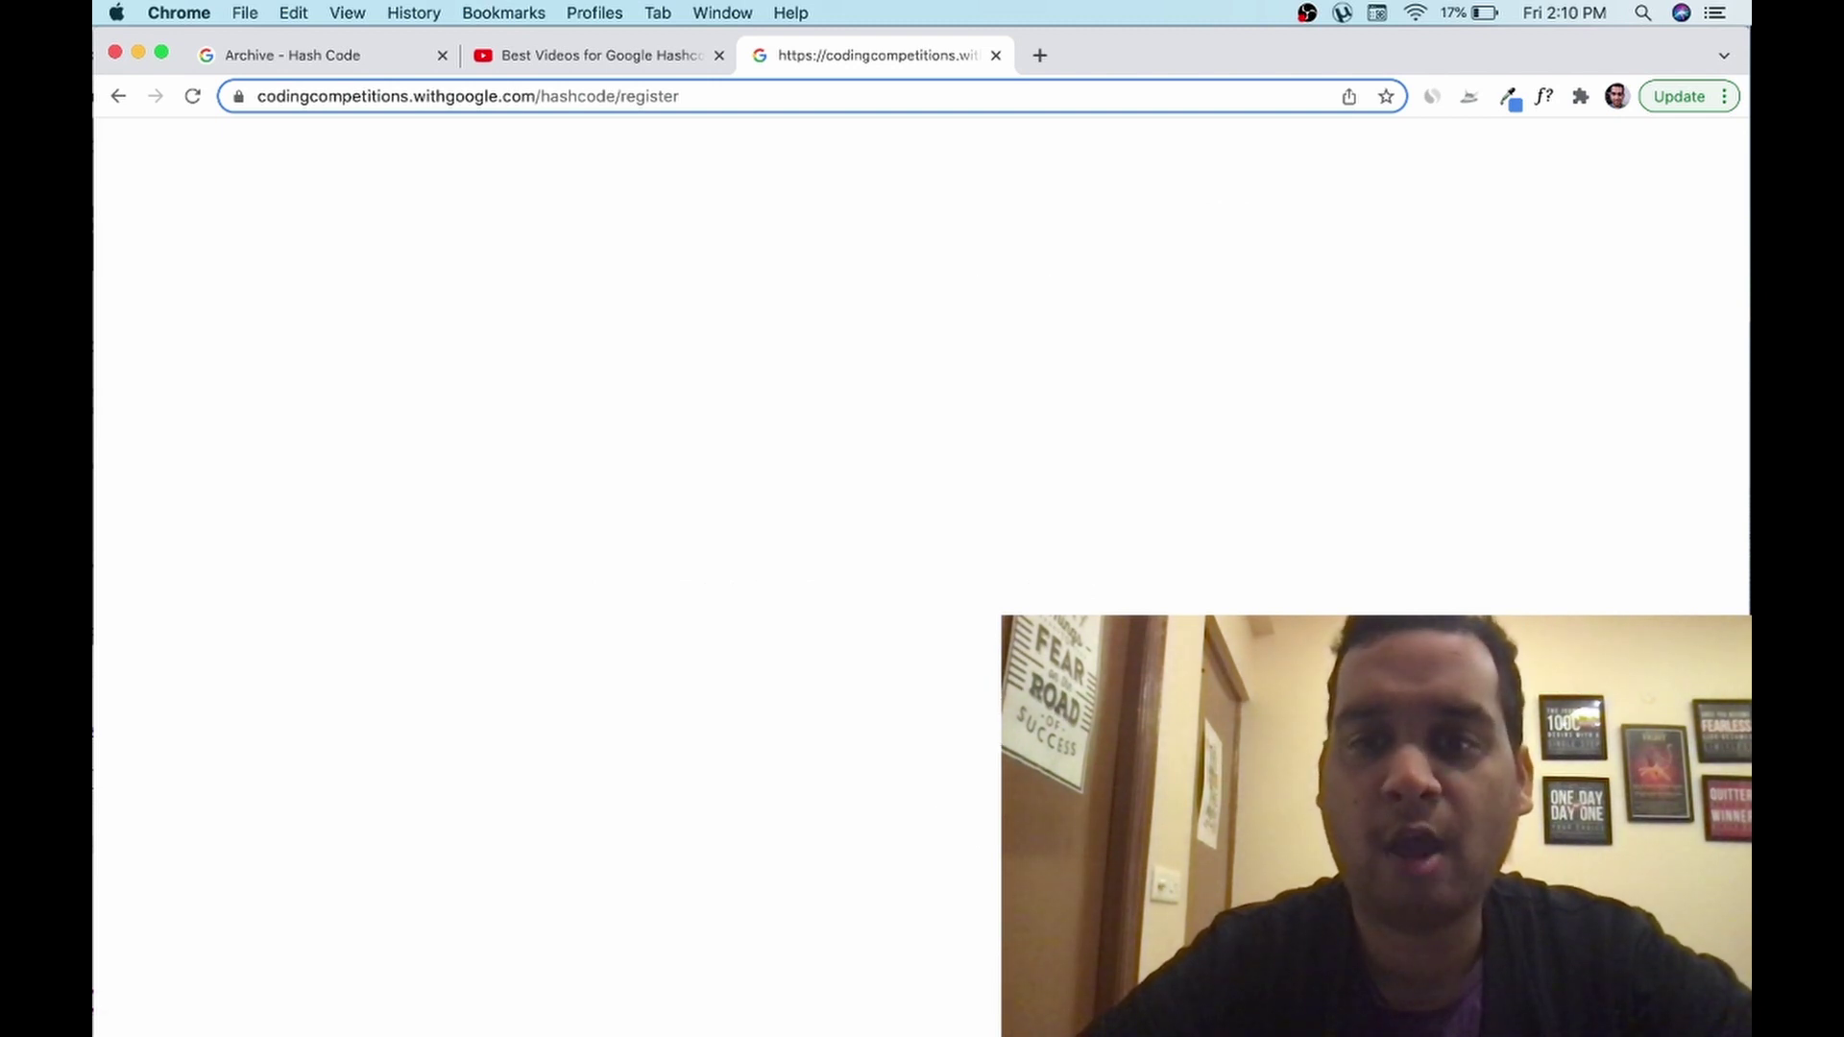
# Create the team as Tag2024 after the name Tag2023 proves unavailable
pyautogui.click(501, 158)
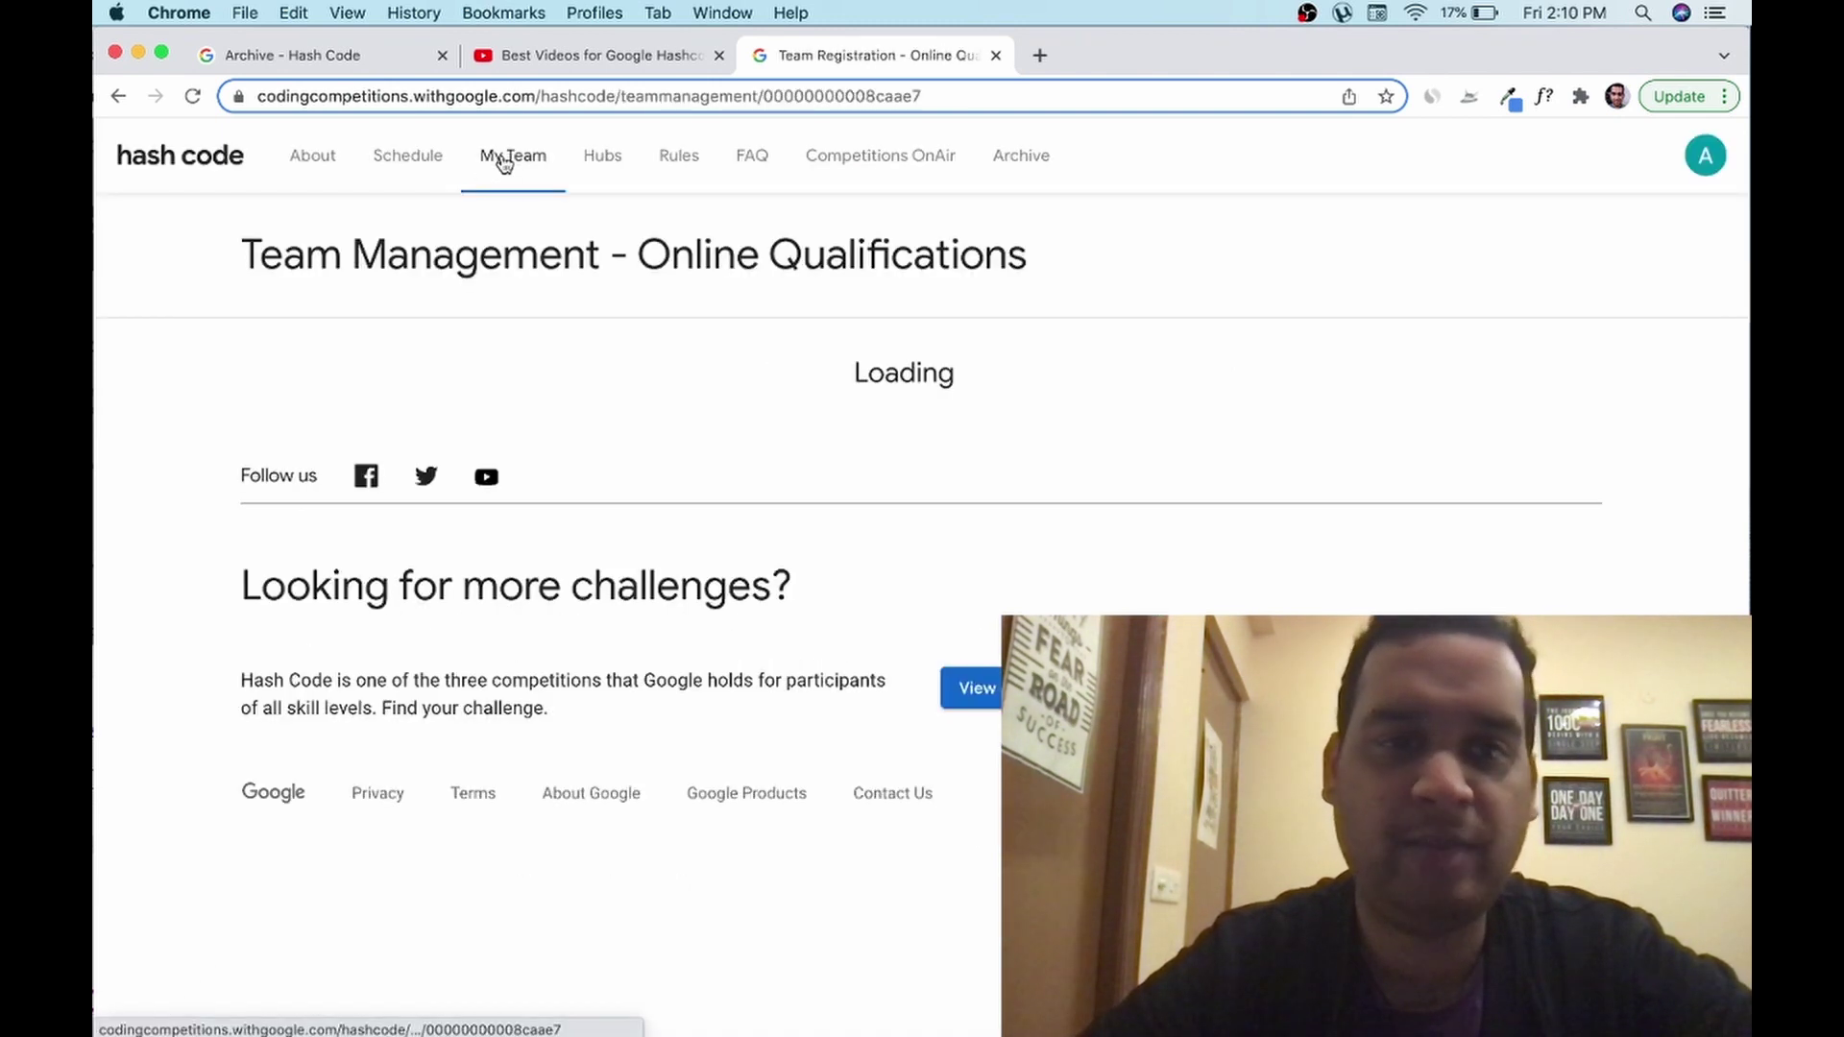
pyautogui.click(1145, 521)
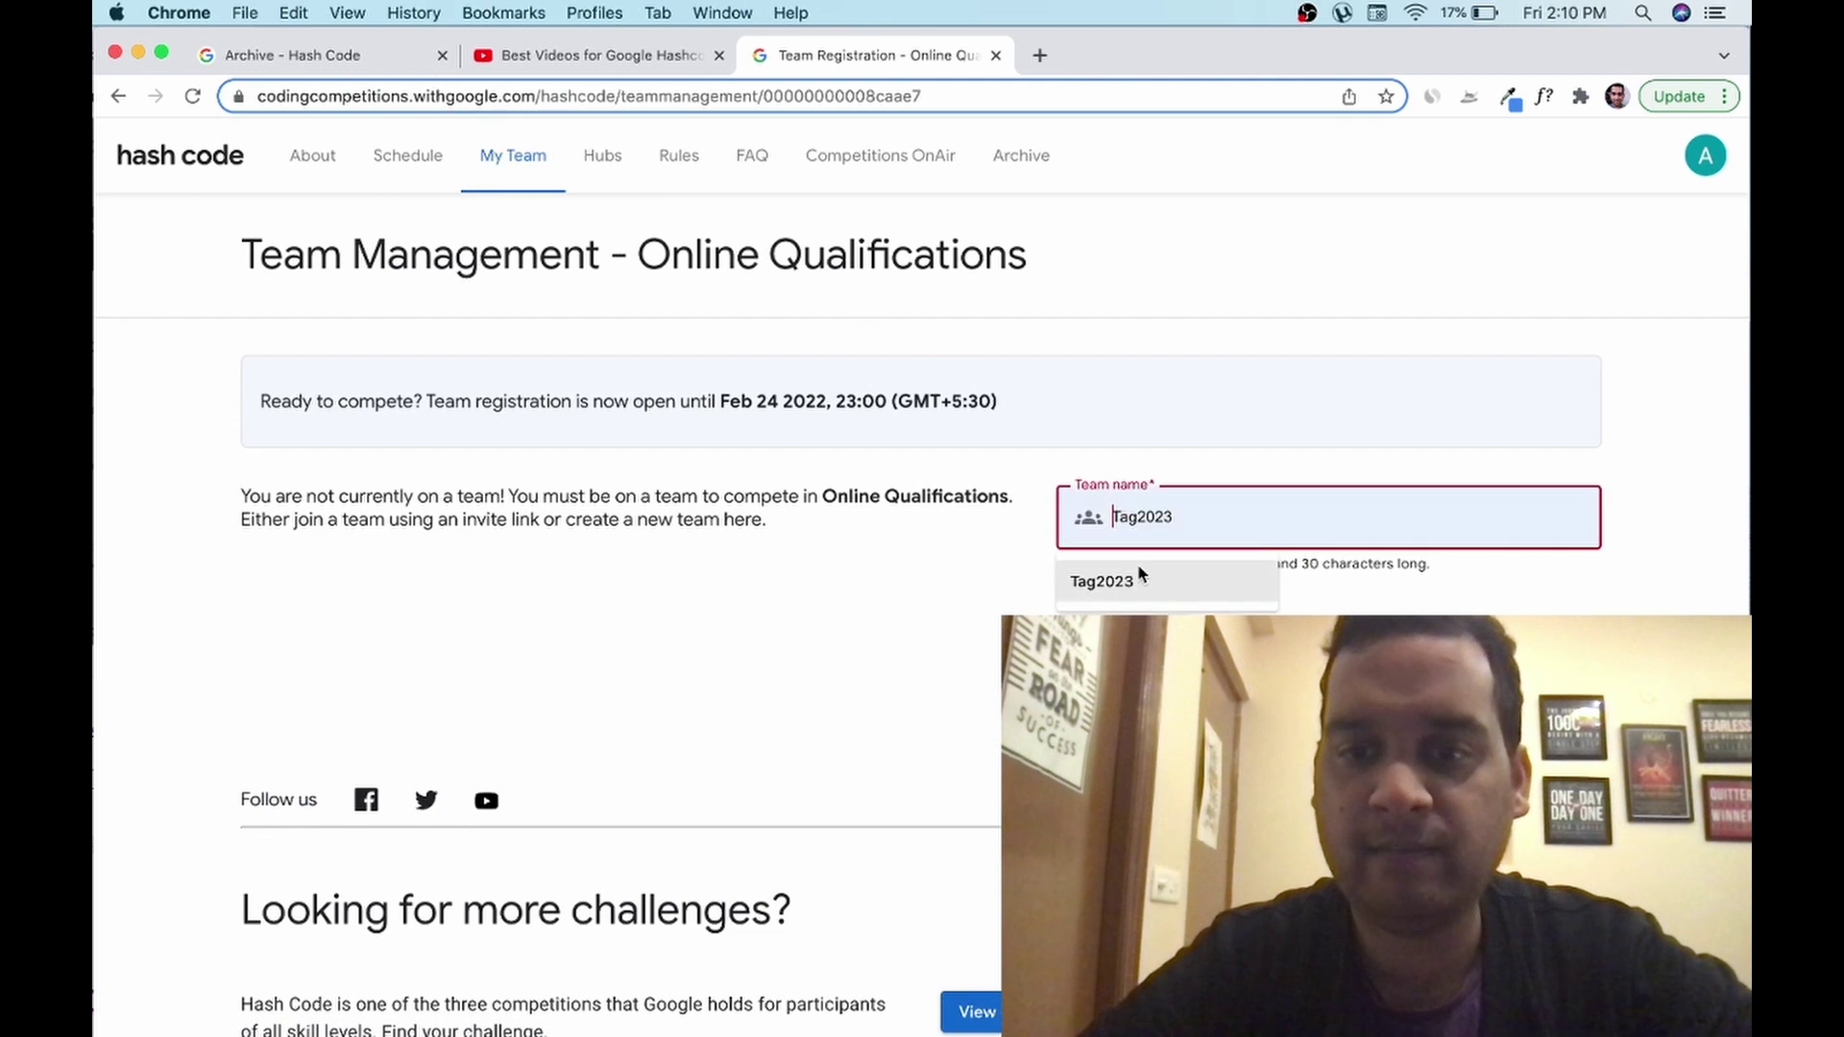
pyautogui.click(1137, 564)
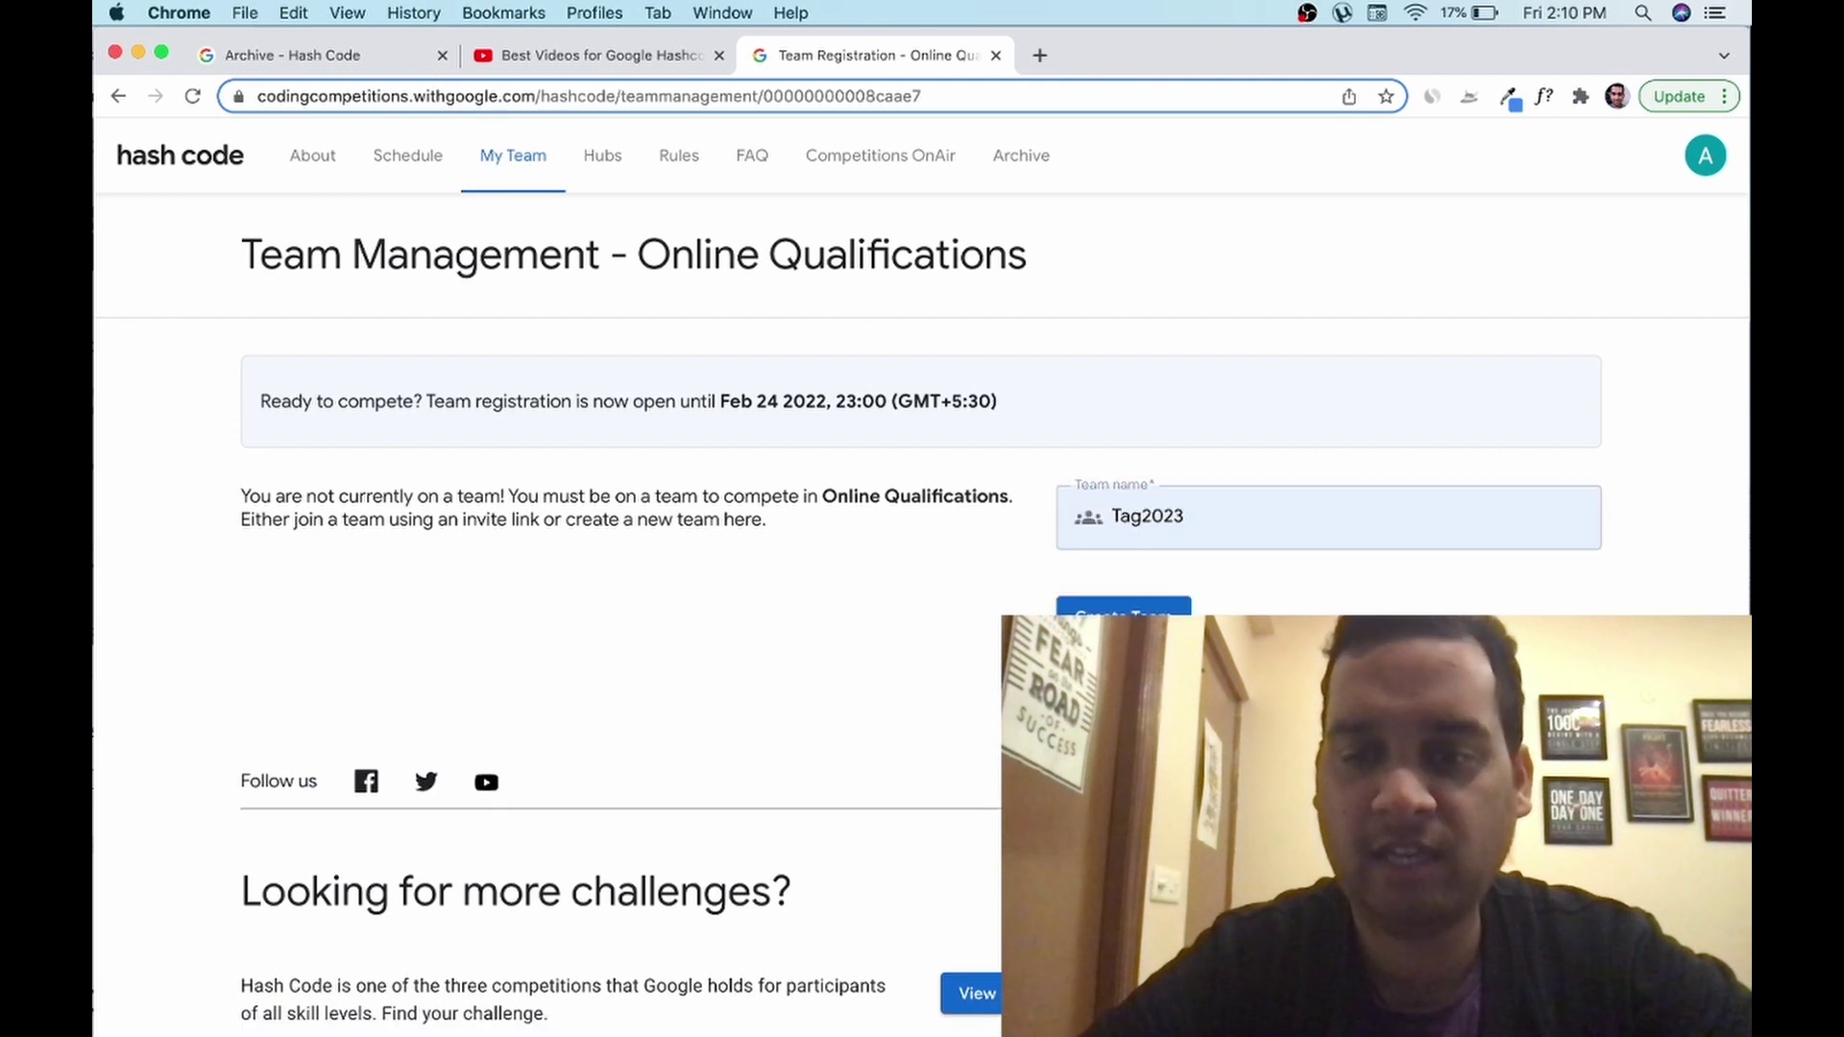
pyautogui.click(1124, 607)
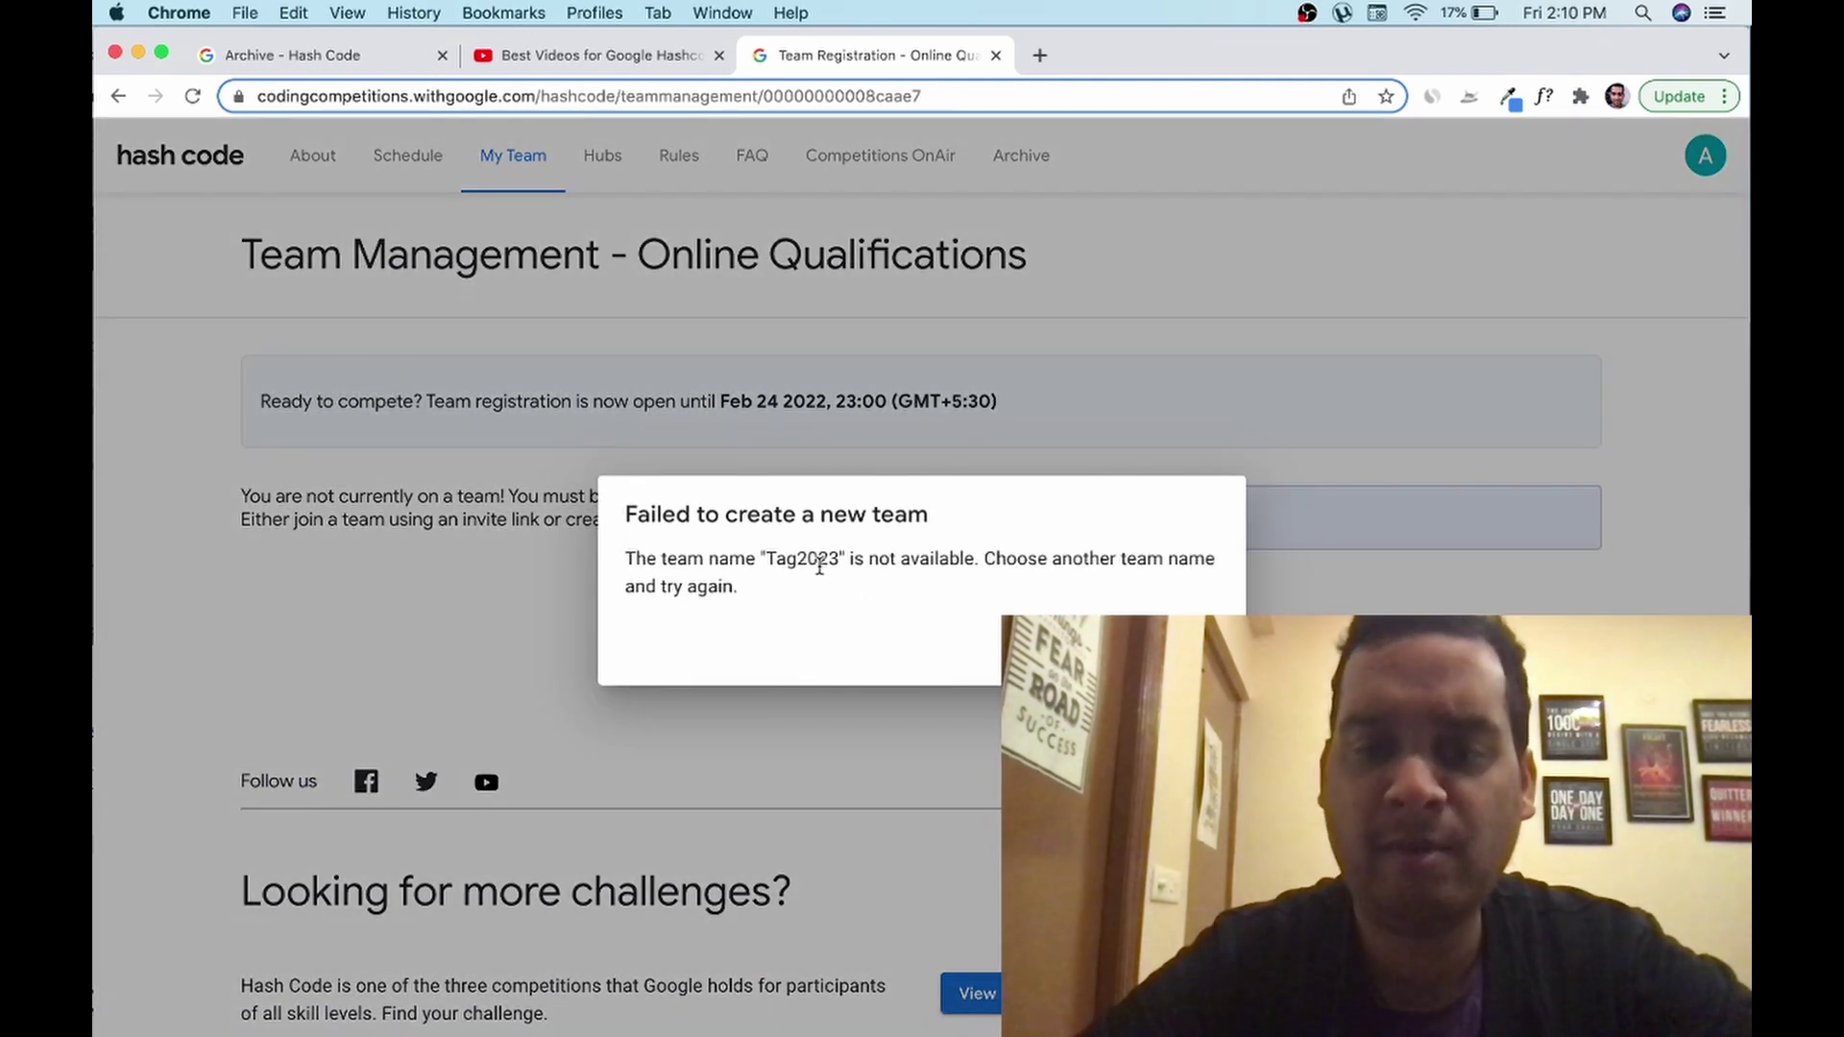
pyautogui.click(1217, 619)
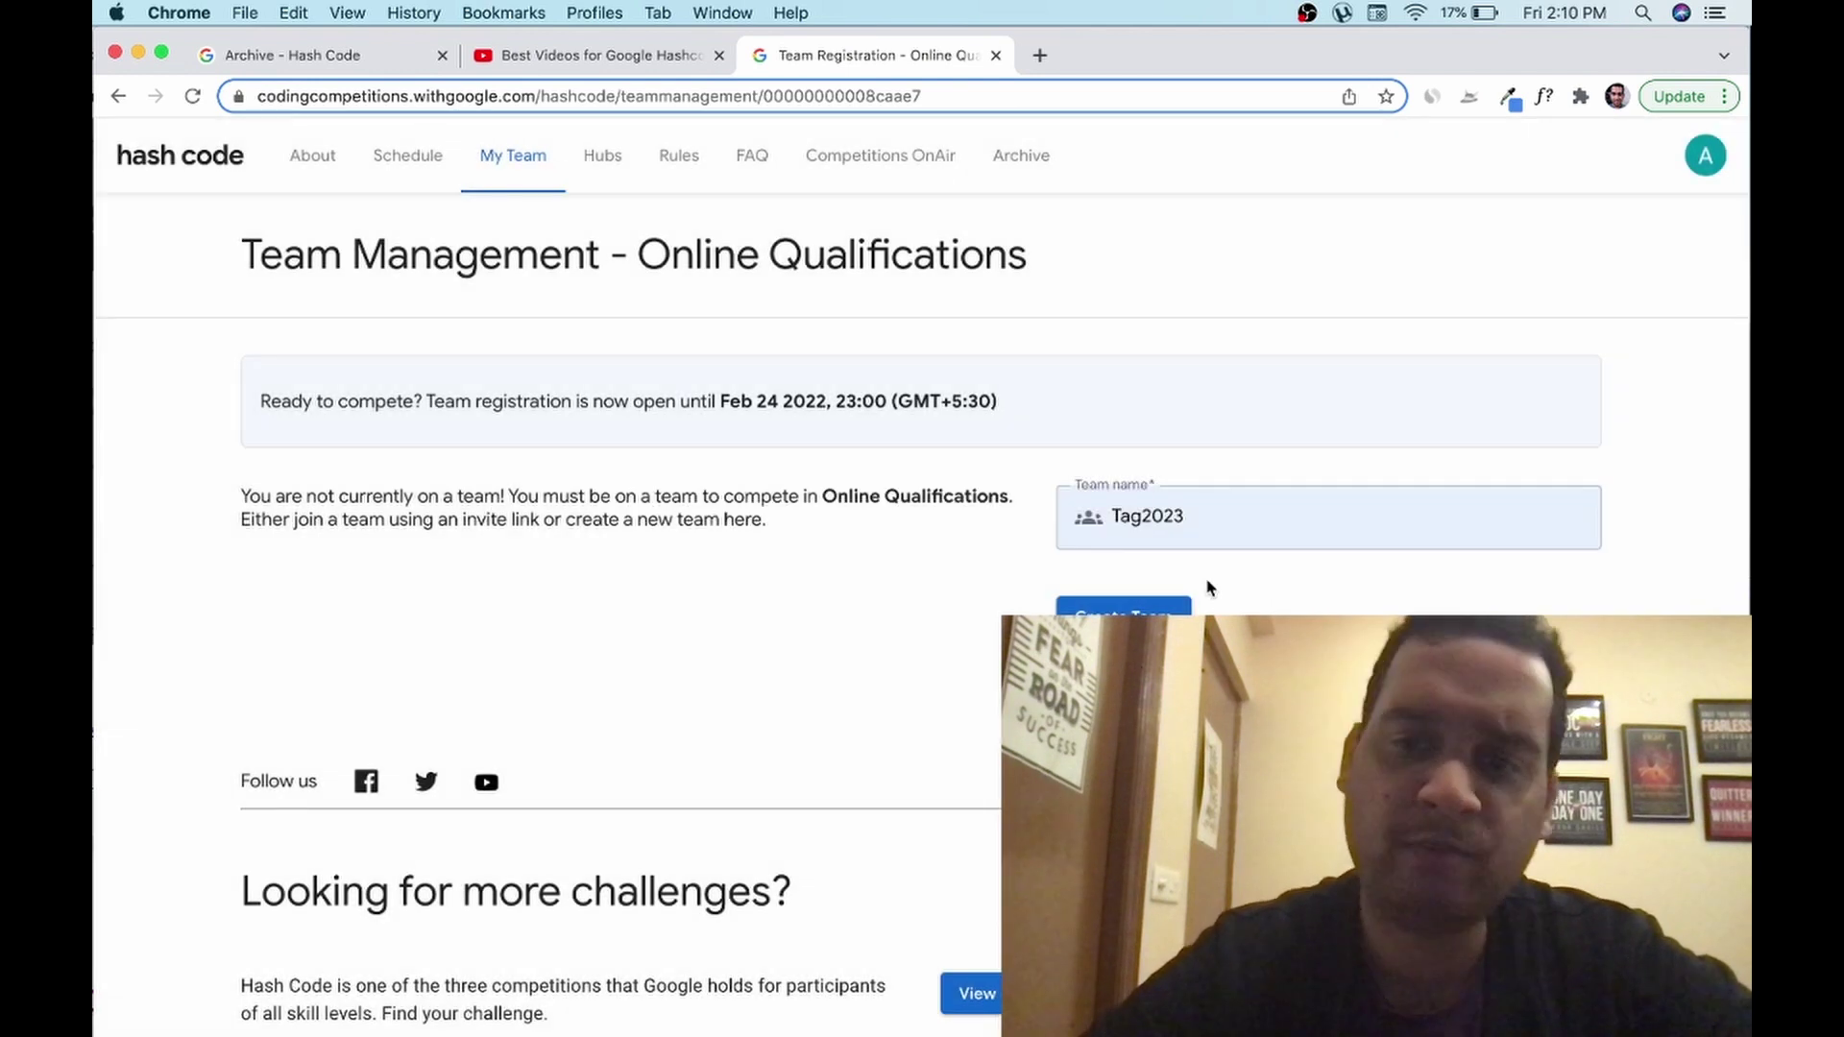
pyautogui.click(1218, 526)
pyautogui.press('BackSpace')
pyautogui.write('4')
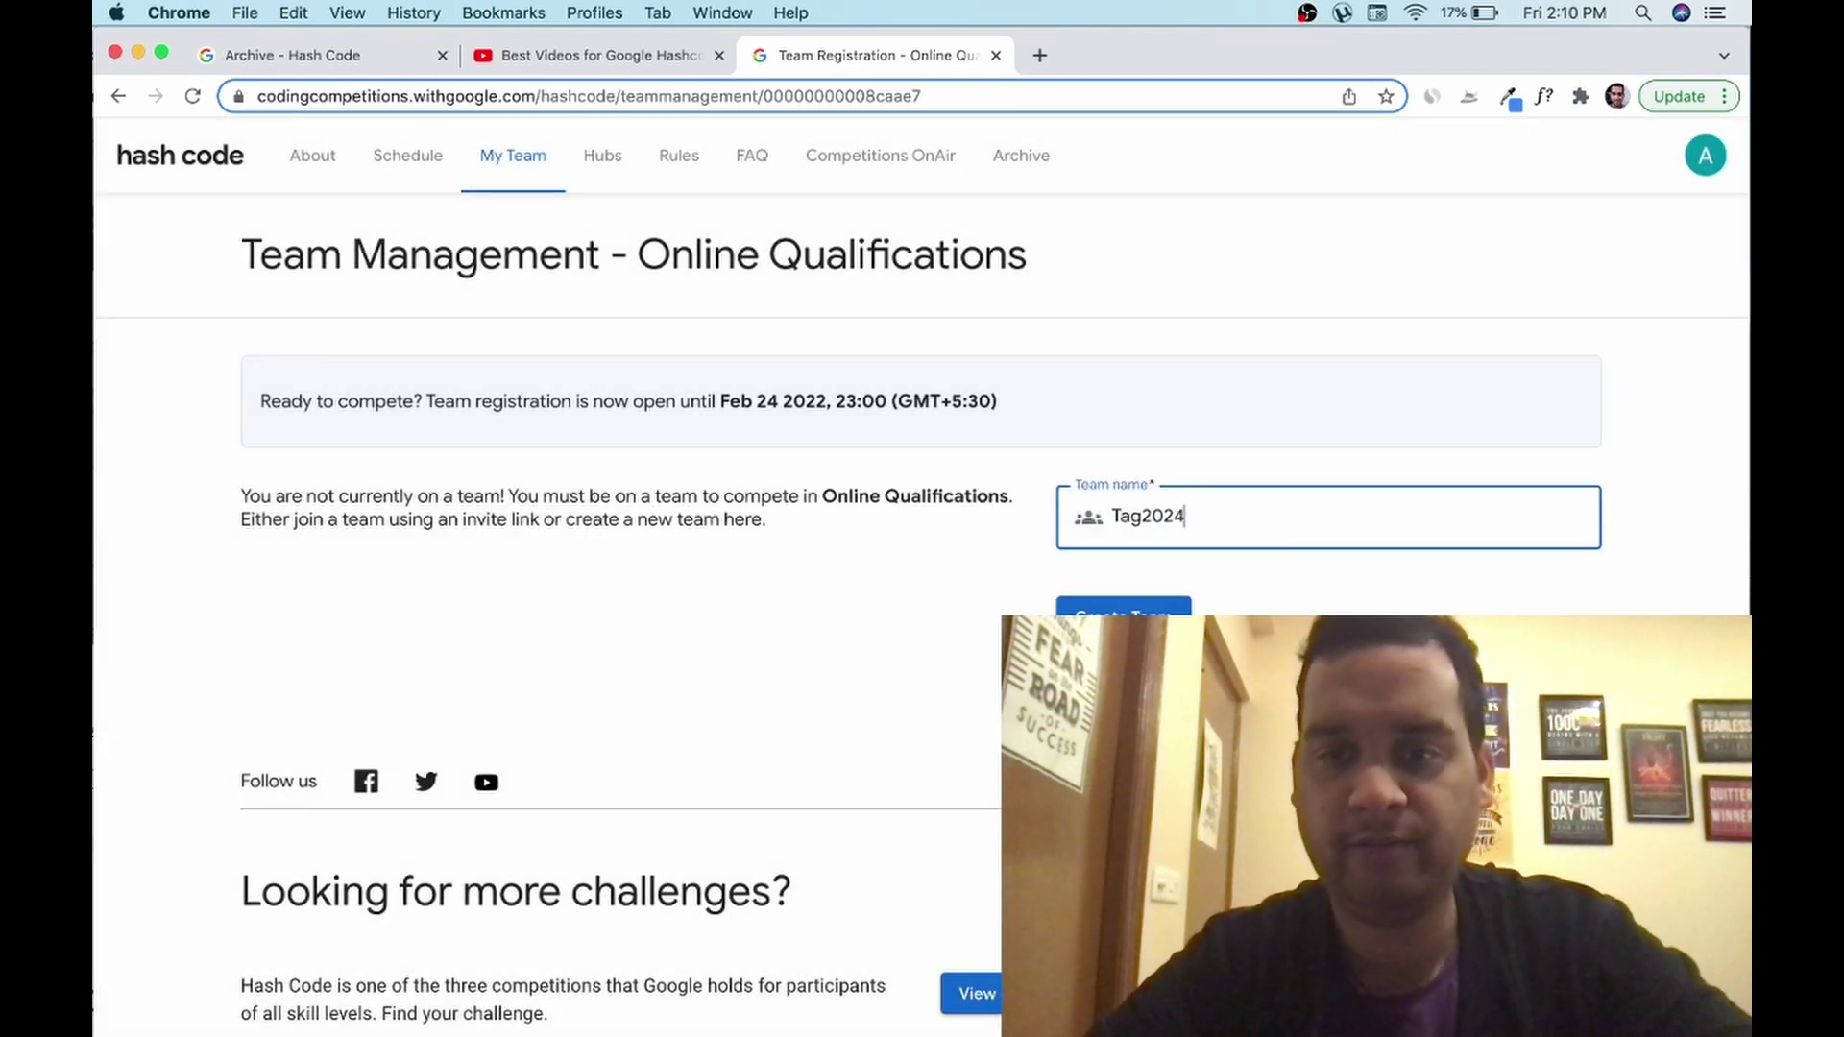
pyautogui.press('Return')
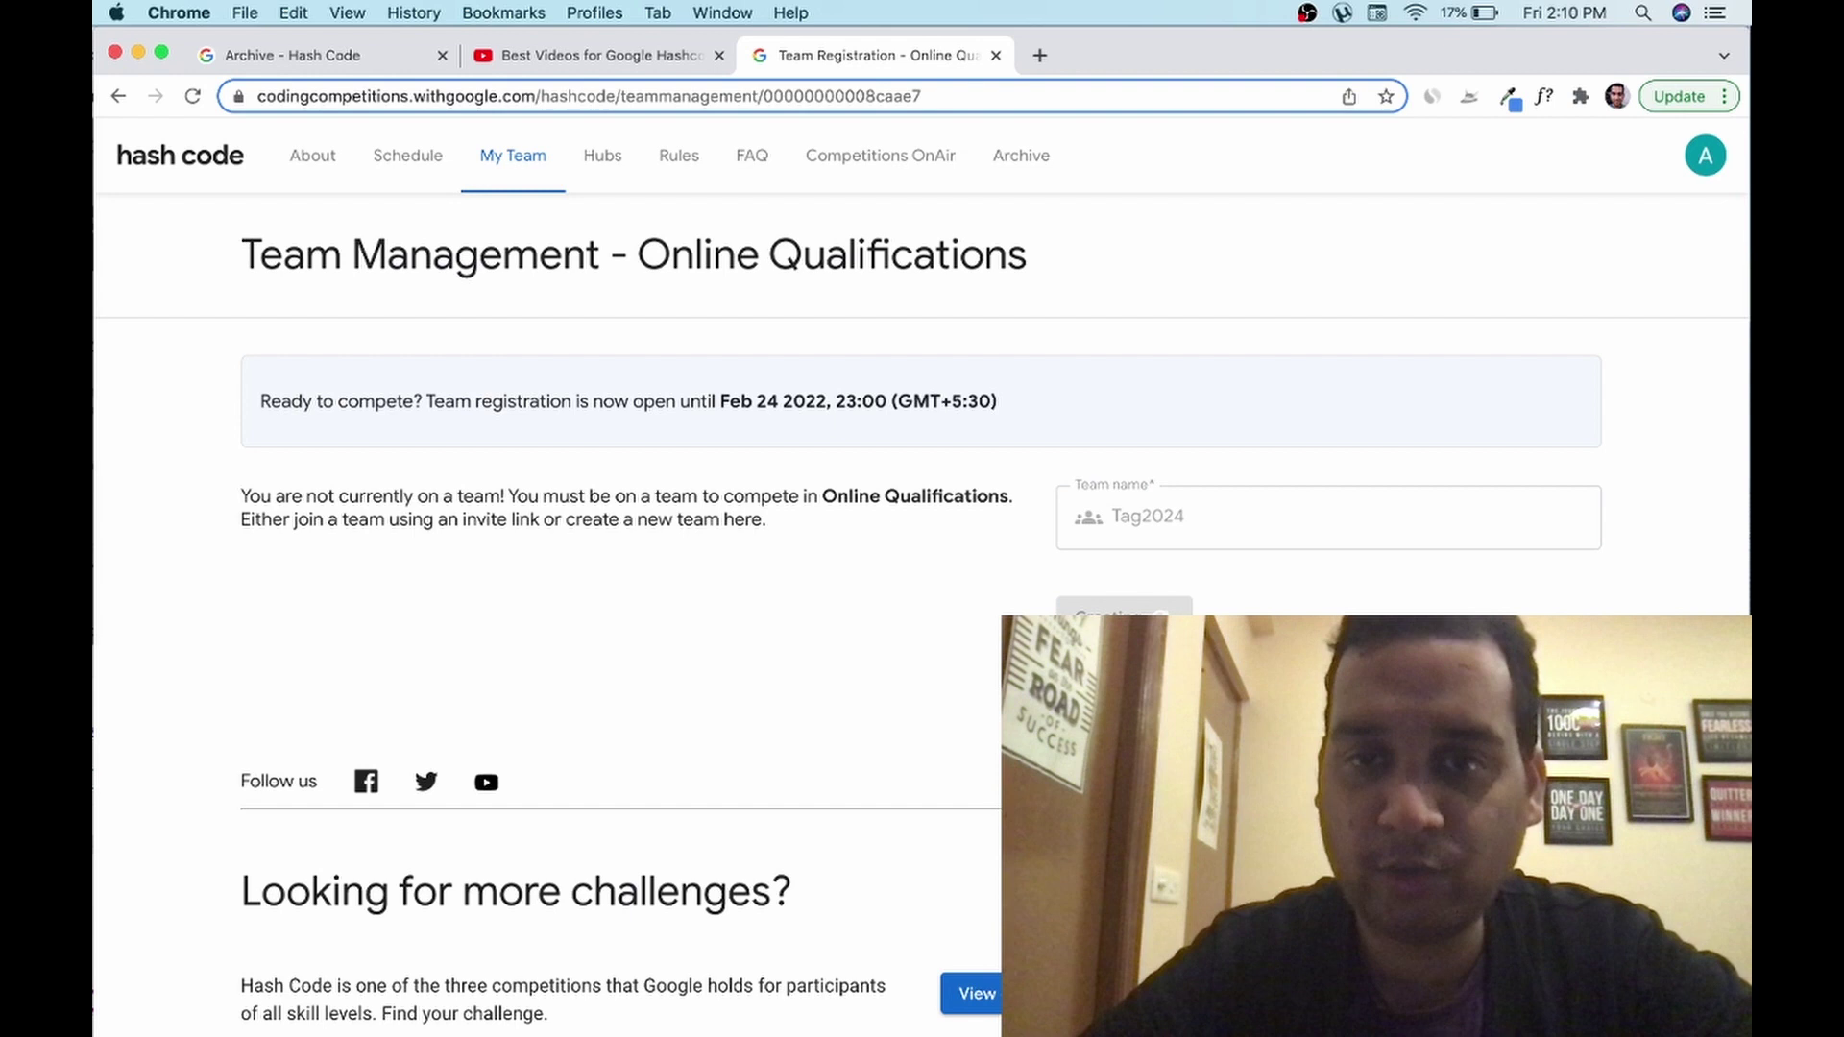
# Edit the team details, close the hub list without picking a hub, and save
pyautogui.scroll(-5, 1189, 449)
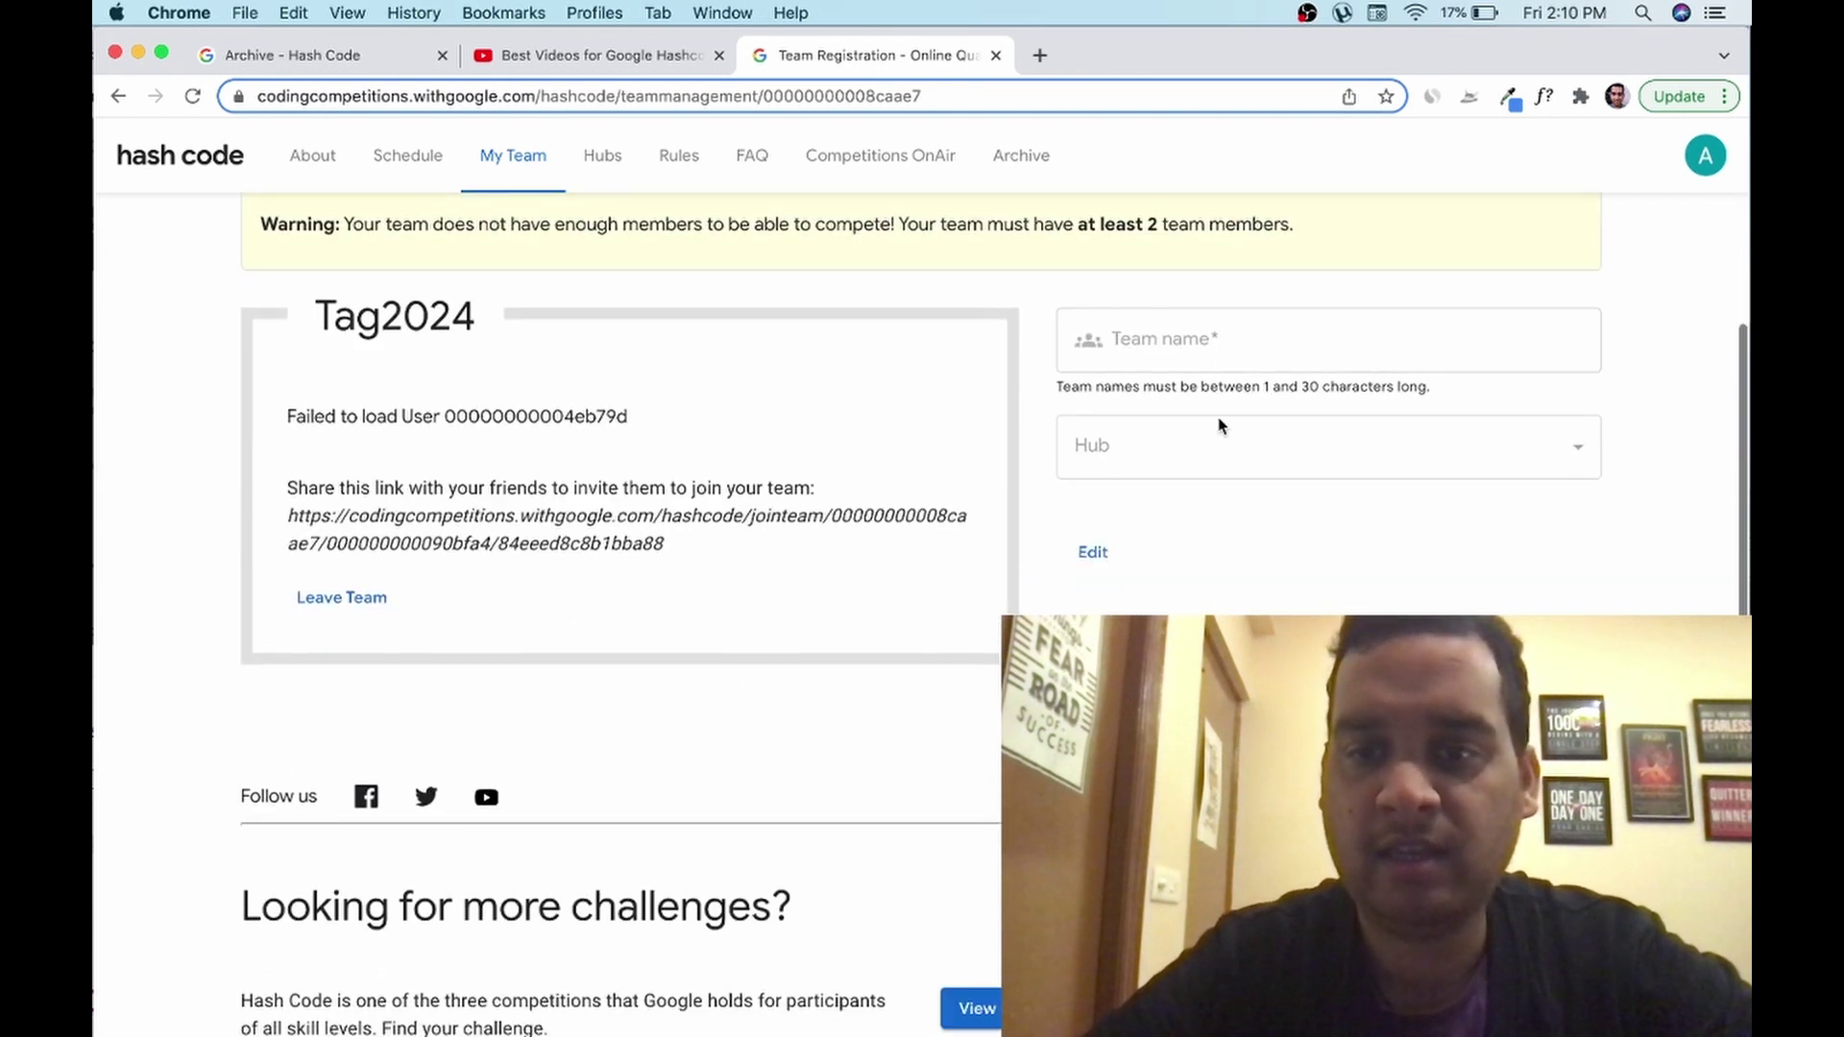
pyautogui.click(1094, 535)
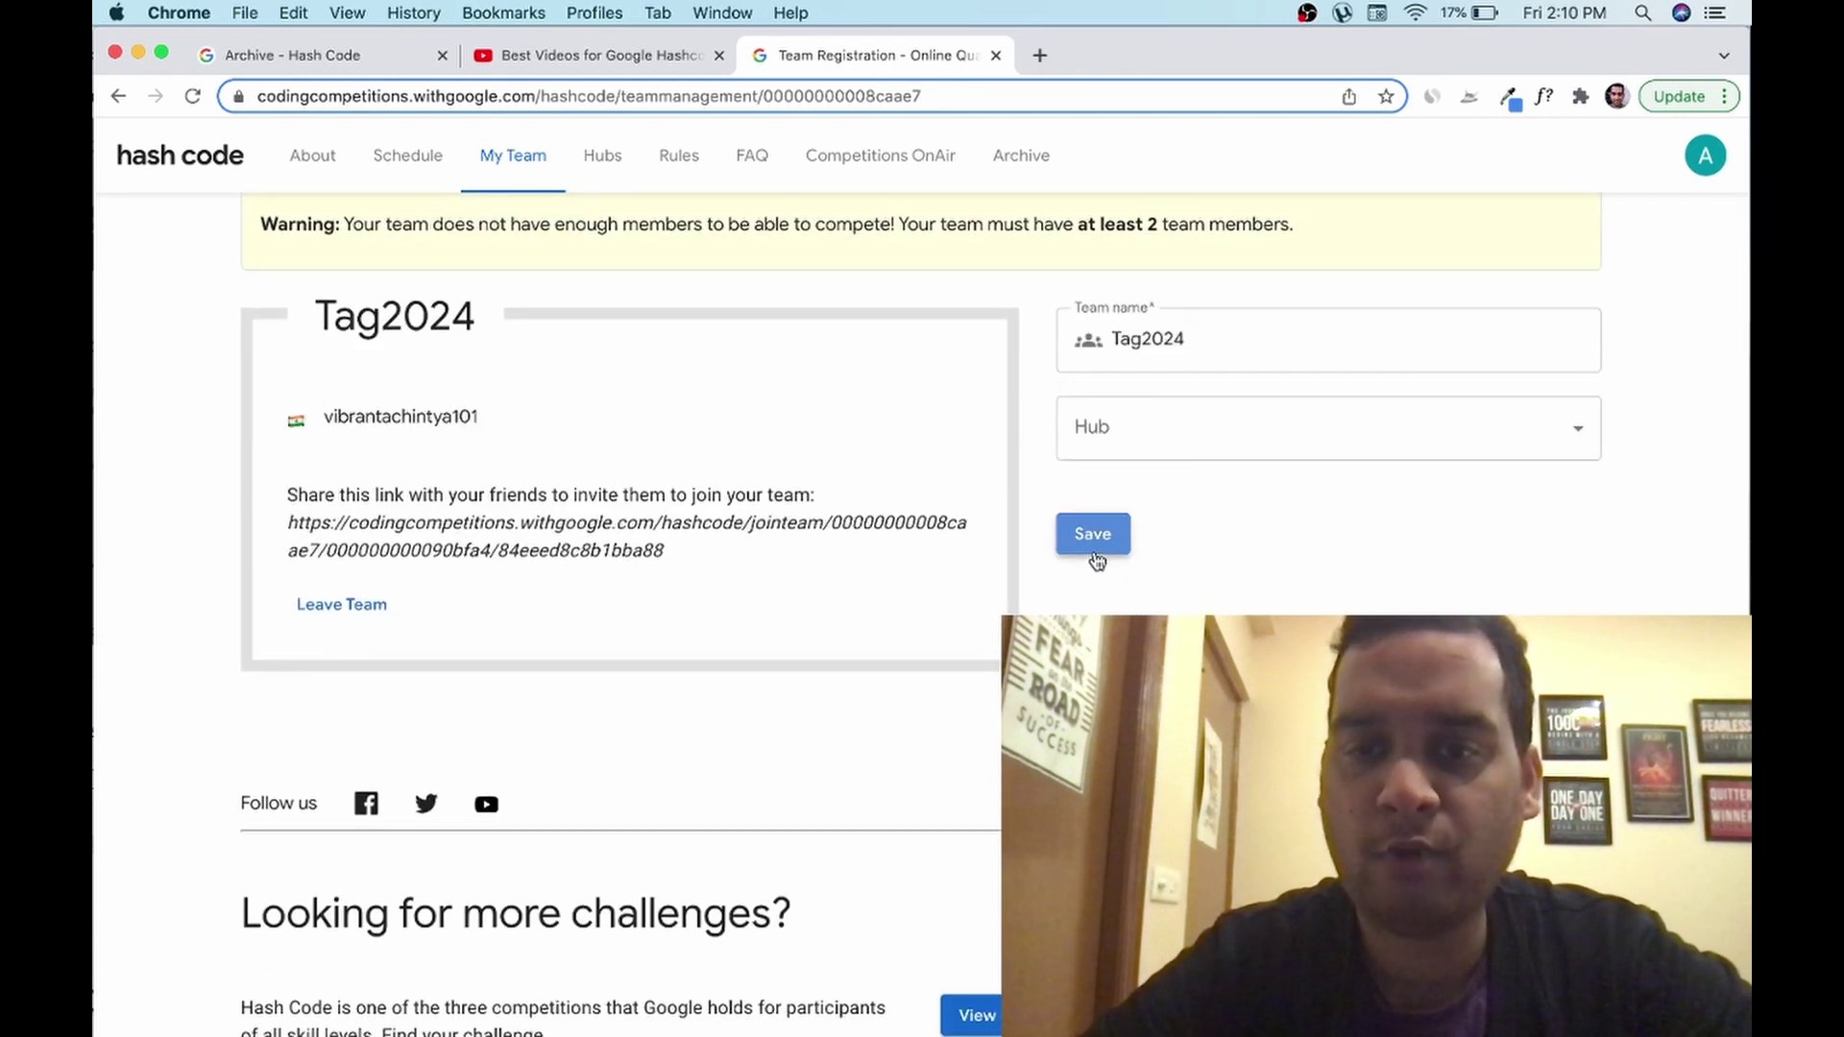
pyautogui.click(1148, 426)
pyautogui.scroll(-20, 920, 730)
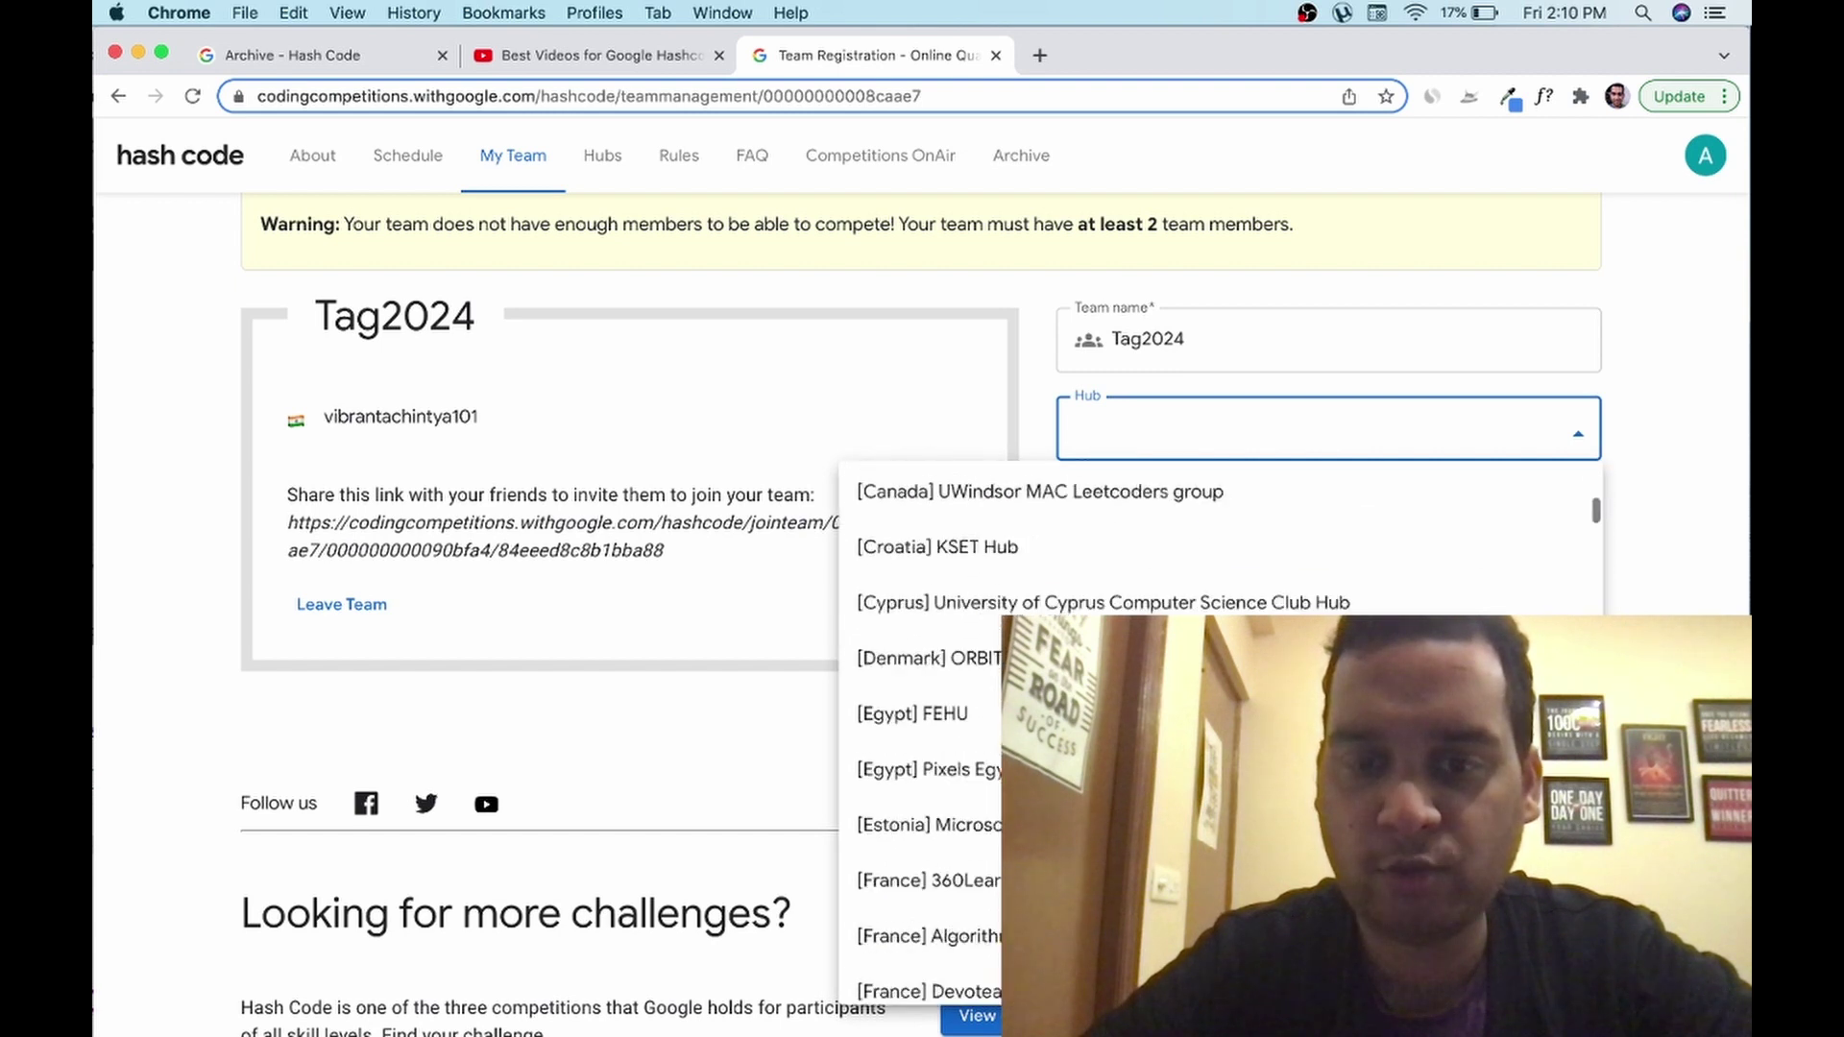
pyautogui.scroll(2, 948, 850)
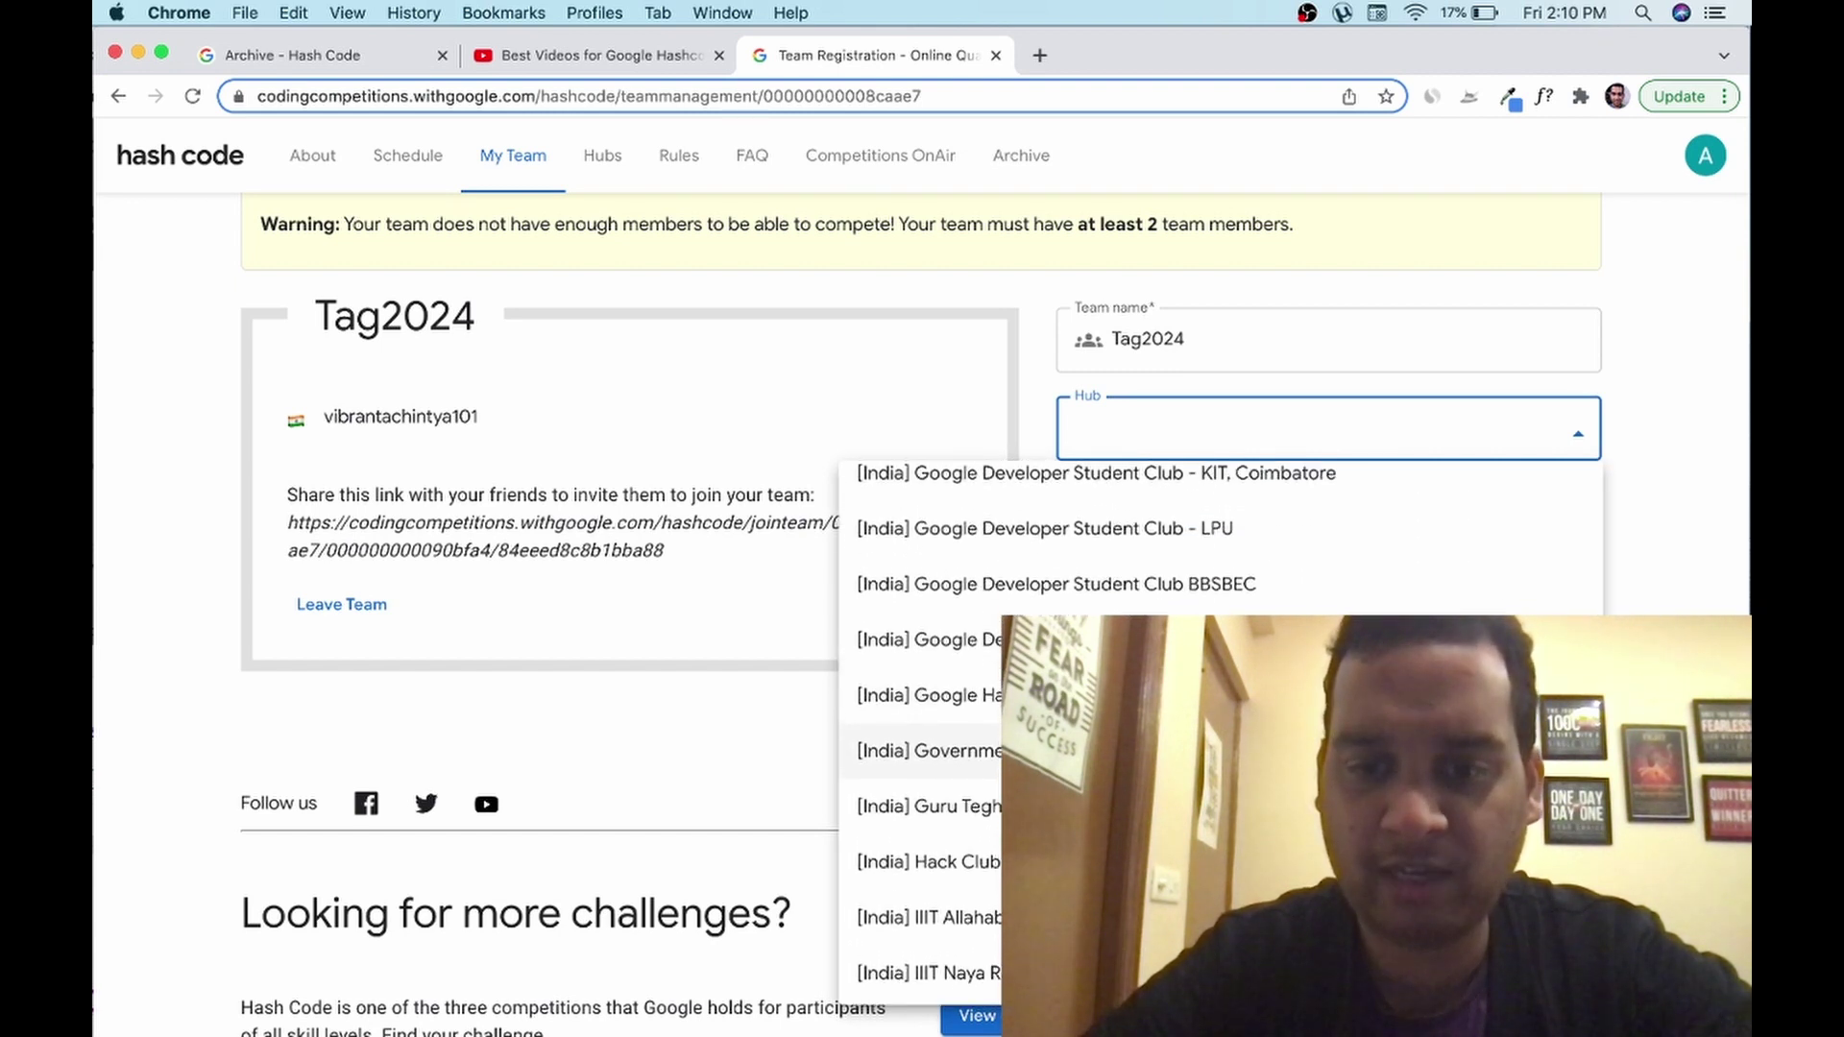
pyautogui.scroll(-5, 948, 850)
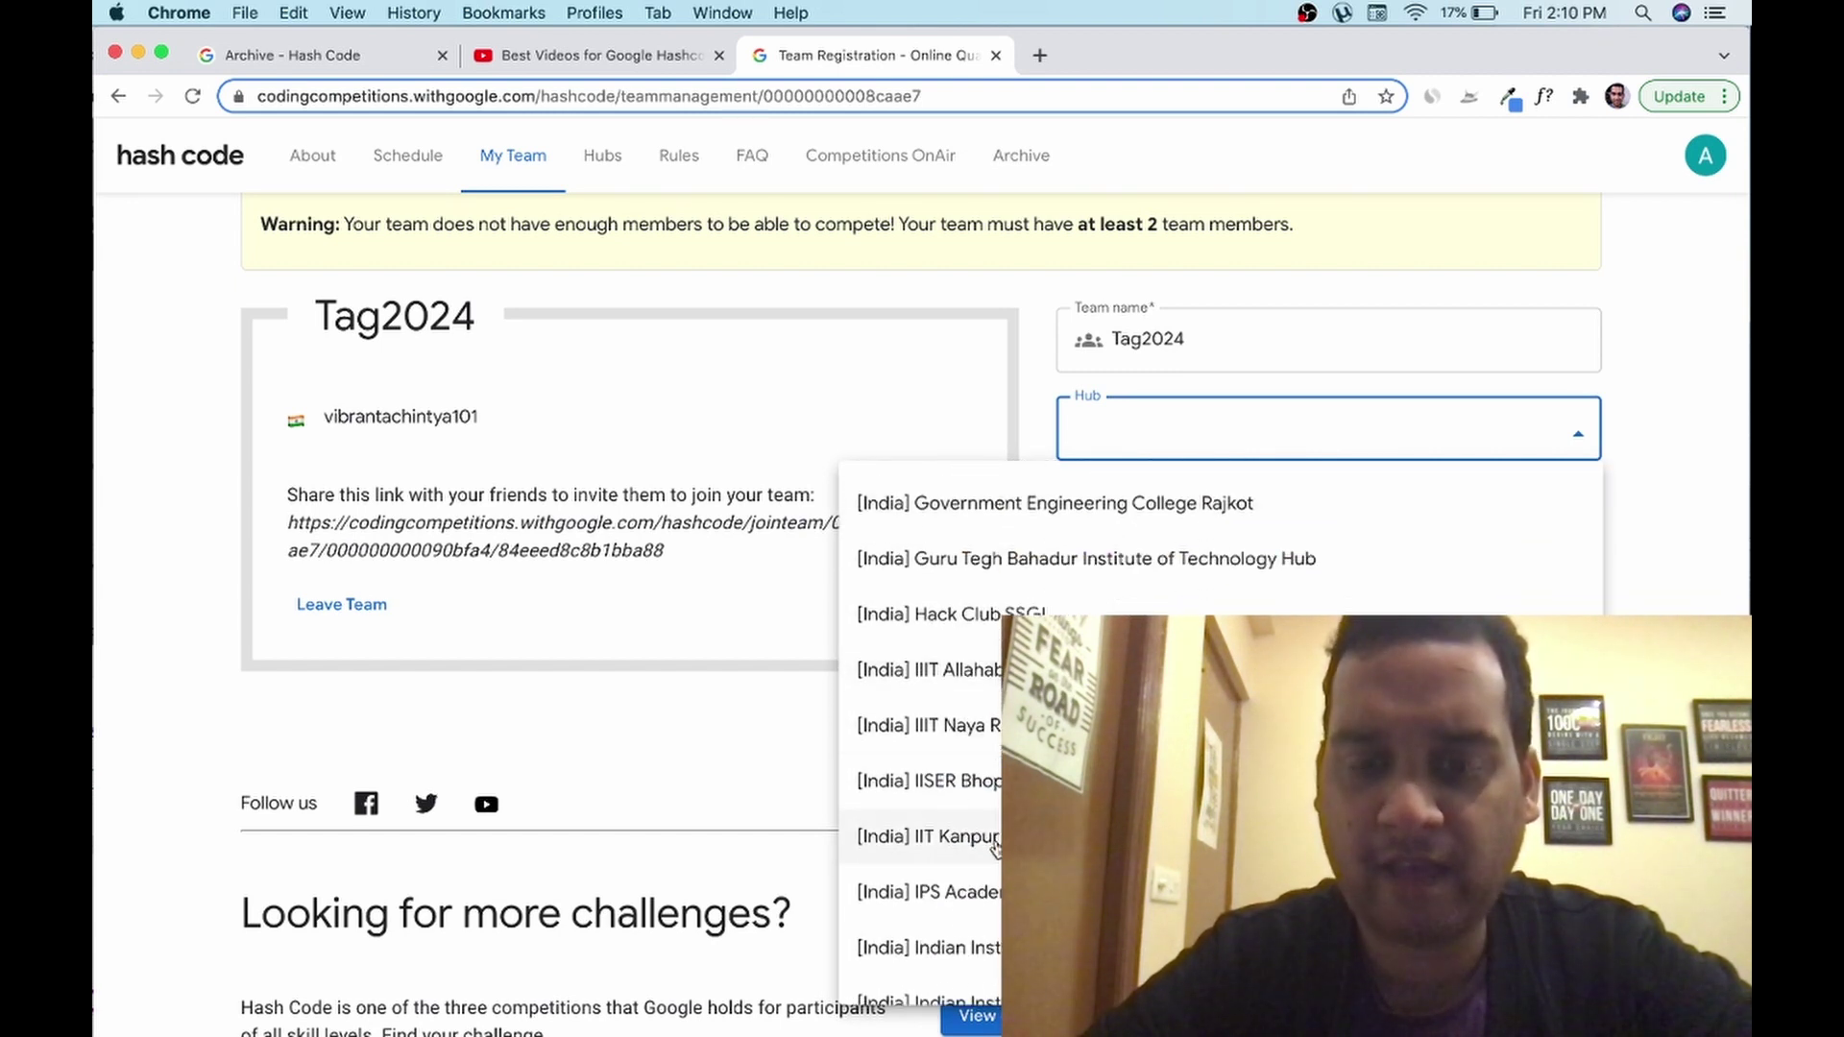
pyautogui.scroll(-6, 951, 849)
pyautogui.scroll(-3, 996, 848)
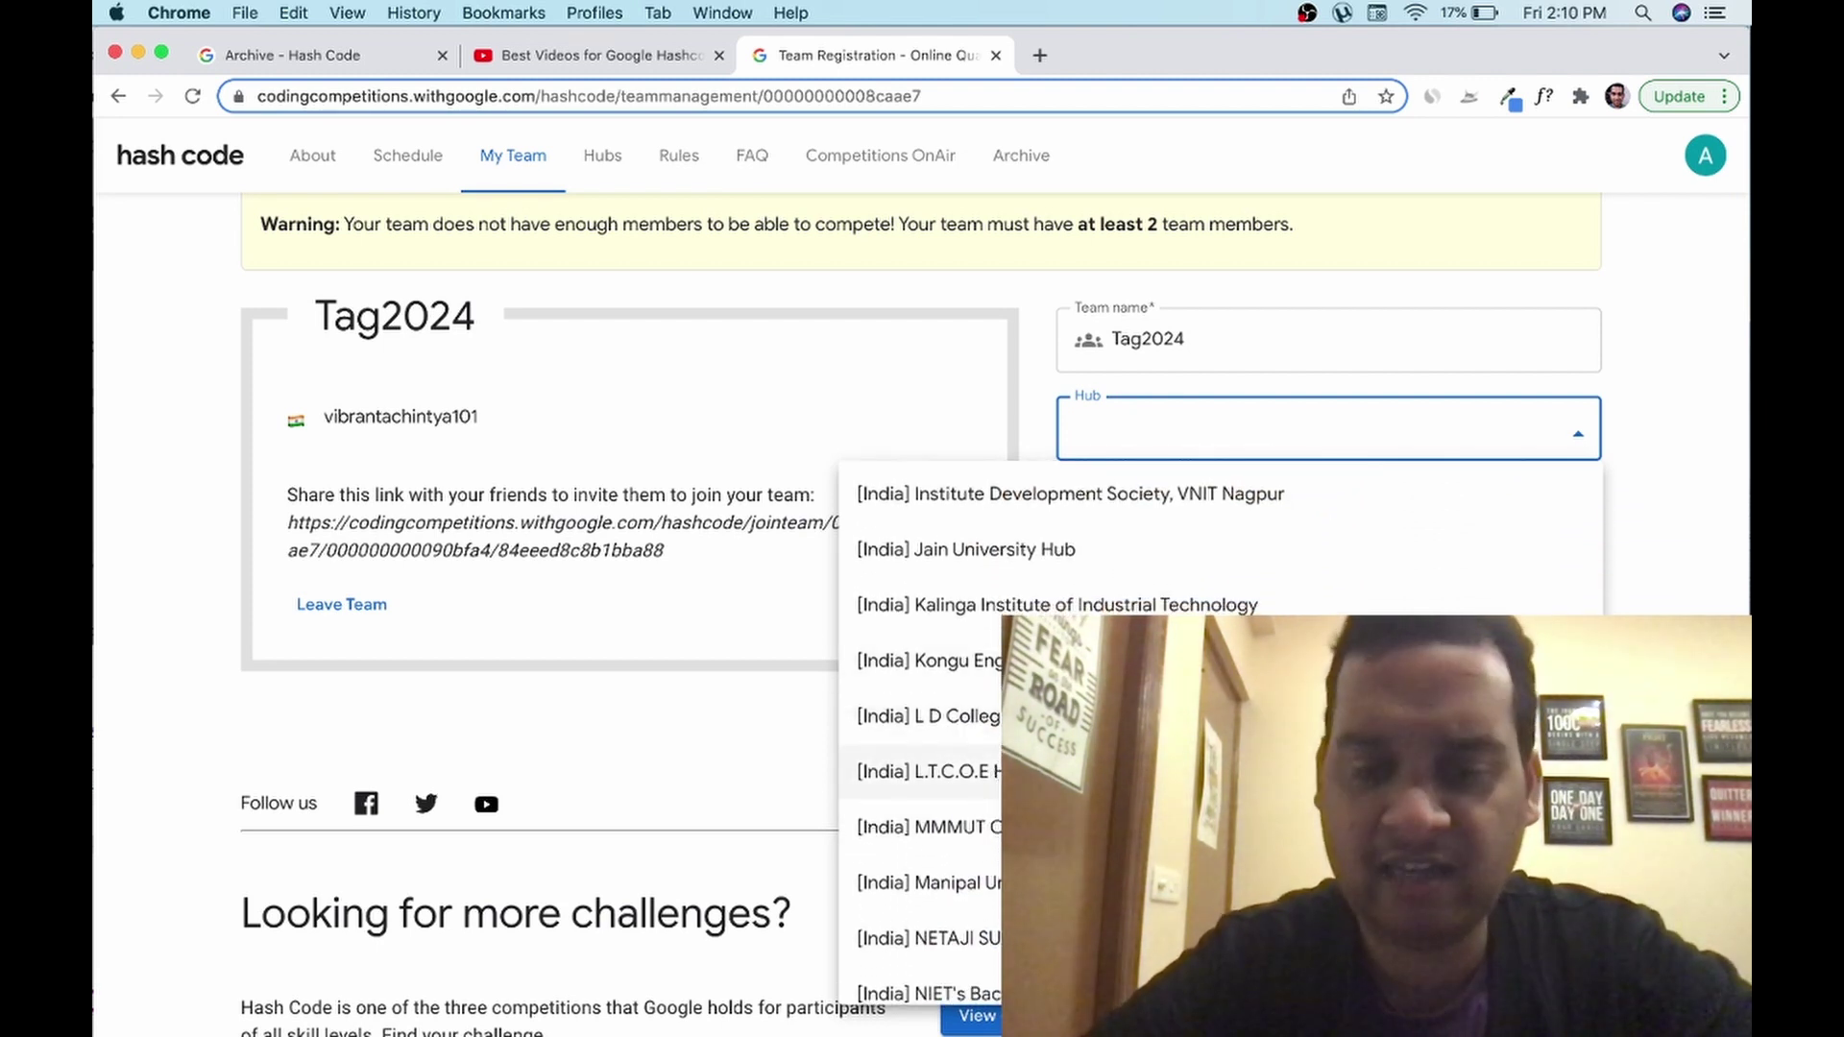
pyautogui.scroll(-3, 972, 768)
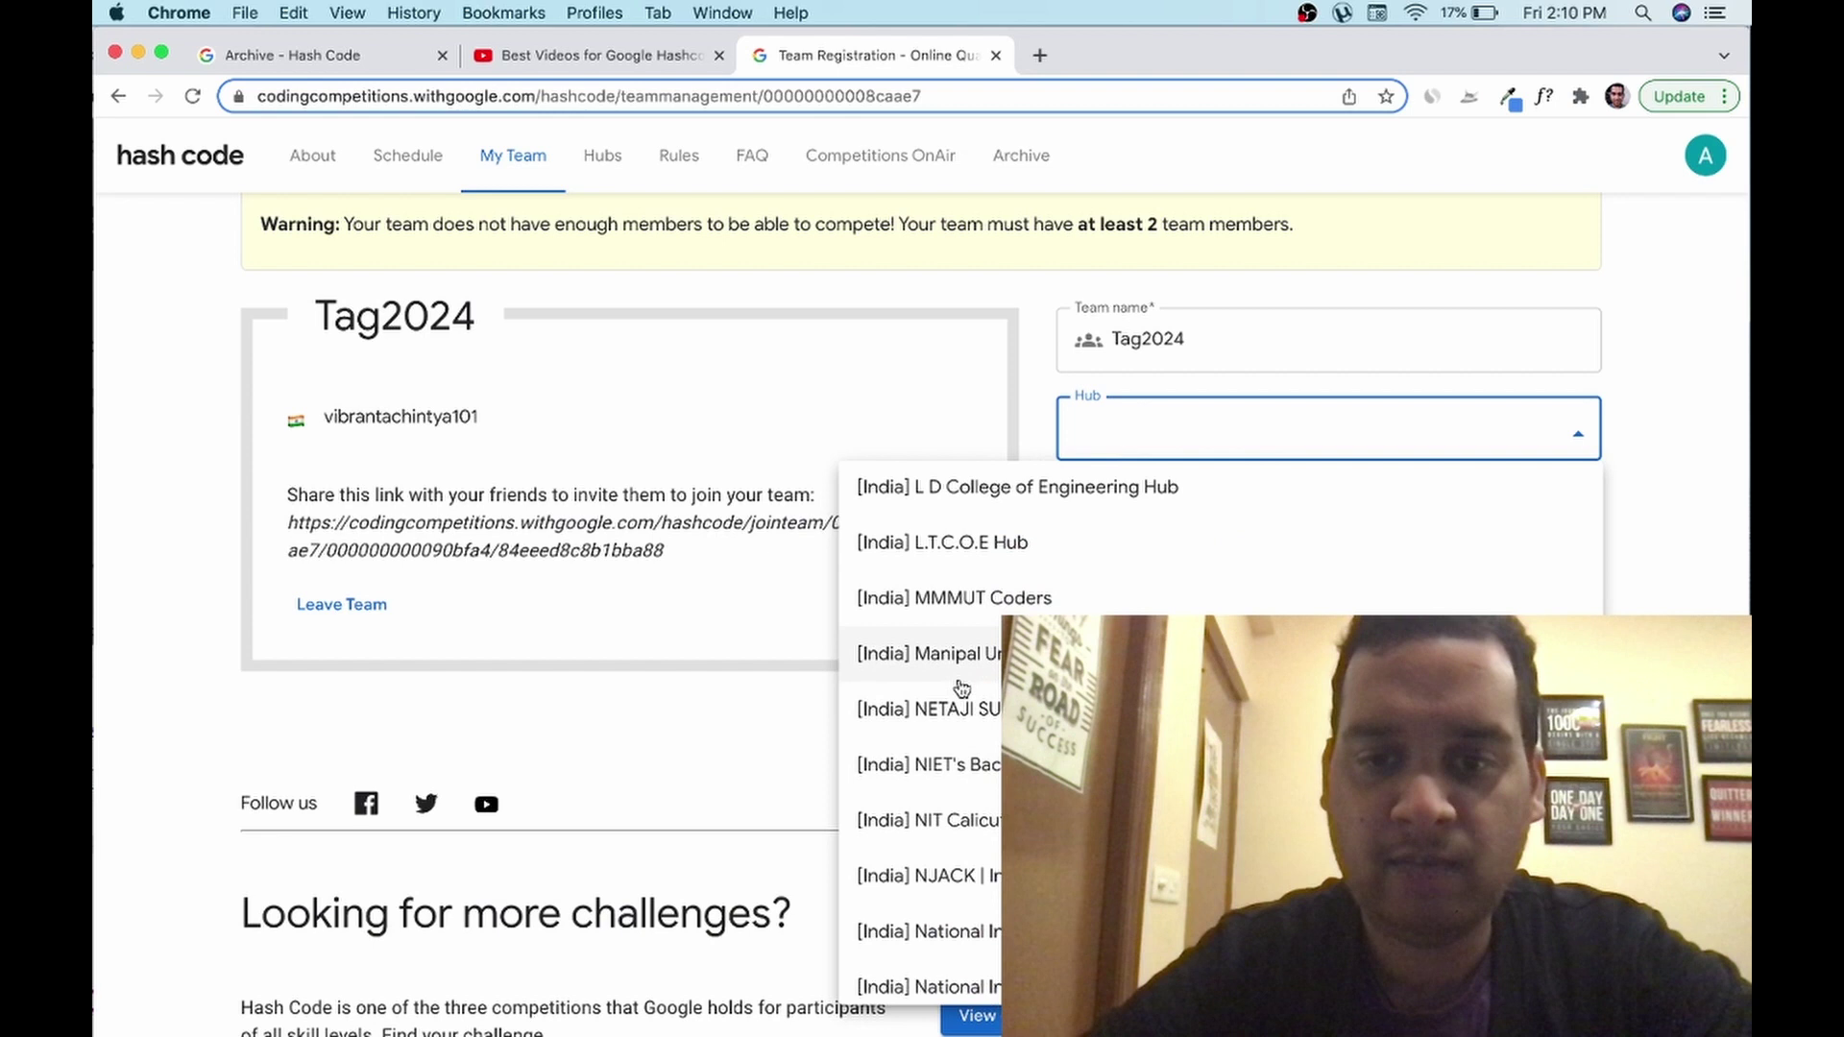
pyautogui.click(761, 814)
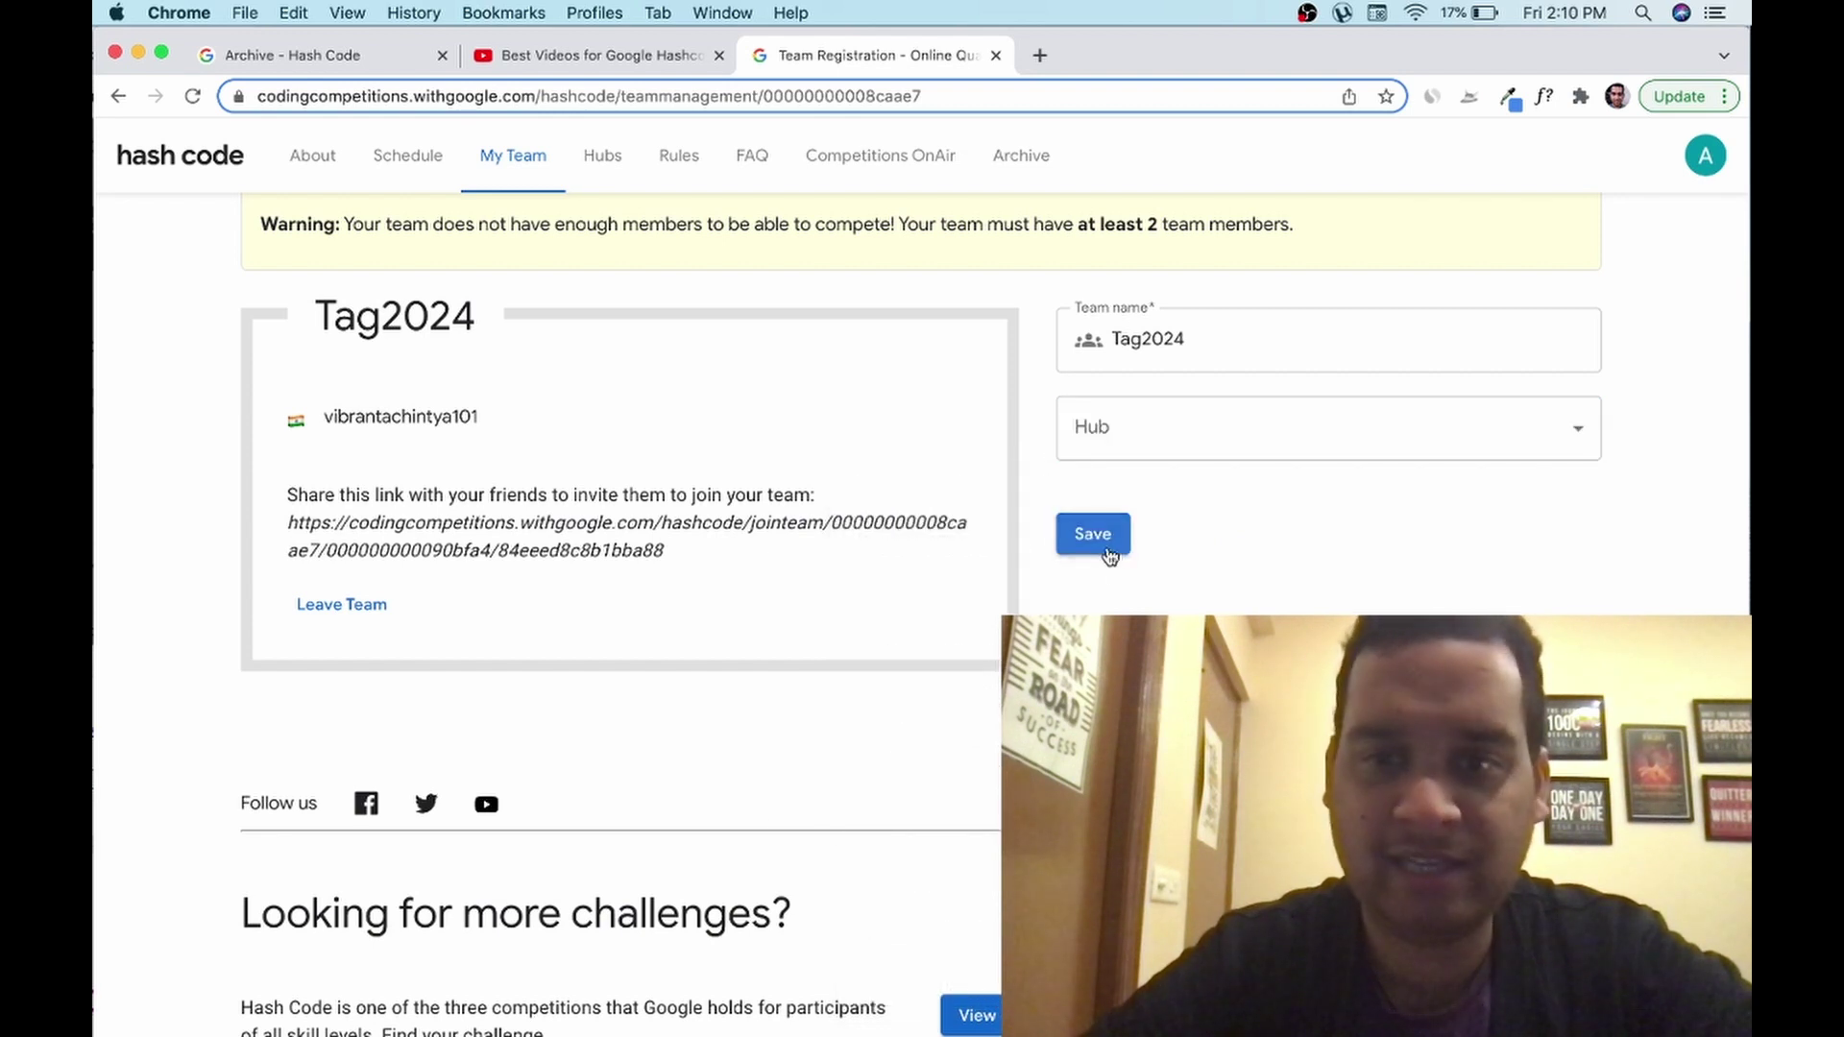
pyautogui.click(1069, 545)
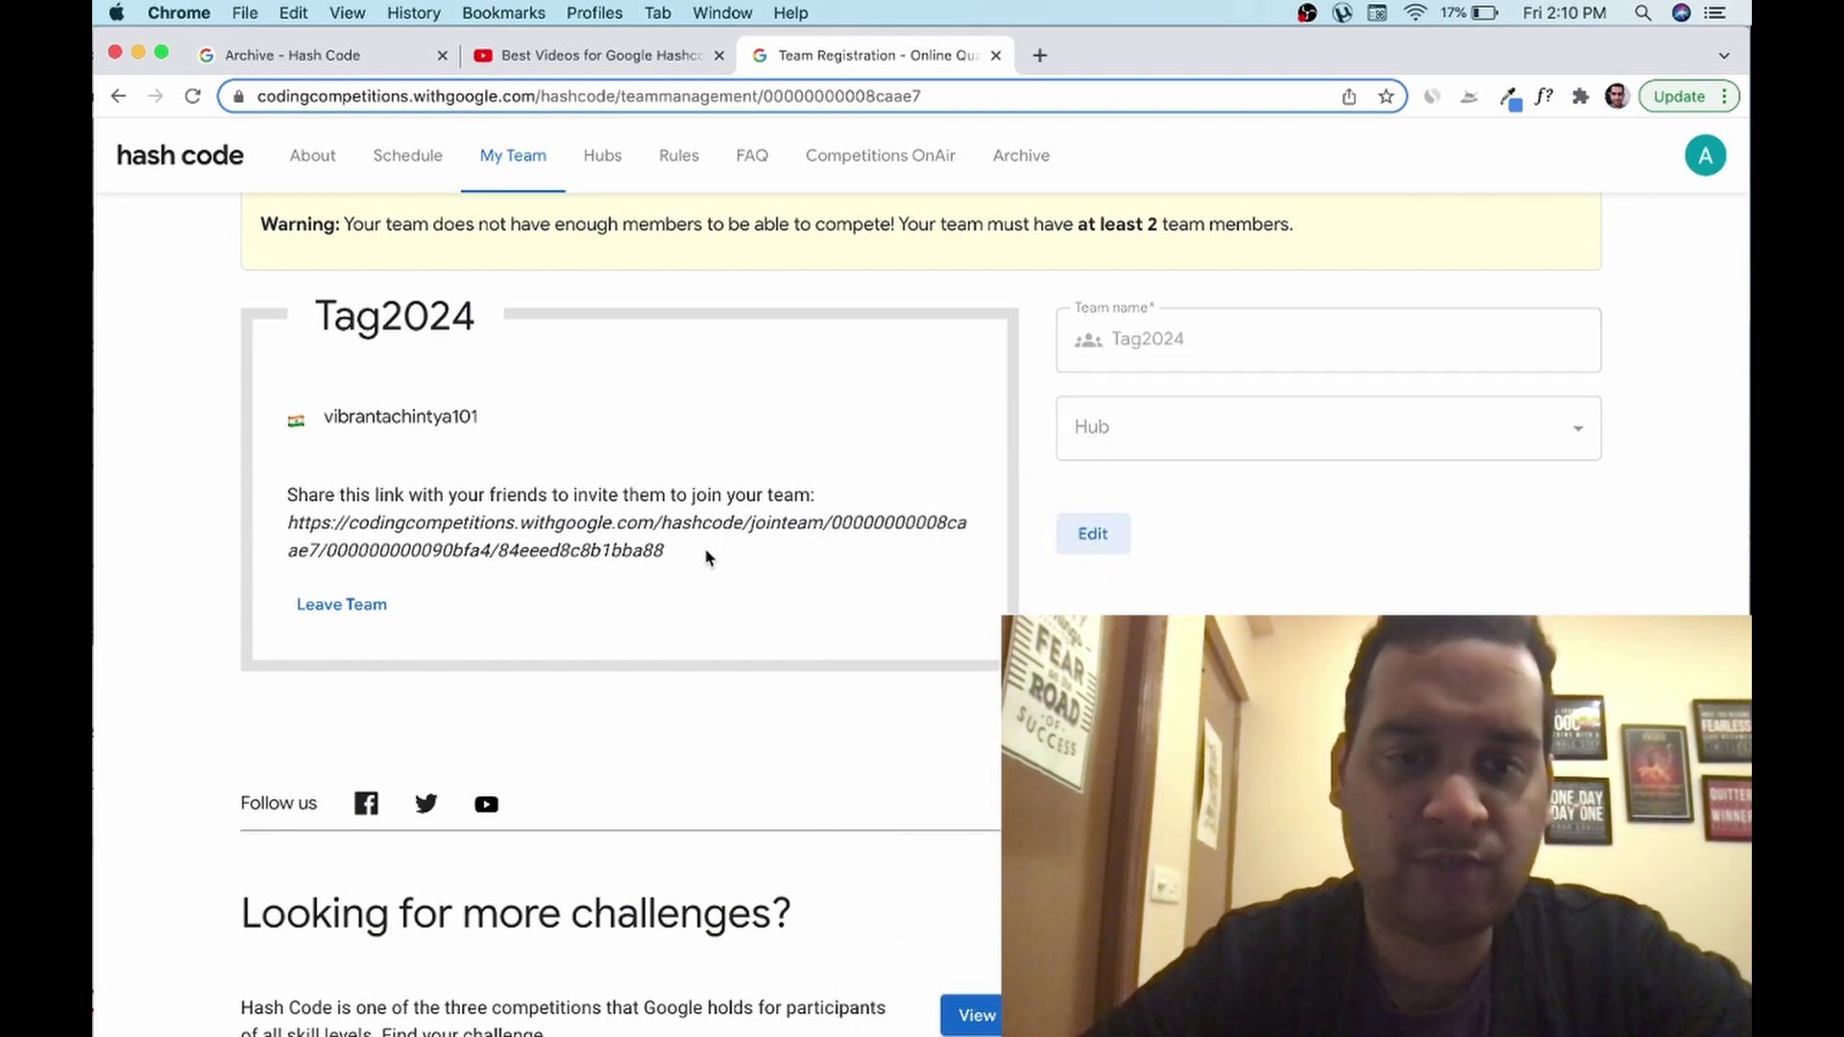
# Highlight the team invite link and the too-few-members warning, then switch to the YouTube playlist
pyautogui.moveTo(708, 557); pyautogui.dragTo(286, 518)
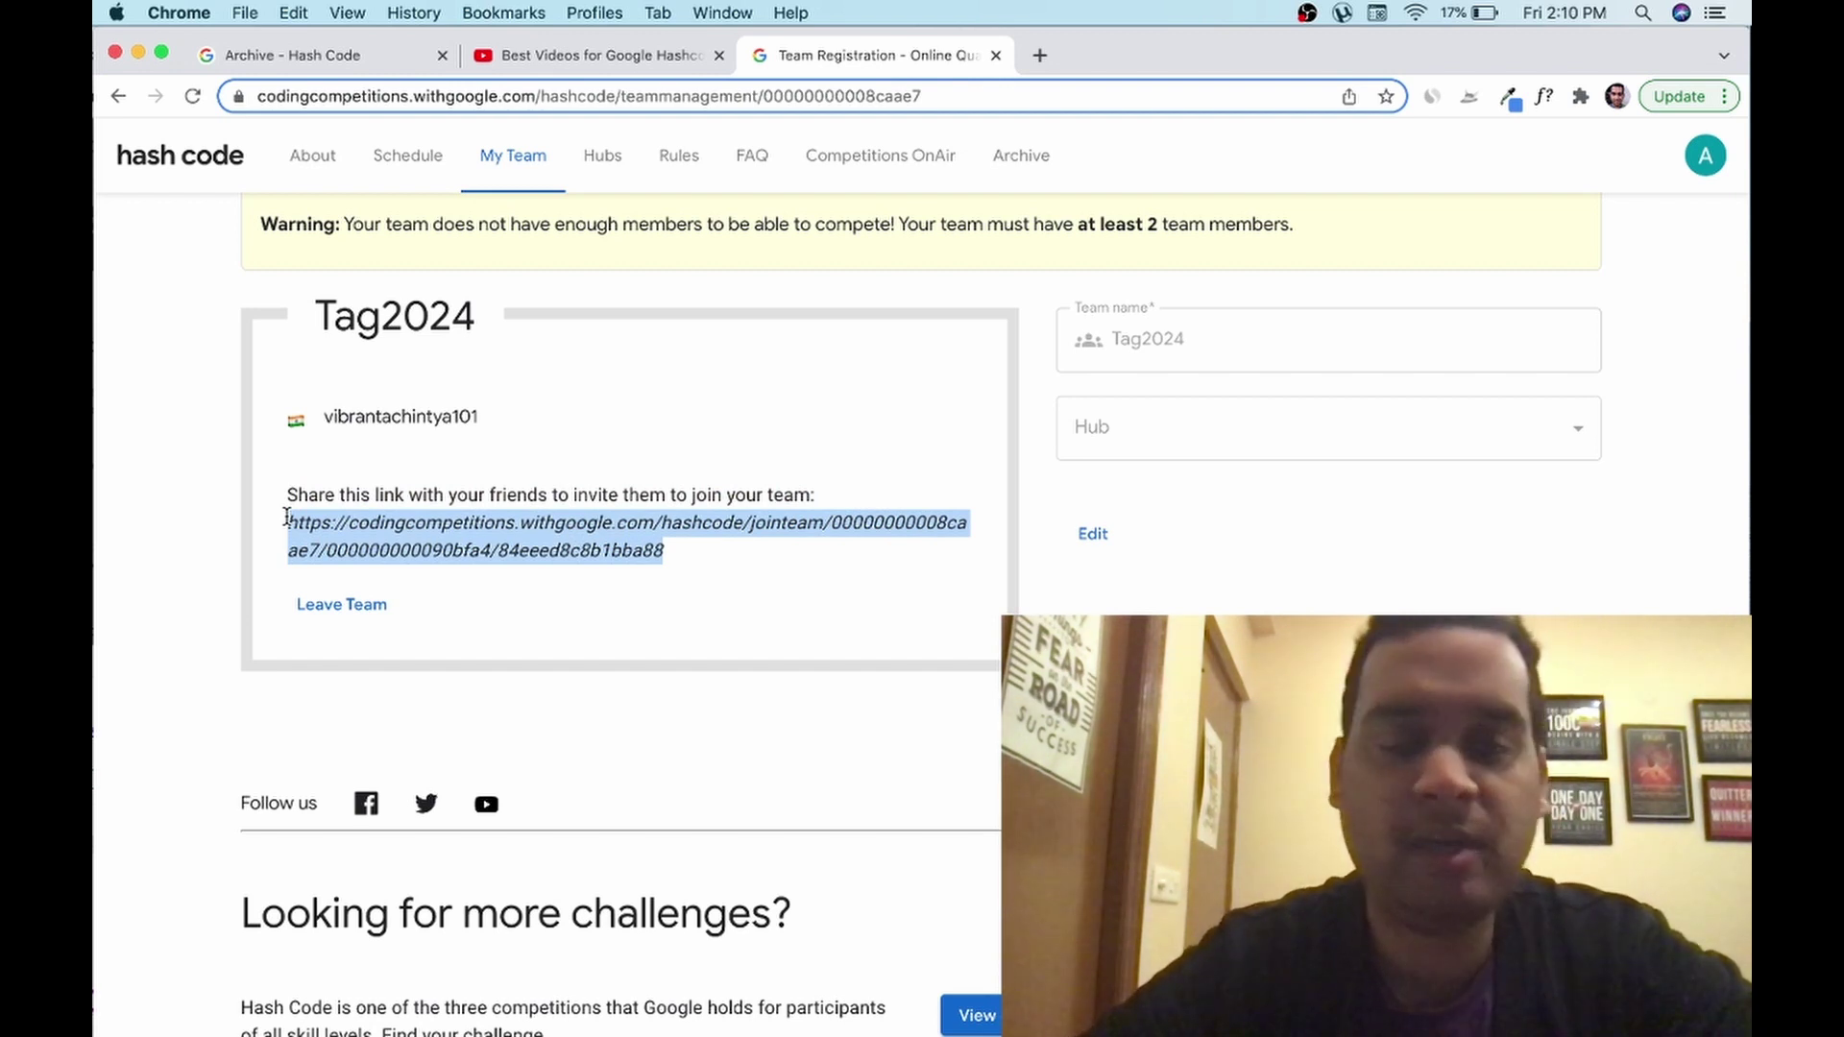
pyautogui.scroll(2, 286, 519)
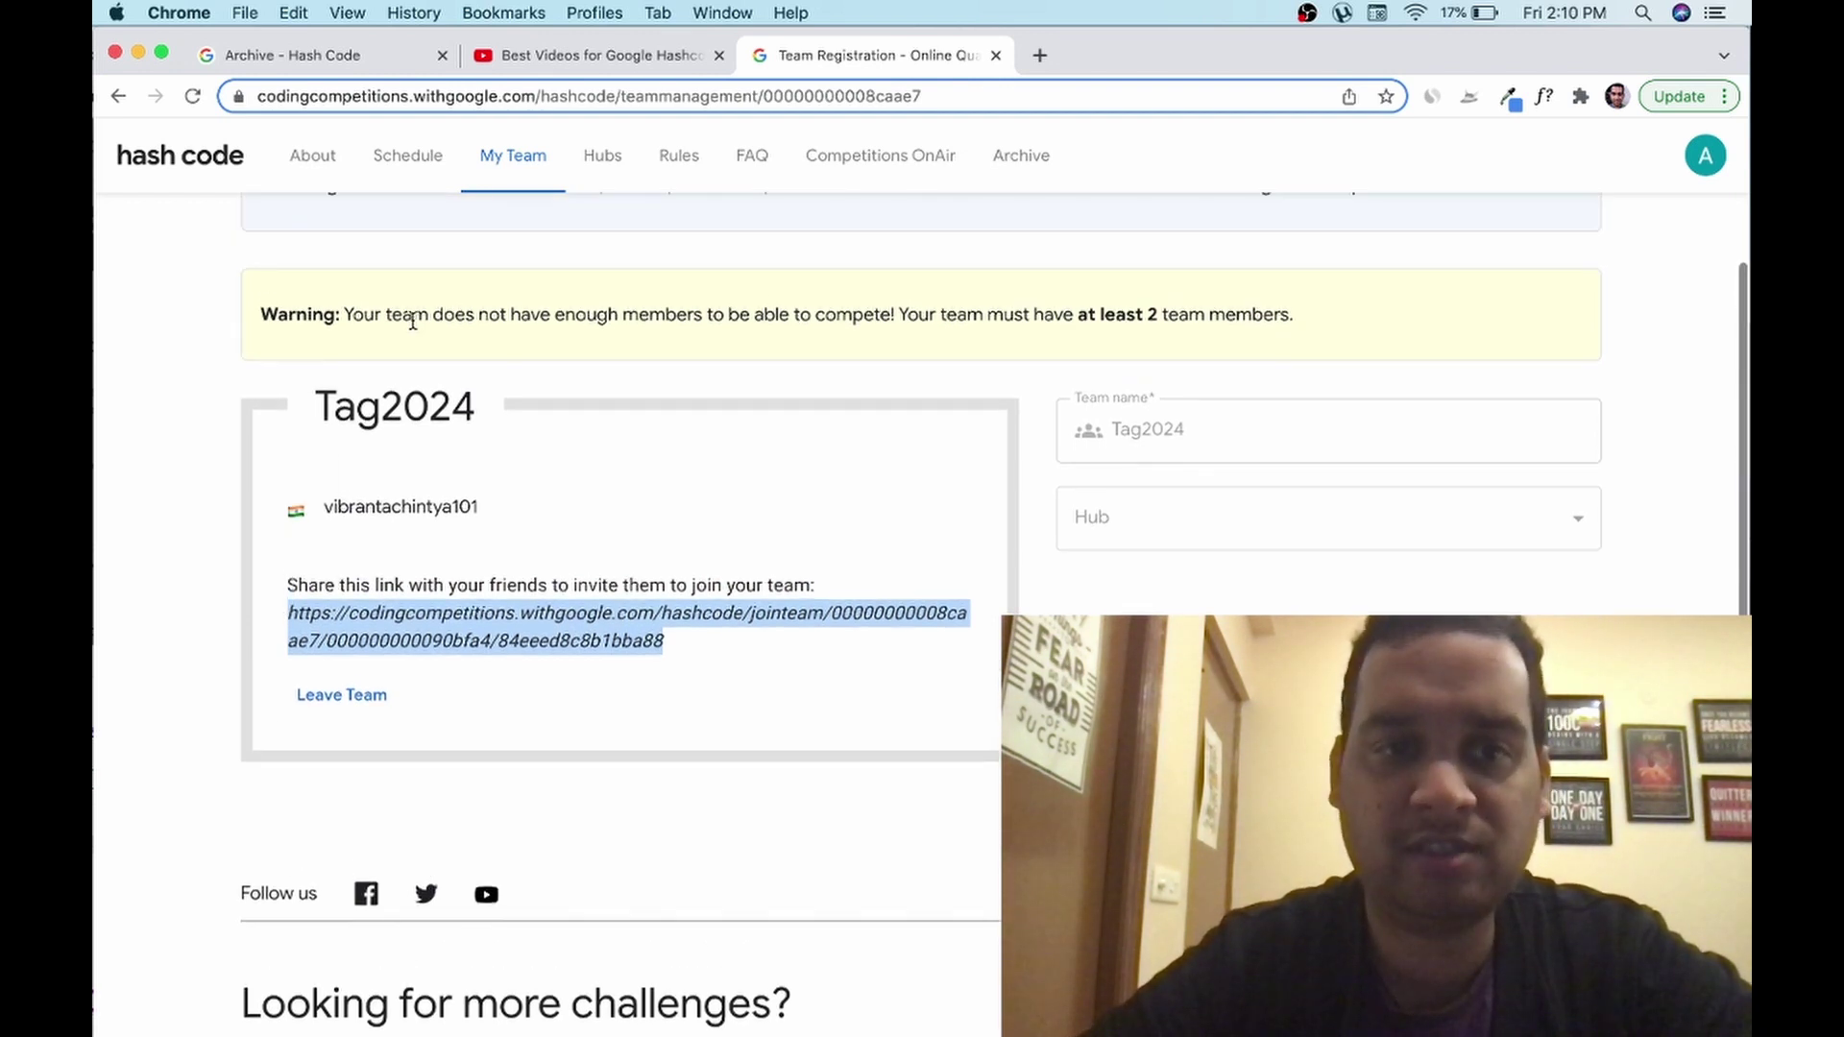
pyautogui.moveTo(384, 315); pyautogui.dragTo(522, 323)
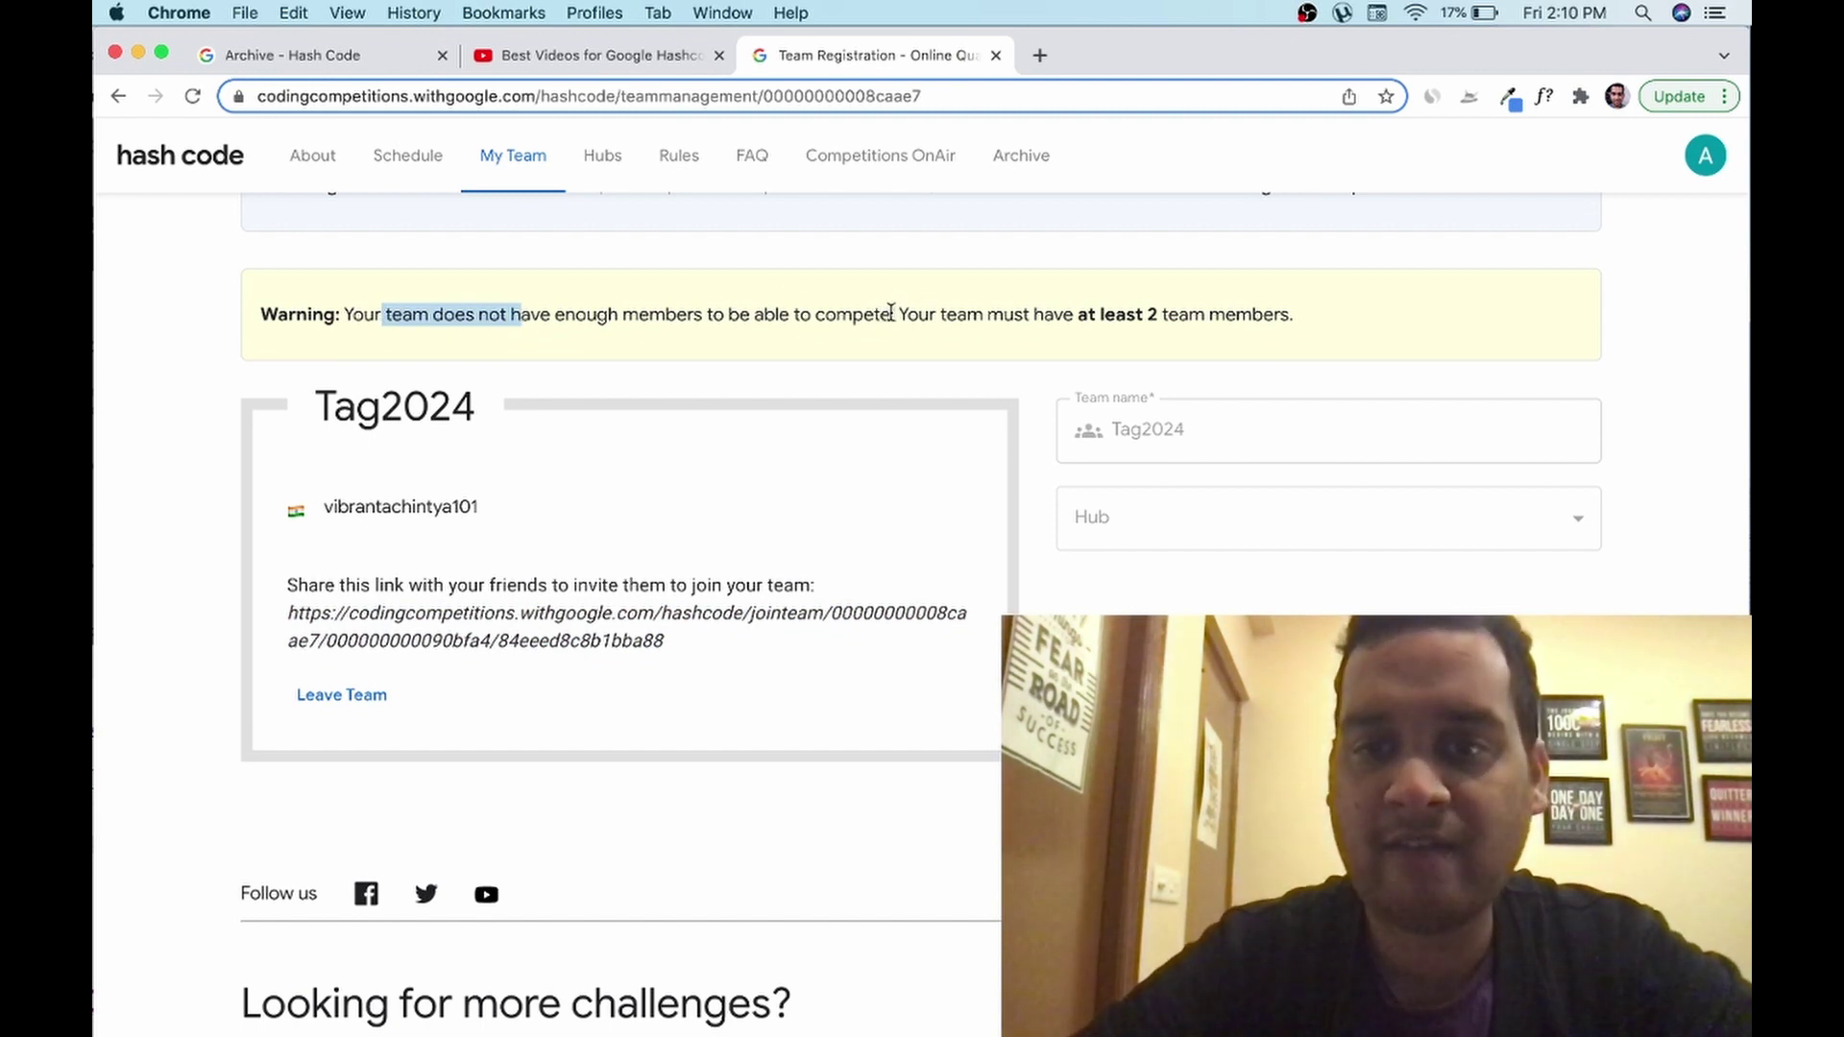
pyautogui.moveTo(891, 314); pyautogui.dragTo(1068, 291)
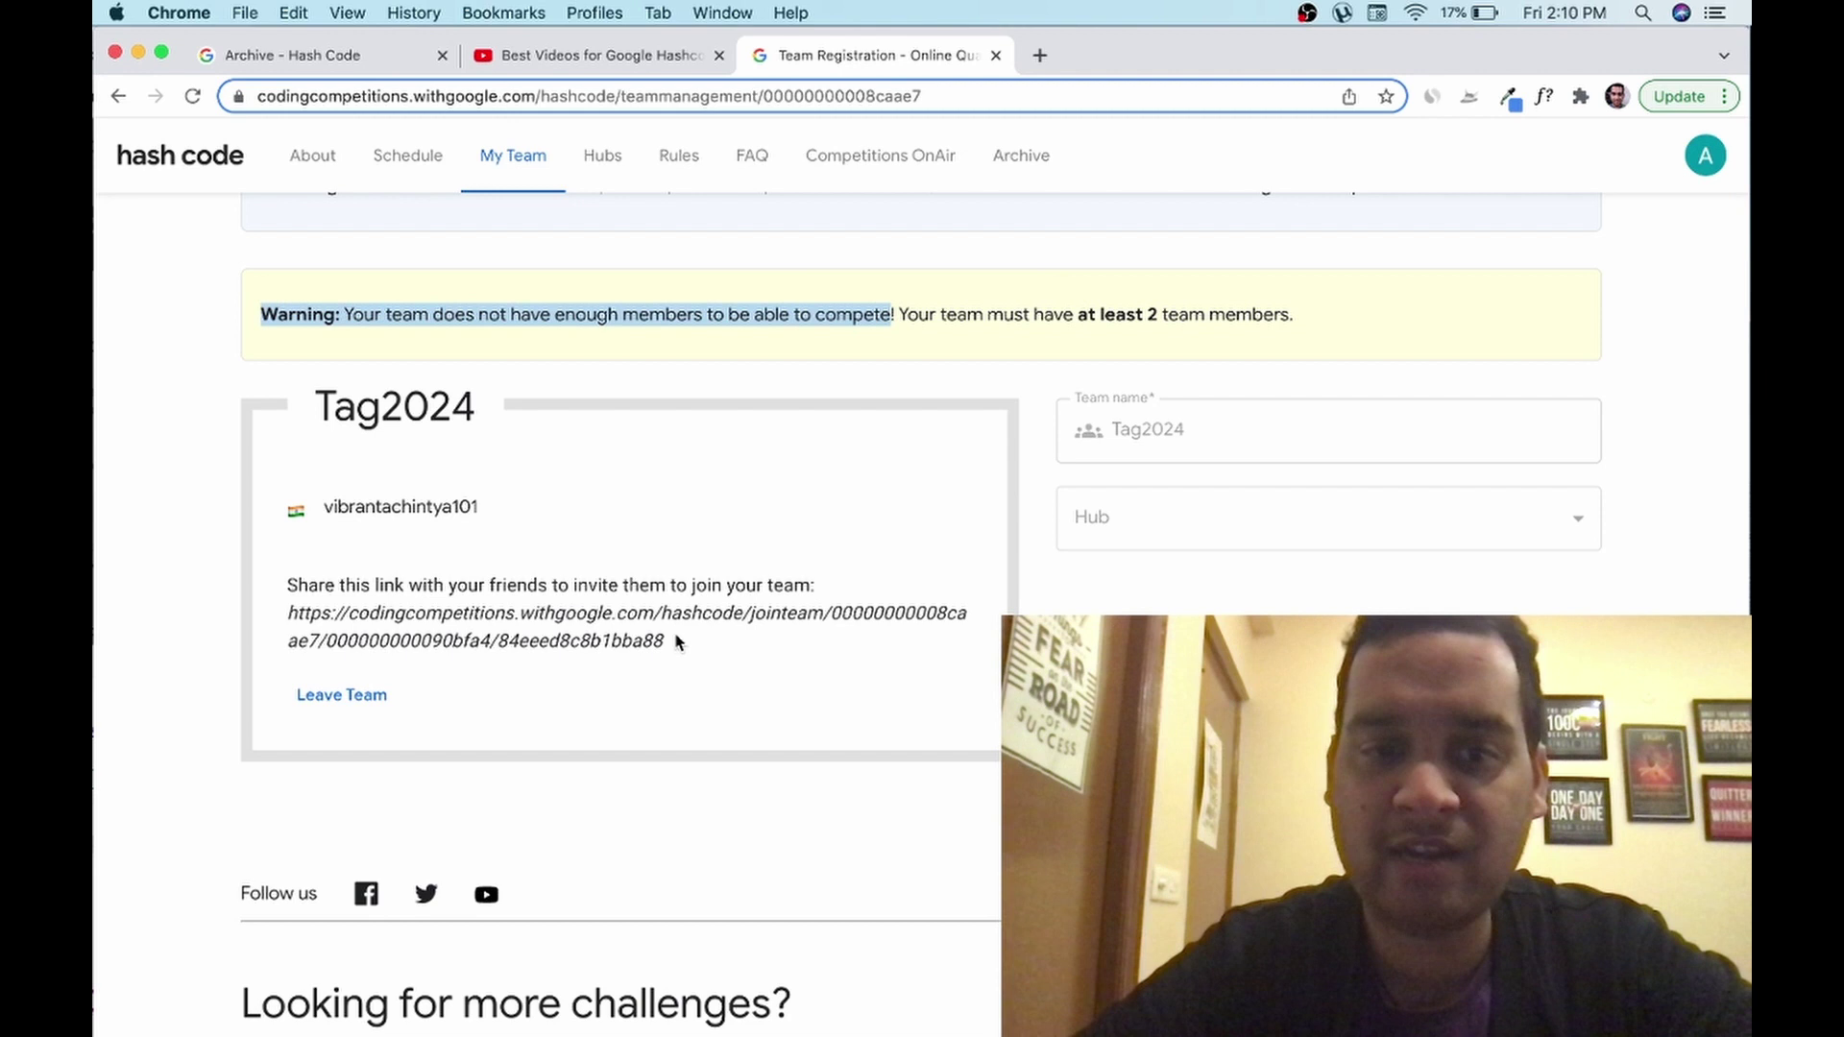
pyautogui.moveTo(672, 653); pyautogui.dragTo(272, 631)
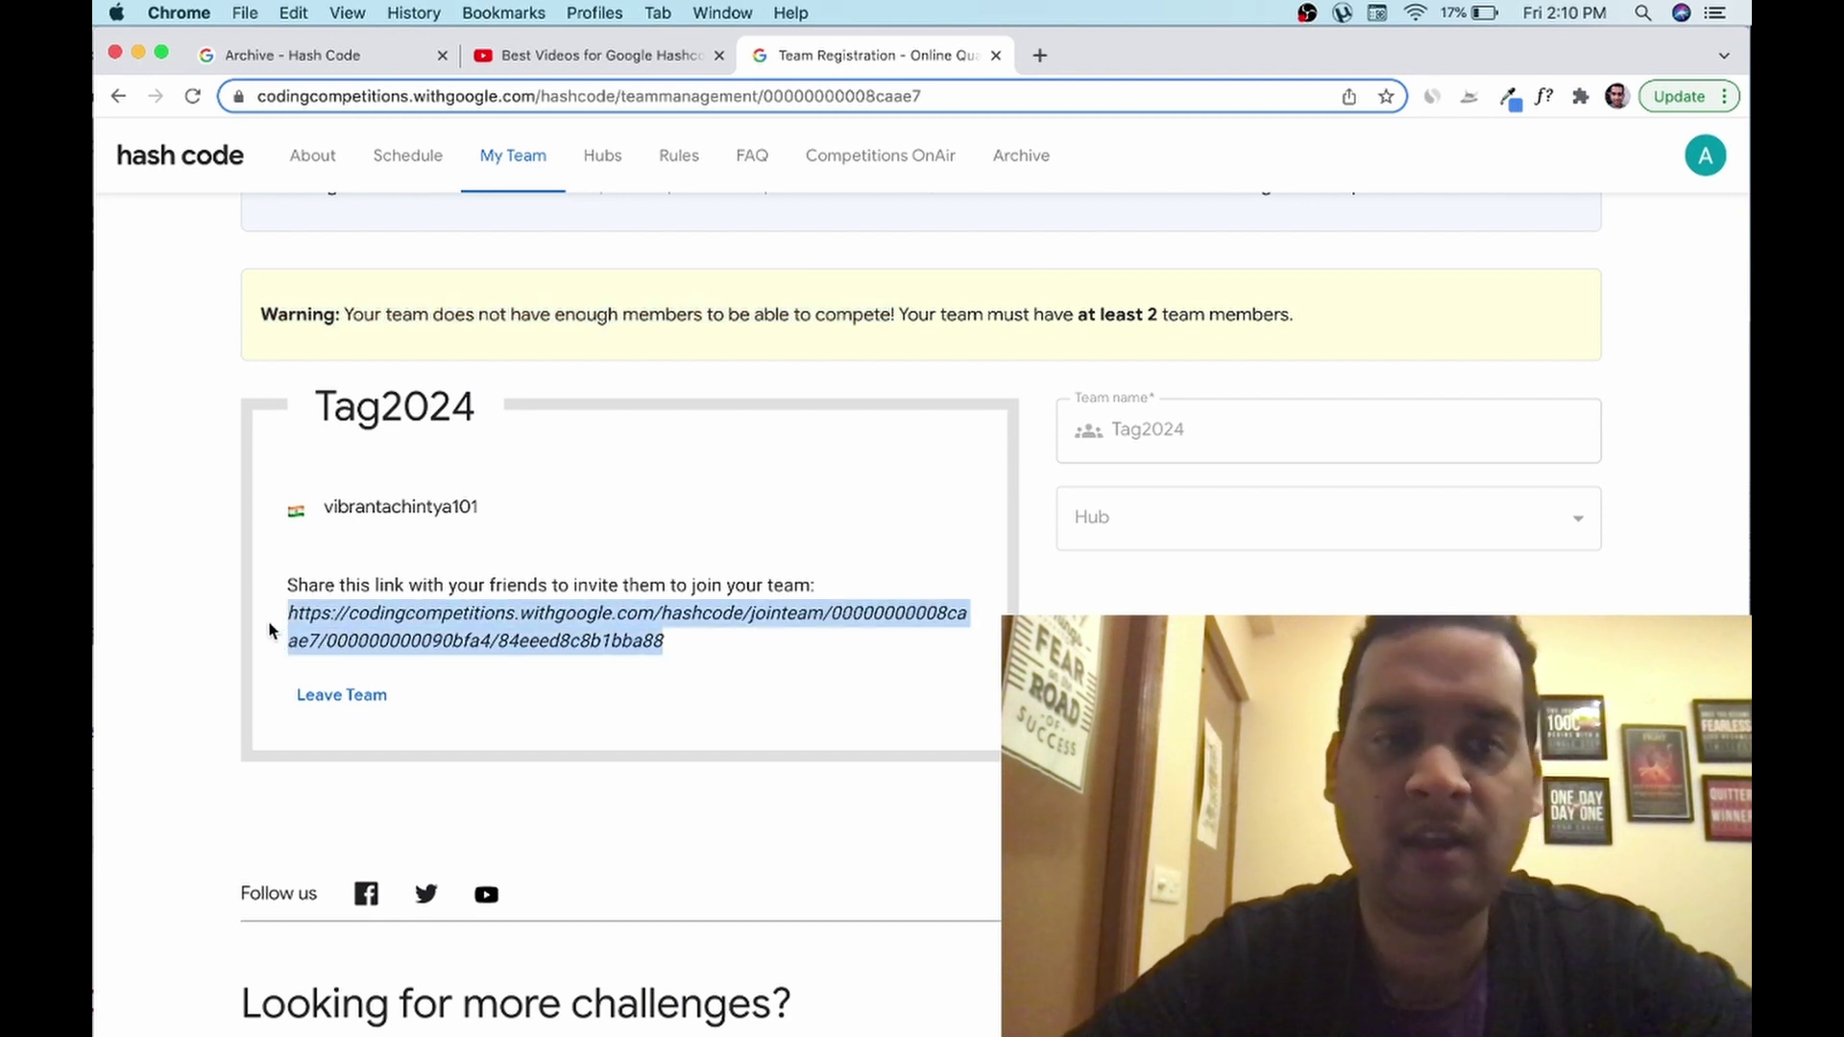
pyautogui.scroll(4, 586, 517)
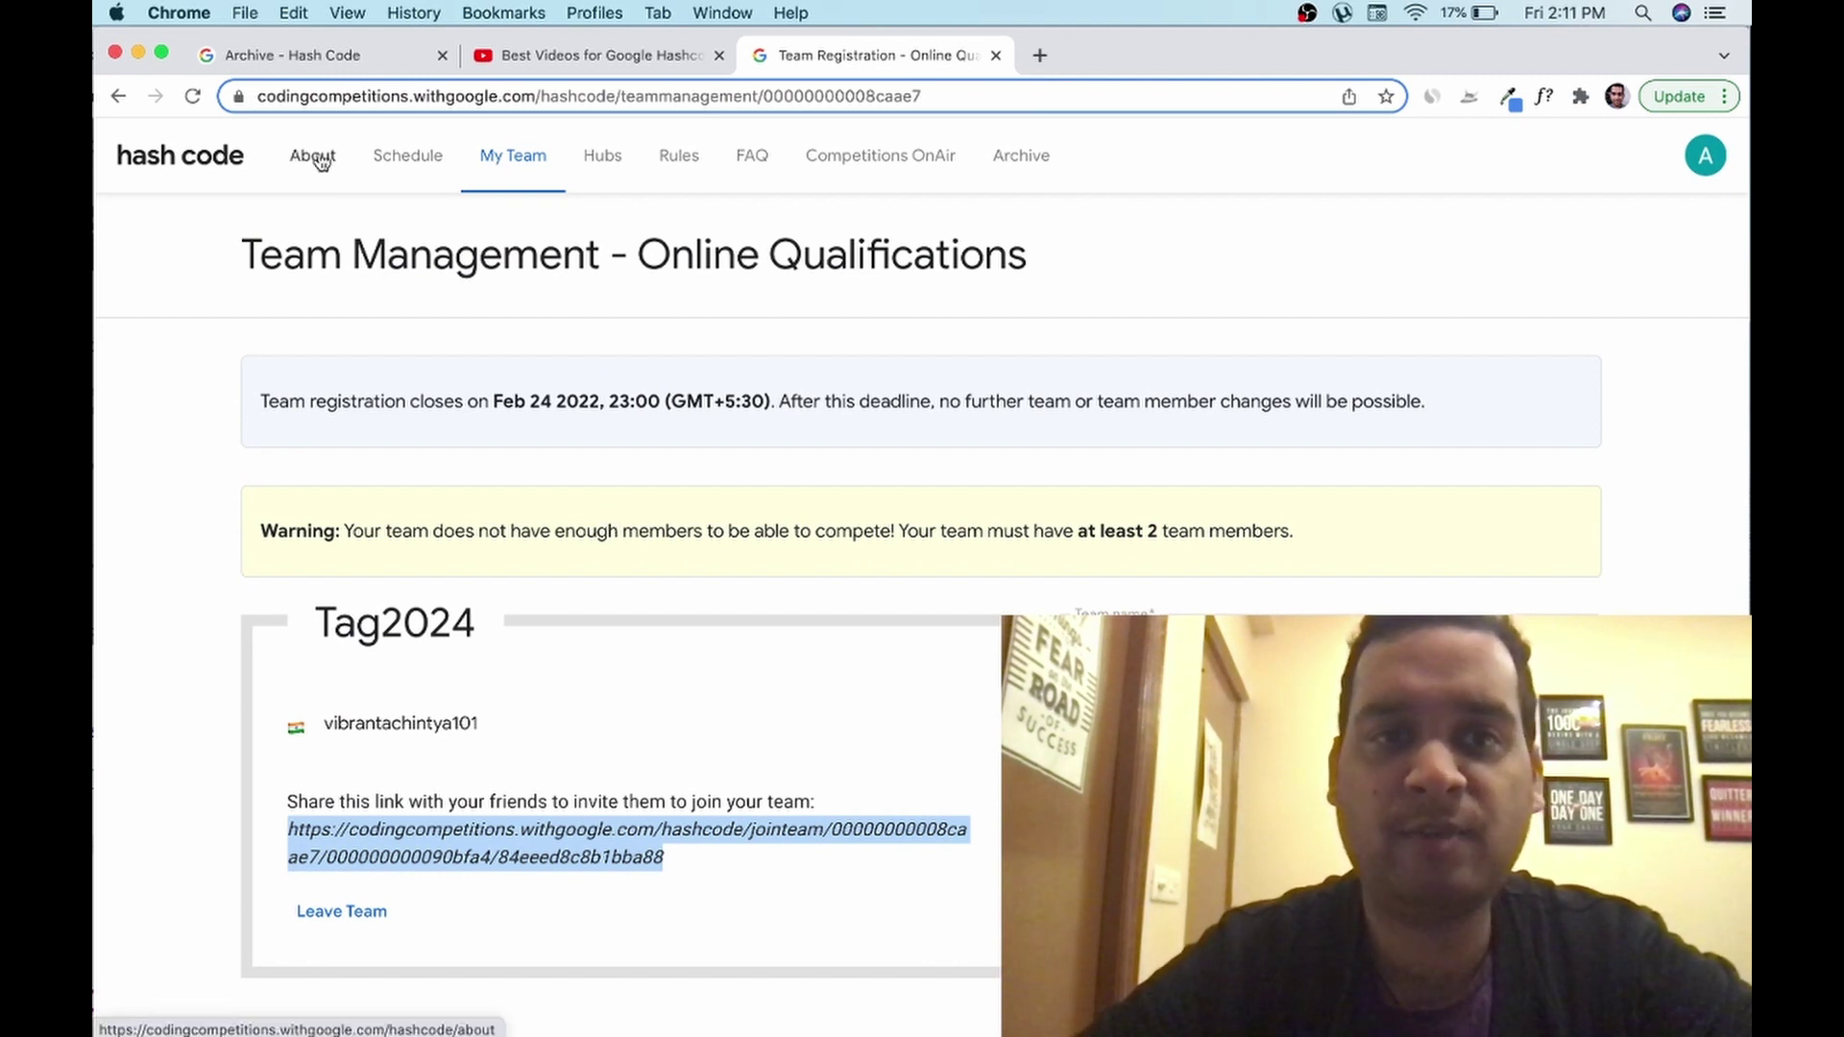
pyautogui.click(591, 55)
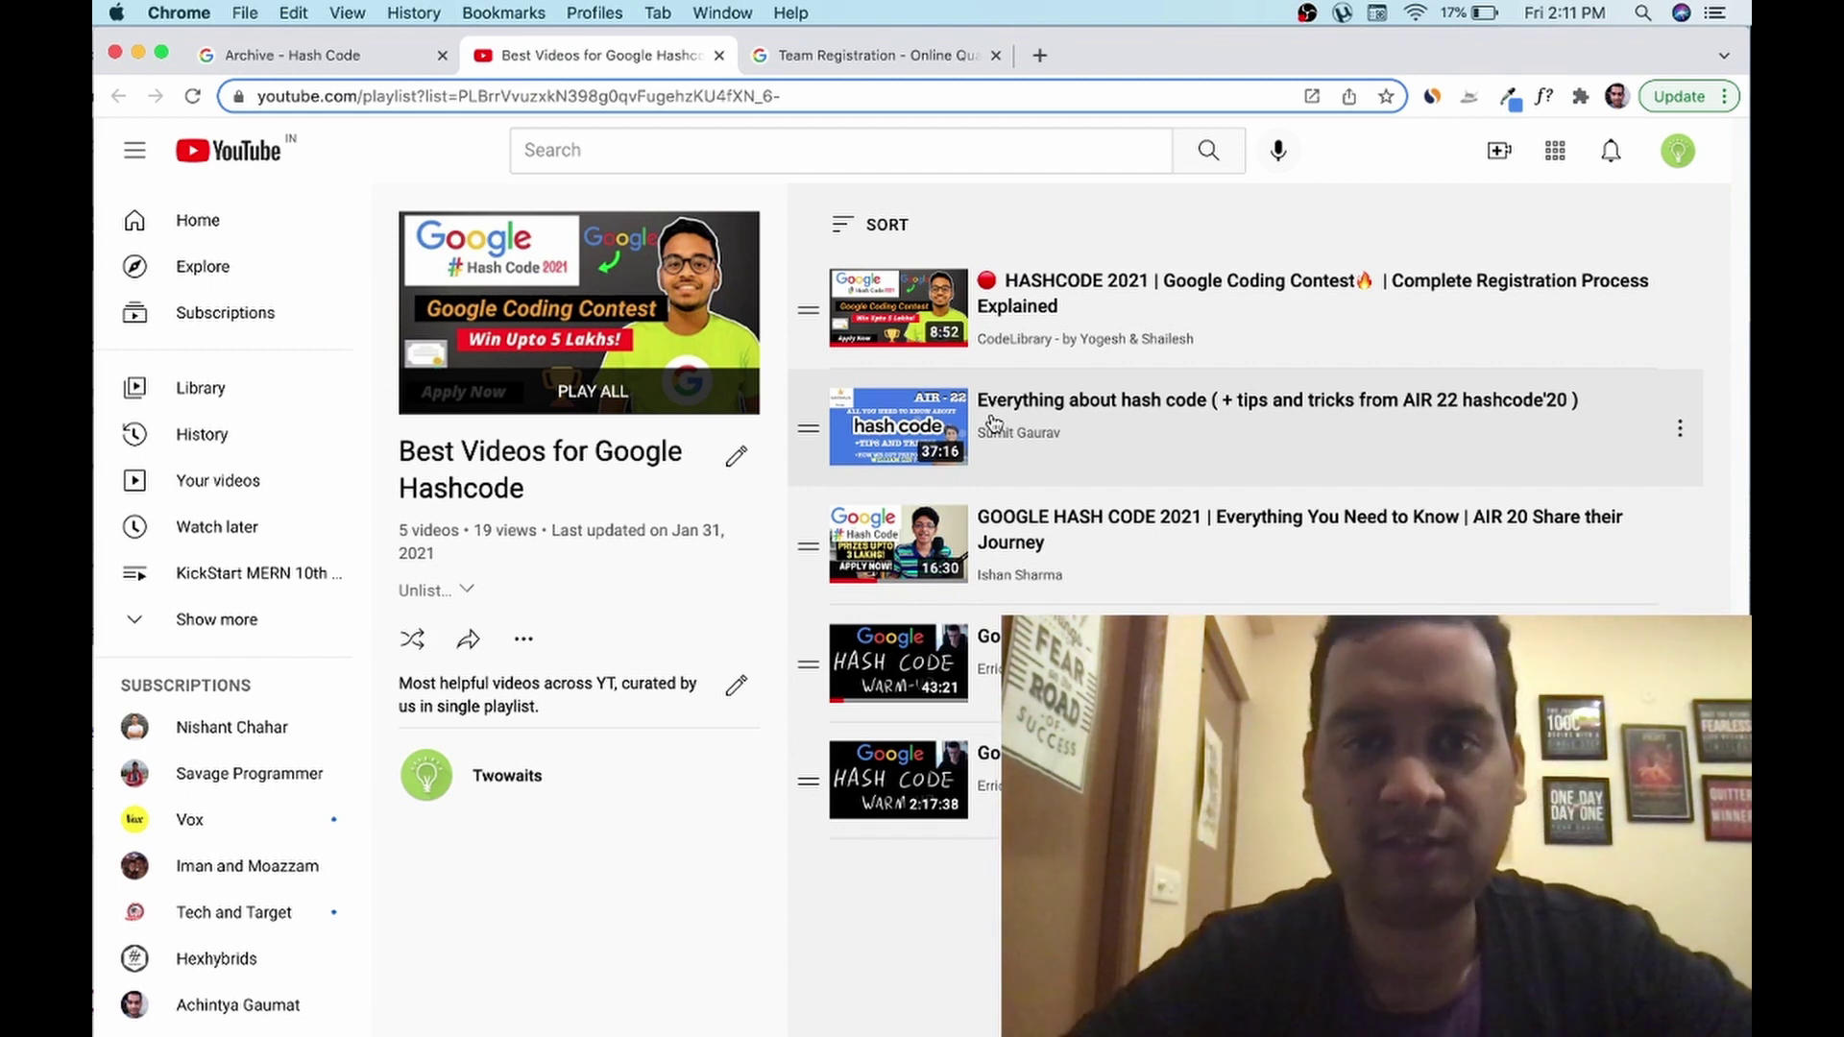
# From the team registration tab, go to the Hash Code Archive and scroll through its 2021–2014 problems
pyautogui.click(278, 57)
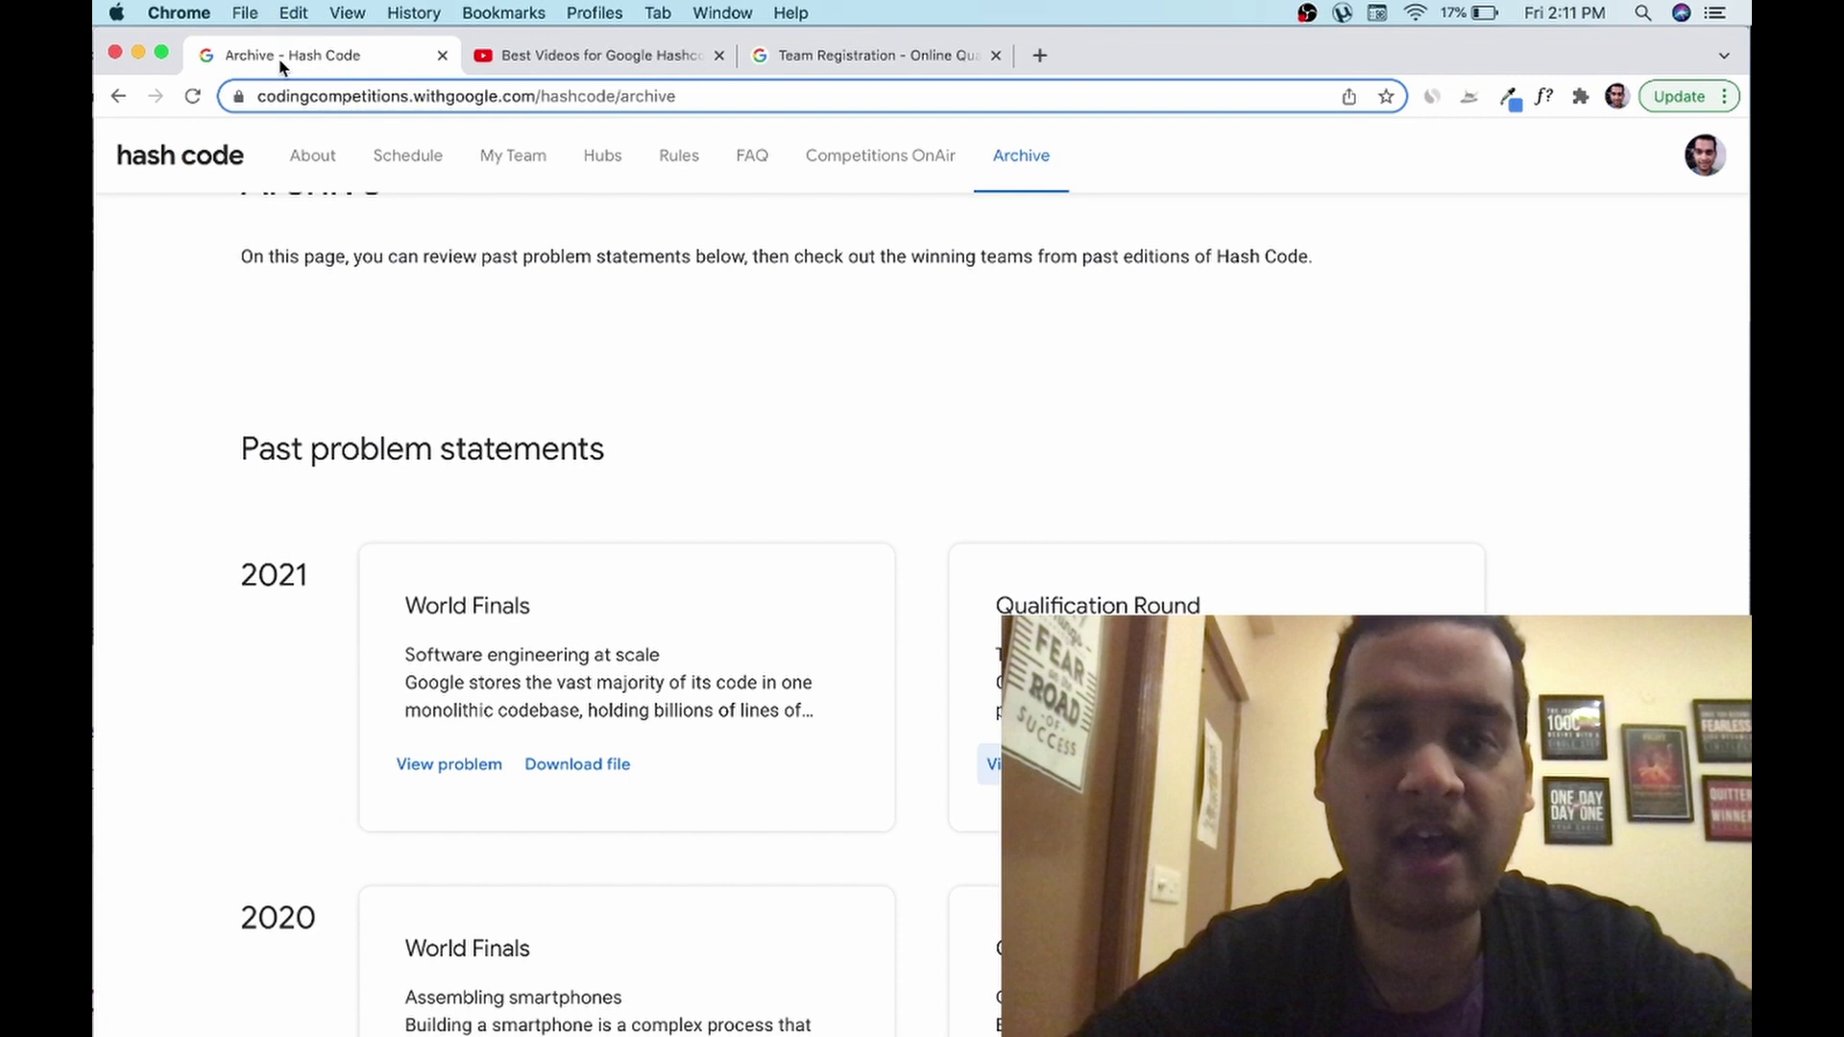
pyautogui.click(856, 60)
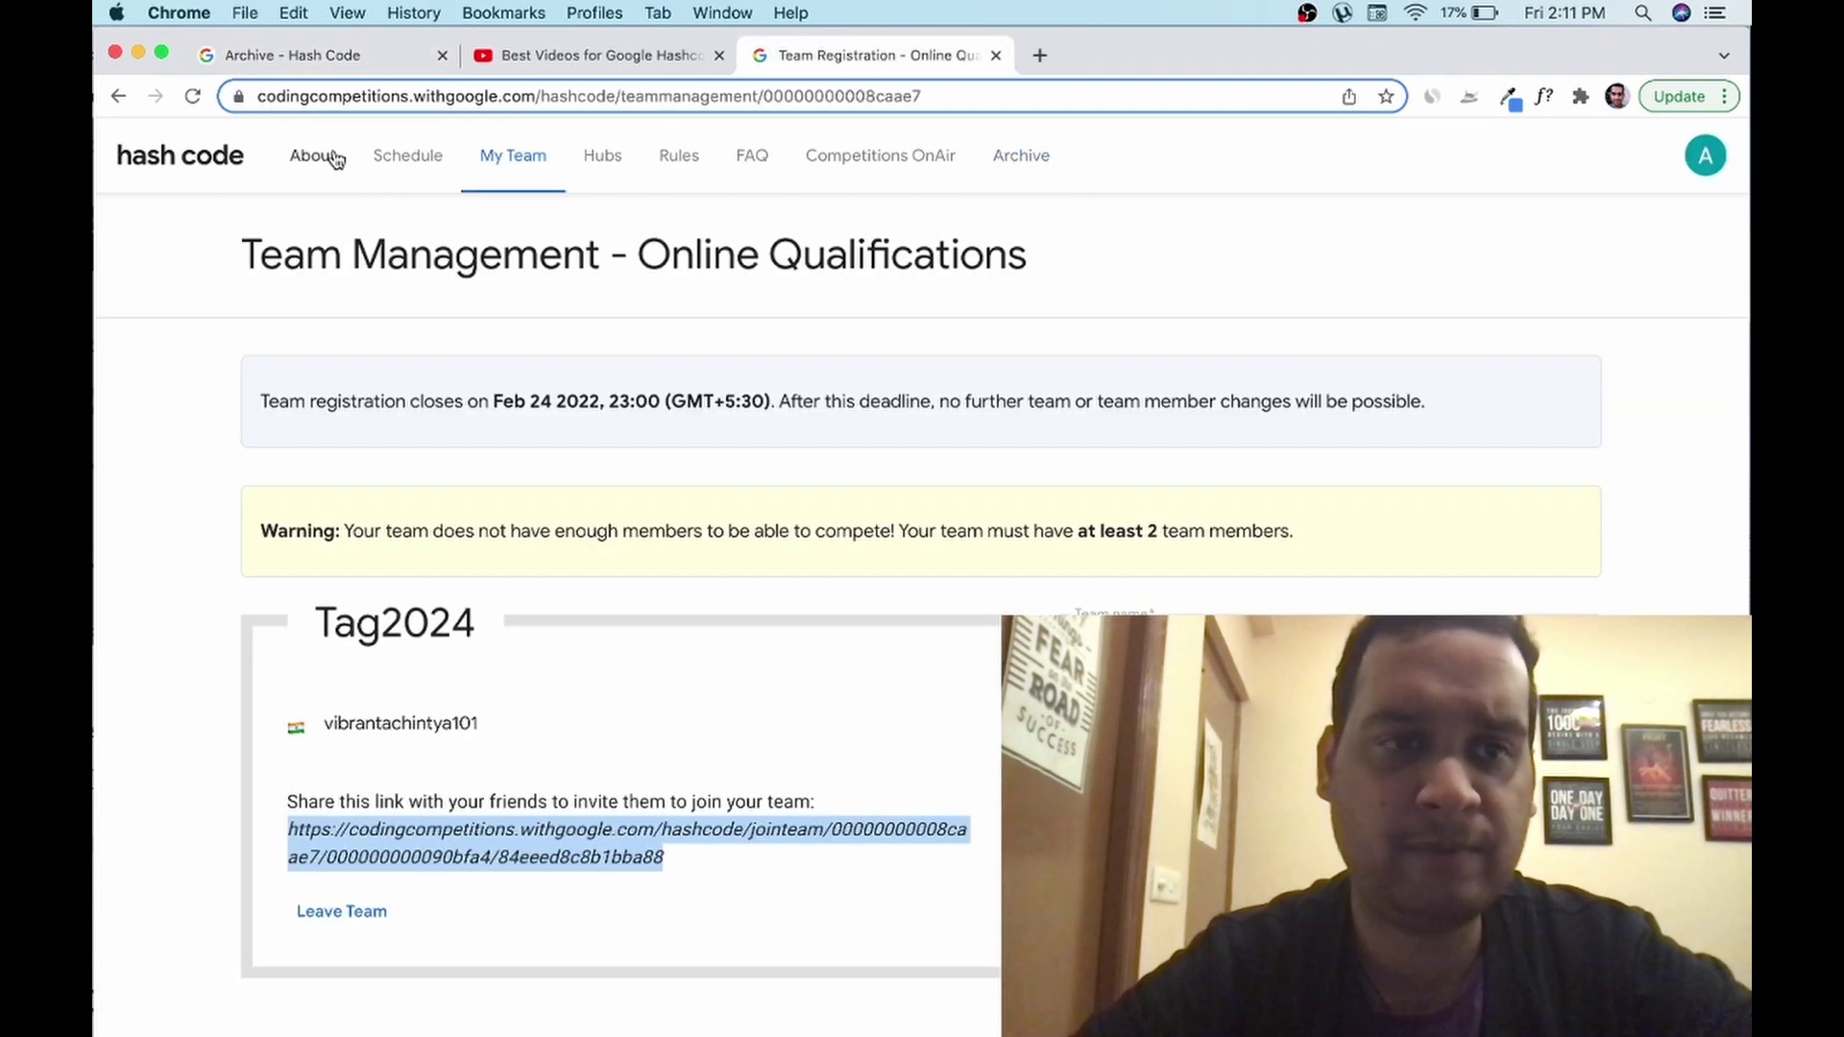
pyautogui.click(205, 153)
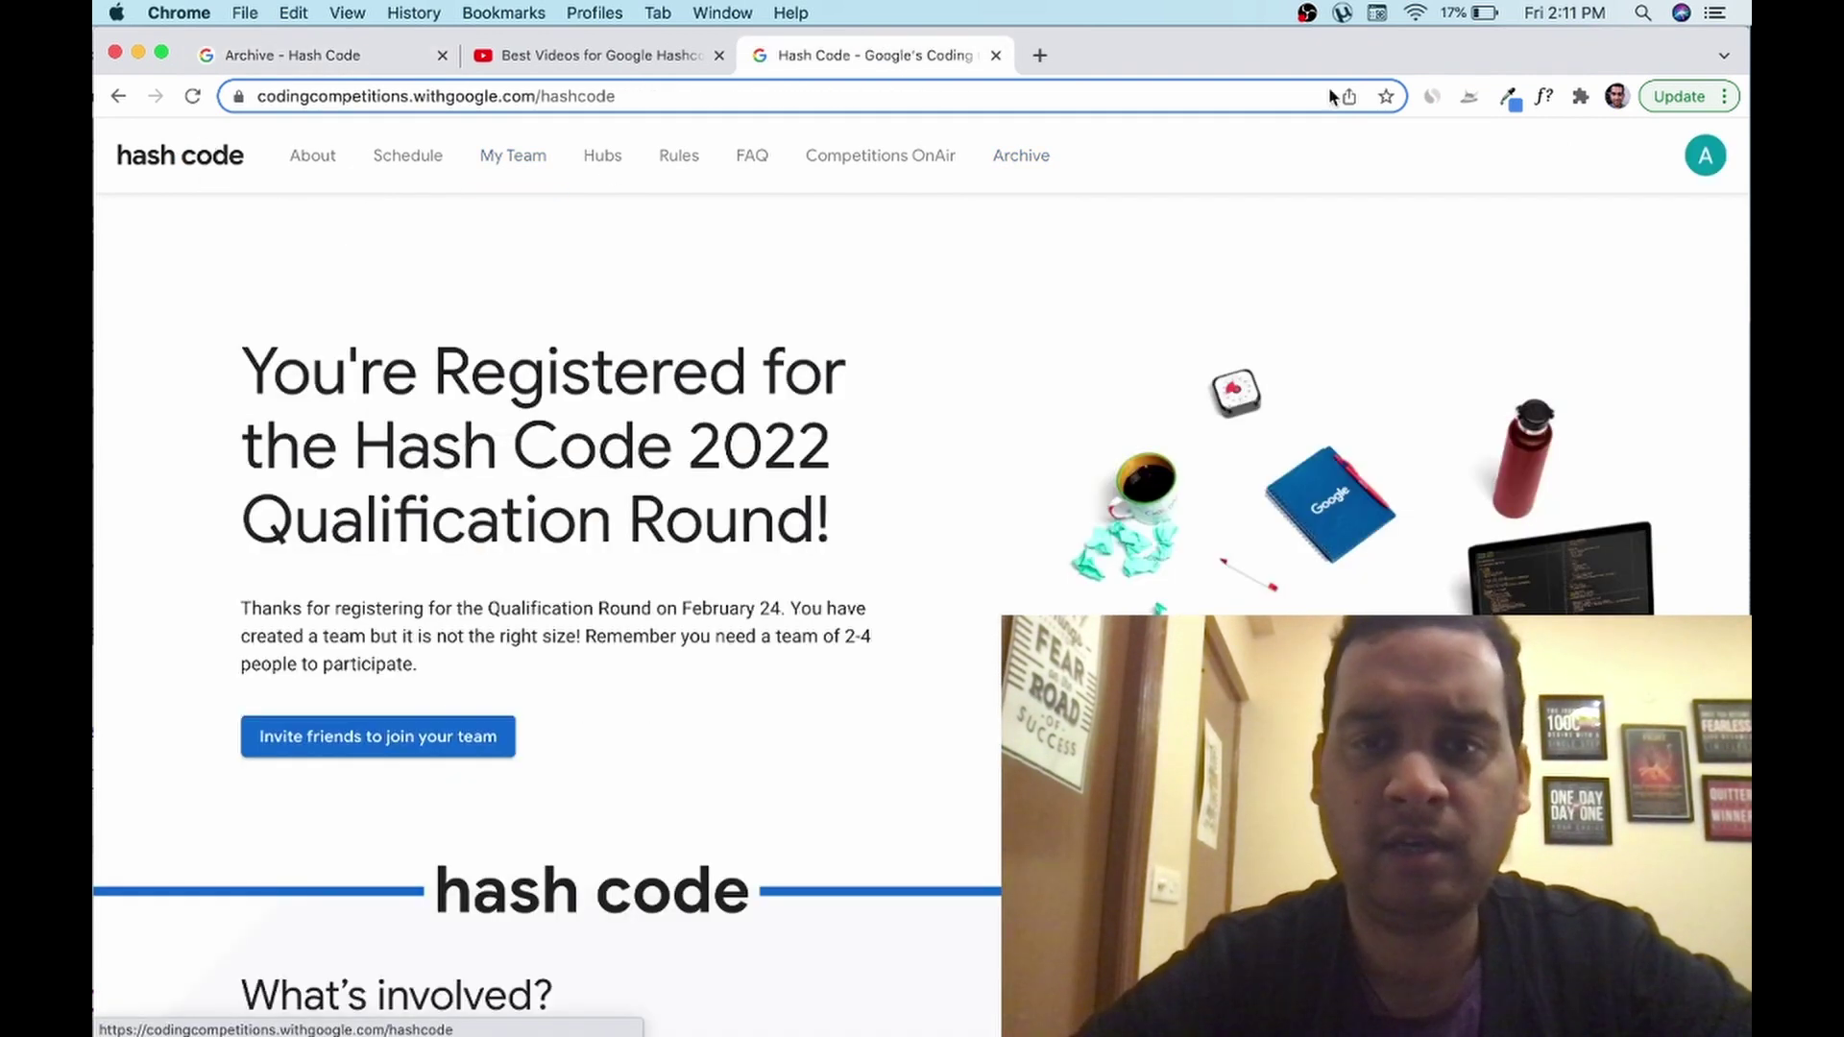
pyautogui.click(1000, 159)
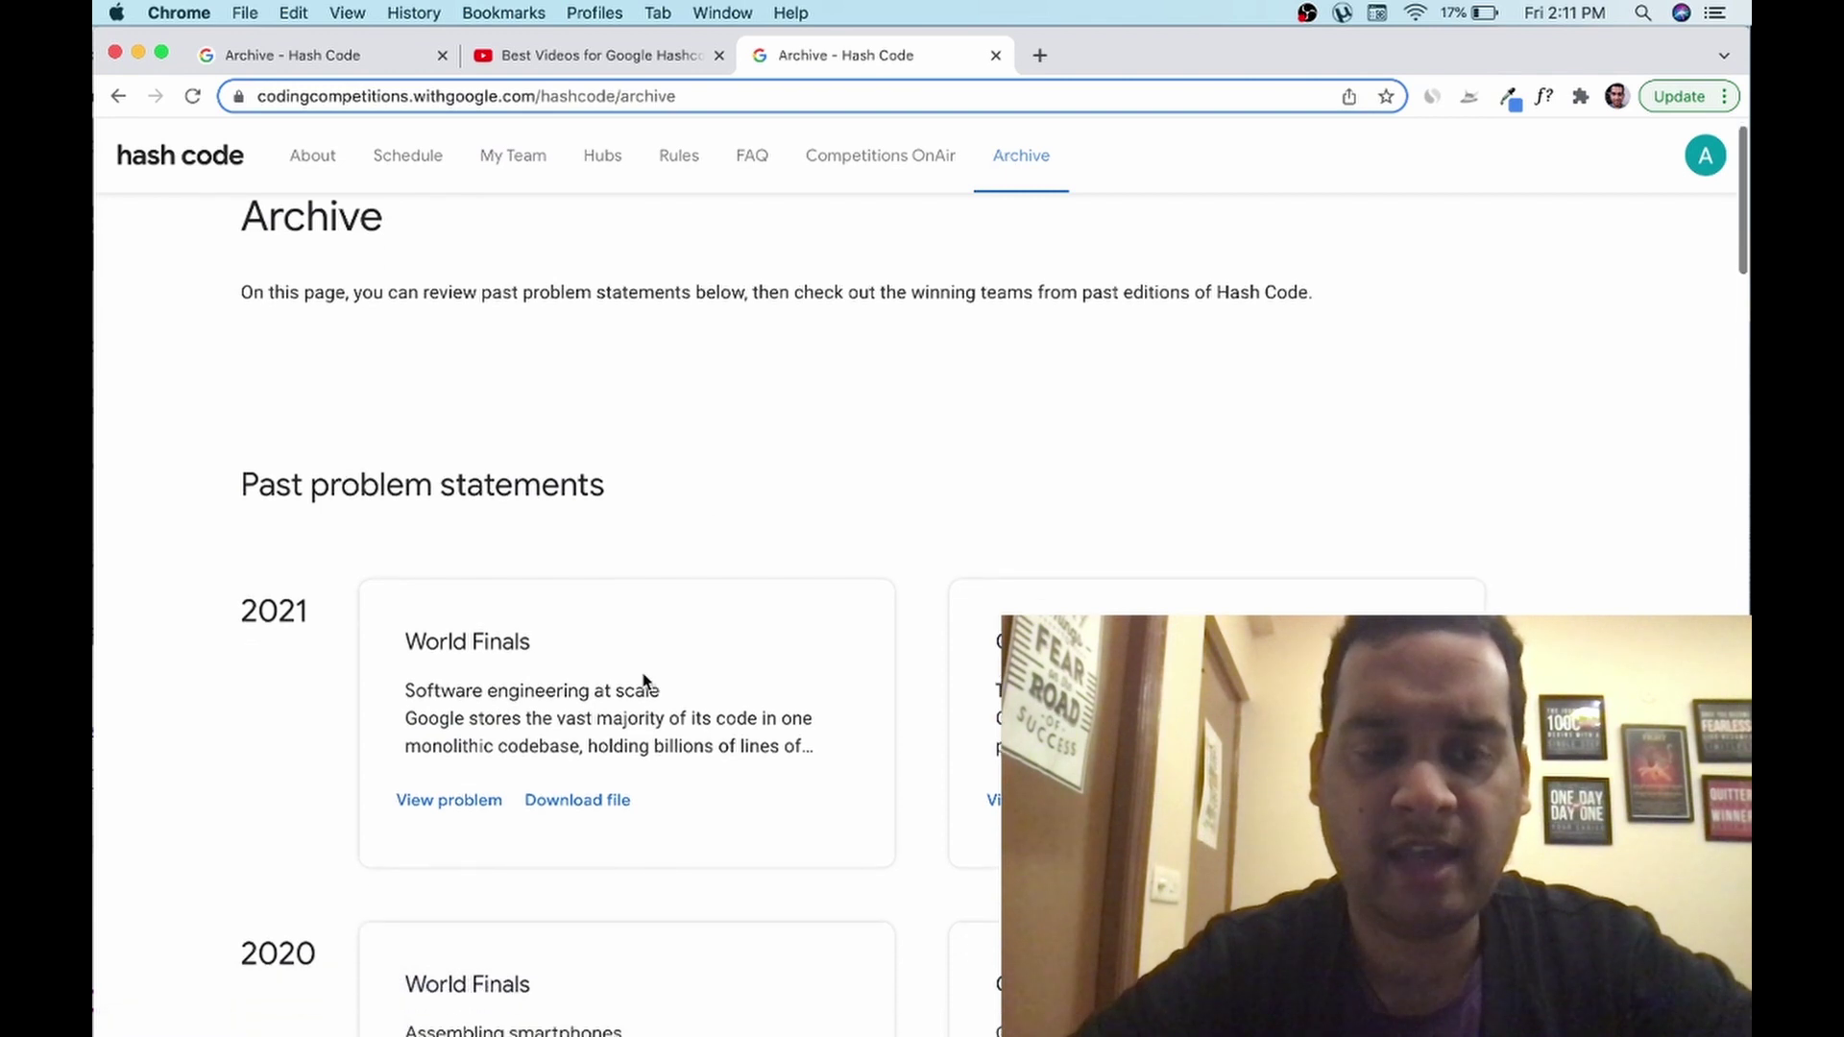
pyautogui.scroll(-3, 645, 684)
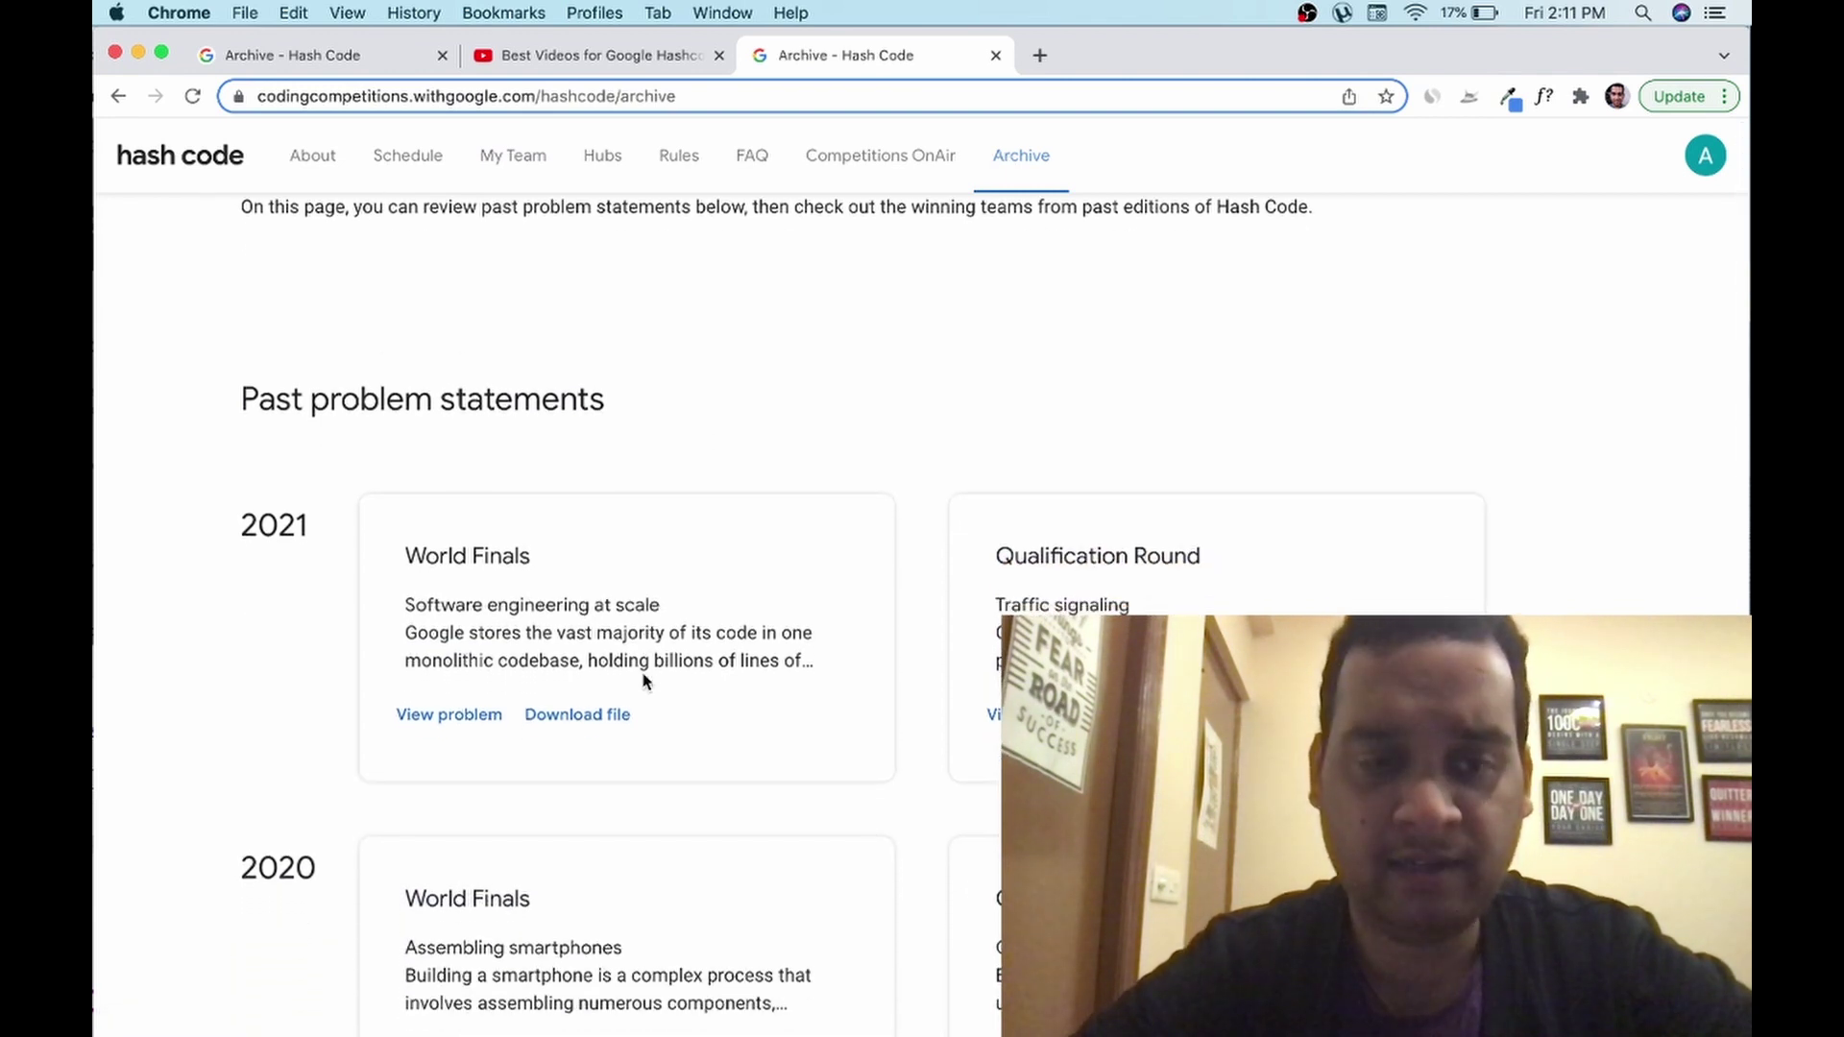
pyautogui.scroll(-3, 634, 669)
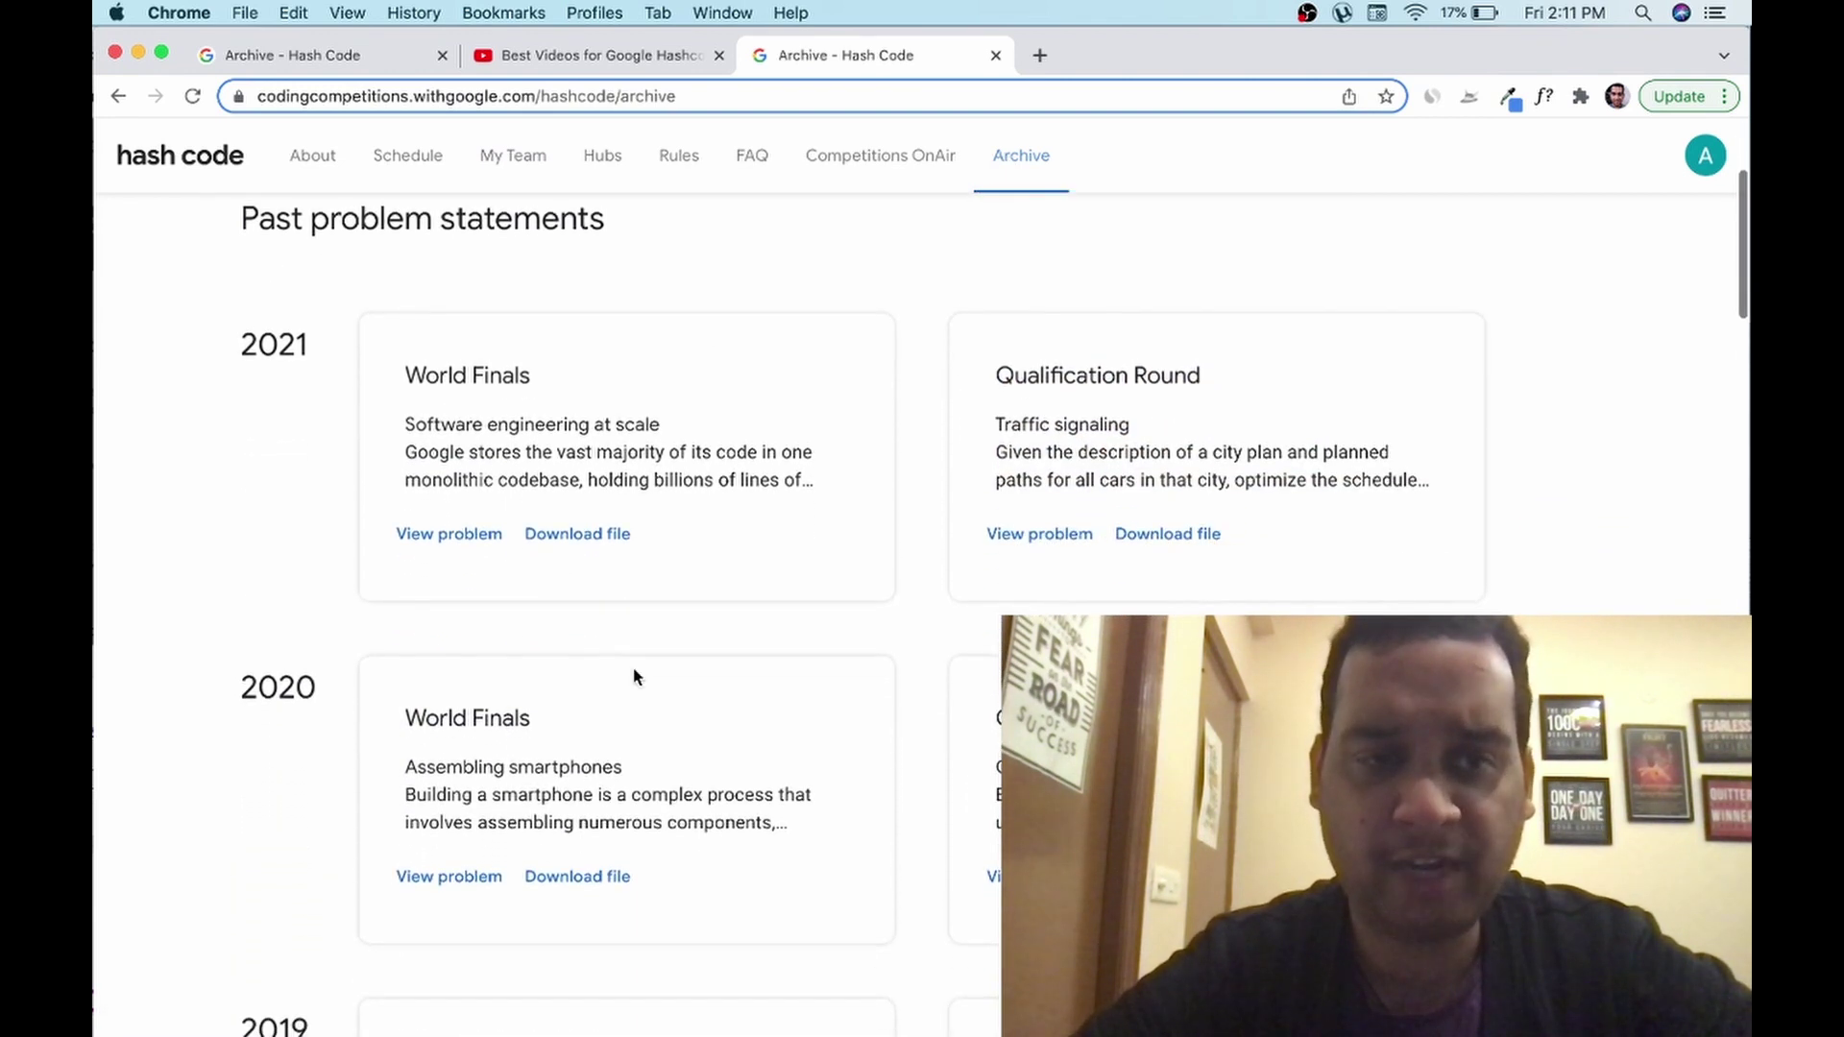
pyautogui.scroll(1, 634, 677)
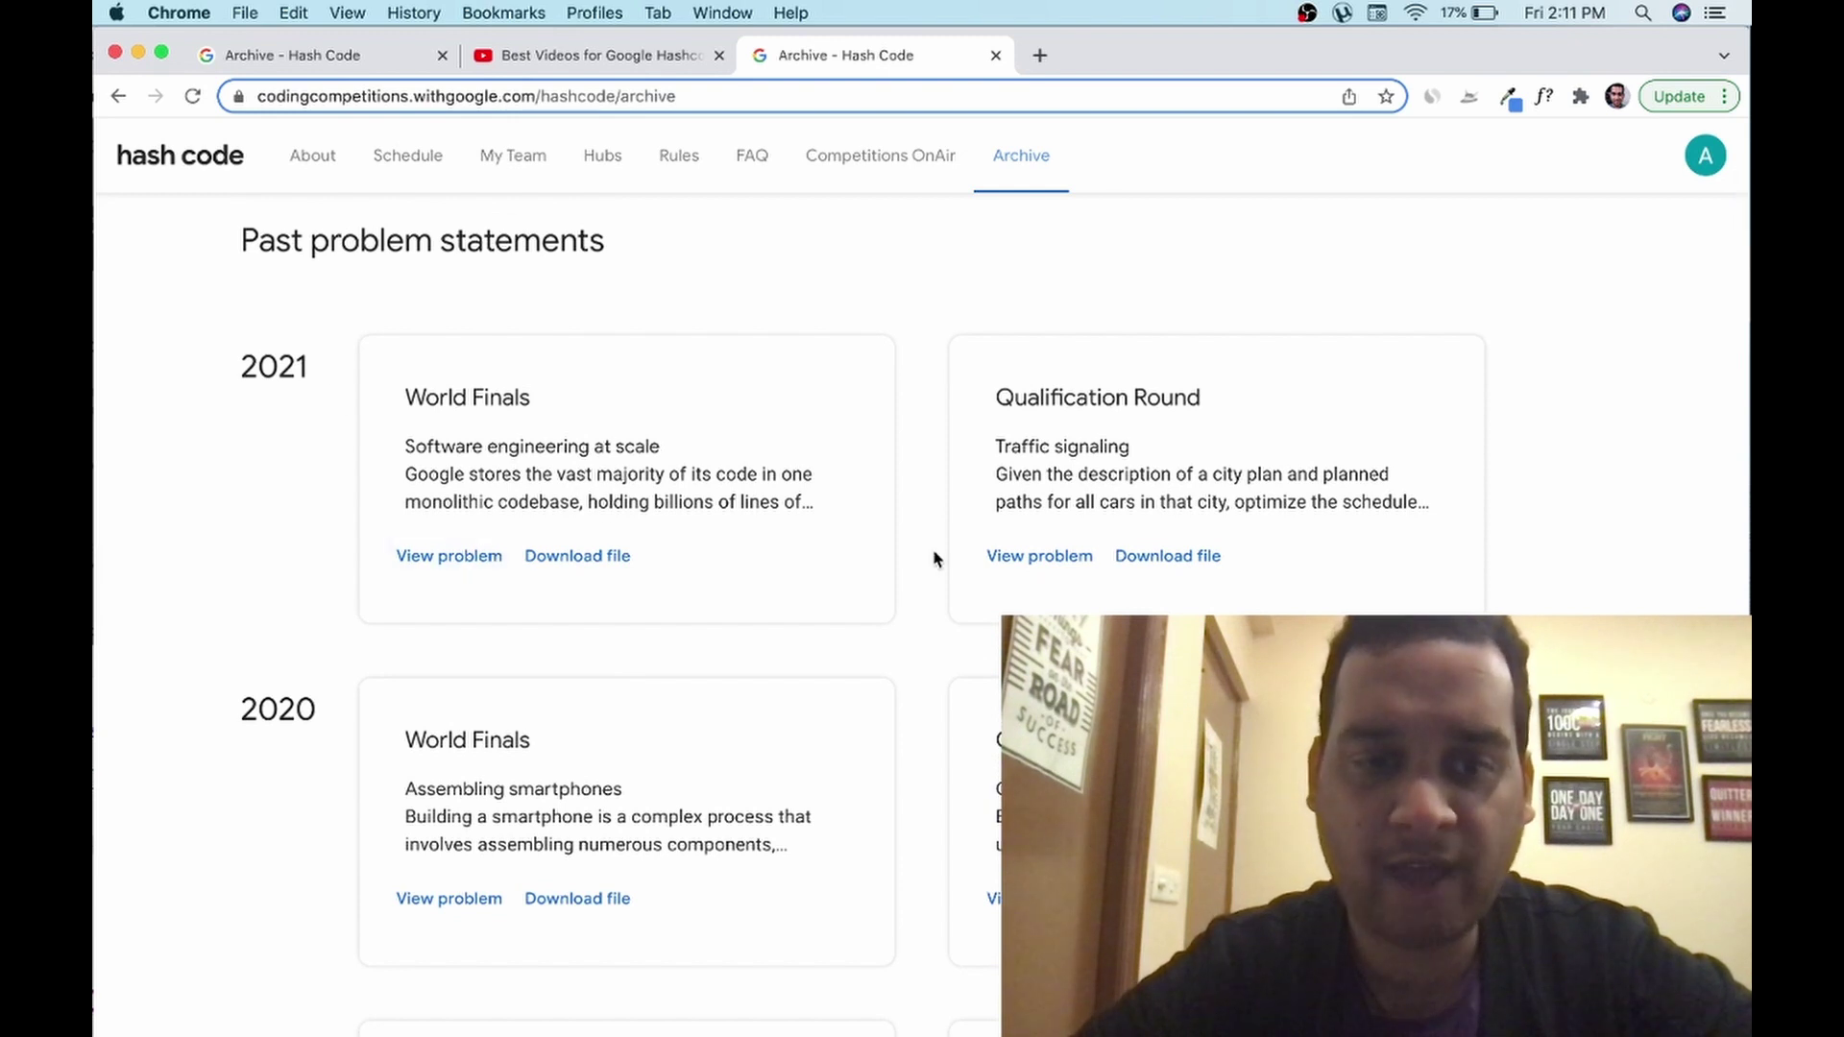
pyautogui.scroll(-5, 938, 701)
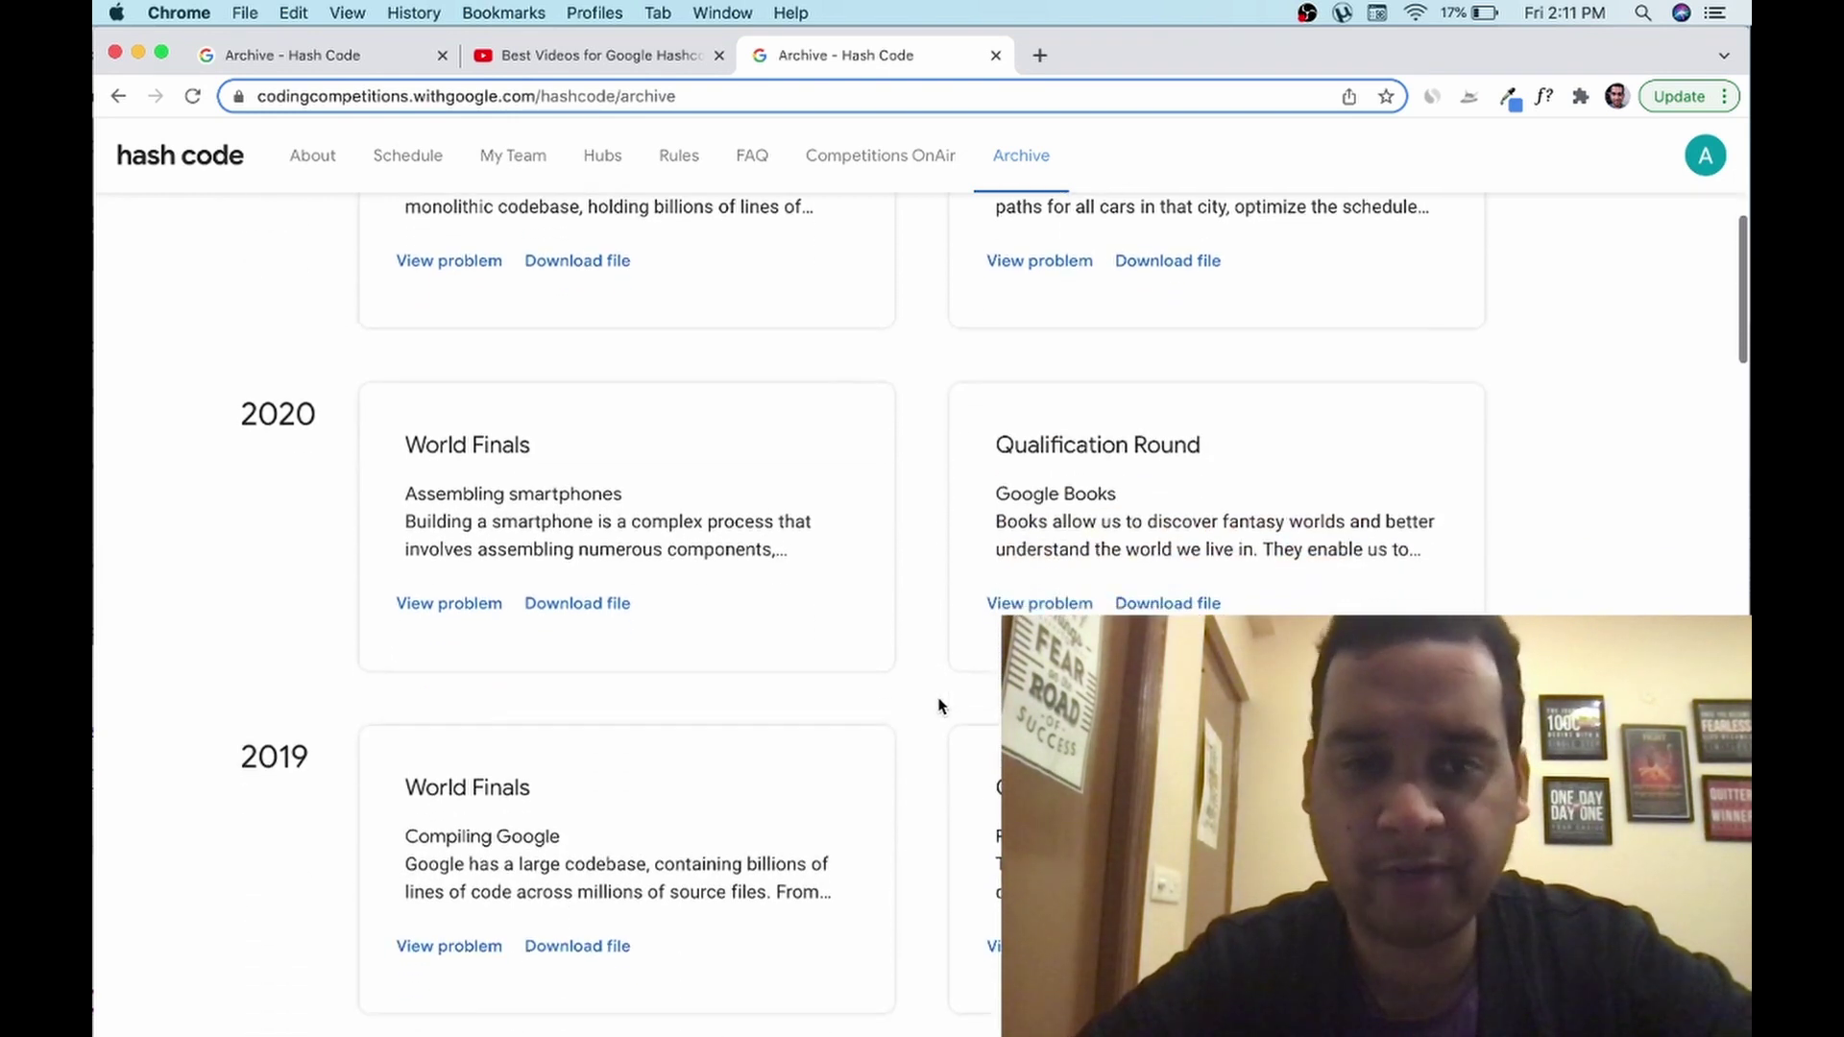
pyautogui.scroll(-20, 938, 706)
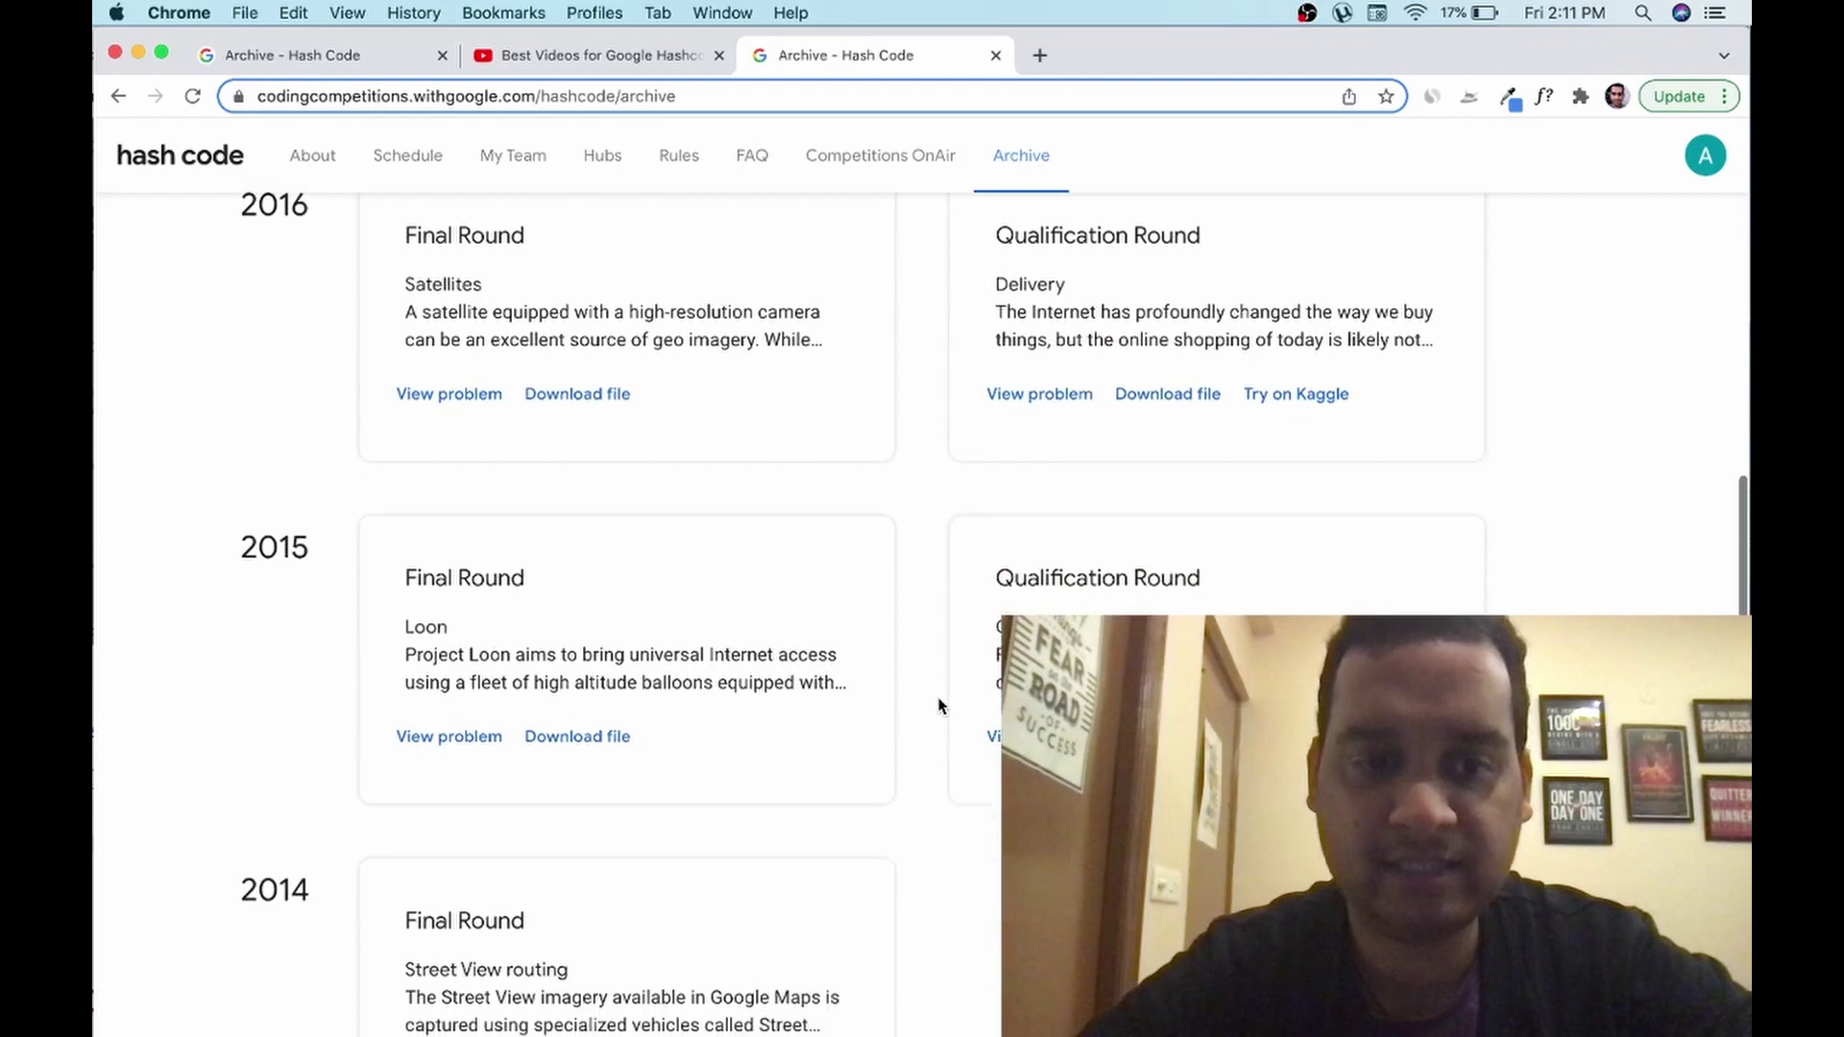
pyautogui.scroll(-5, 938, 706)
pyautogui.scroll(20, 938, 706)
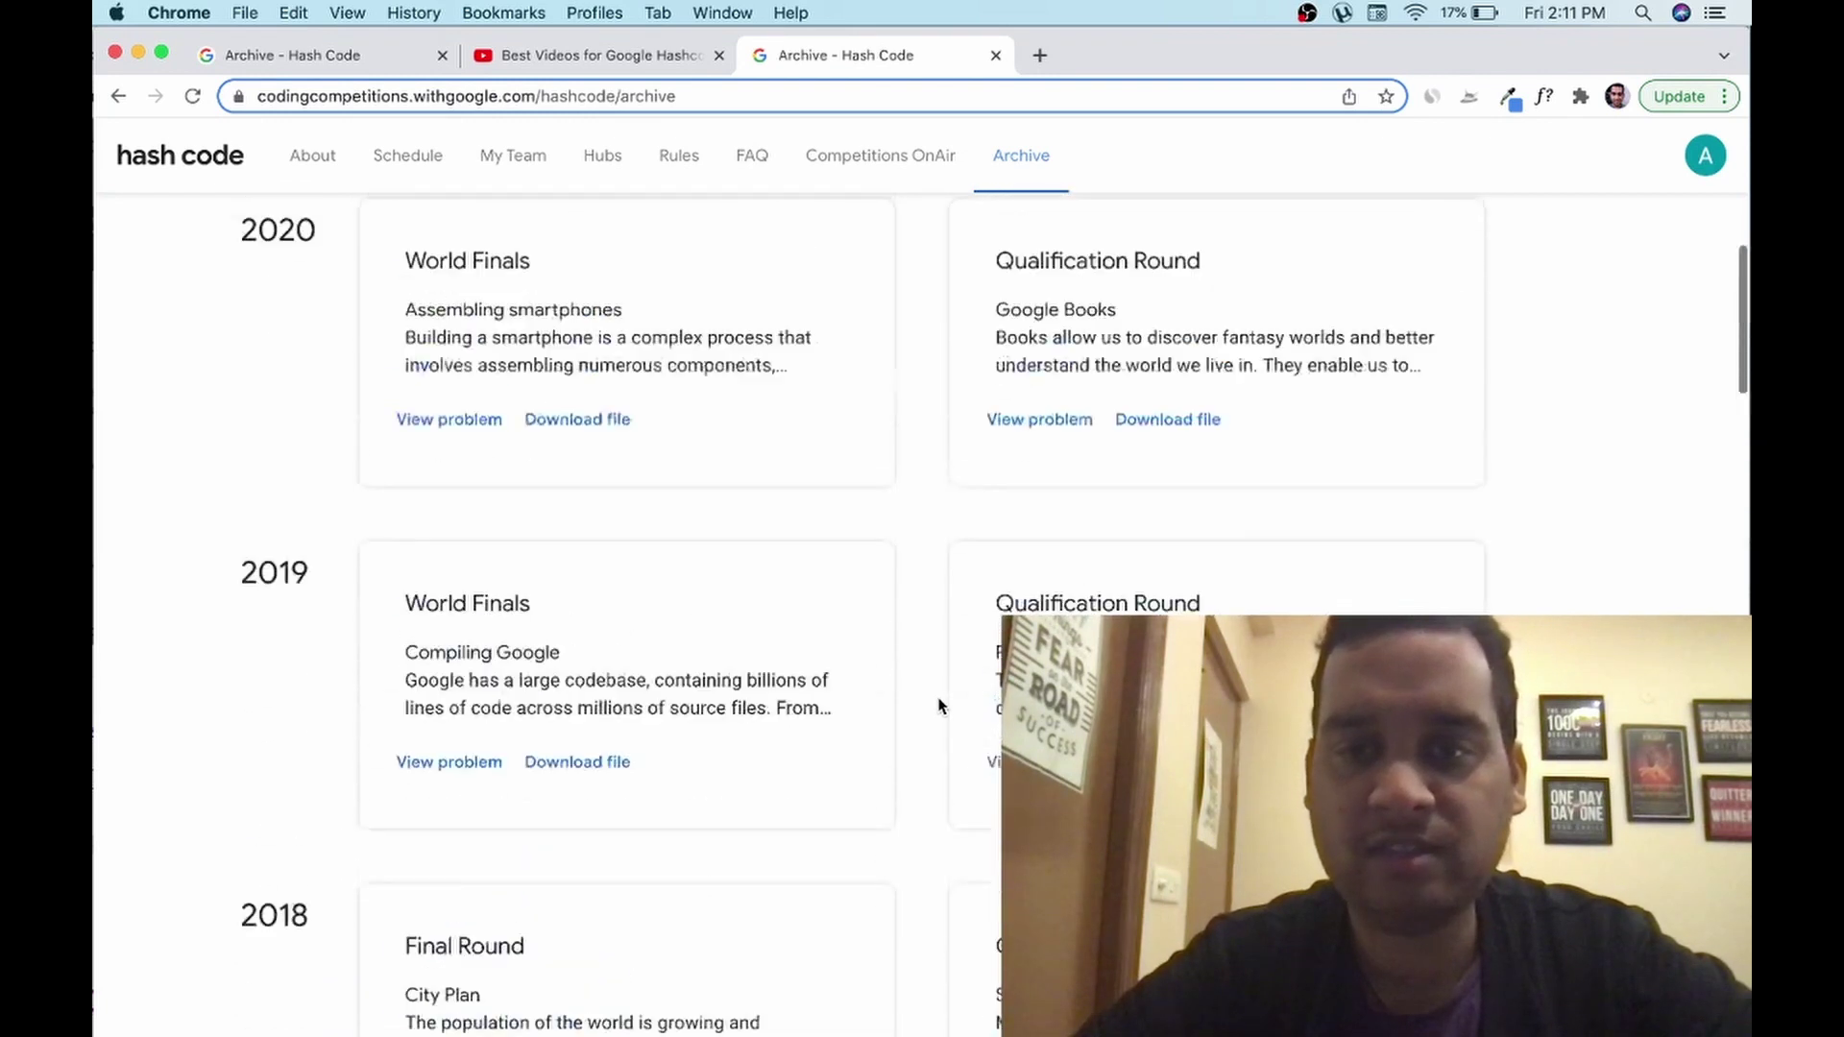
pyautogui.scroll(12, 939, 706)
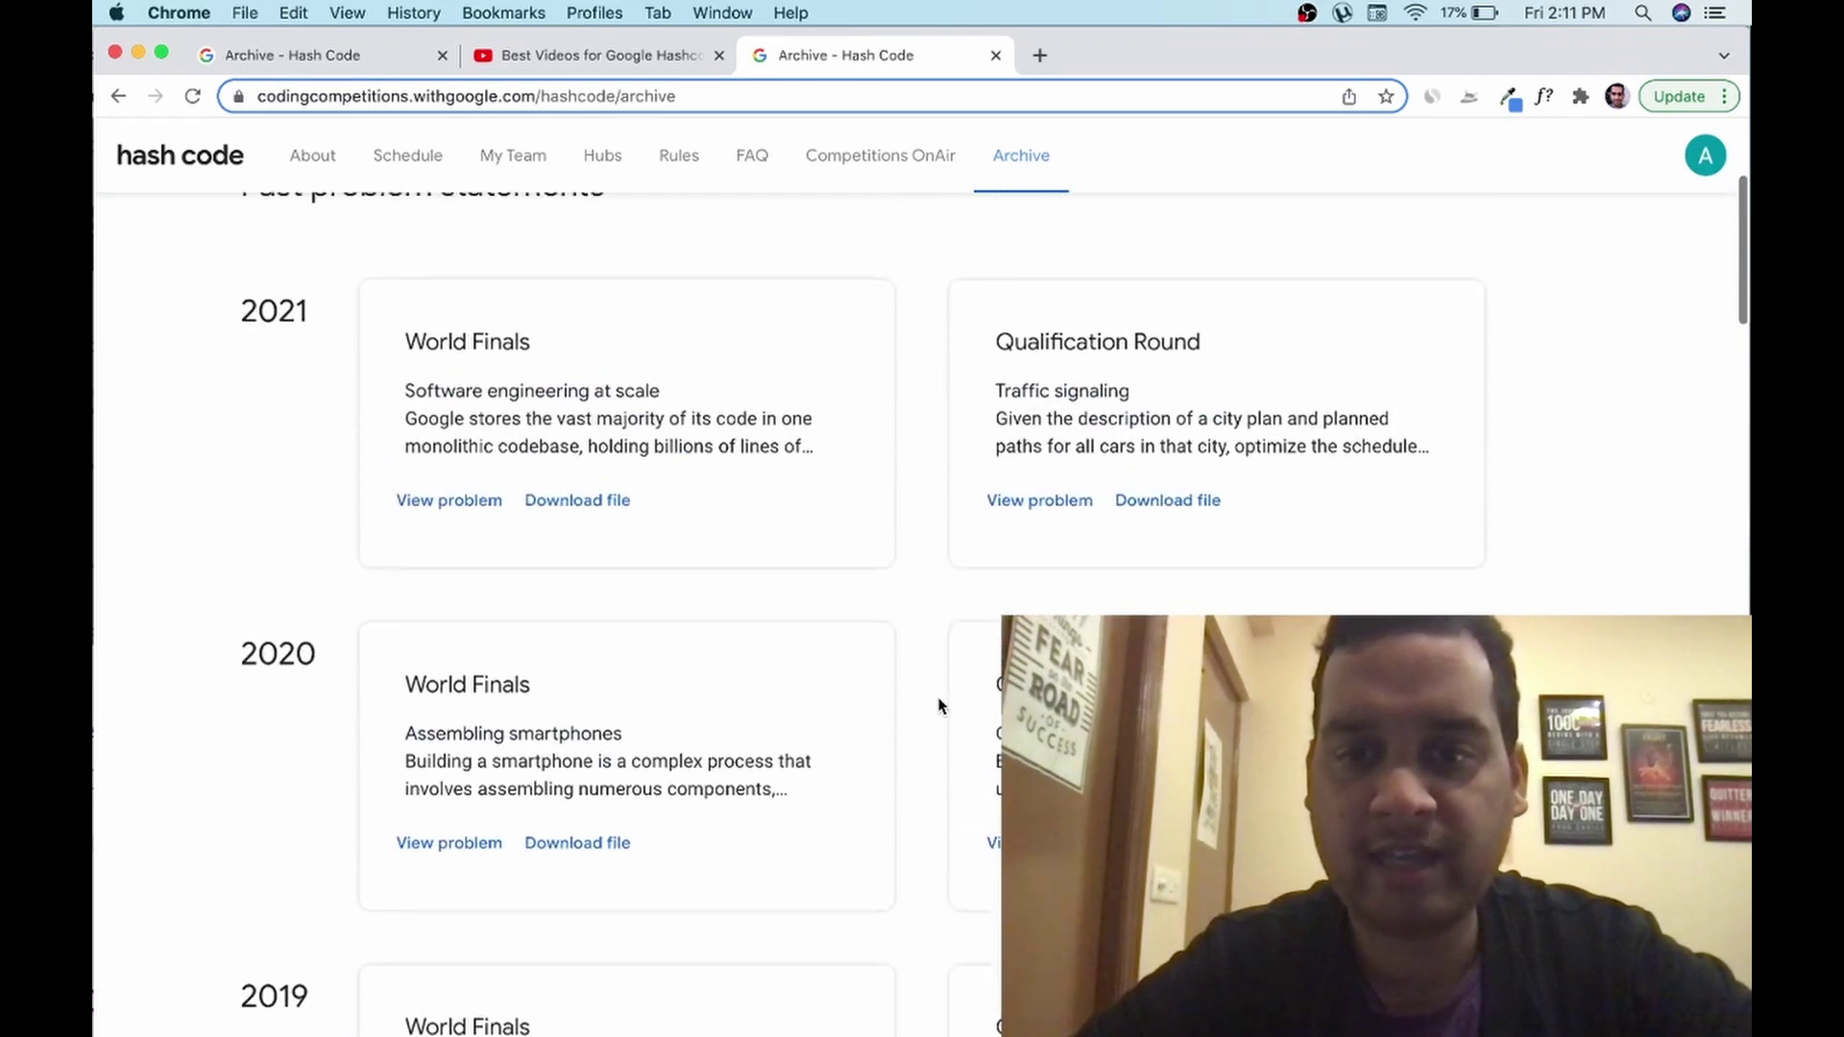
# Open the 2021 Qualification Round PDF and highlight the city plan and intersections text
pyautogui.click(1004, 837)
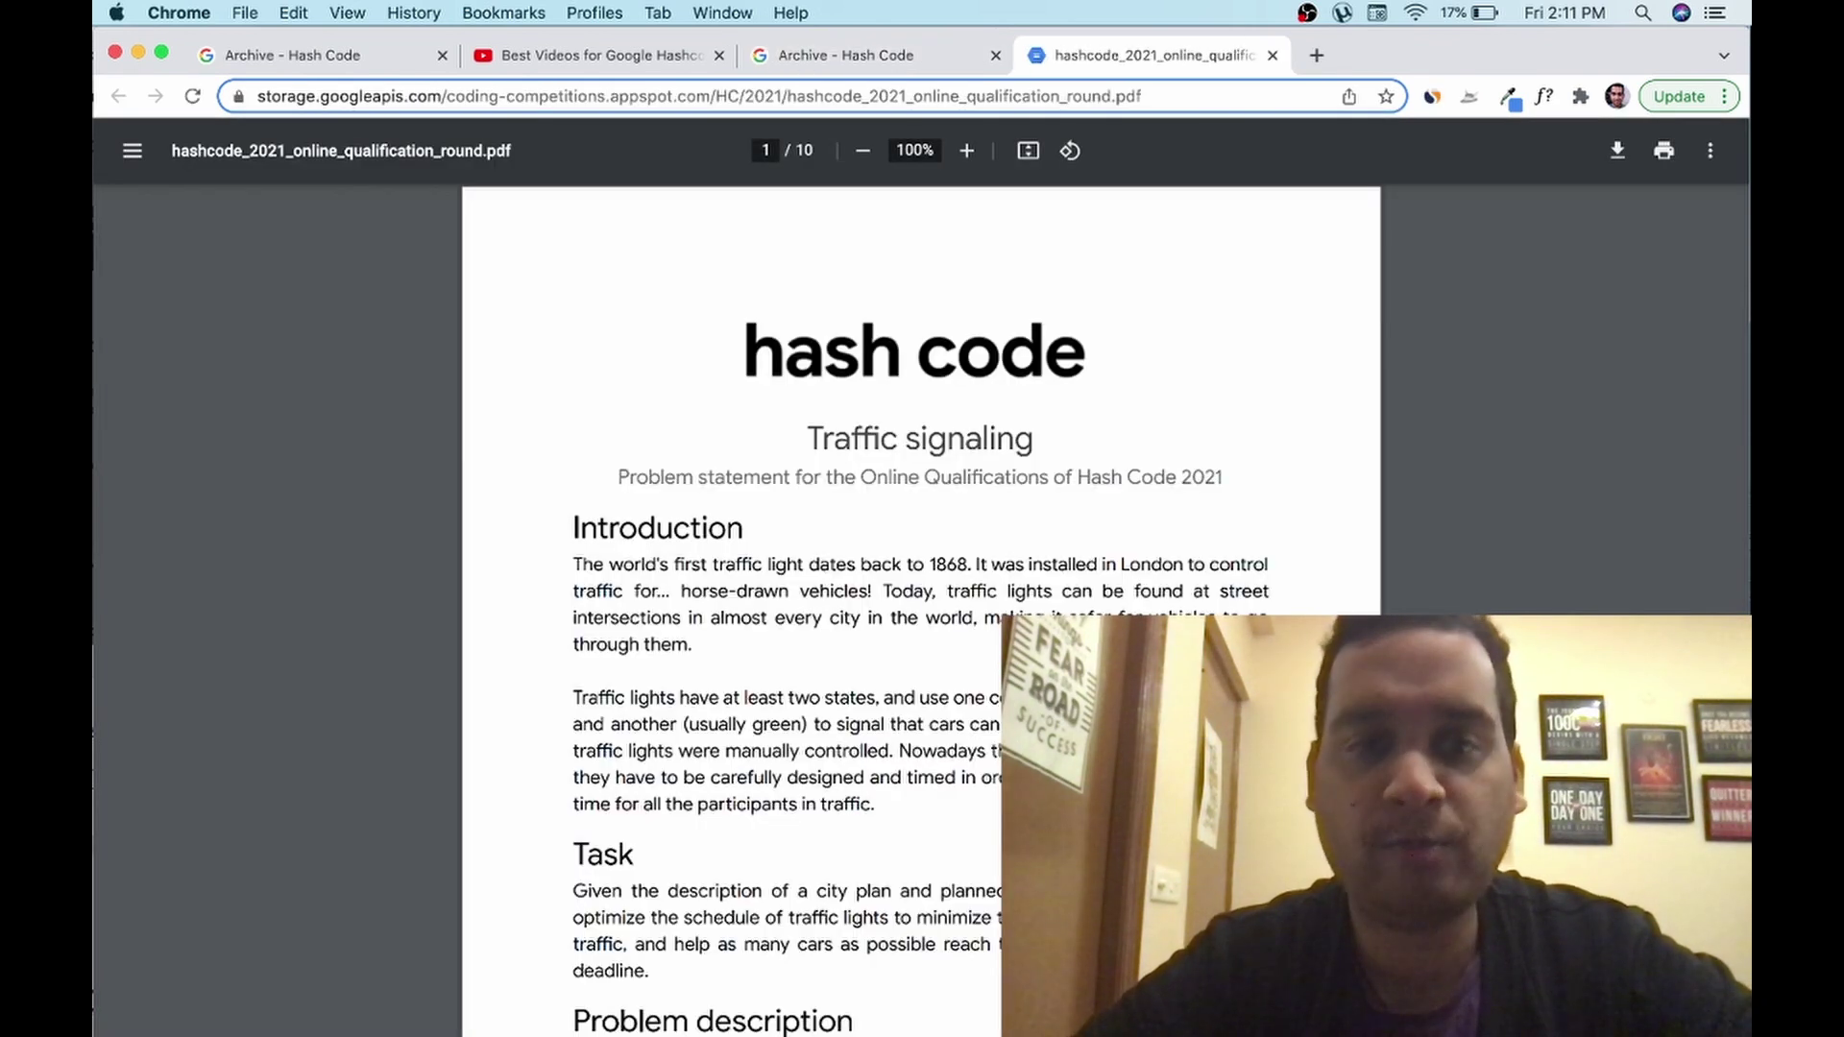
pyautogui.scroll(-5, 920, 605)
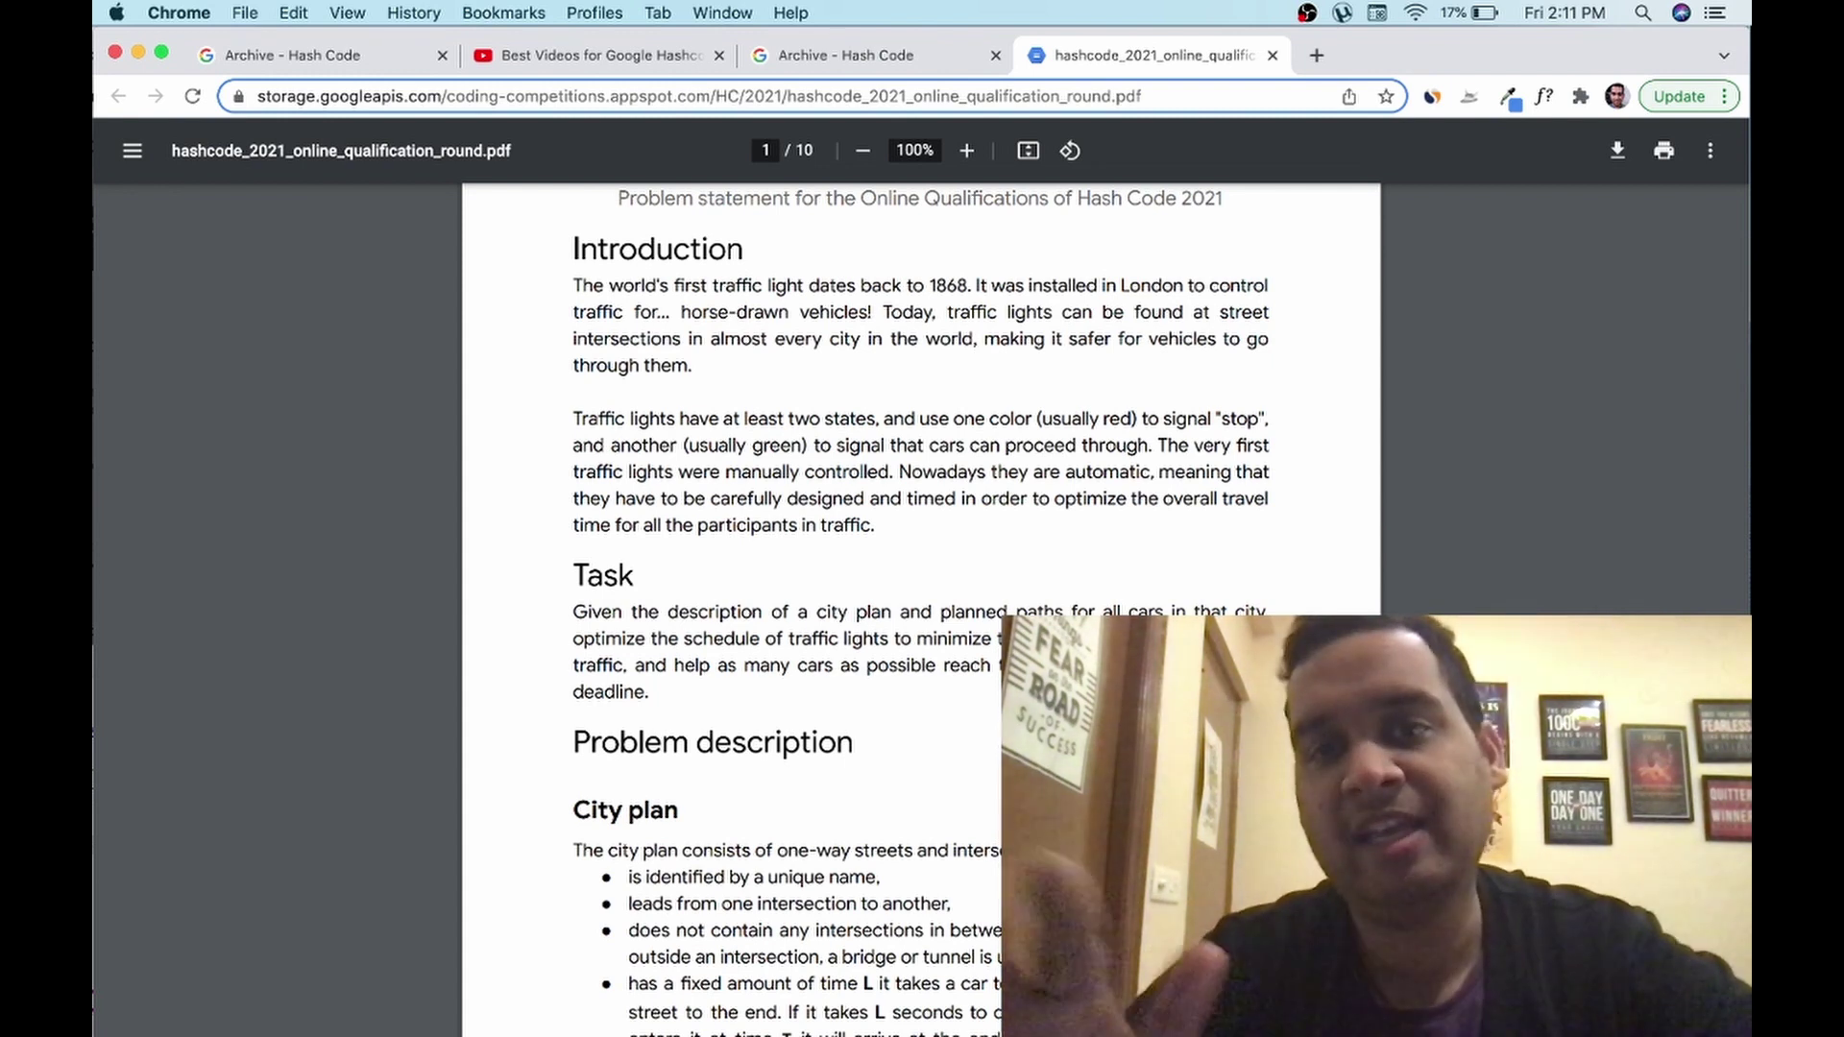
pyautogui.scroll(-5, 893, 576)
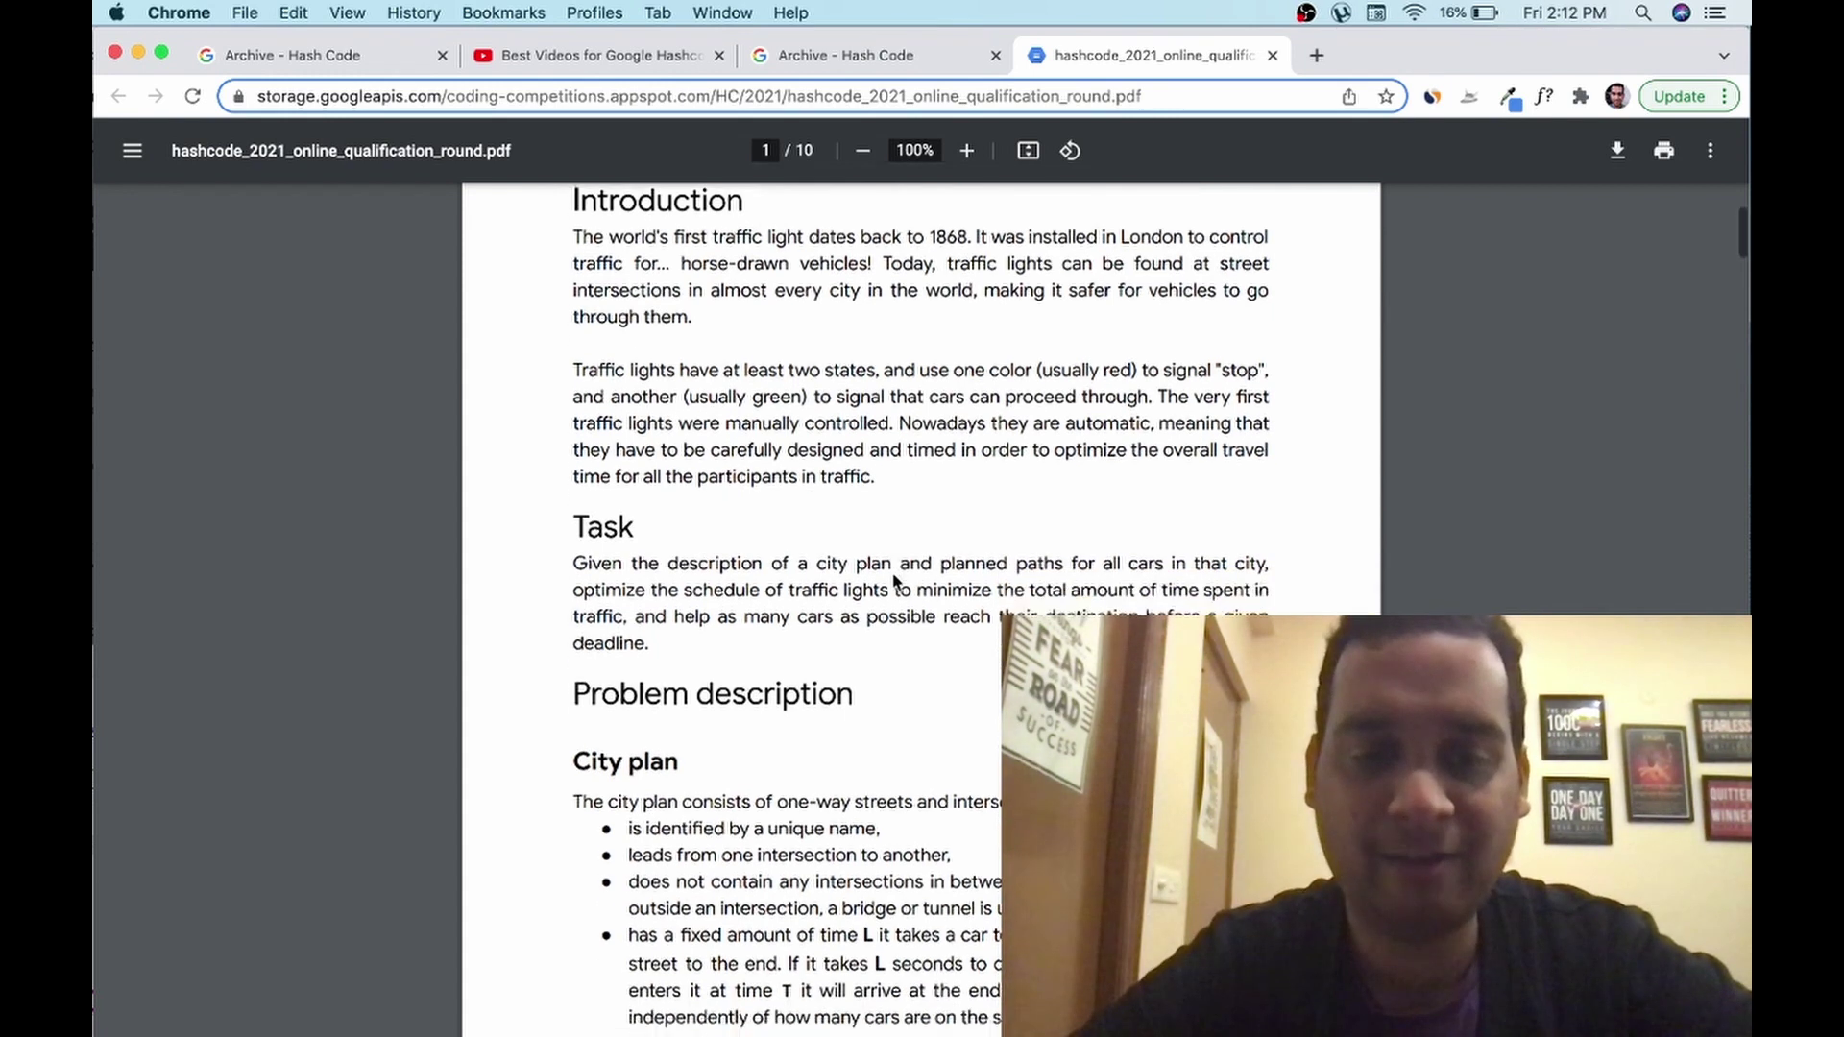
pyautogui.scroll(-1, 891, 572)
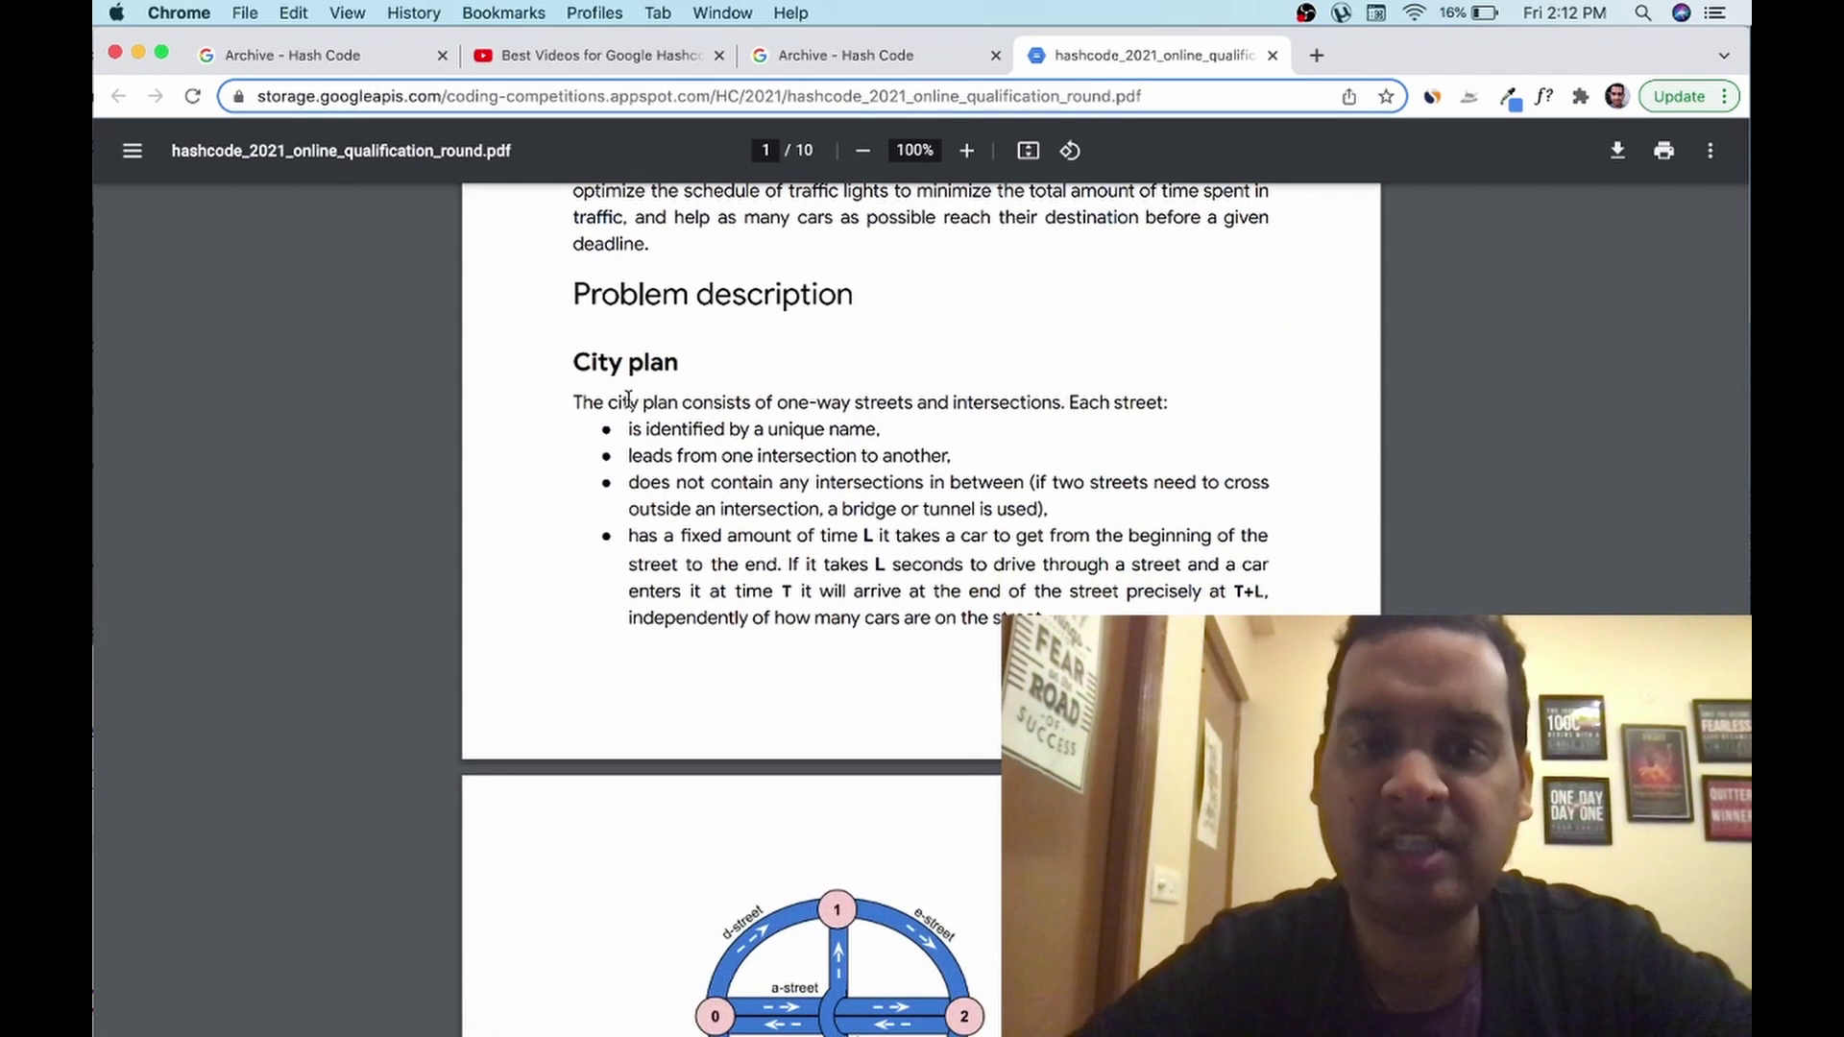
pyautogui.moveTo(628, 399); pyautogui.dragTo(802, 392)
pyautogui.moveTo(924, 408); pyautogui.dragTo(1097, 414)
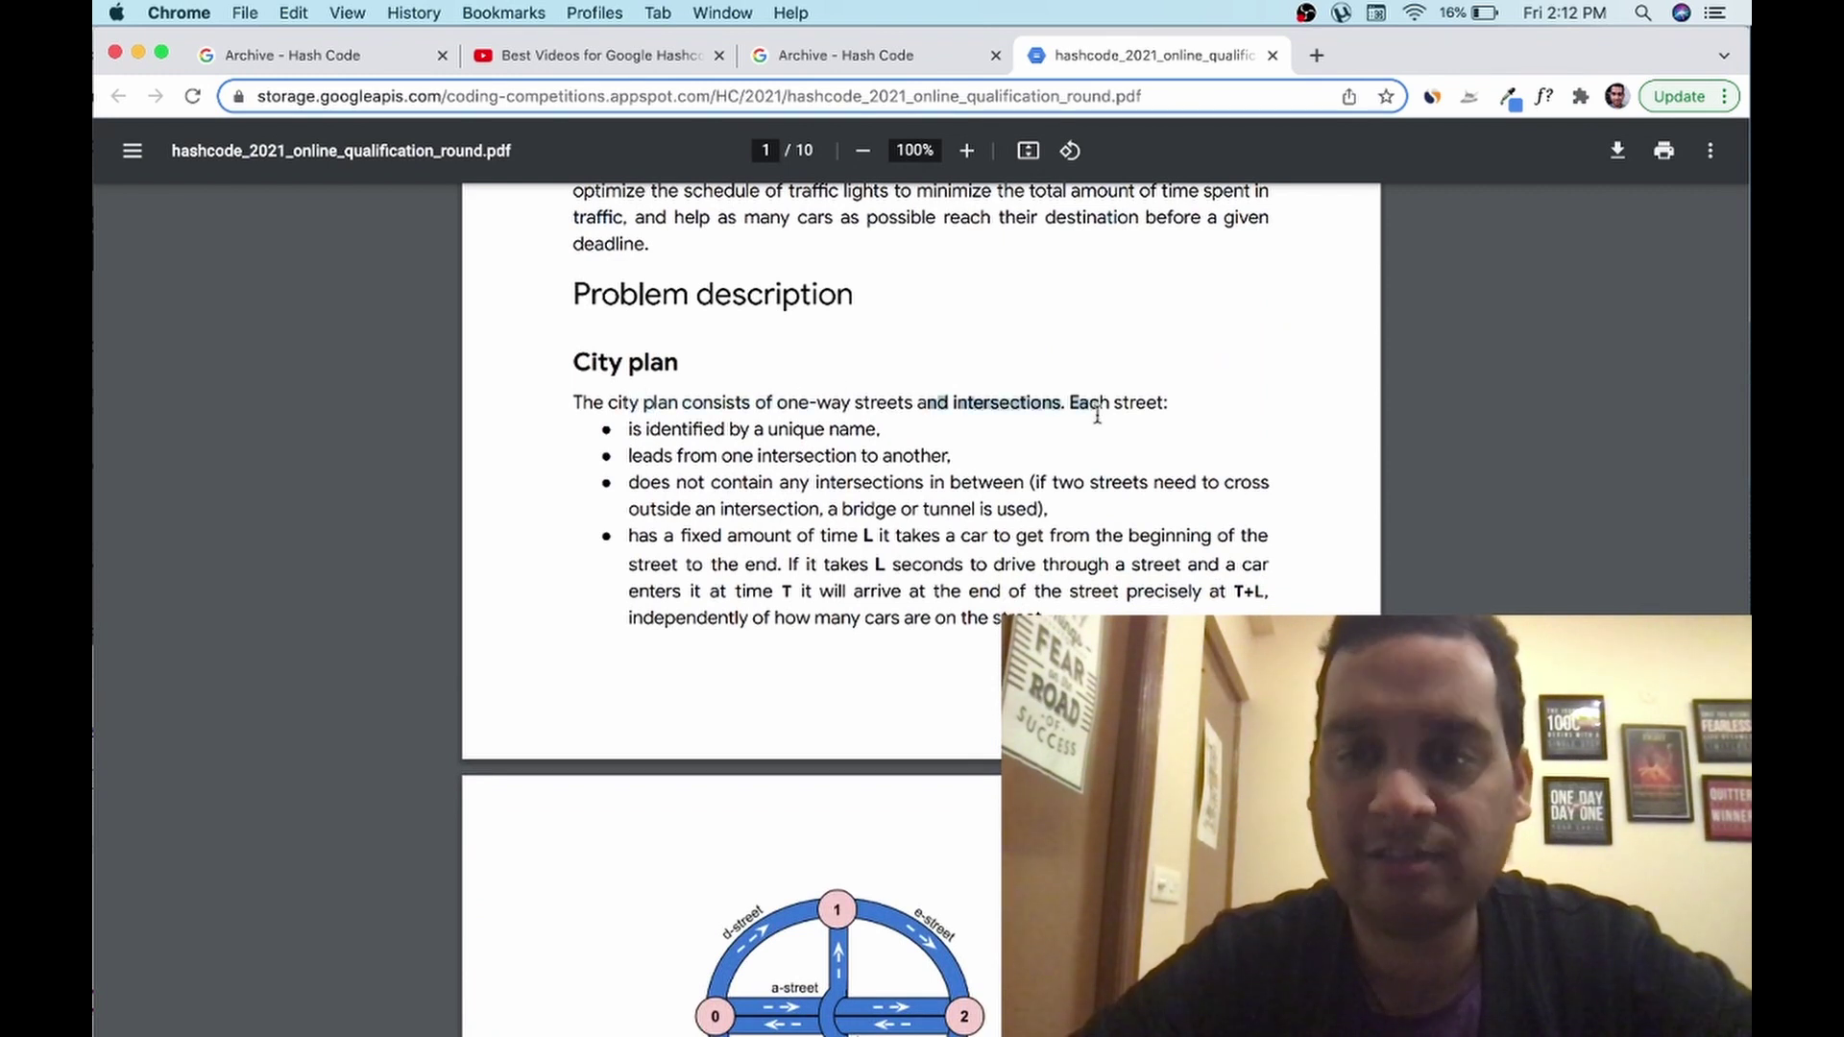
pyautogui.moveTo(797, 451); pyautogui.dragTo(903, 574)
# Scroll through submissions and scoring to the last page, highlighting the schedule-description sentence
pyautogui.scroll(-5, 902, 574)
pyautogui.scroll(-8, 903, 574)
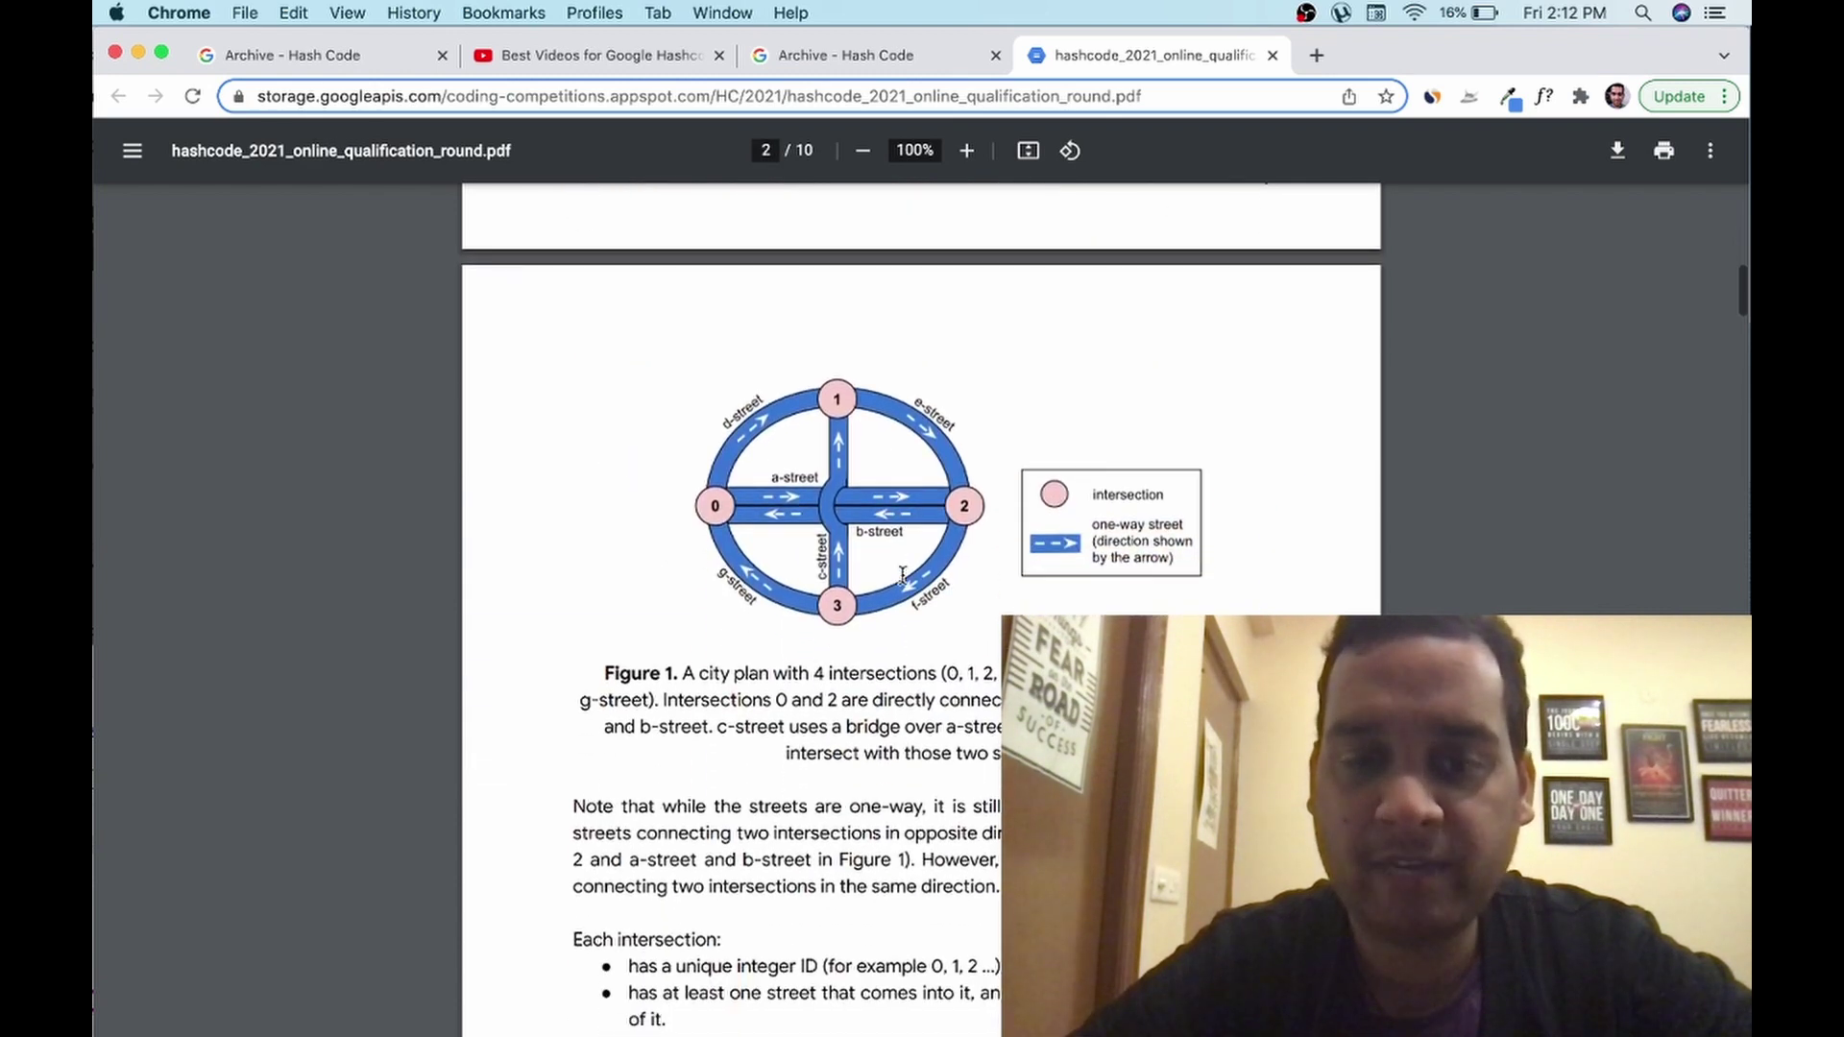
pyautogui.scroll(-14, 903, 575)
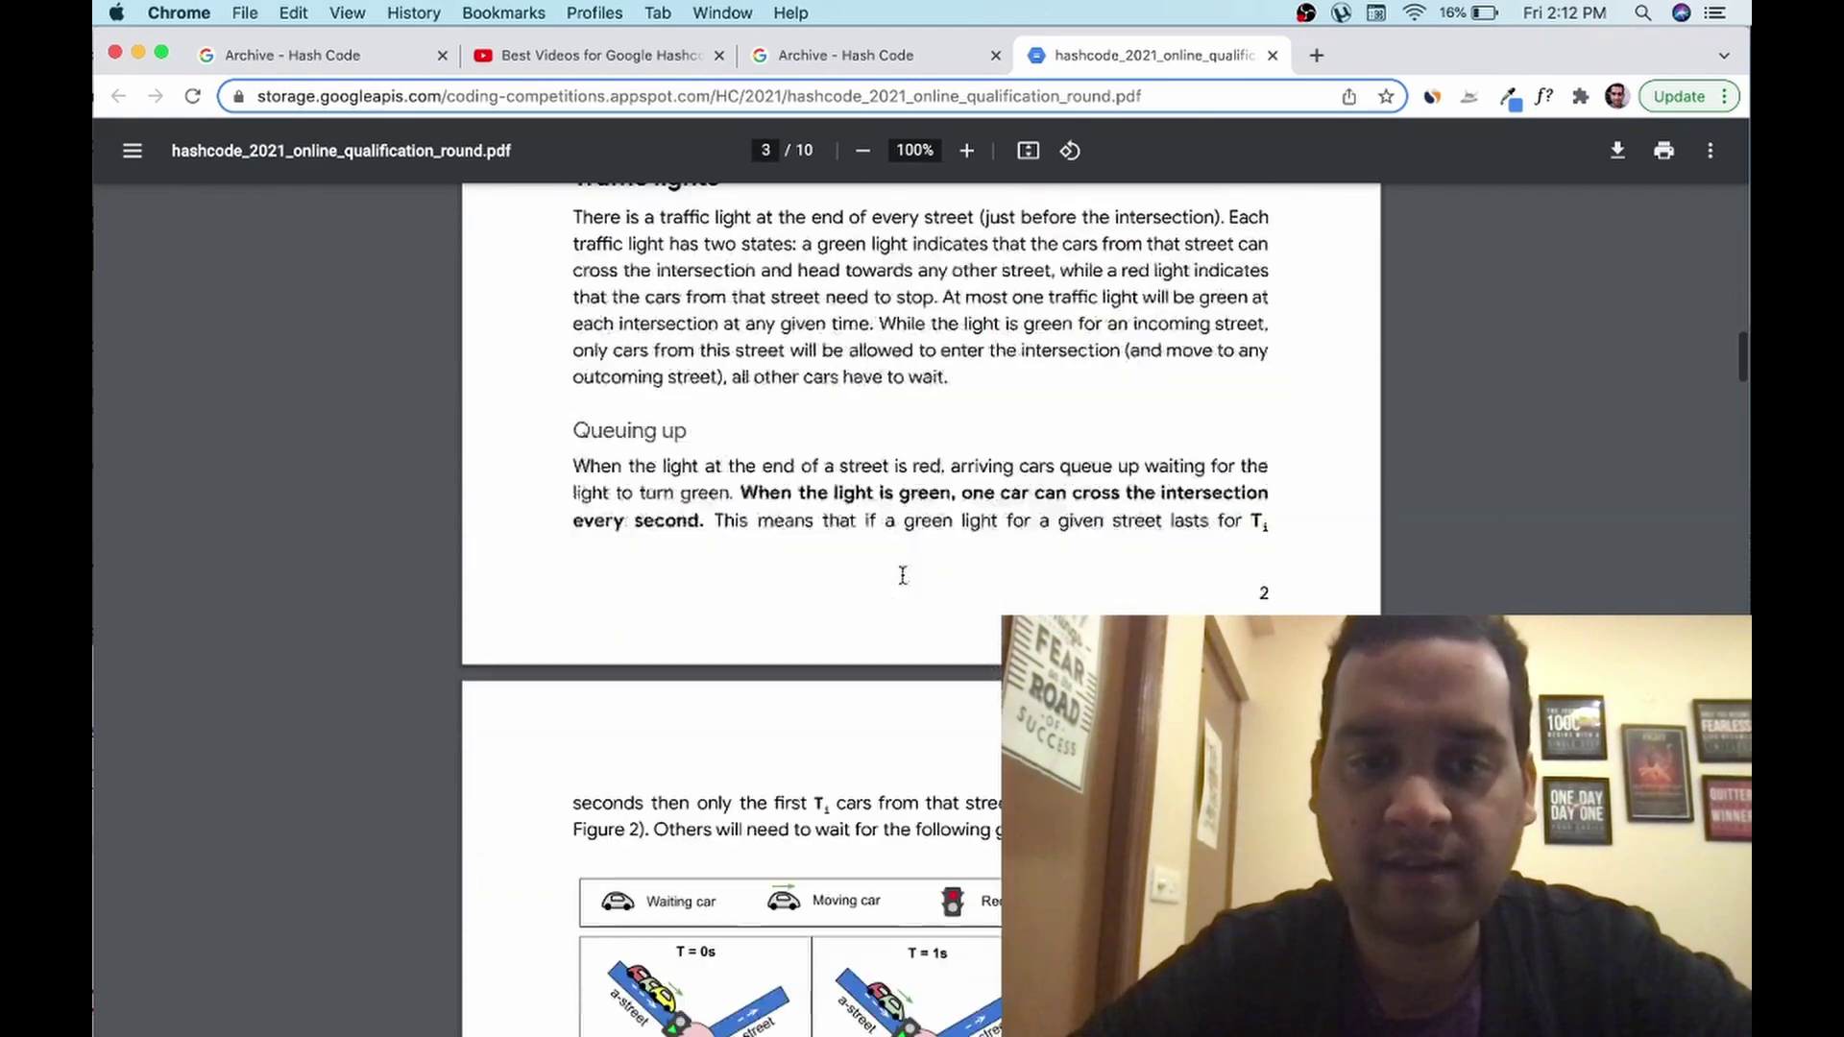
pyautogui.scroll(-16, 902, 574)
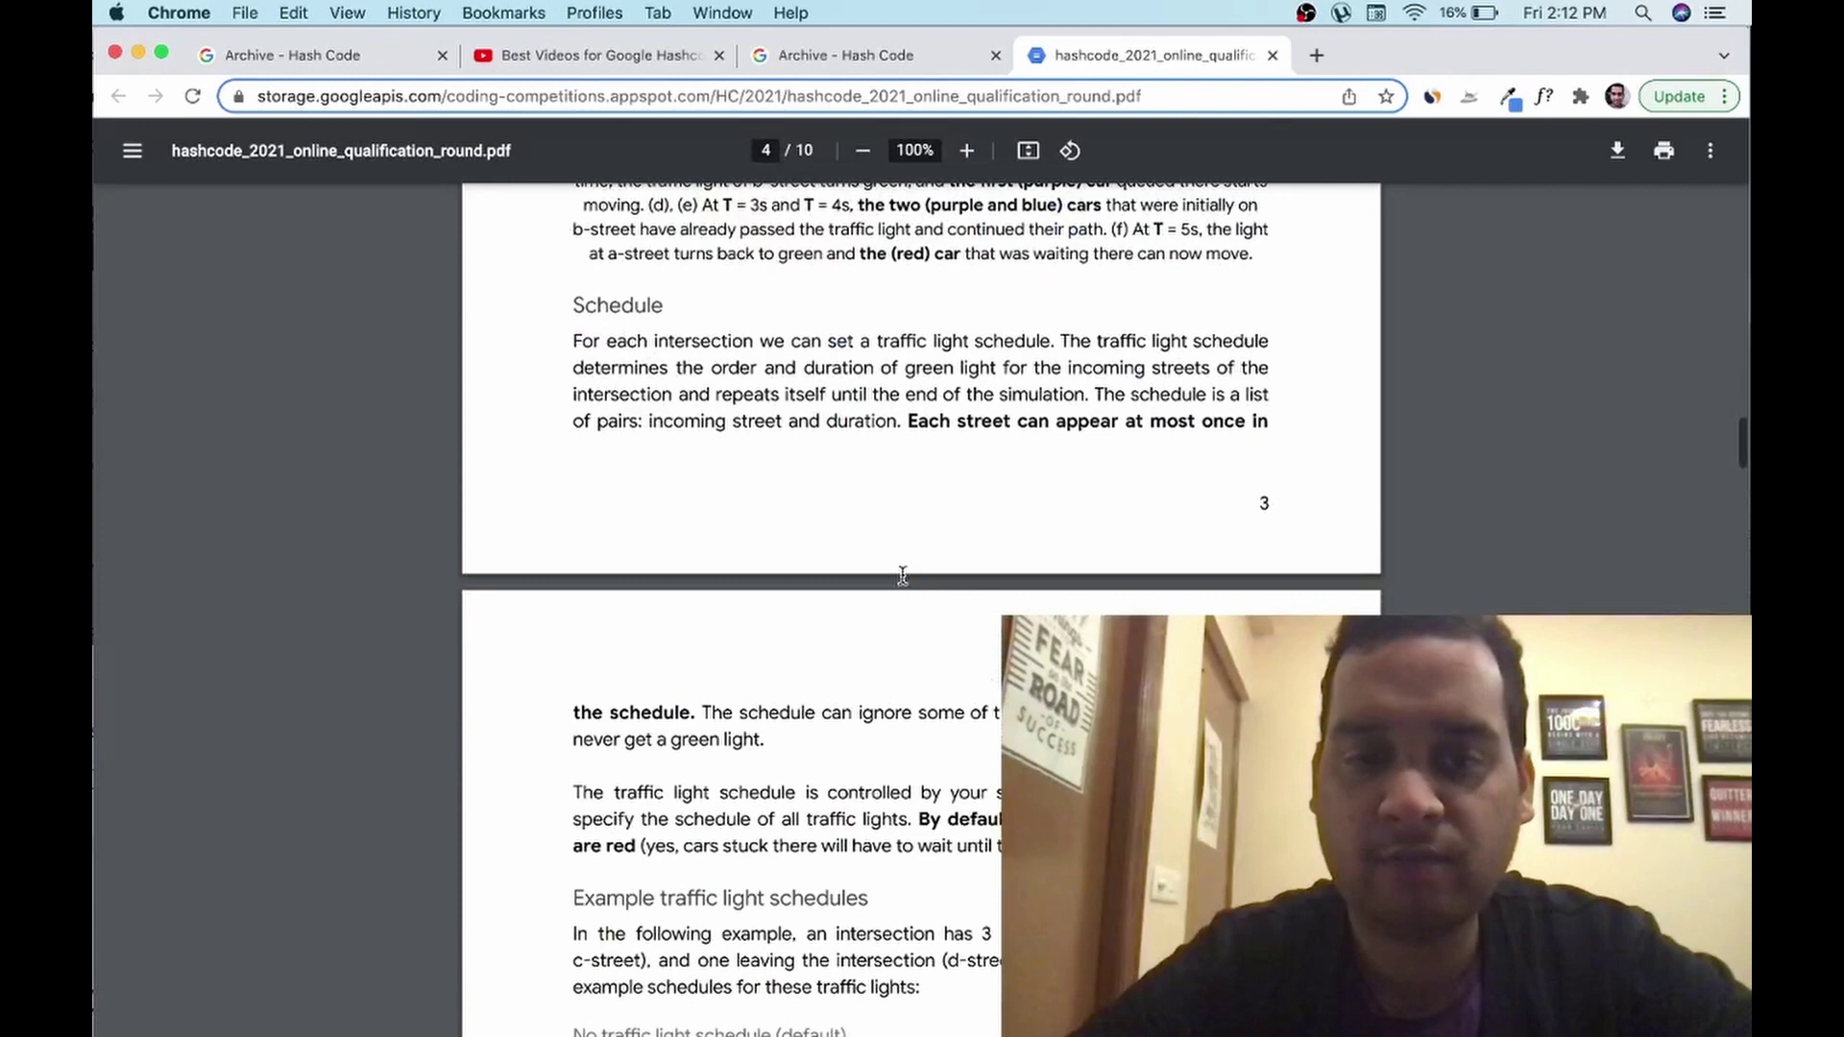
pyautogui.scroll(-15, 902, 574)
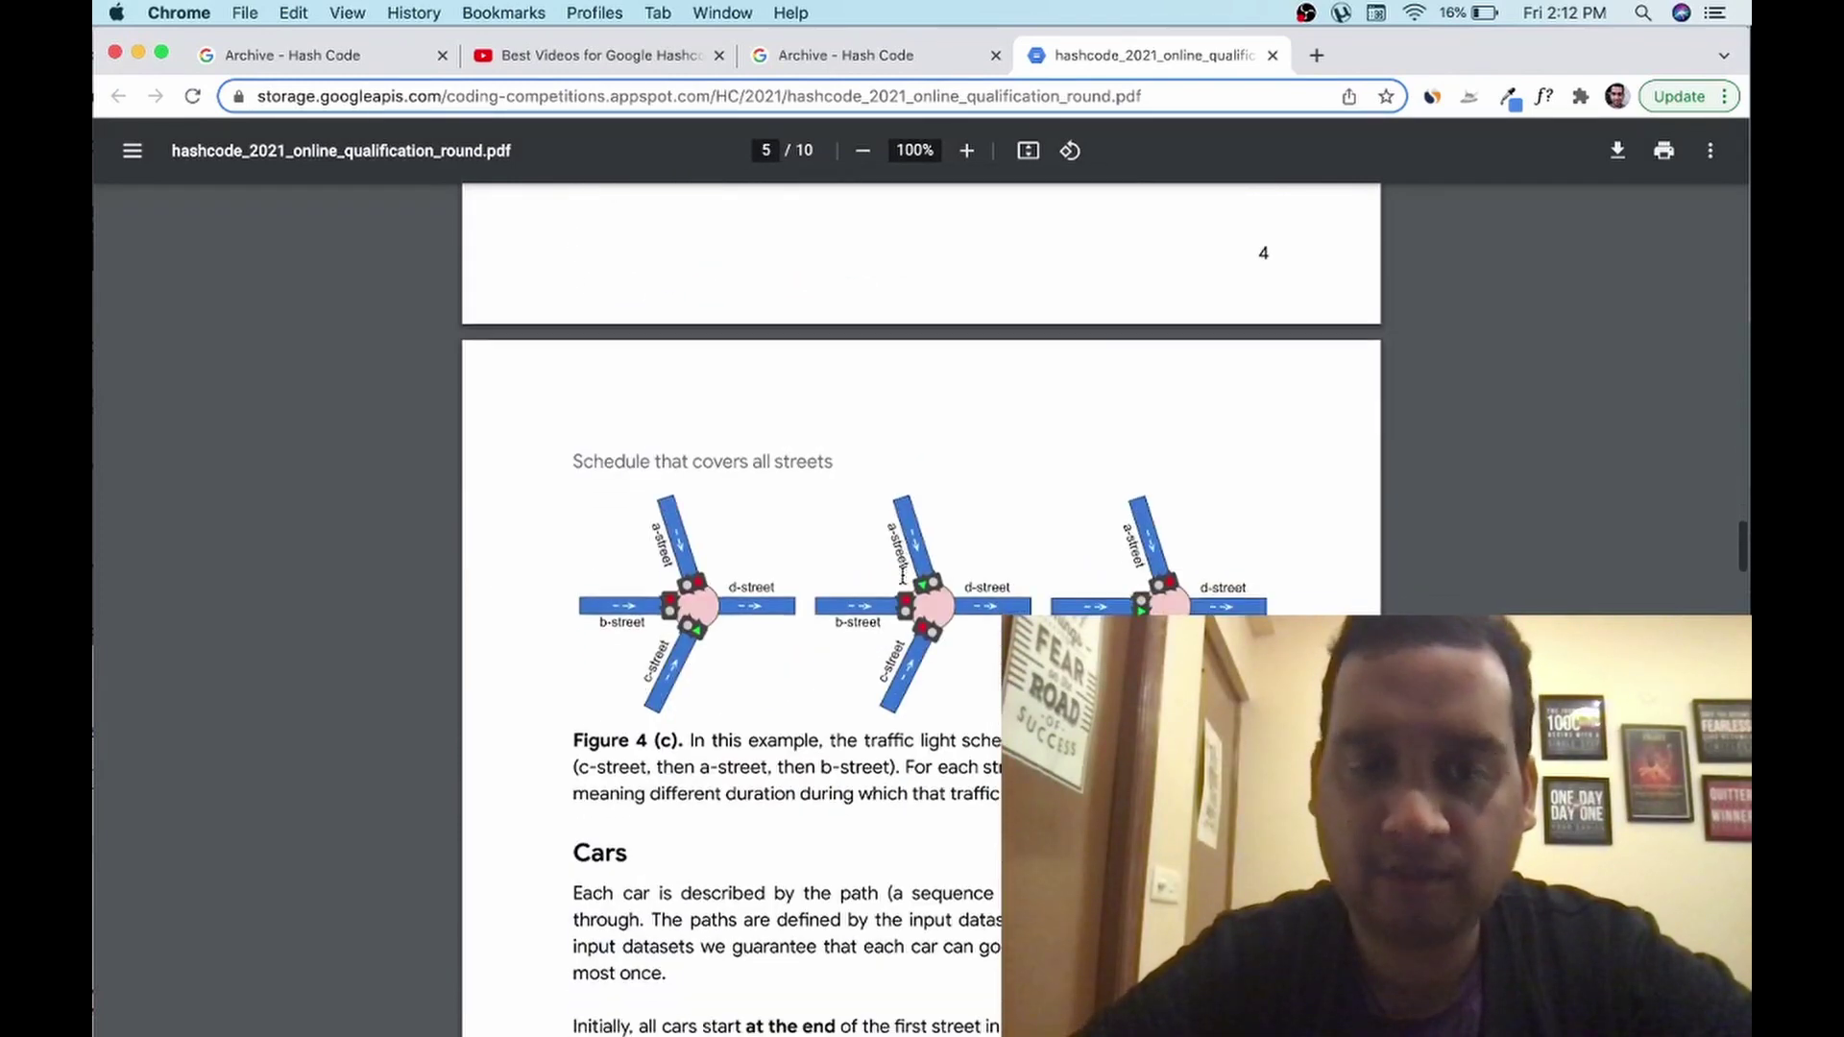
pyautogui.scroll(-14, 903, 574)
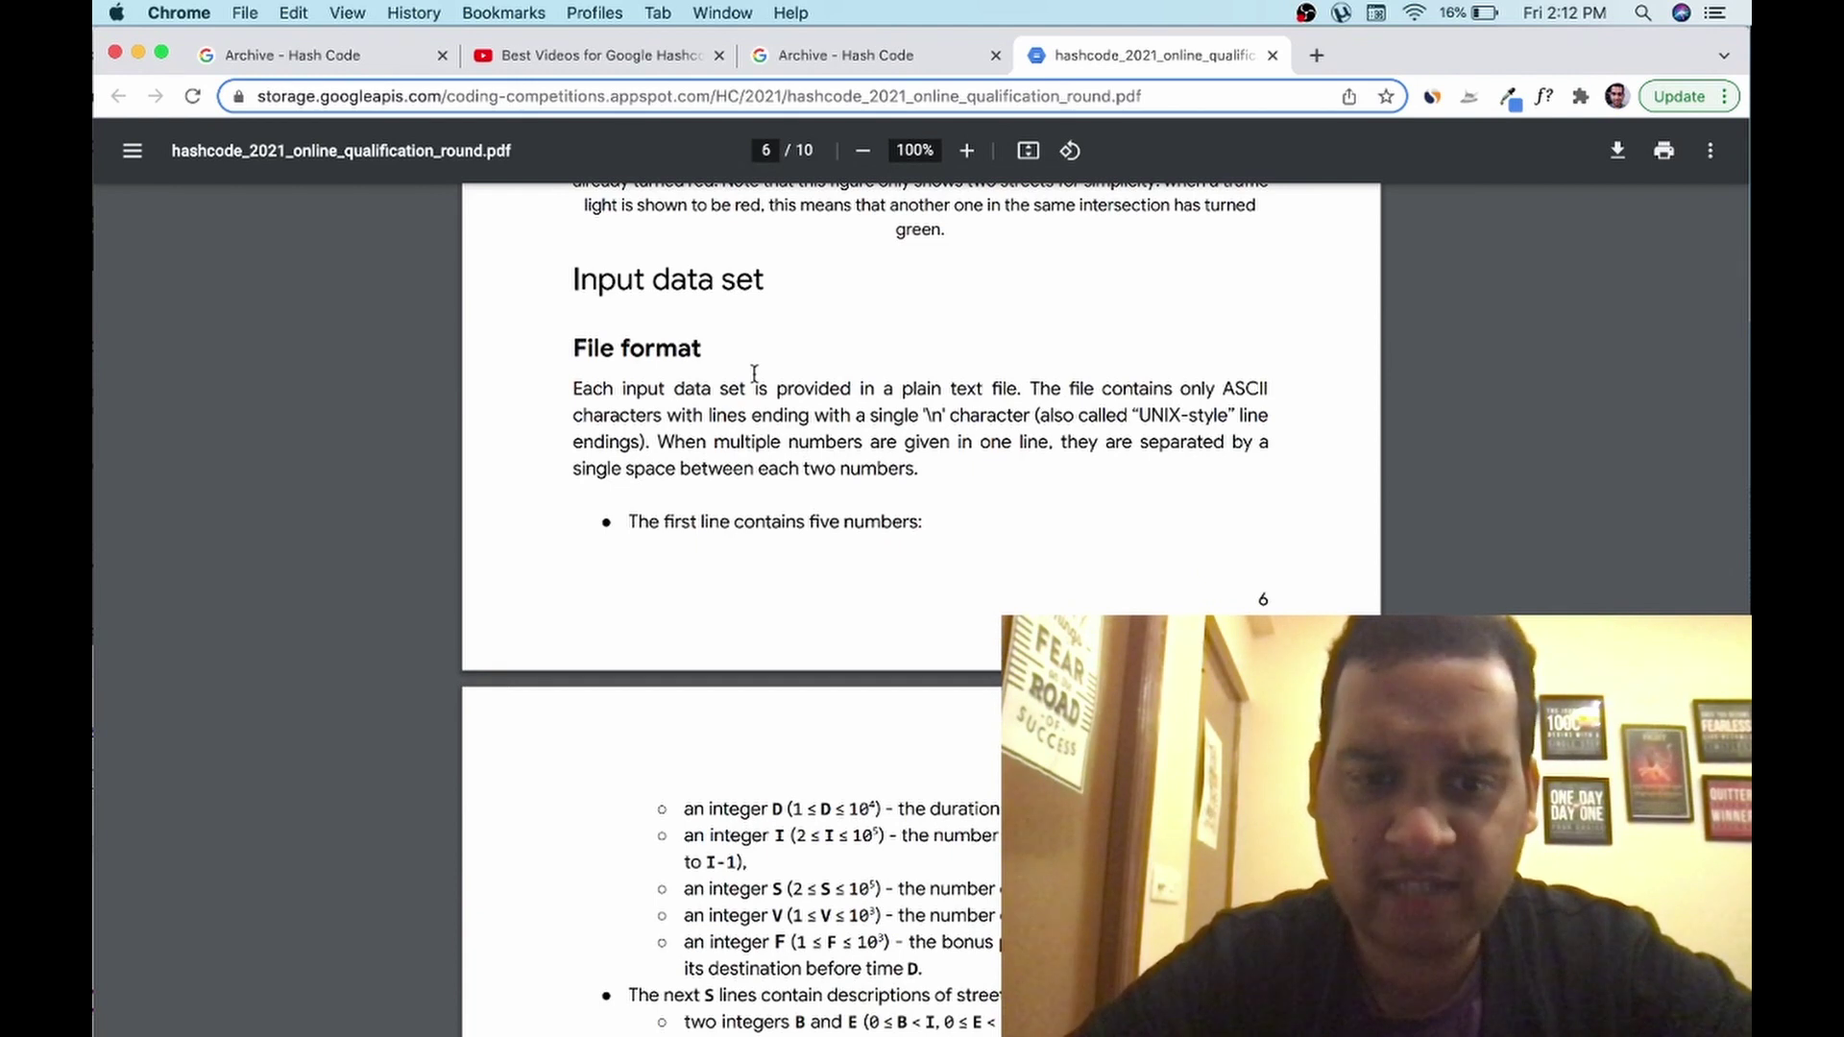
pyautogui.scroll(-15, 880, 670)
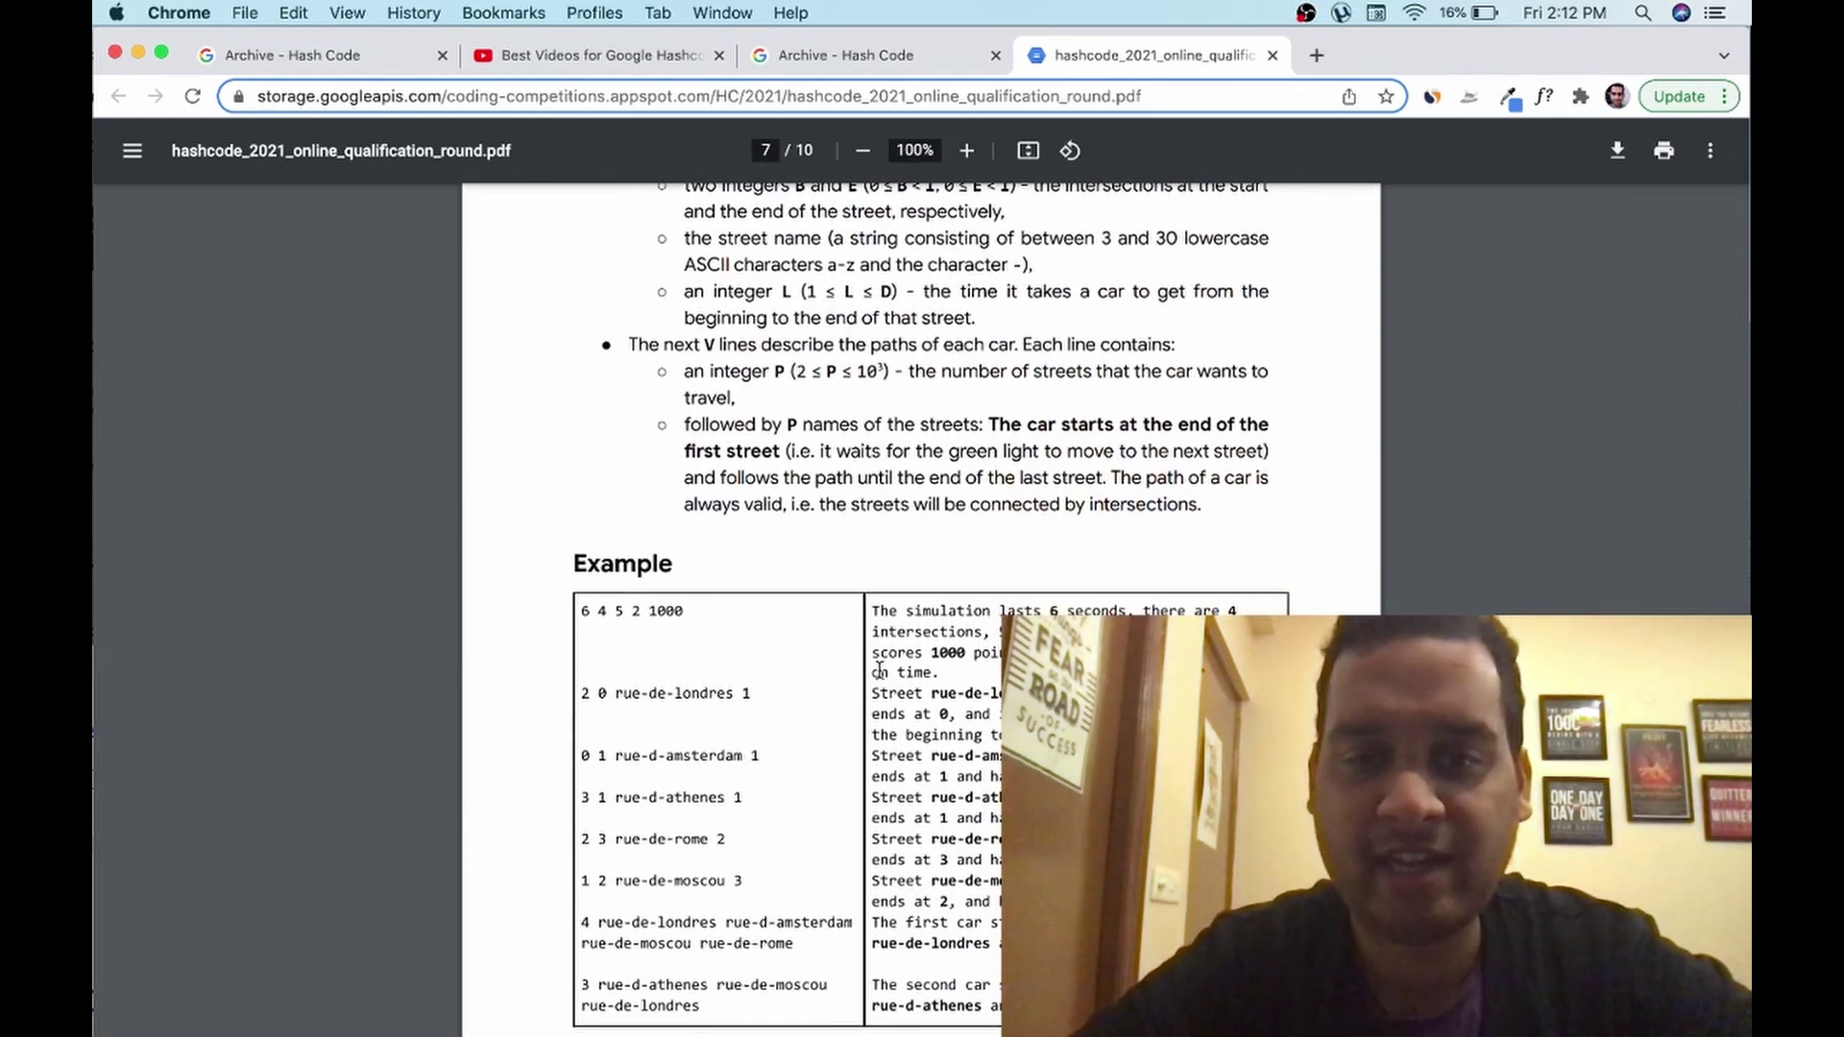
pyautogui.scroll(-15, 880, 670)
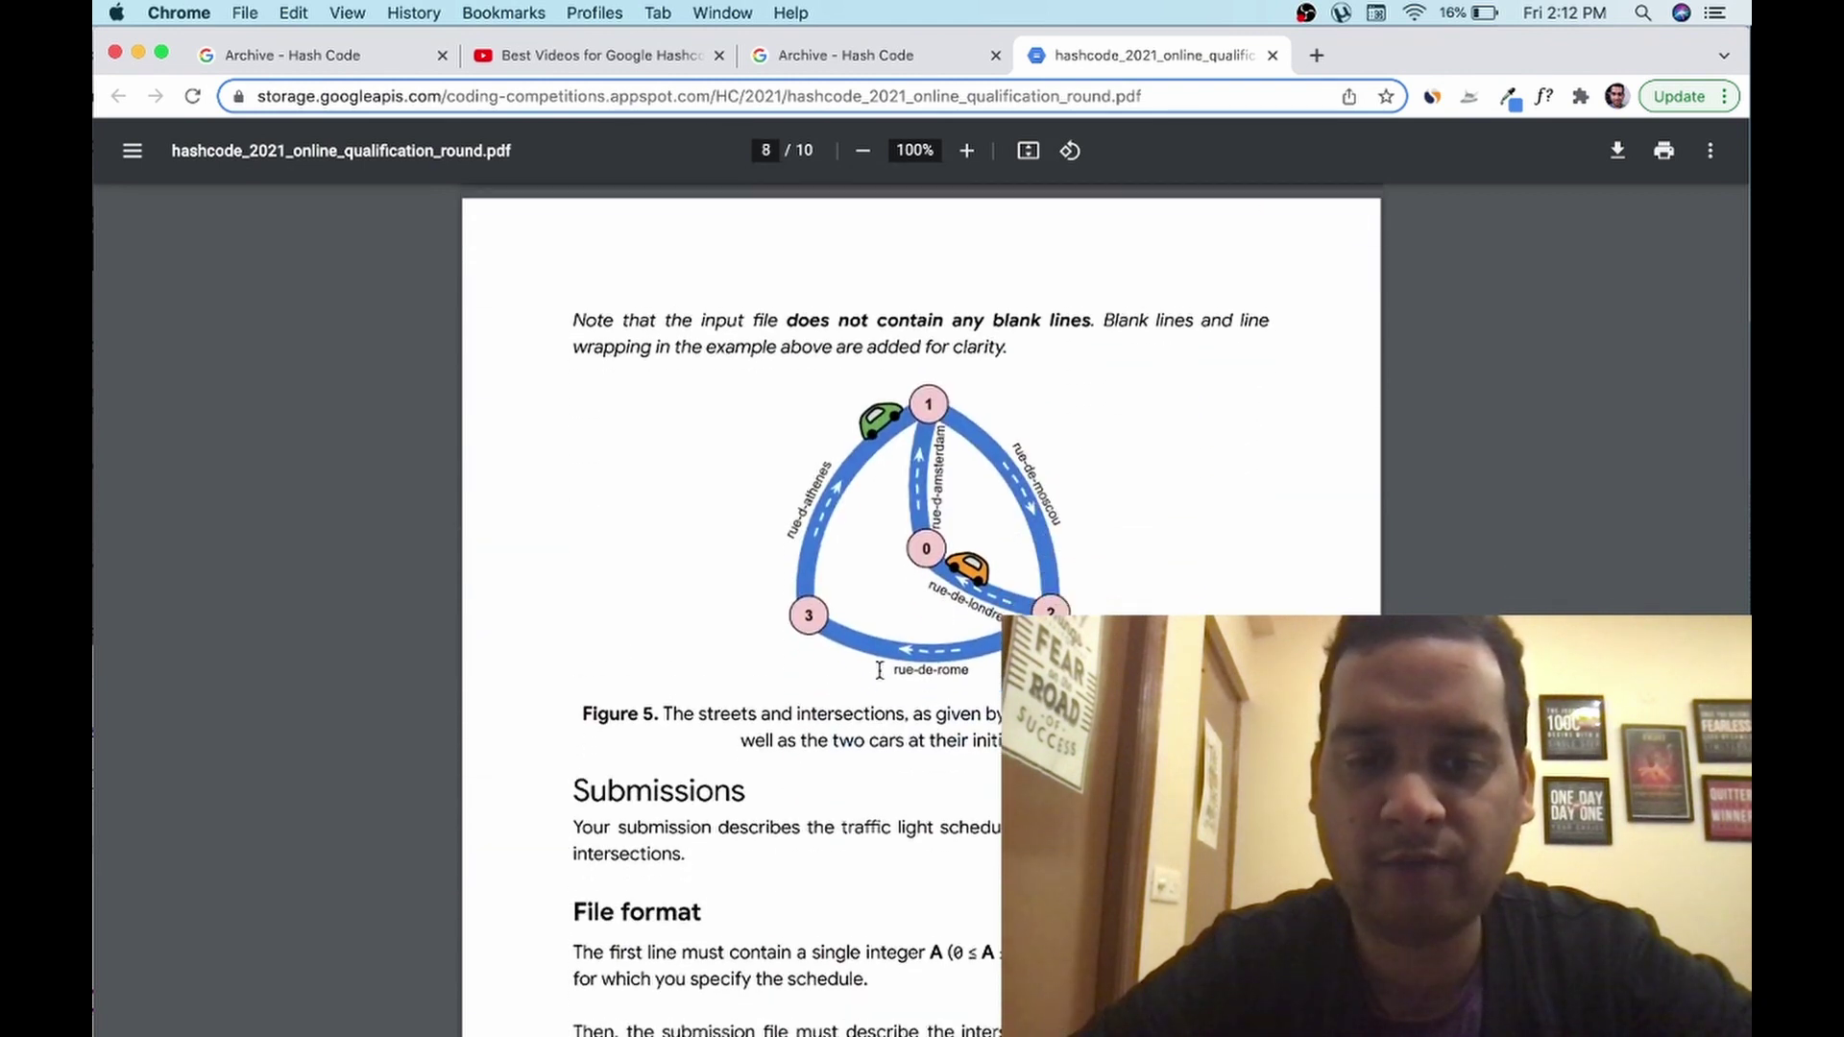
pyautogui.scroll(-3, 836, 605)
pyautogui.moveTo(753, 496); pyautogui.dragTo(857, 793)
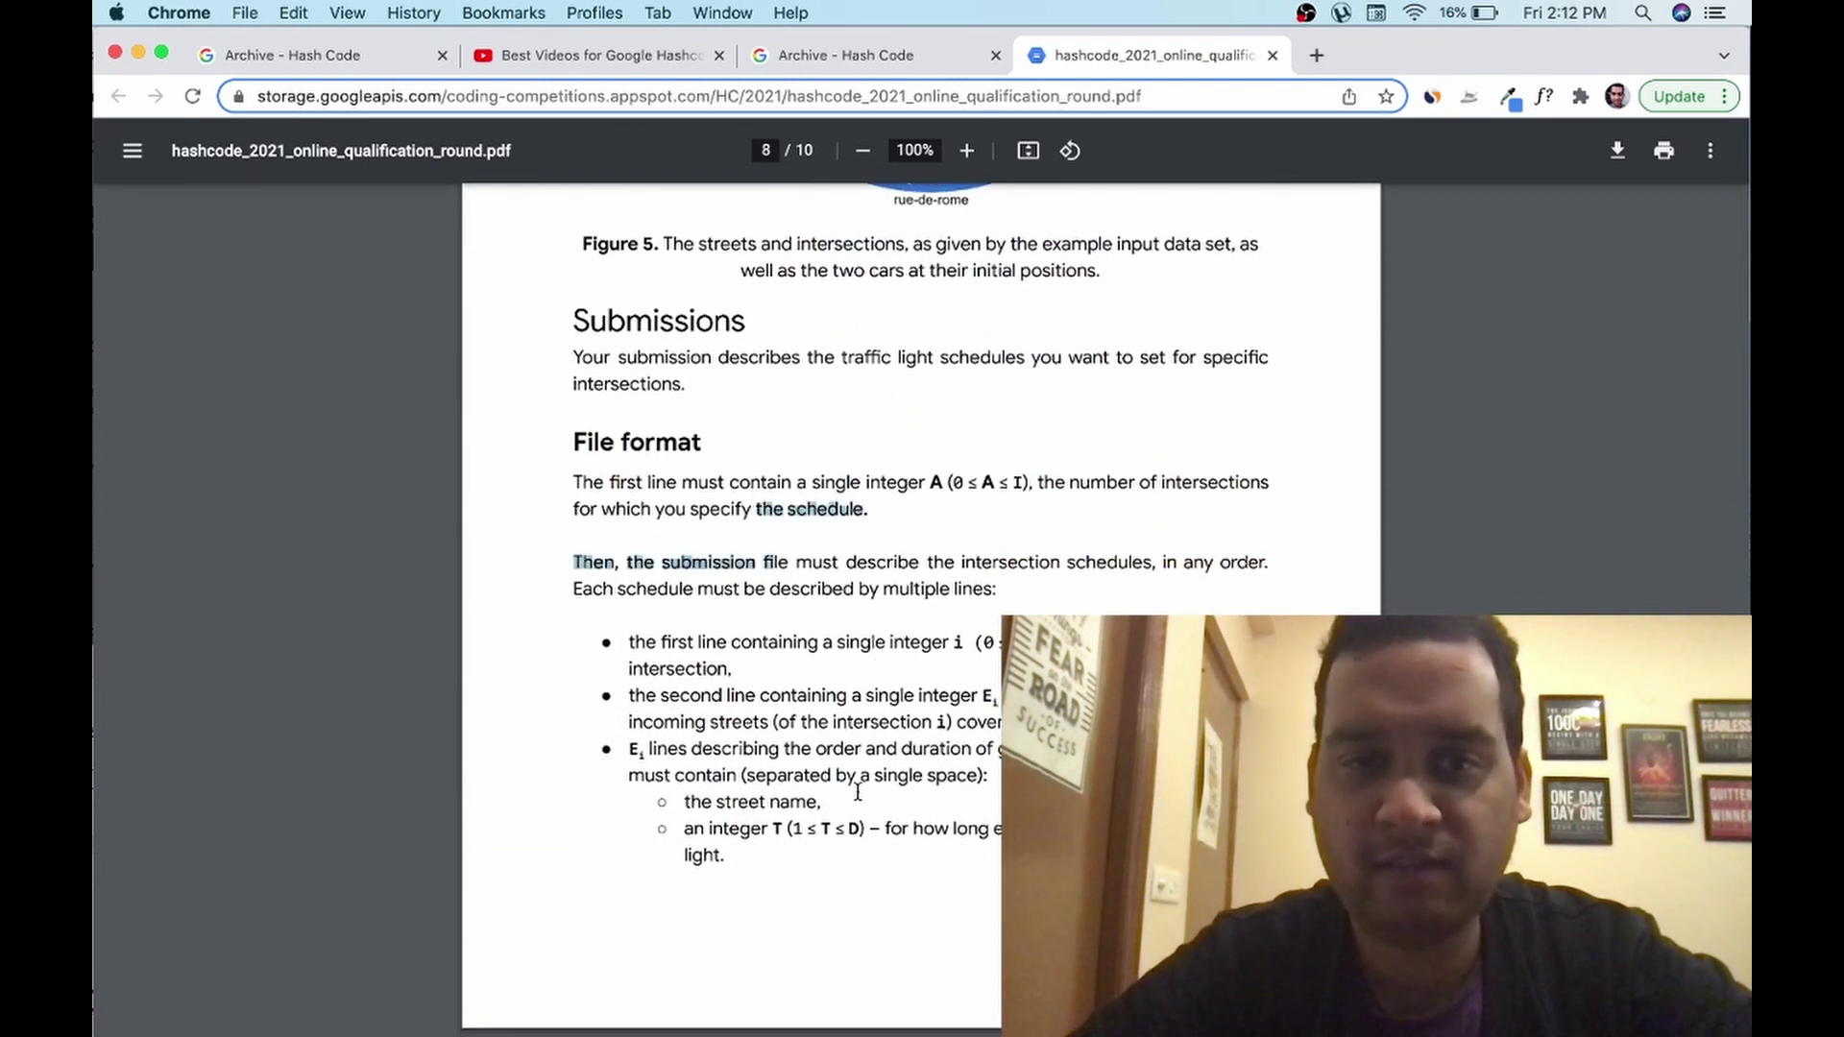
pyautogui.scroll(-20, 858, 792)
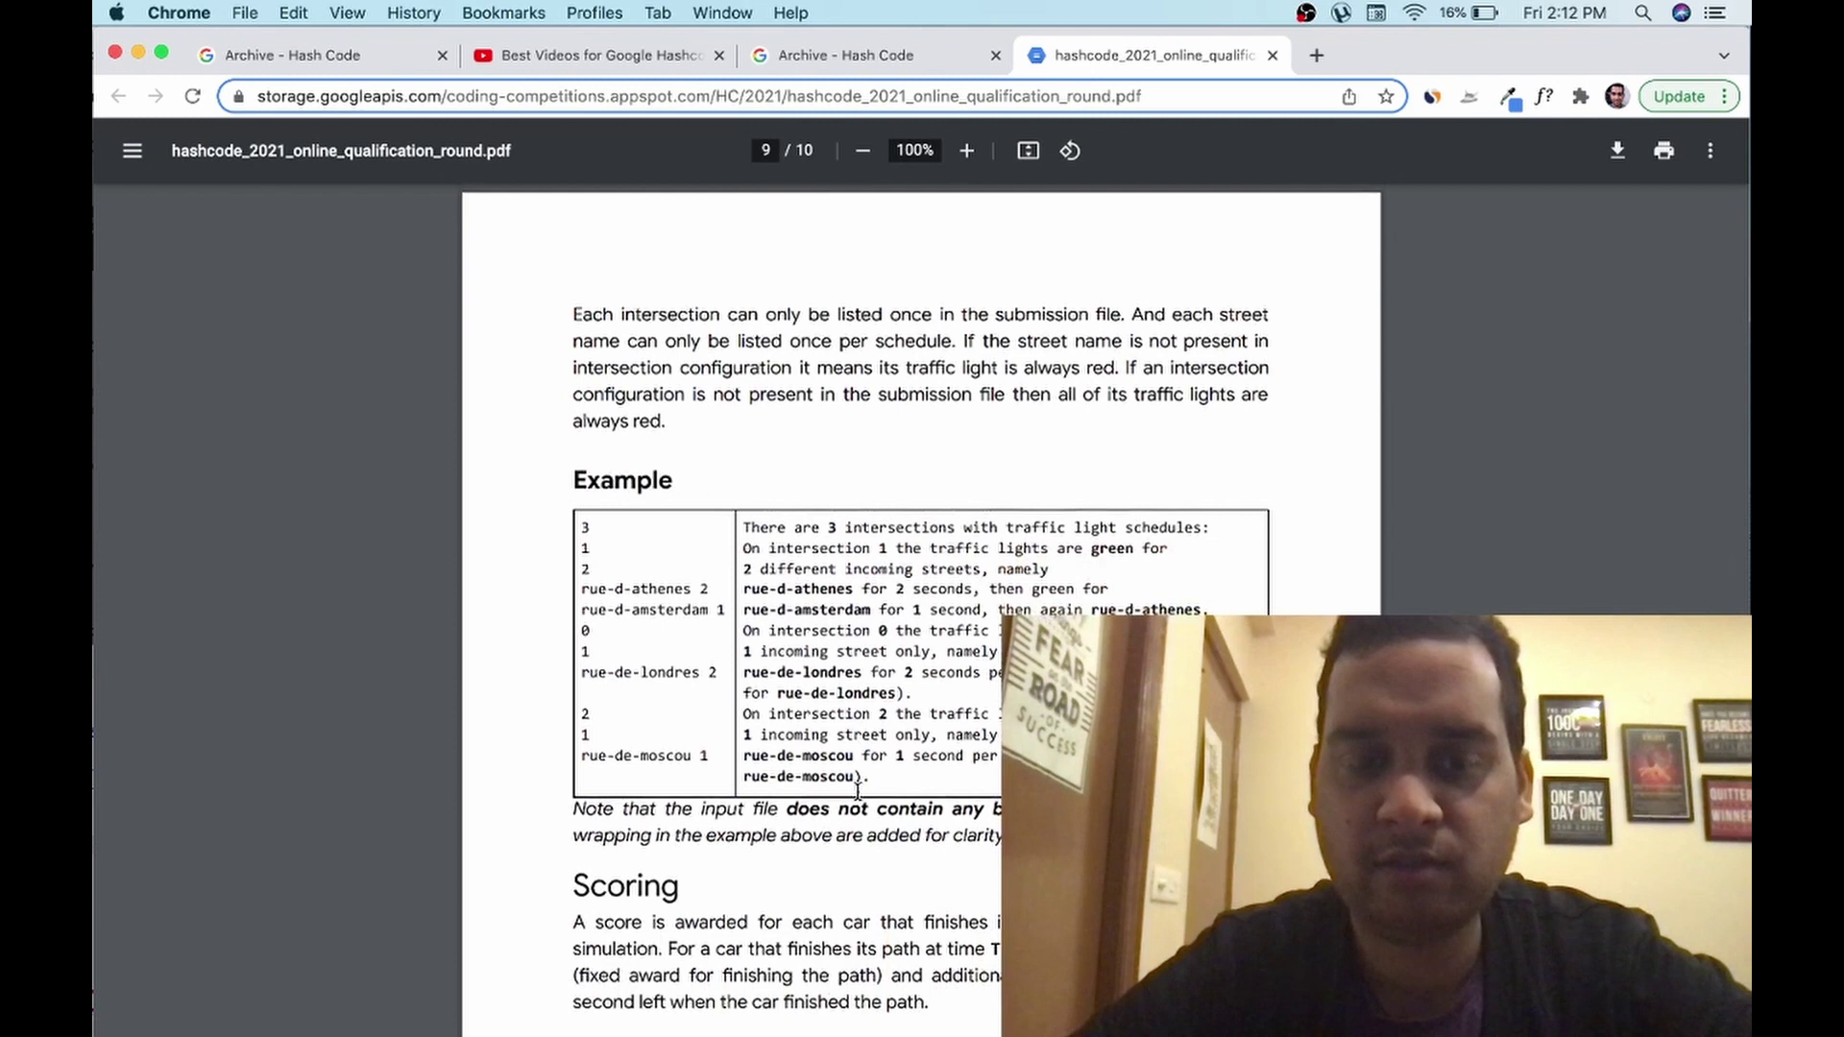
pyautogui.scroll(-1, 858, 792)
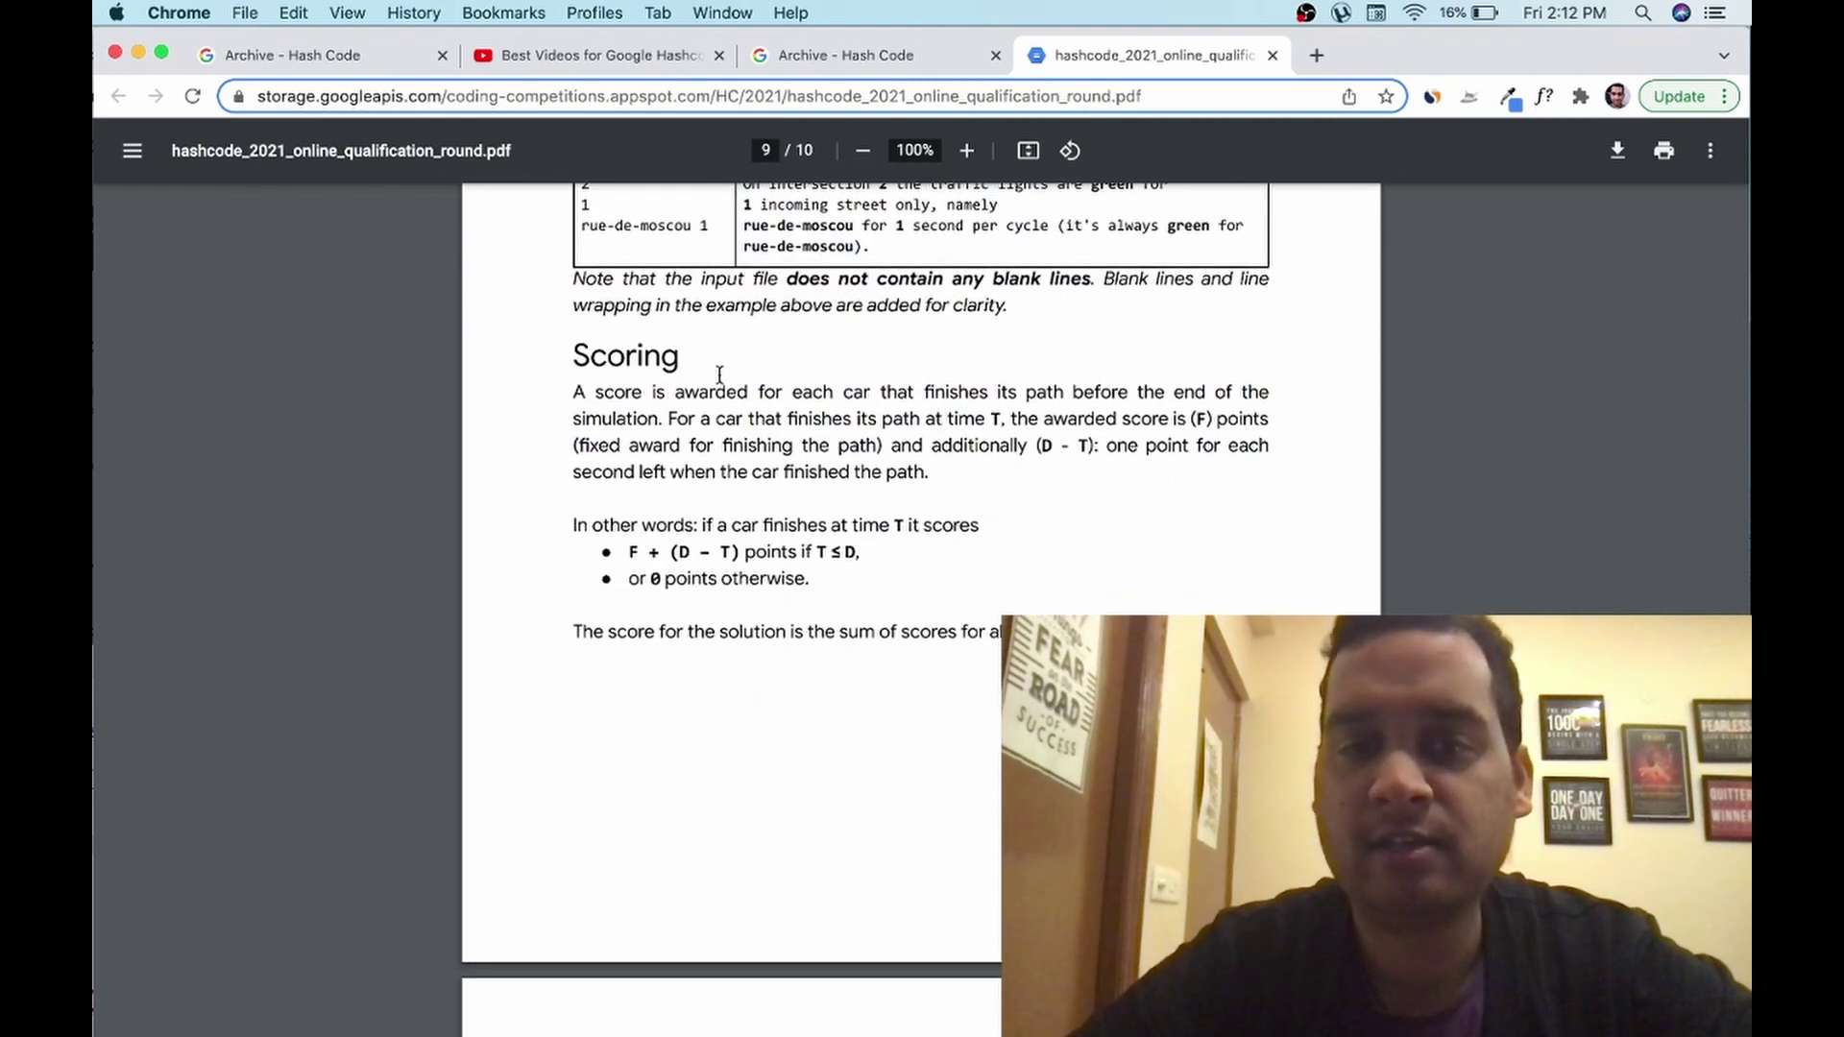
pyautogui.scroll(-10, 836, 589)
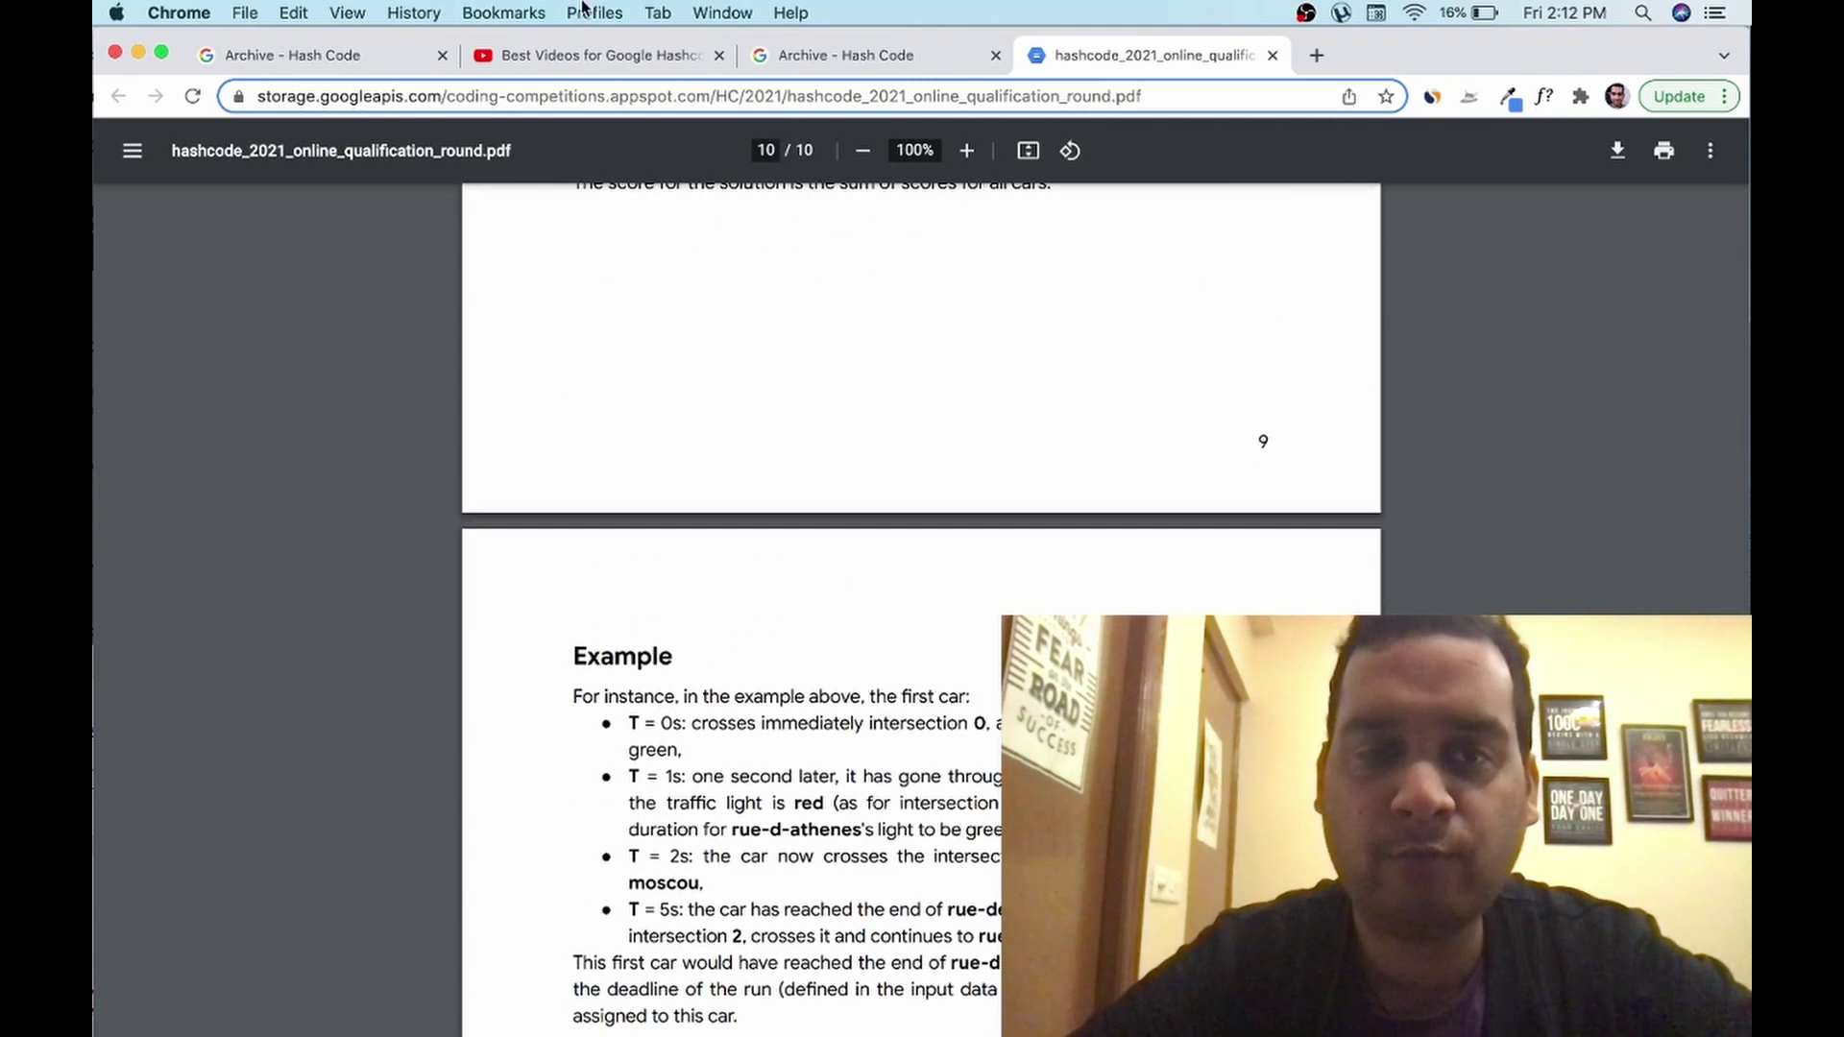
# Glance at the Best Videos for Google Hashcode playlist and the PDF, then show the Archive's 2021 cards
pyautogui.click(578, 58)
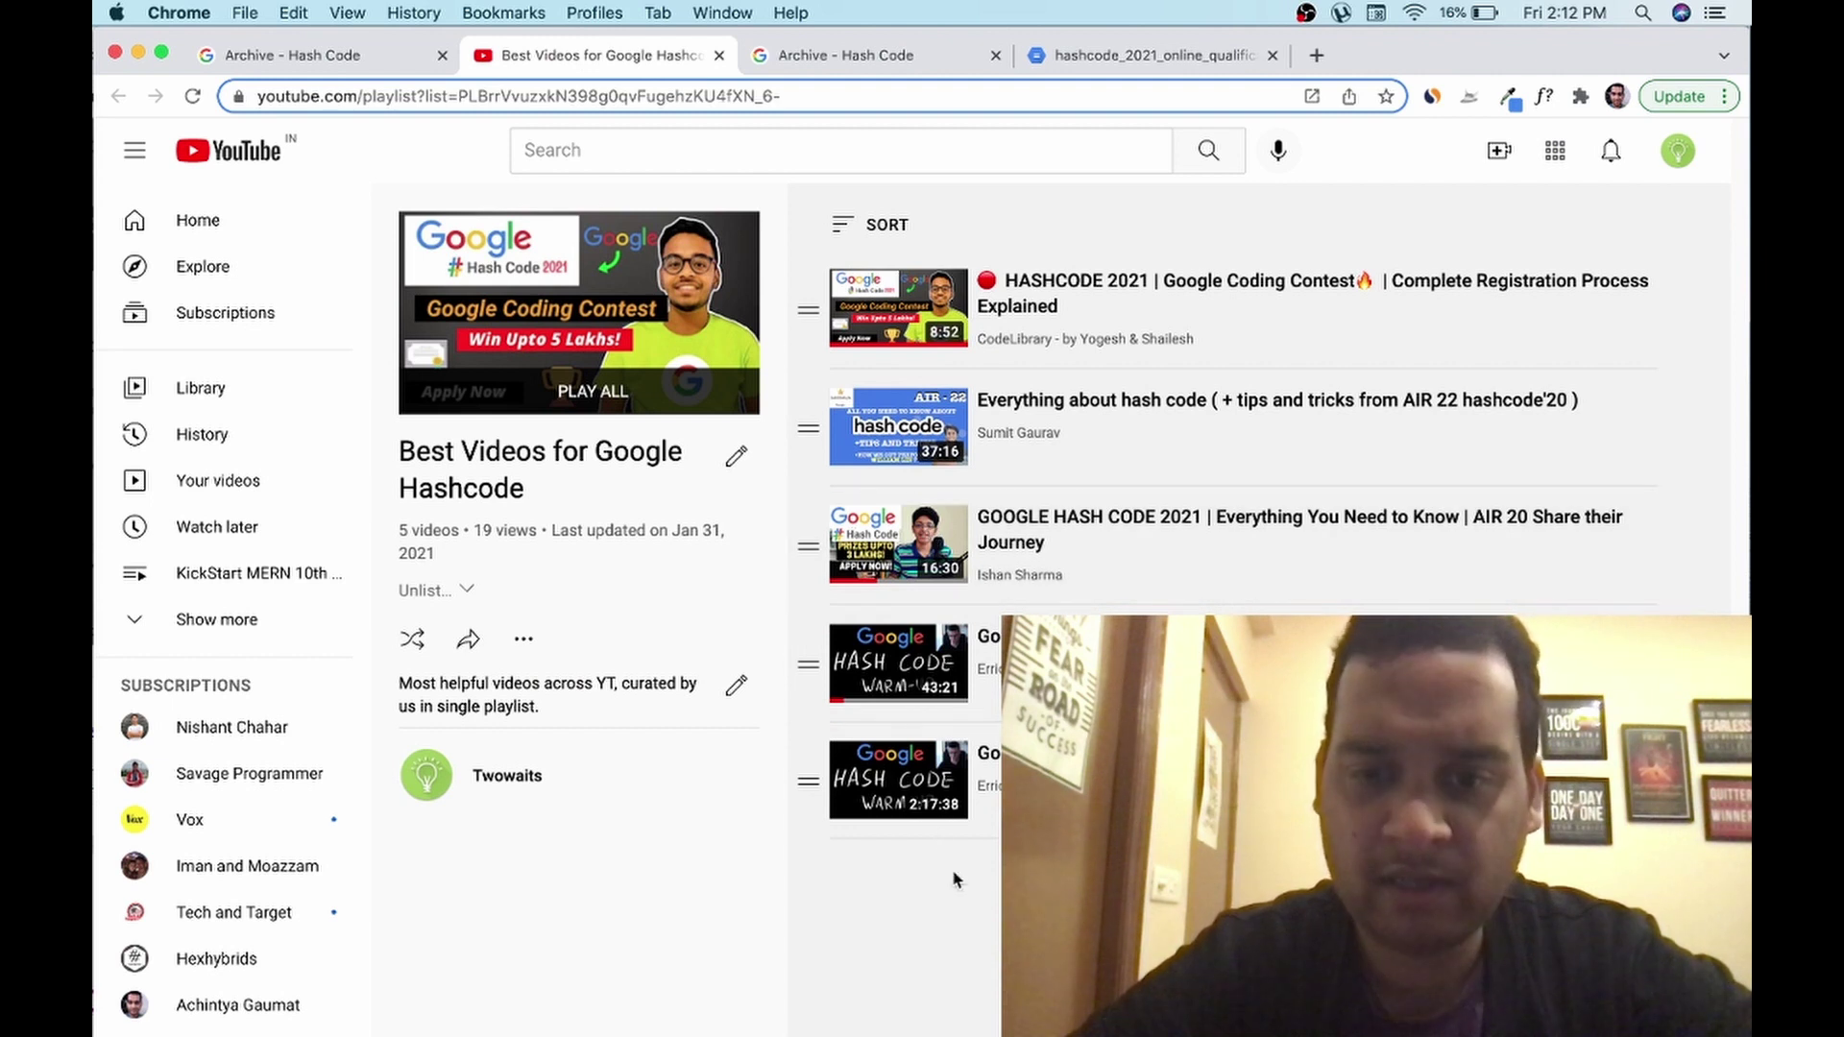
pyautogui.click(1068, 55)
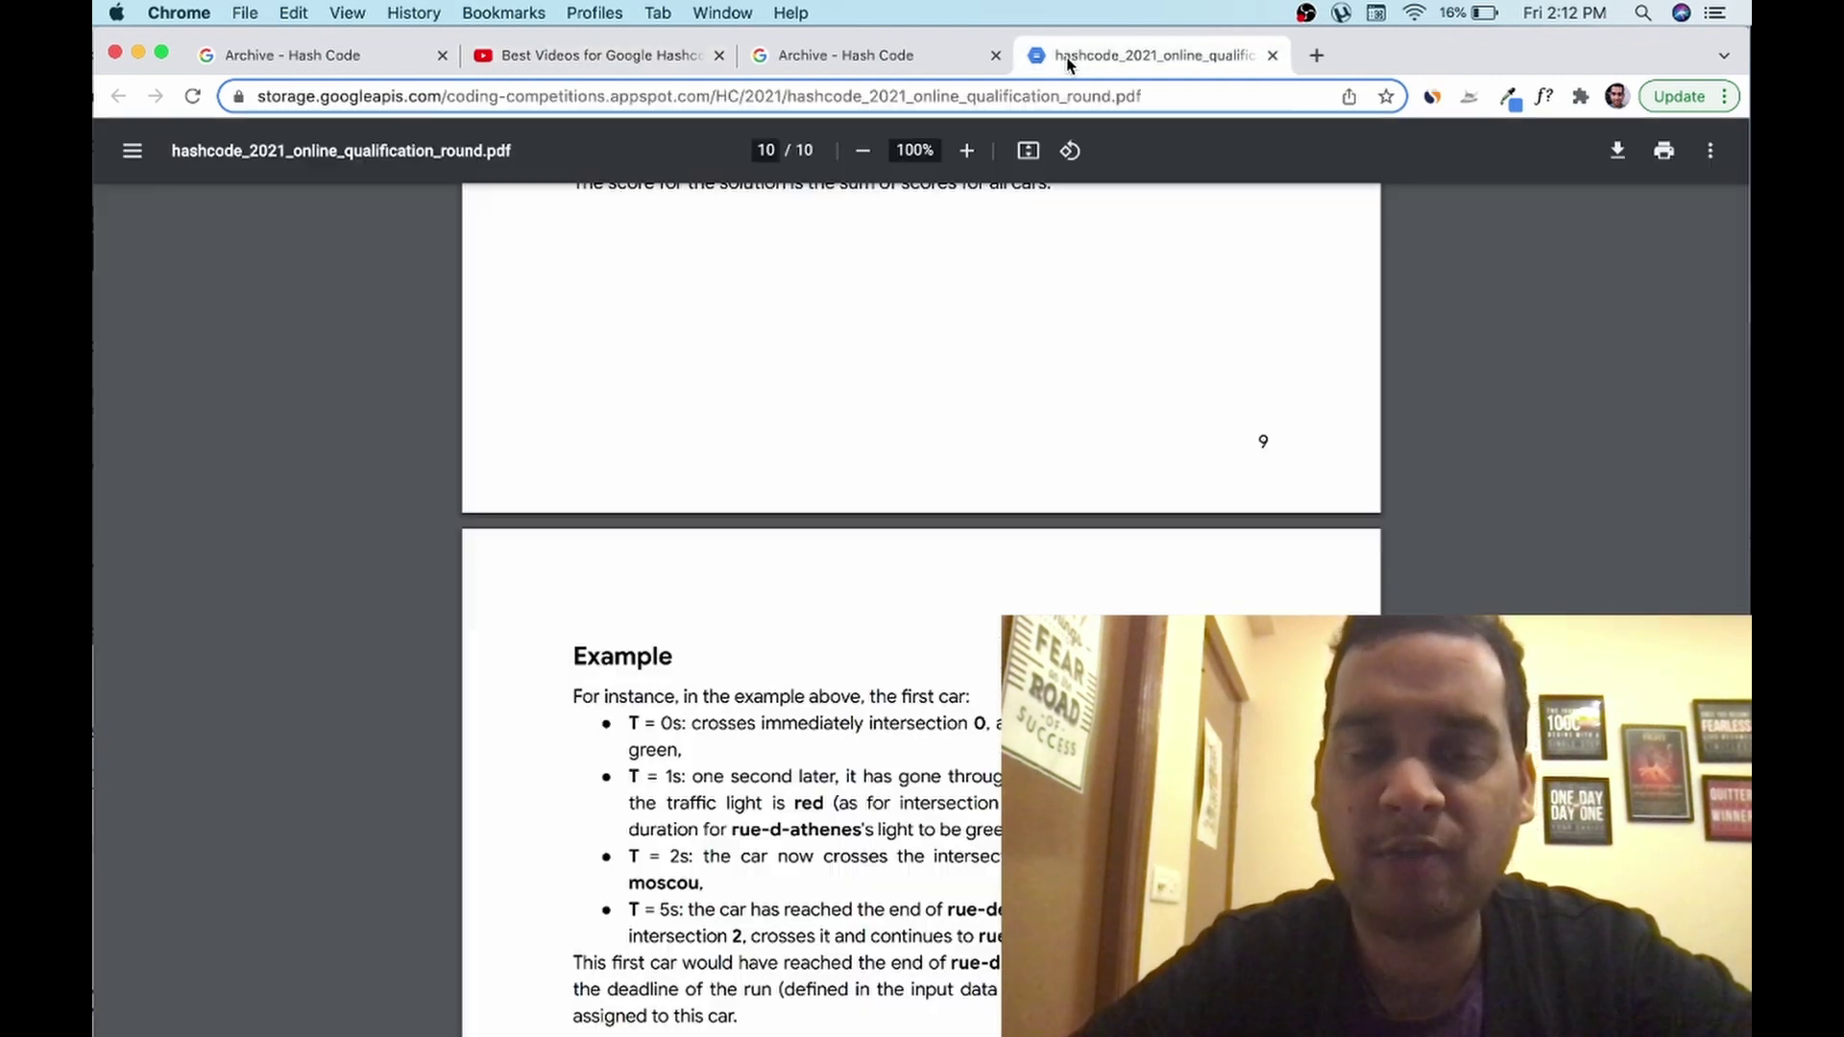
pyautogui.scroll(-8, 952, 476)
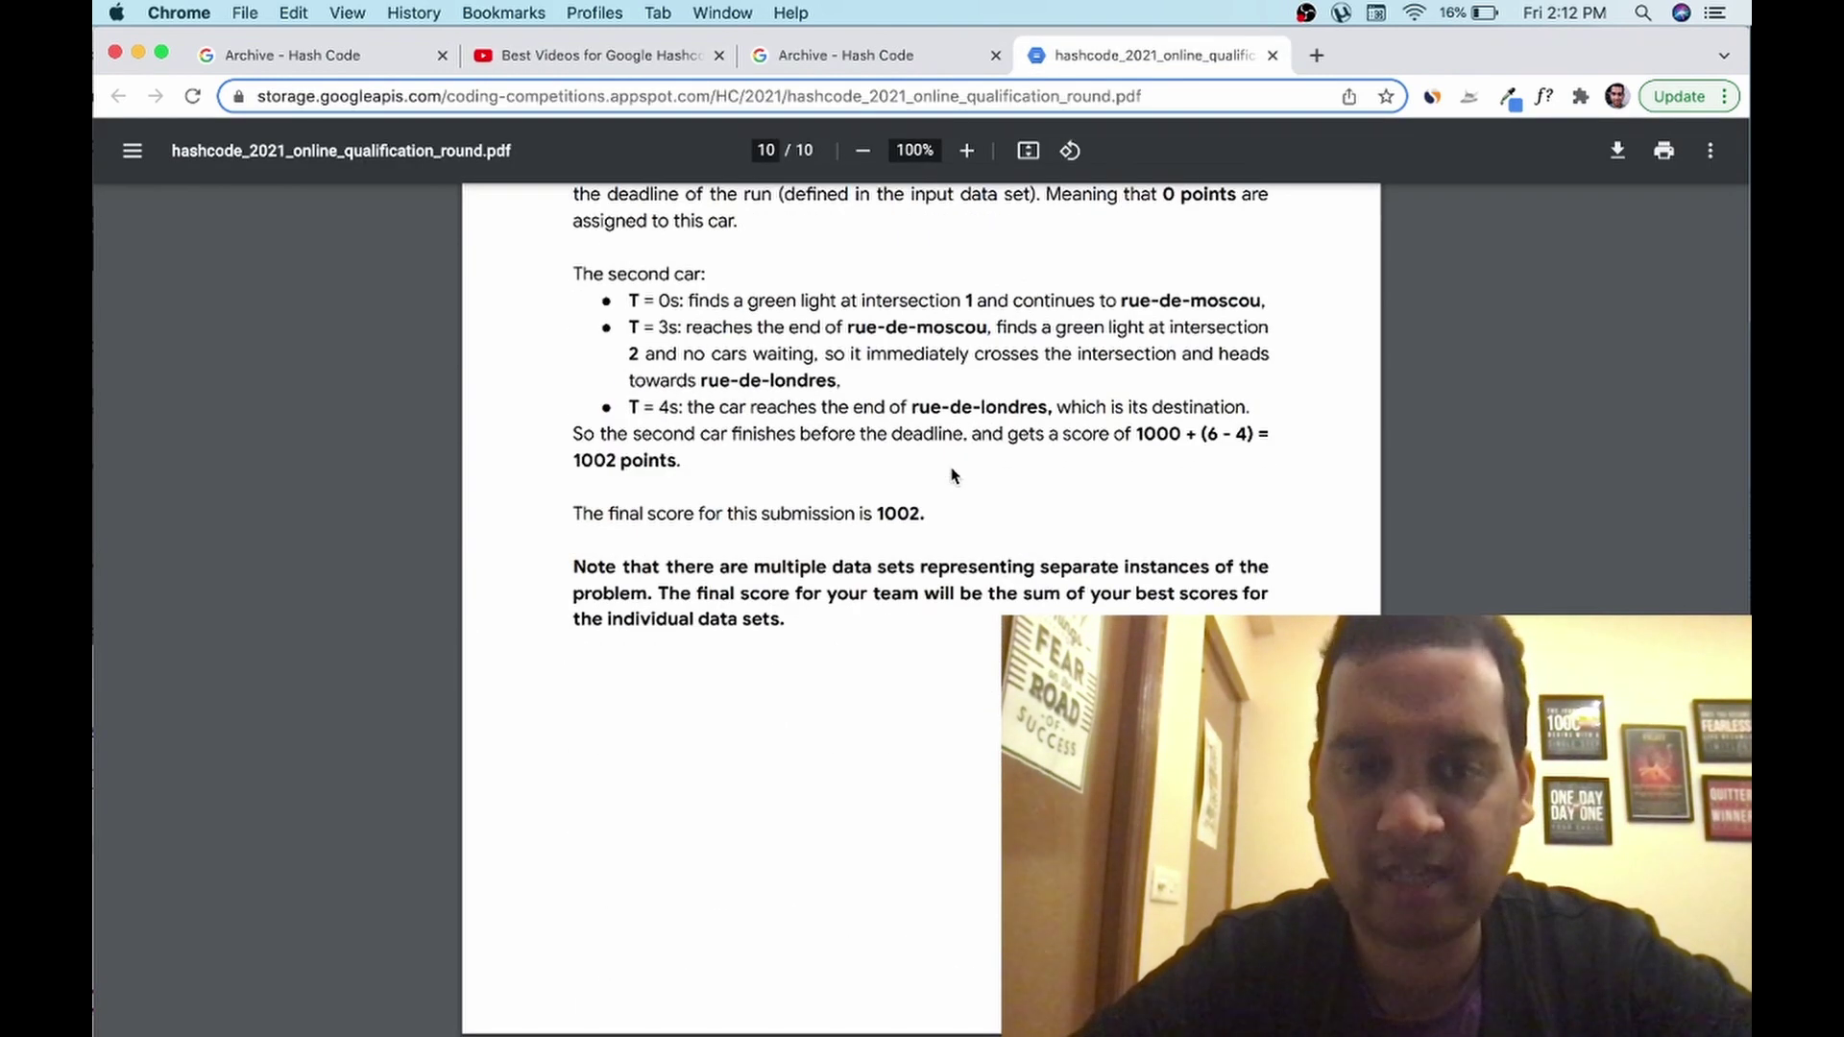
pyautogui.scroll(20, 952, 475)
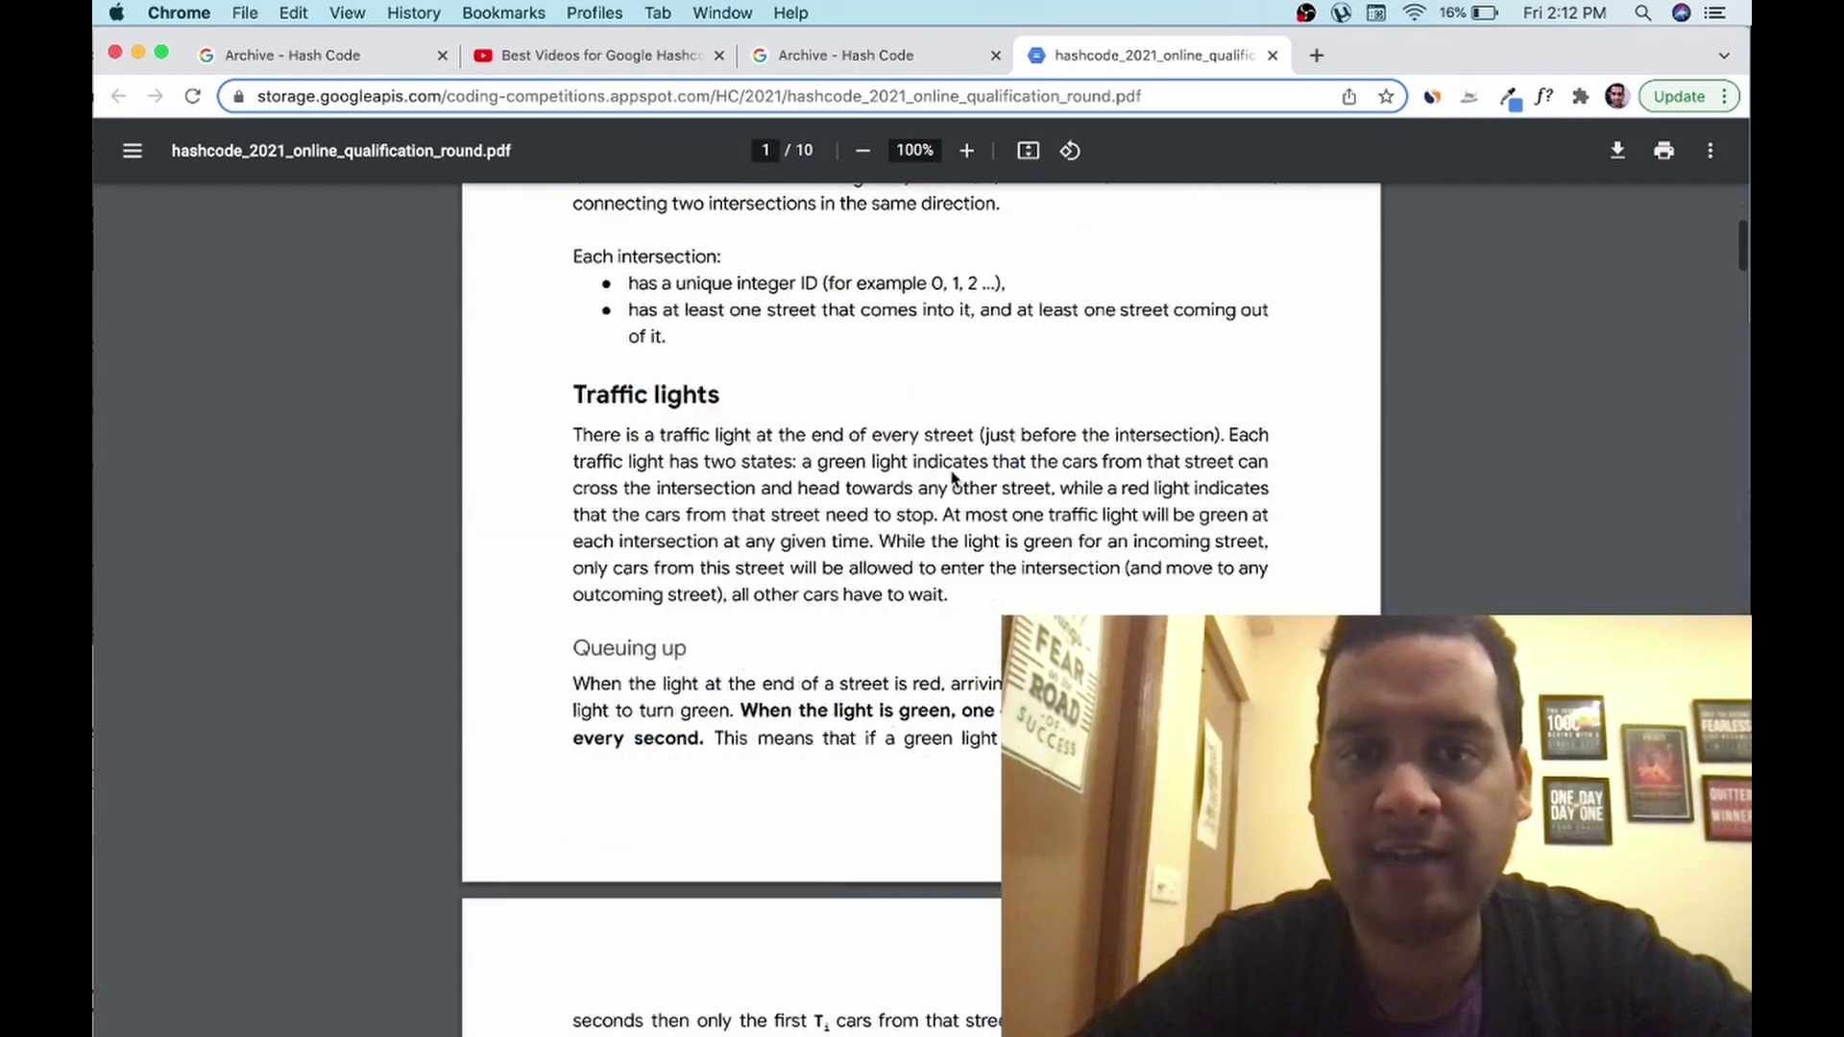
pyautogui.click(882, 67)
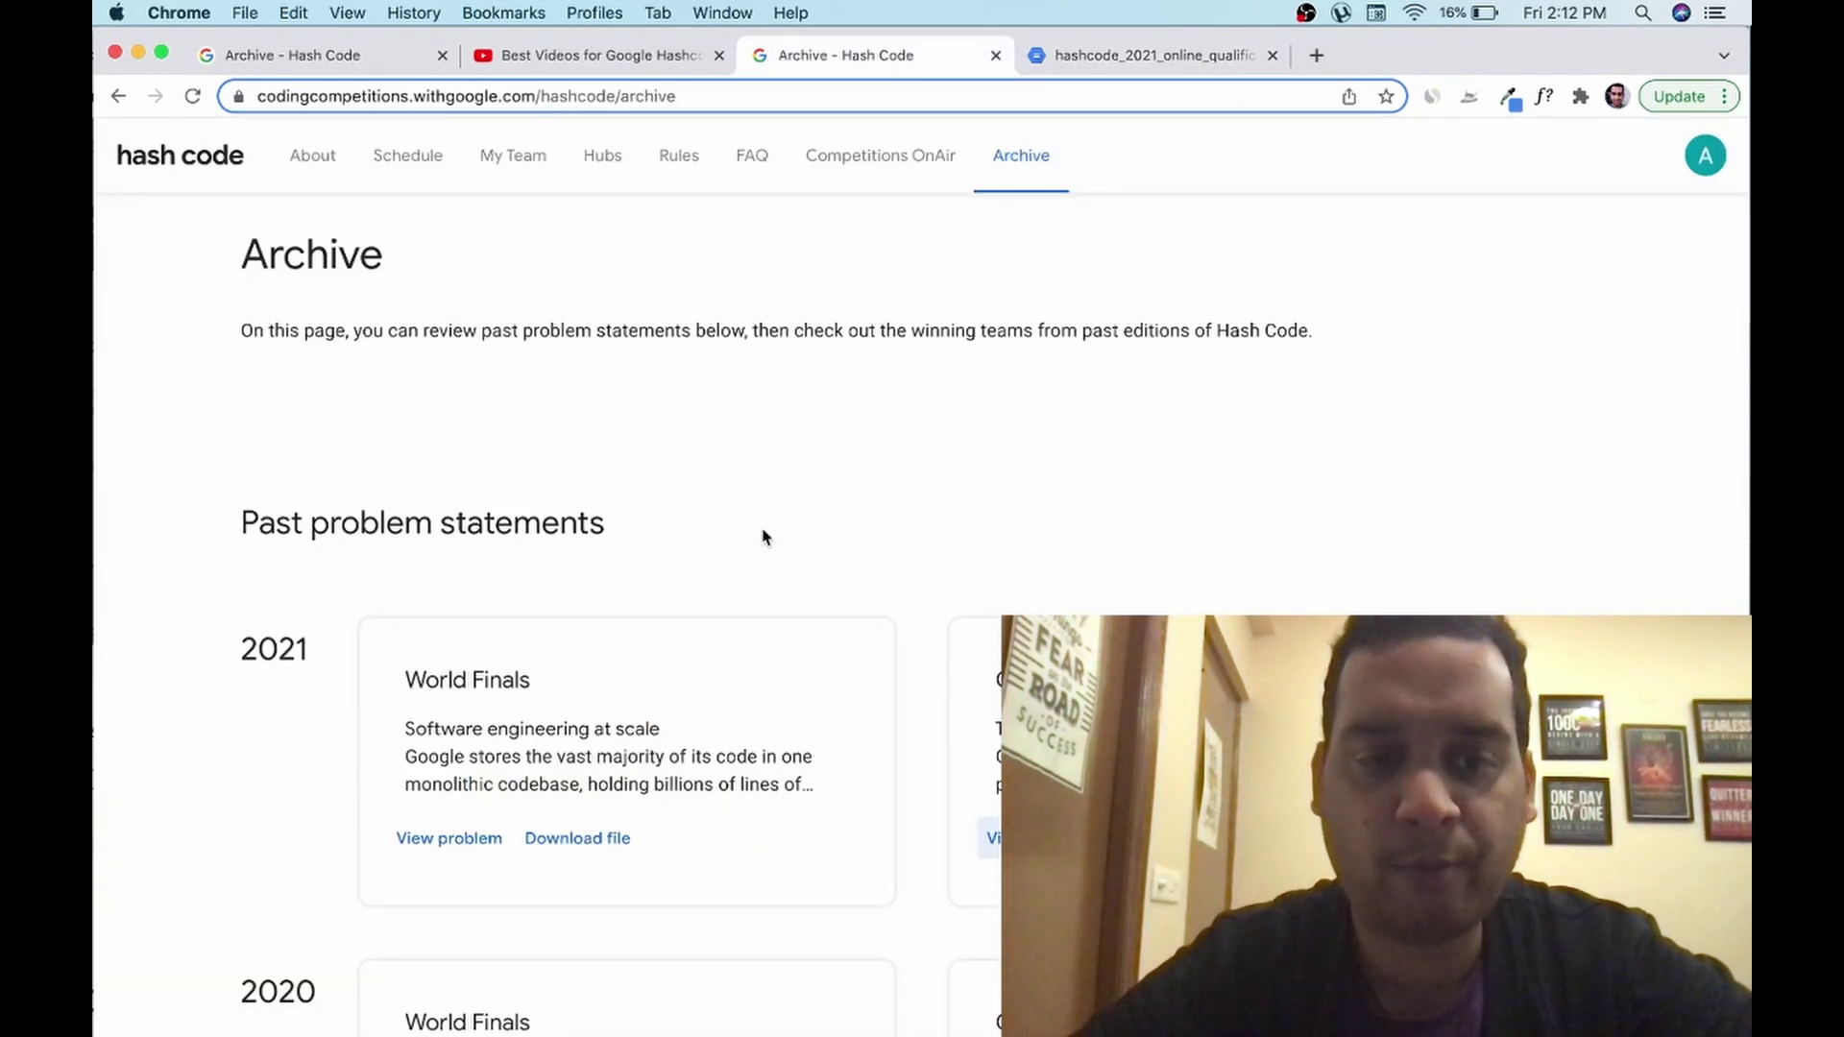
pyautogui.scroll(-5, 766, 536)
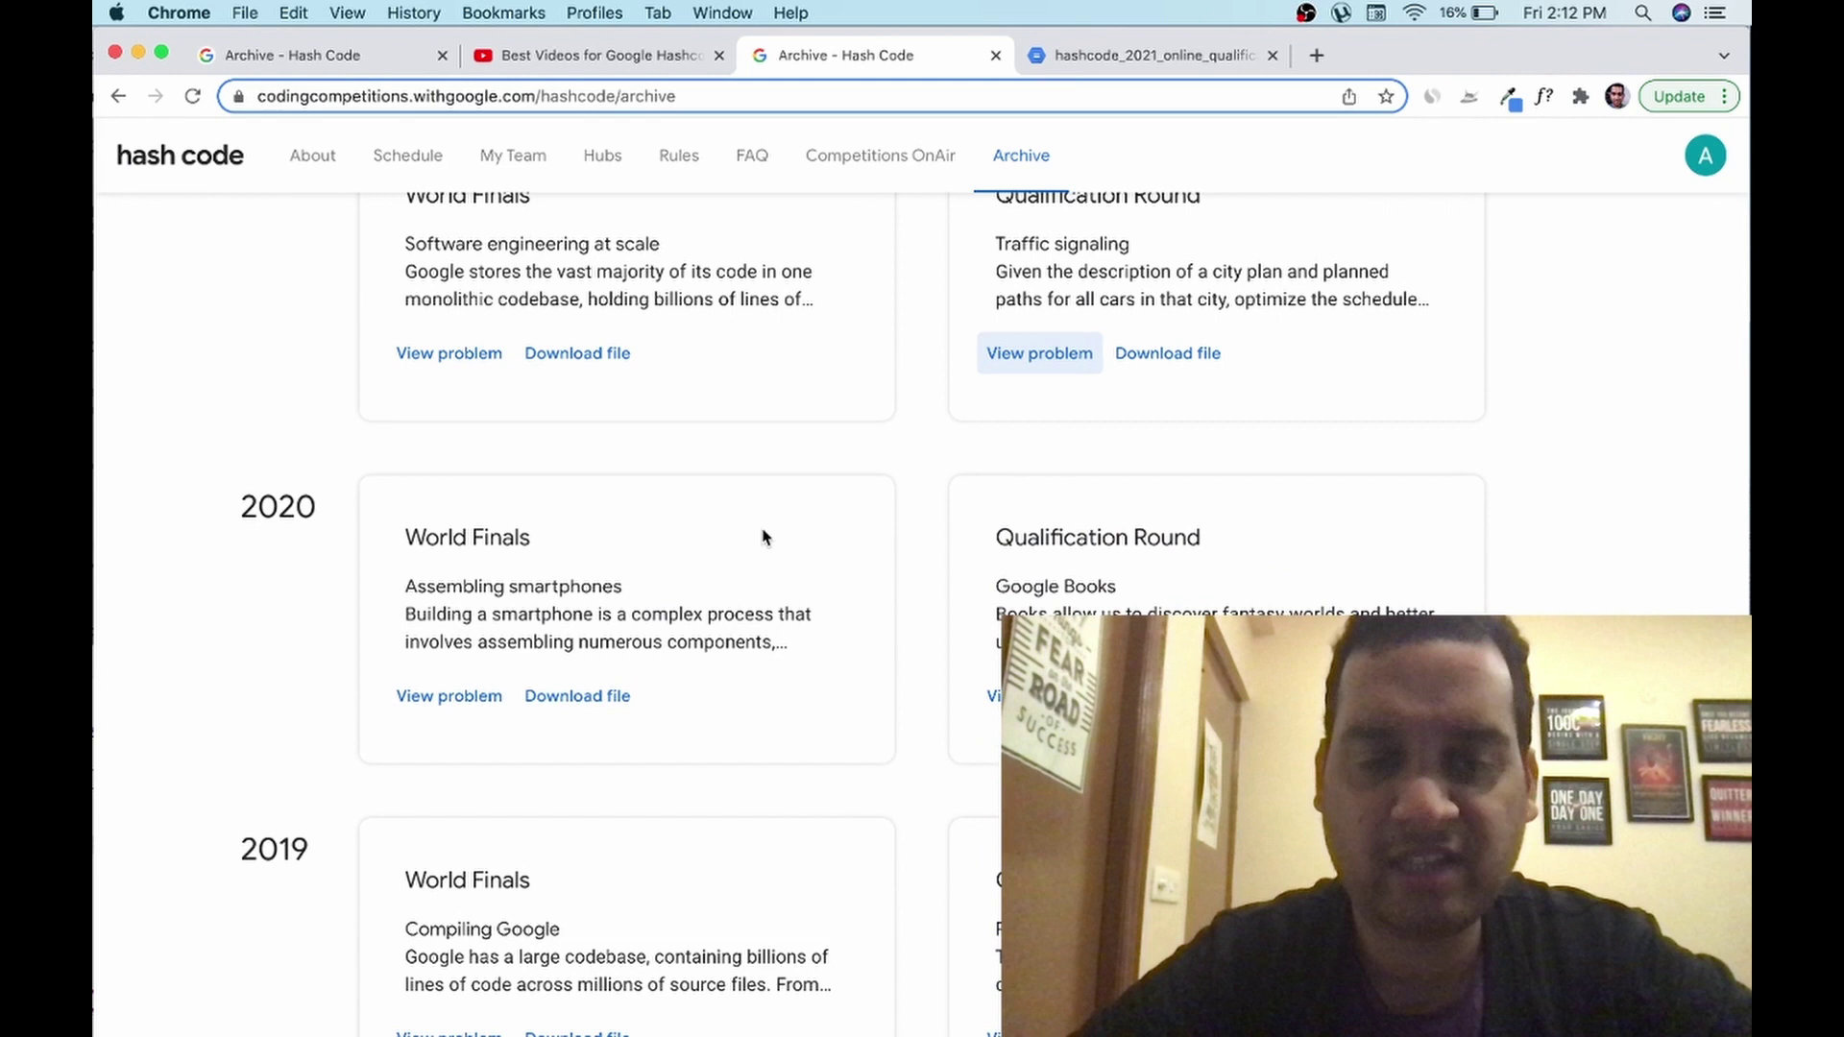
pyautogui.scroll(2, 759, 540)
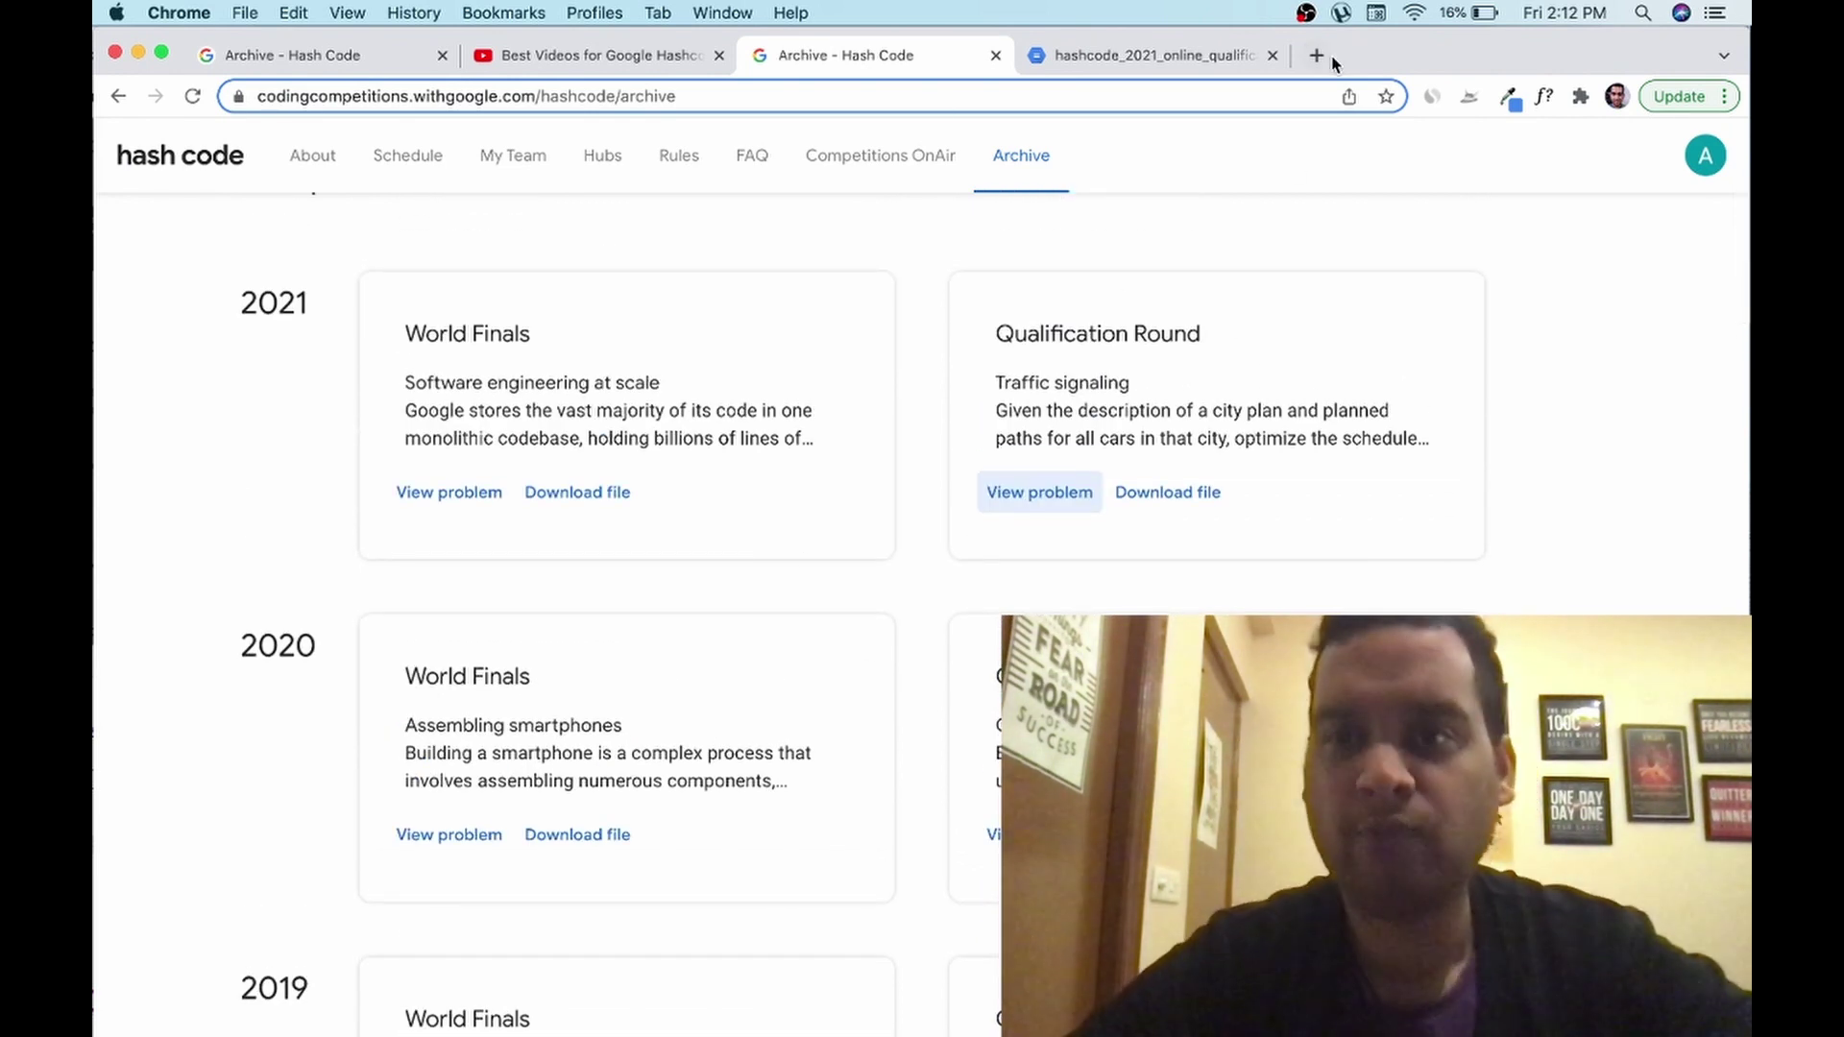
# Search Google for 'google hashcode solutions' in a new tab and open the first GitHub repository result
pyautogui.click(1316, 54)
pyautogui.write('g')
pyautogui.press('Return')
pyautogui.write('goo')
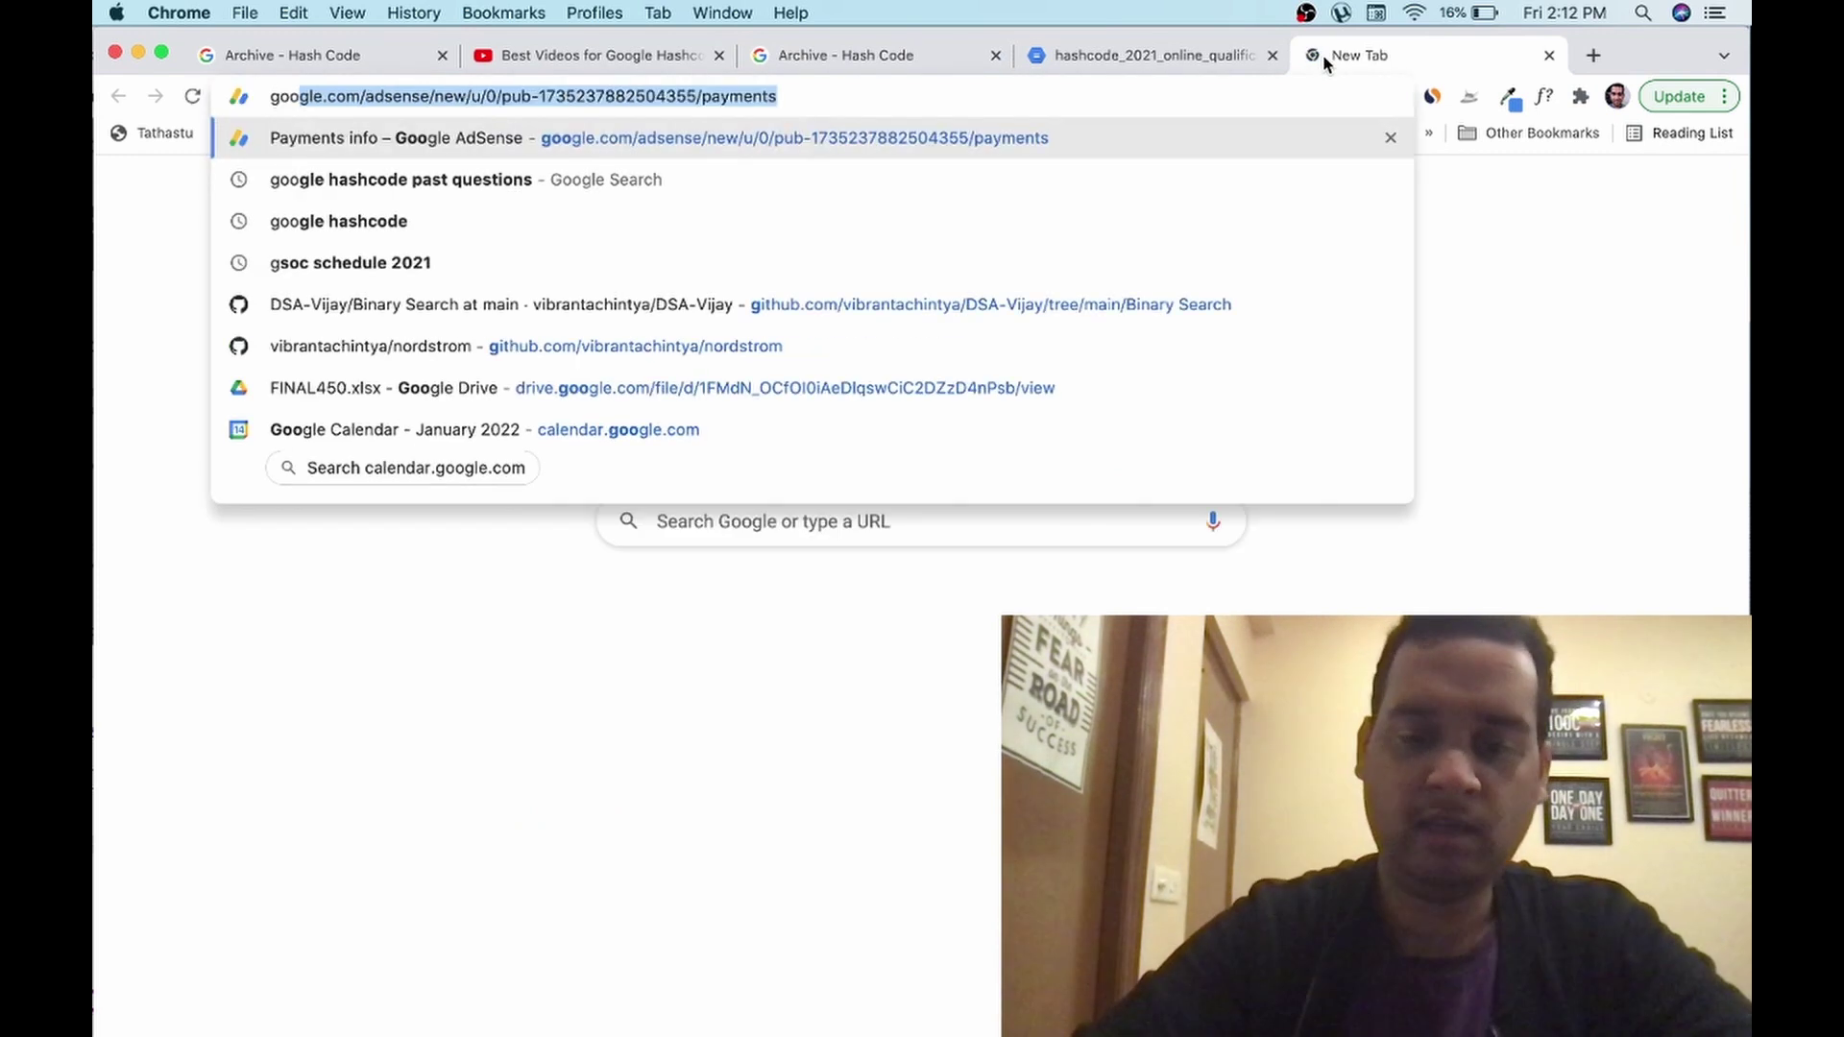
pyautogui.write('gle hashcode solutio')
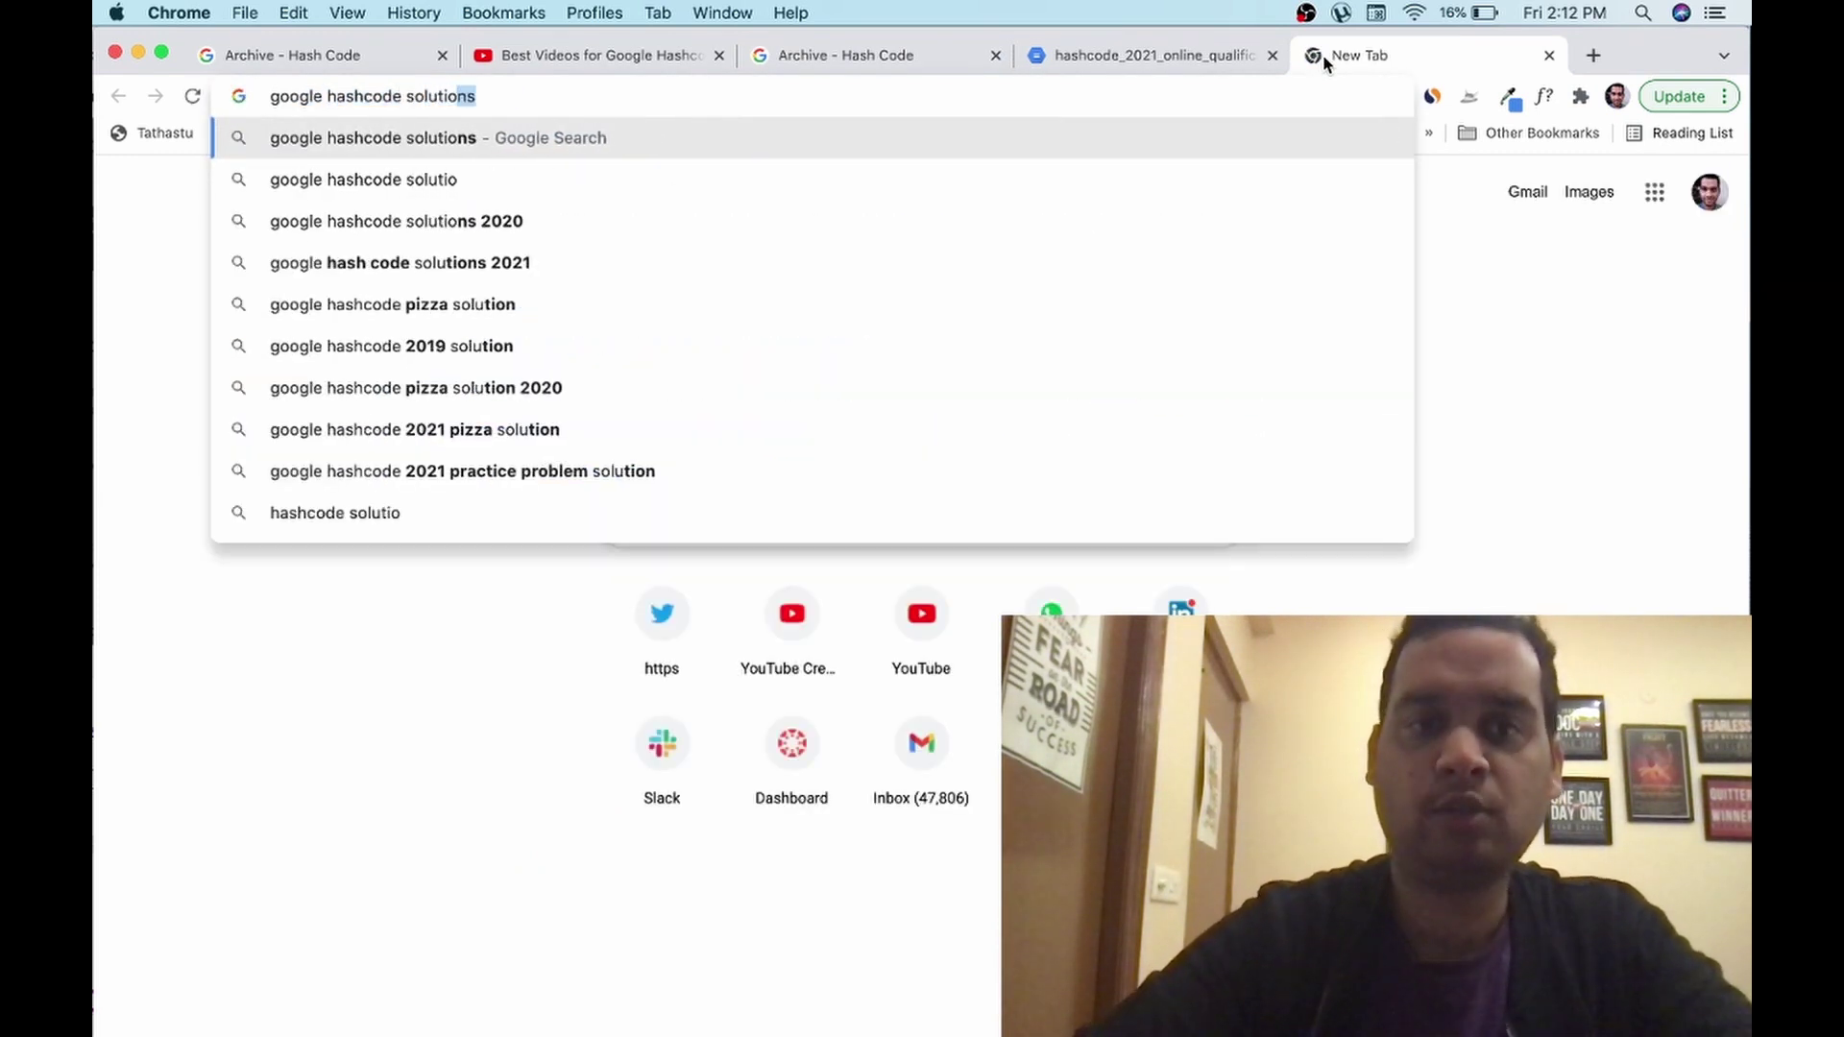
pyautogui.press('Return')
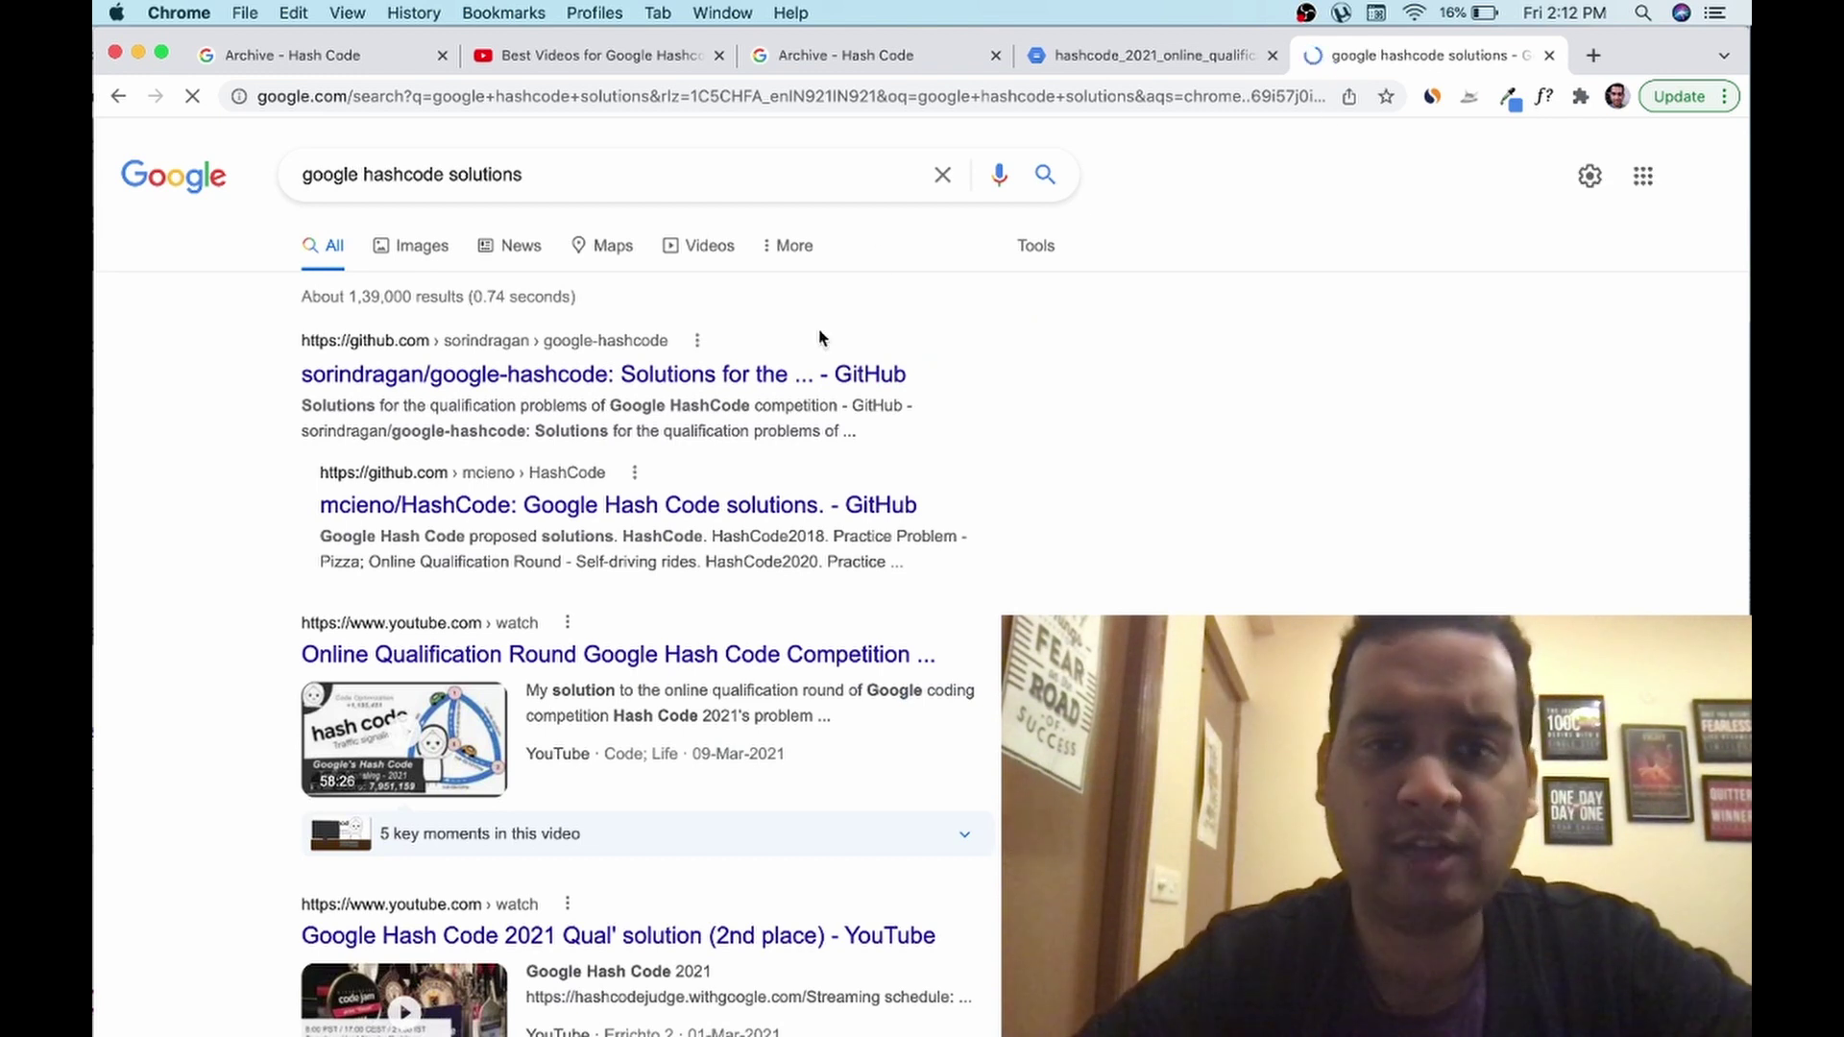
pyautogui.click(790, 374)
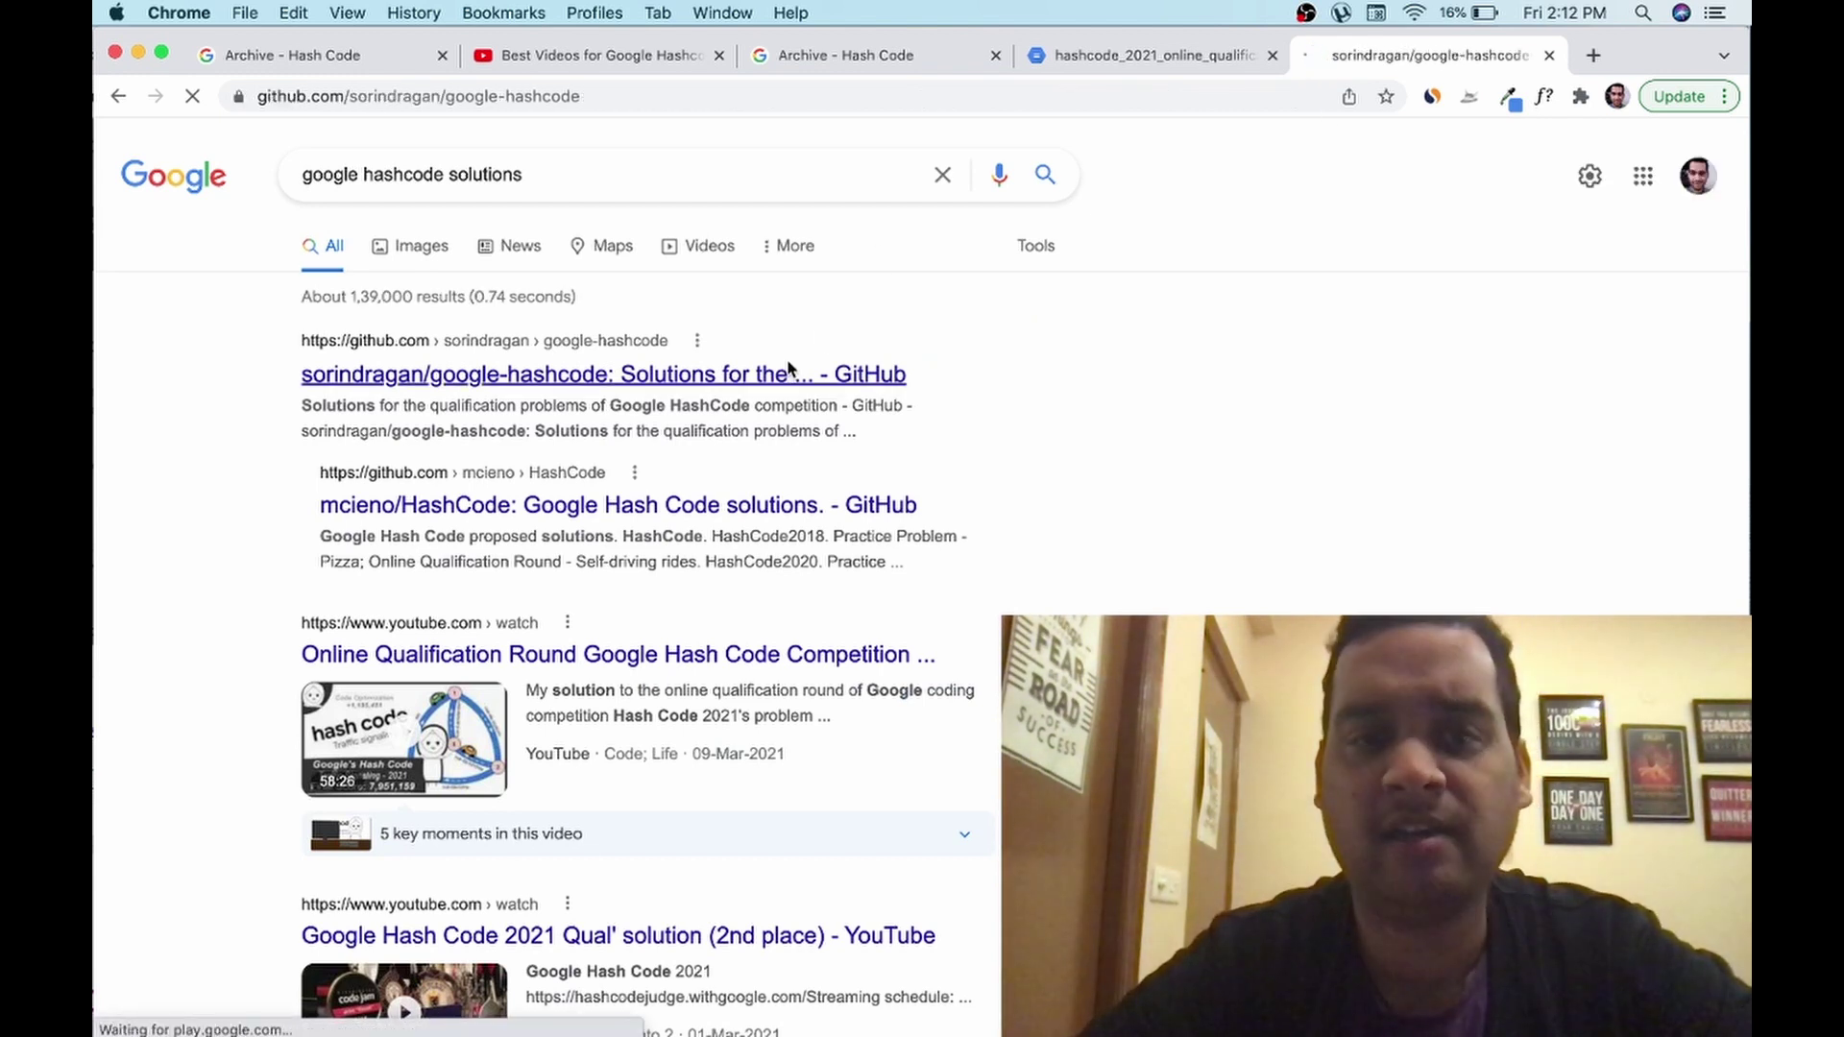
pyautogui.scroll(-1, 786, 366)
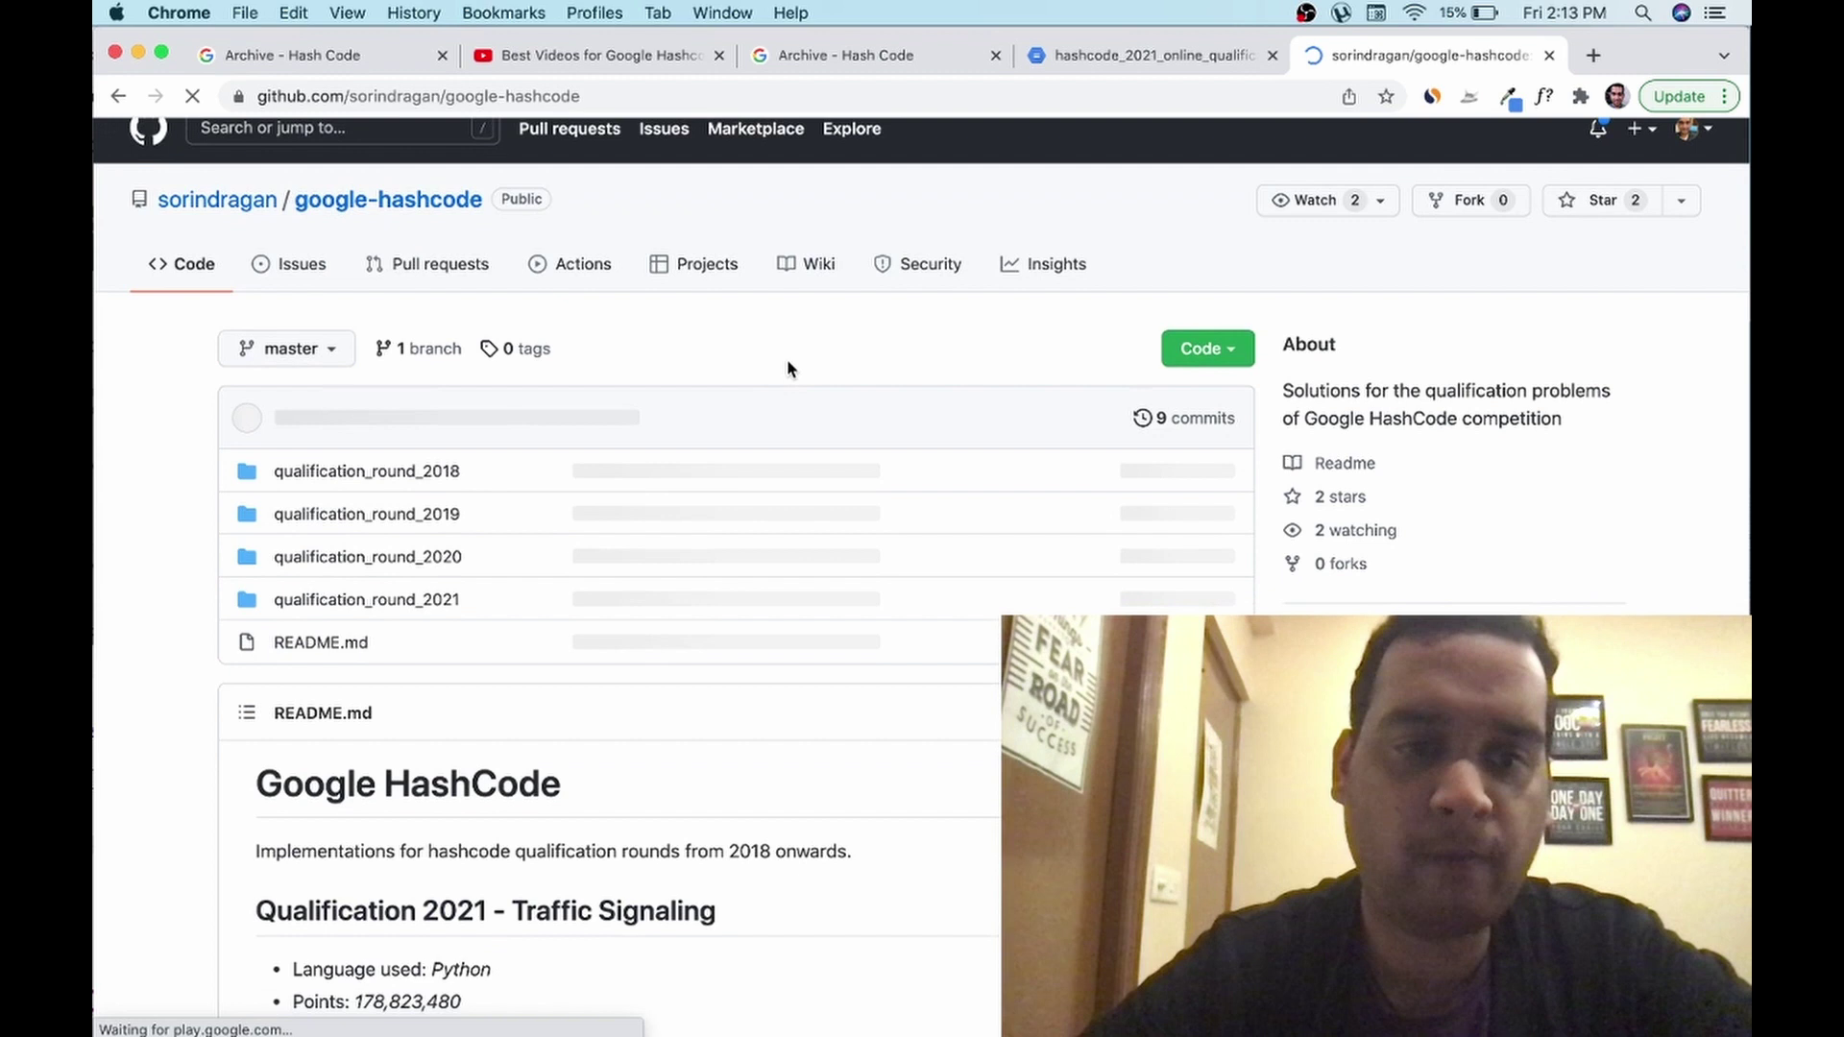
# Open qualification_round_2021/in_hashcode_mod1.py in the repository and scroll through its Python code
pyautogui.click(434, 599)
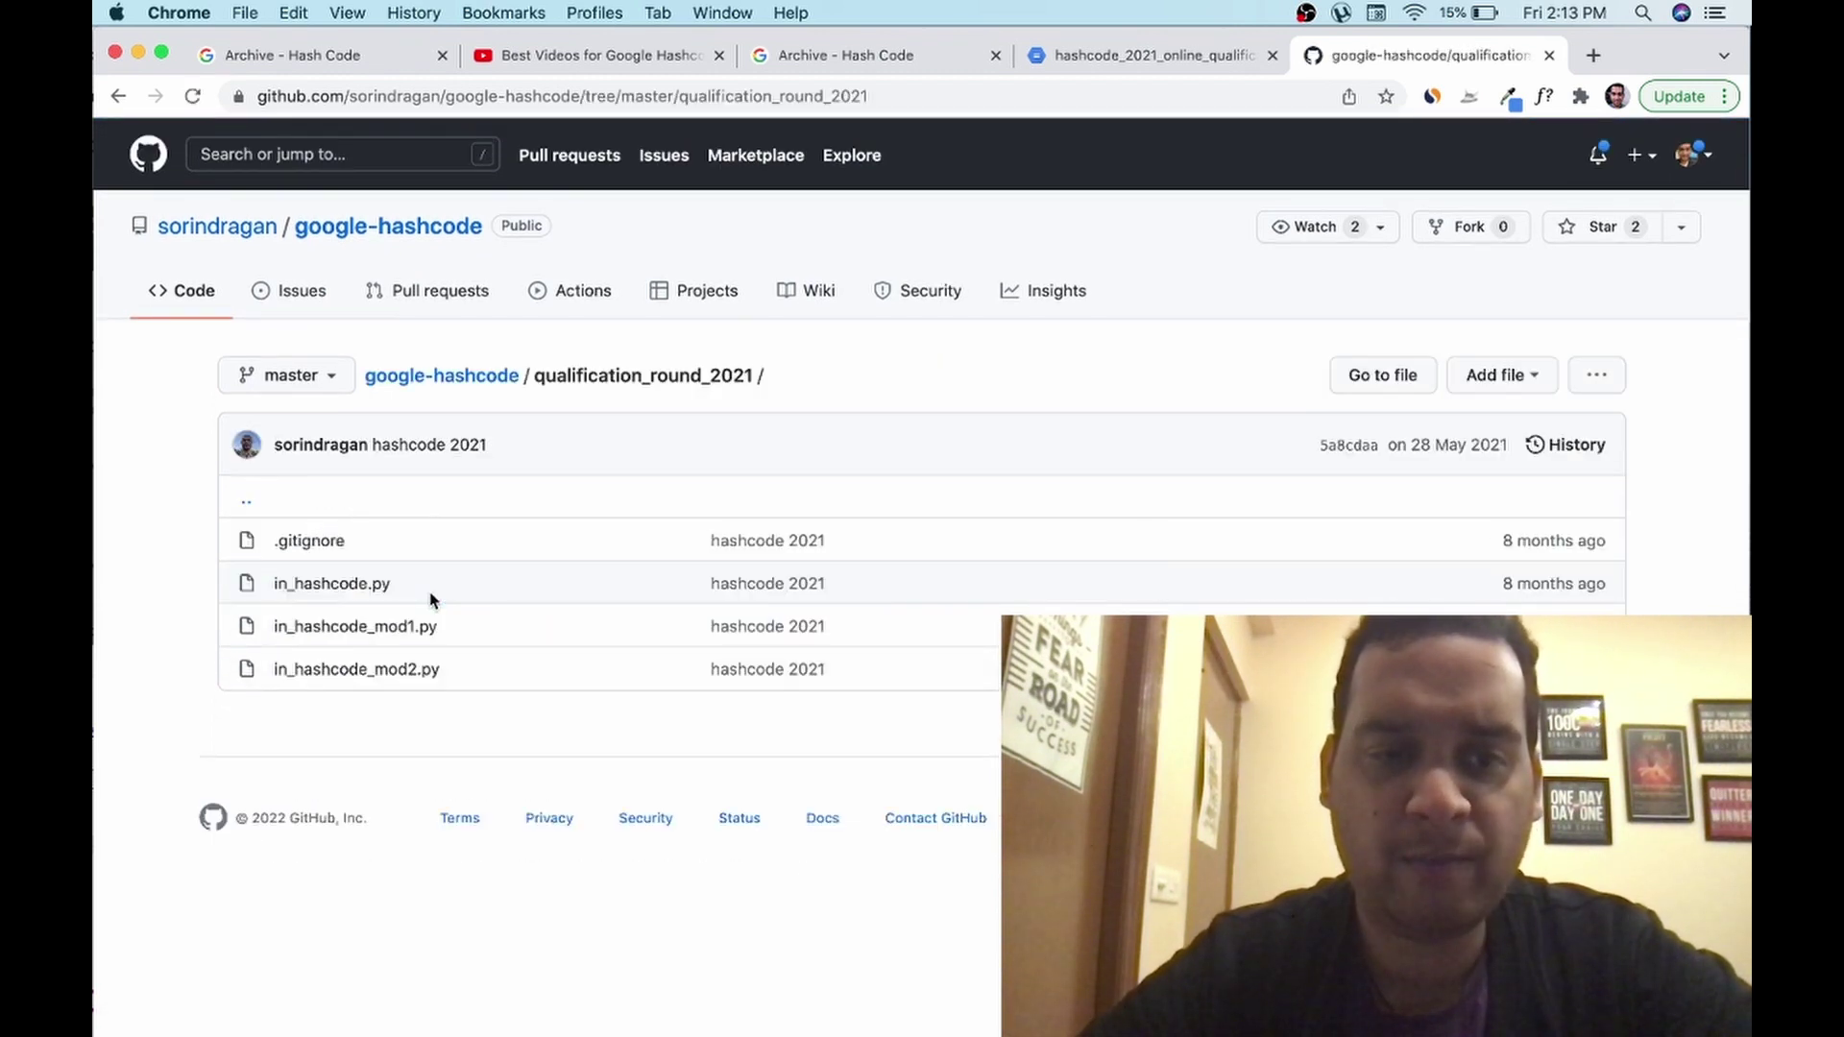
pyautogui.click(364, 632)
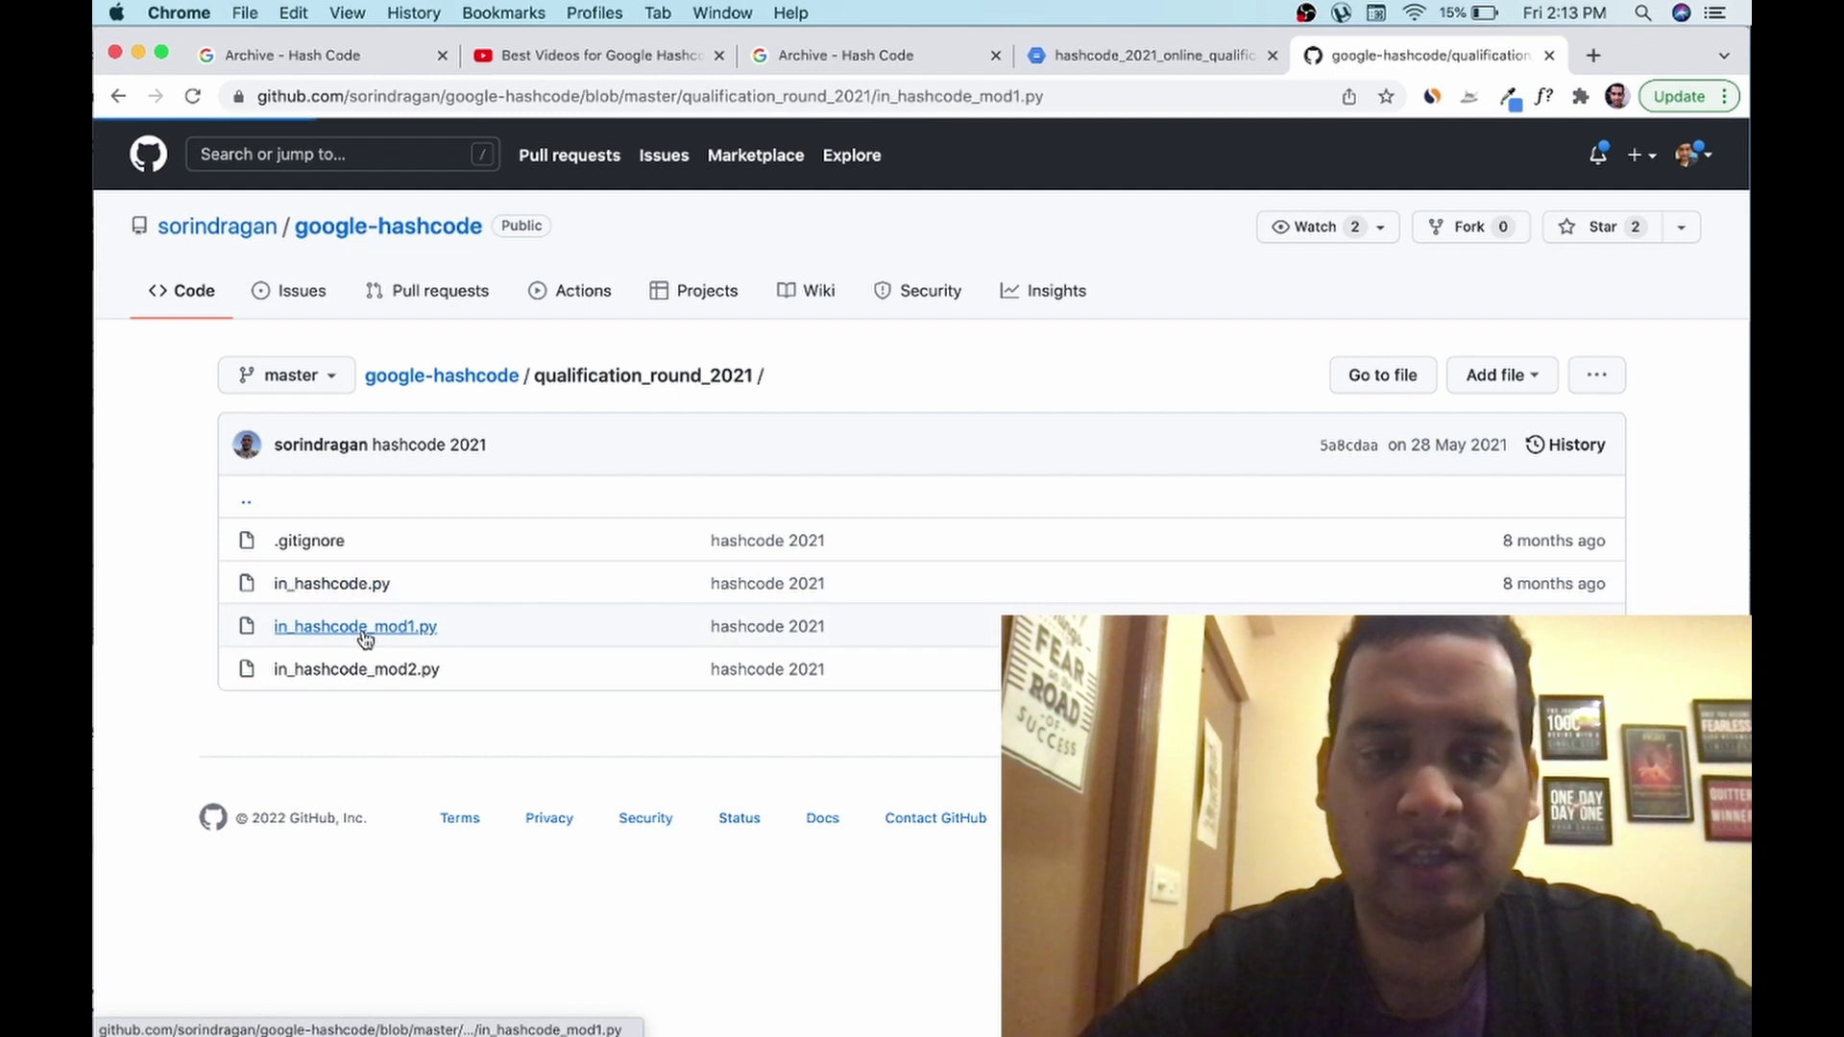
pyautogui.scroll(-15, 363, 631)
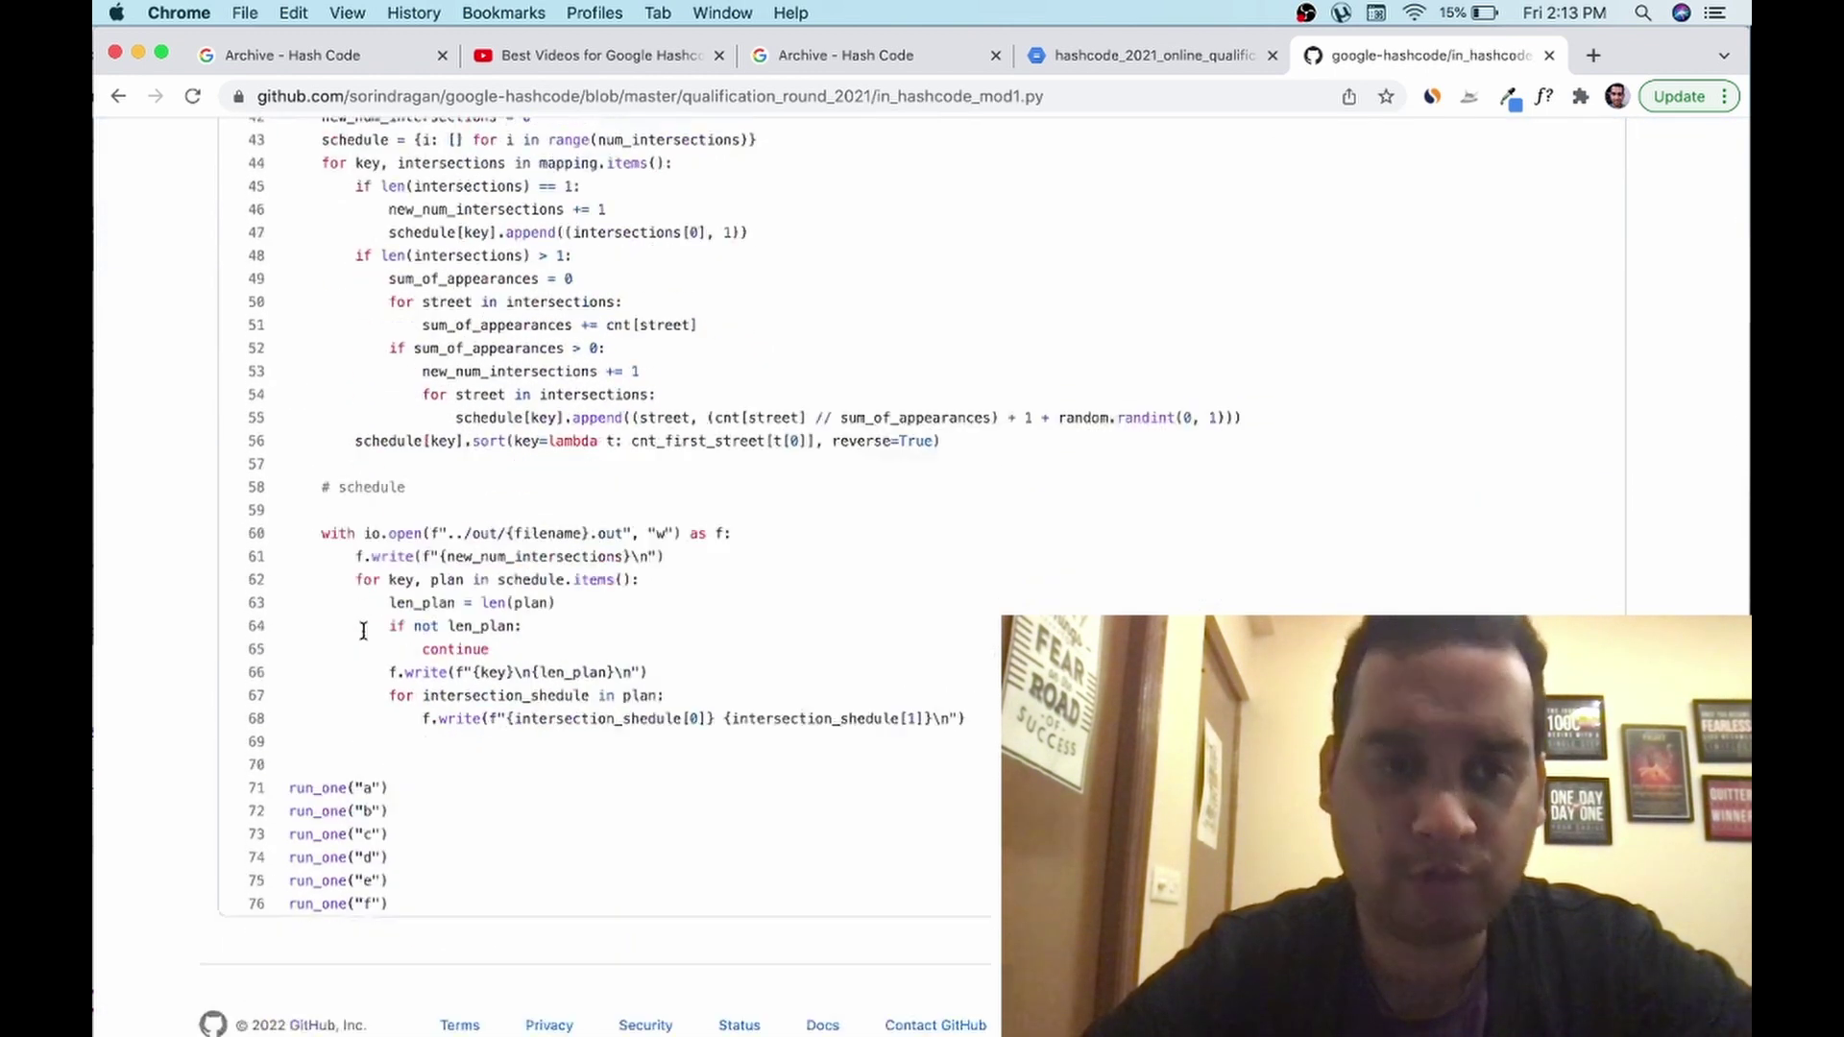
pyautogui.scroll(15, 363, 631)
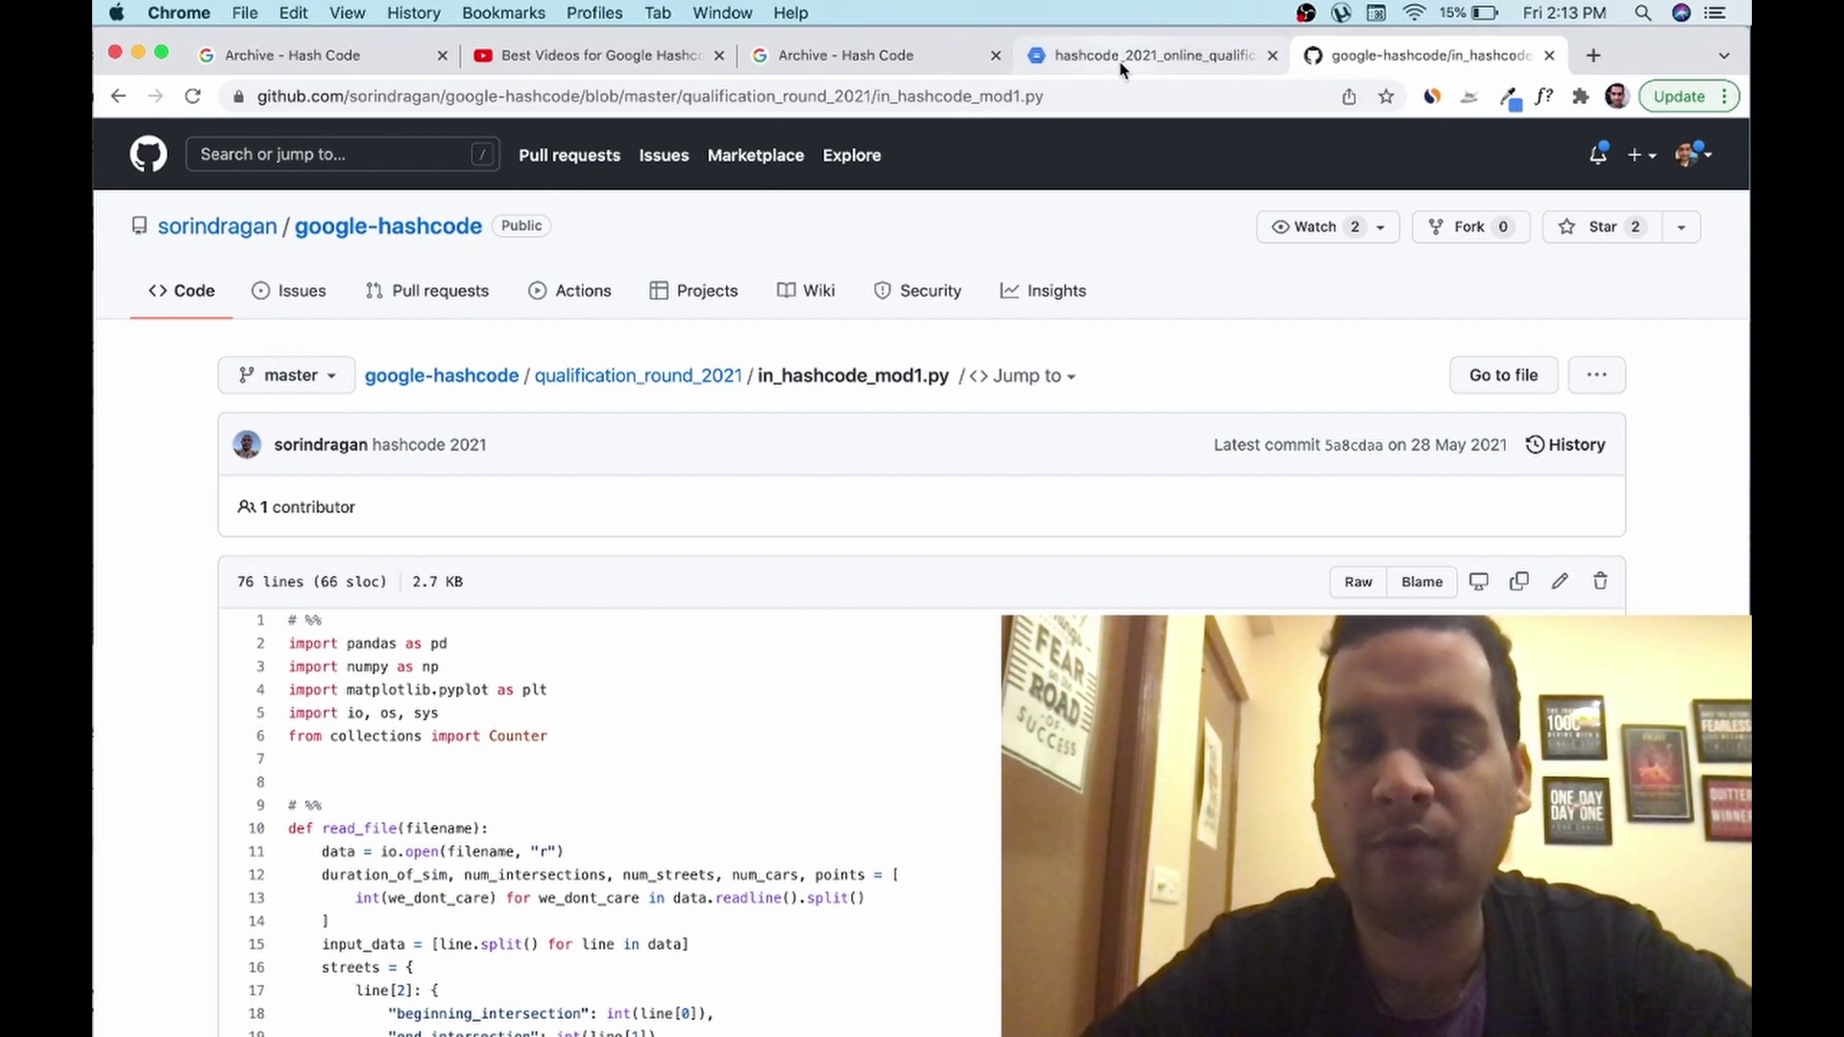
pyautogui.moveTo(1121, 67)
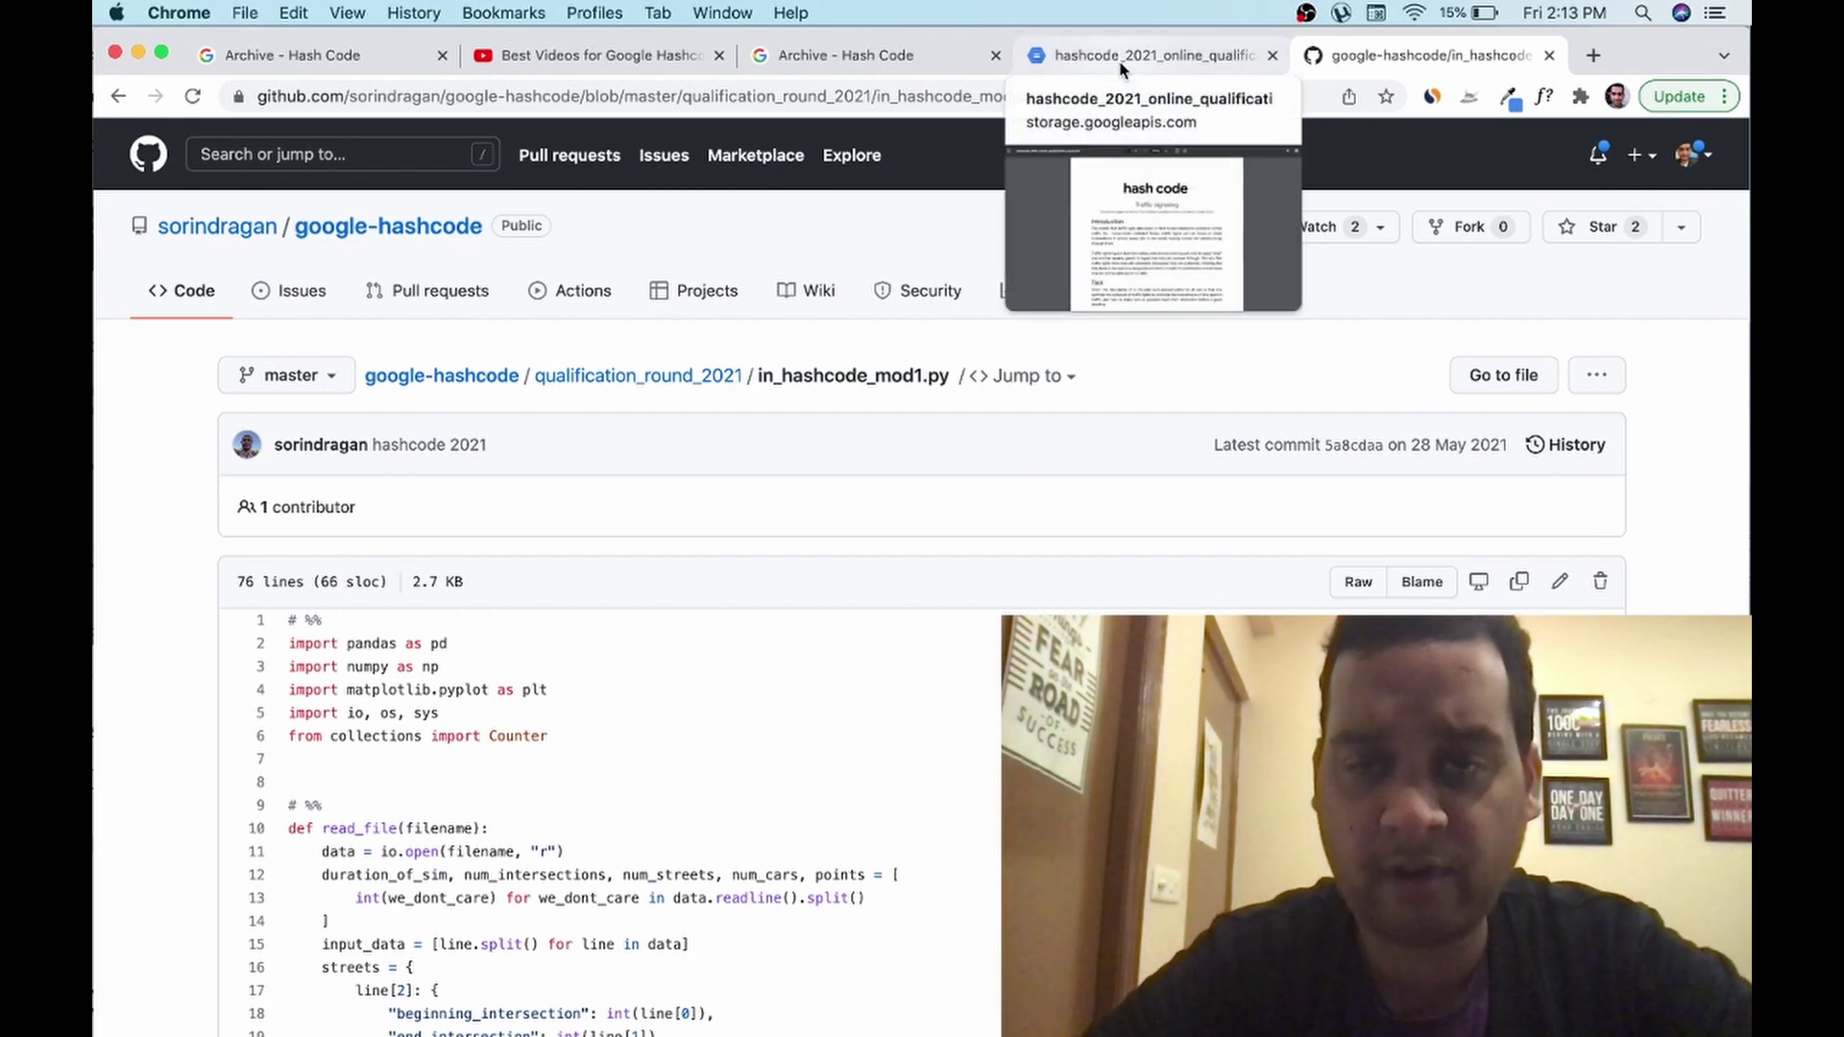
pyautogui.click(930, 69)
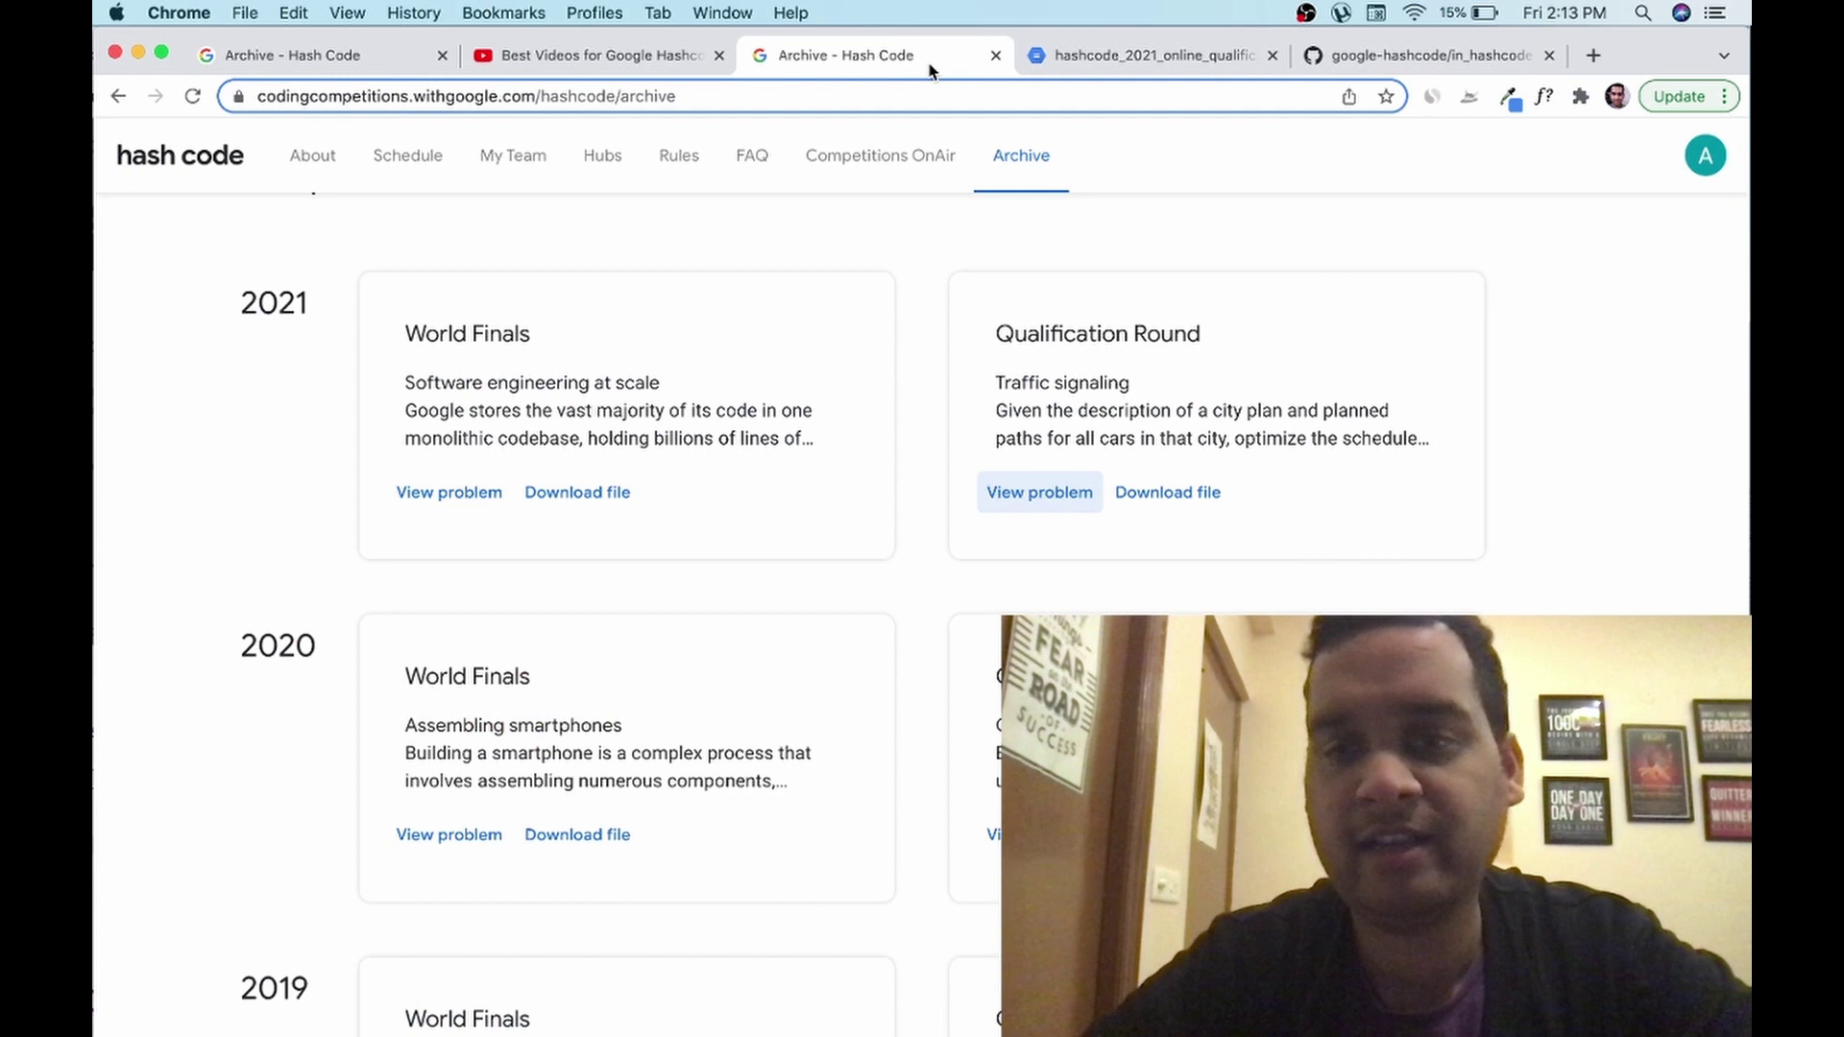